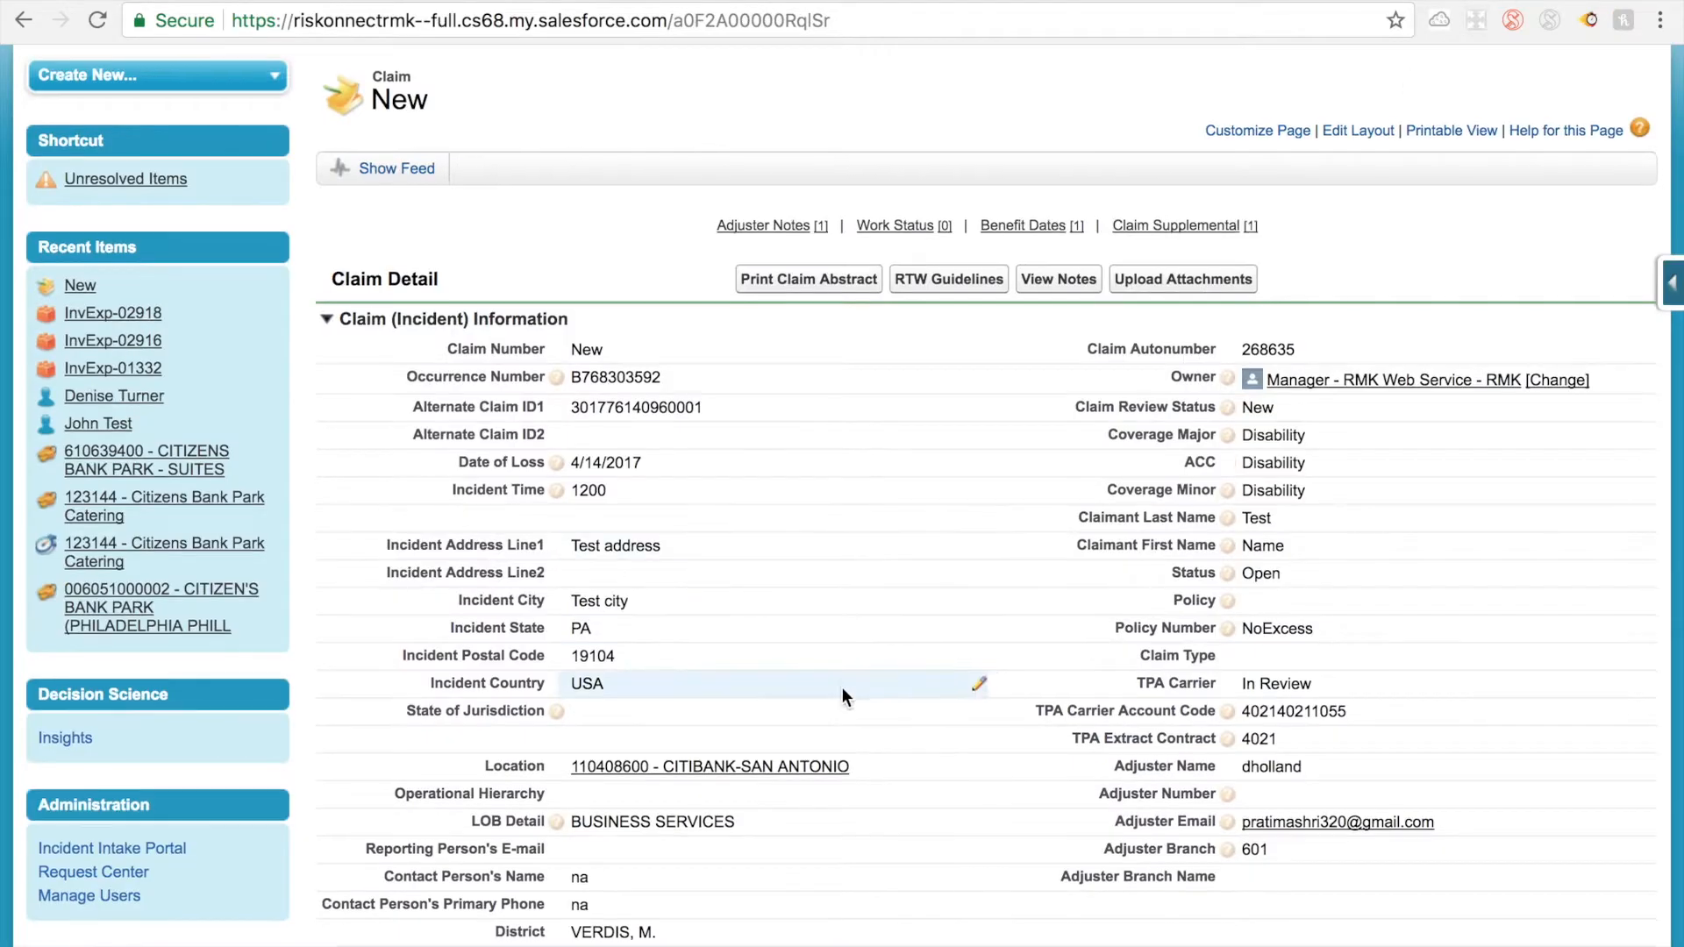
Step: Review the claim's incident, disability, date and claimant sections, and open the Injured Employee lookup field for editing
{"action": "scroll", "coordinate": [842, 688], "scroll_direction": "down", "scroll_amount": 3}
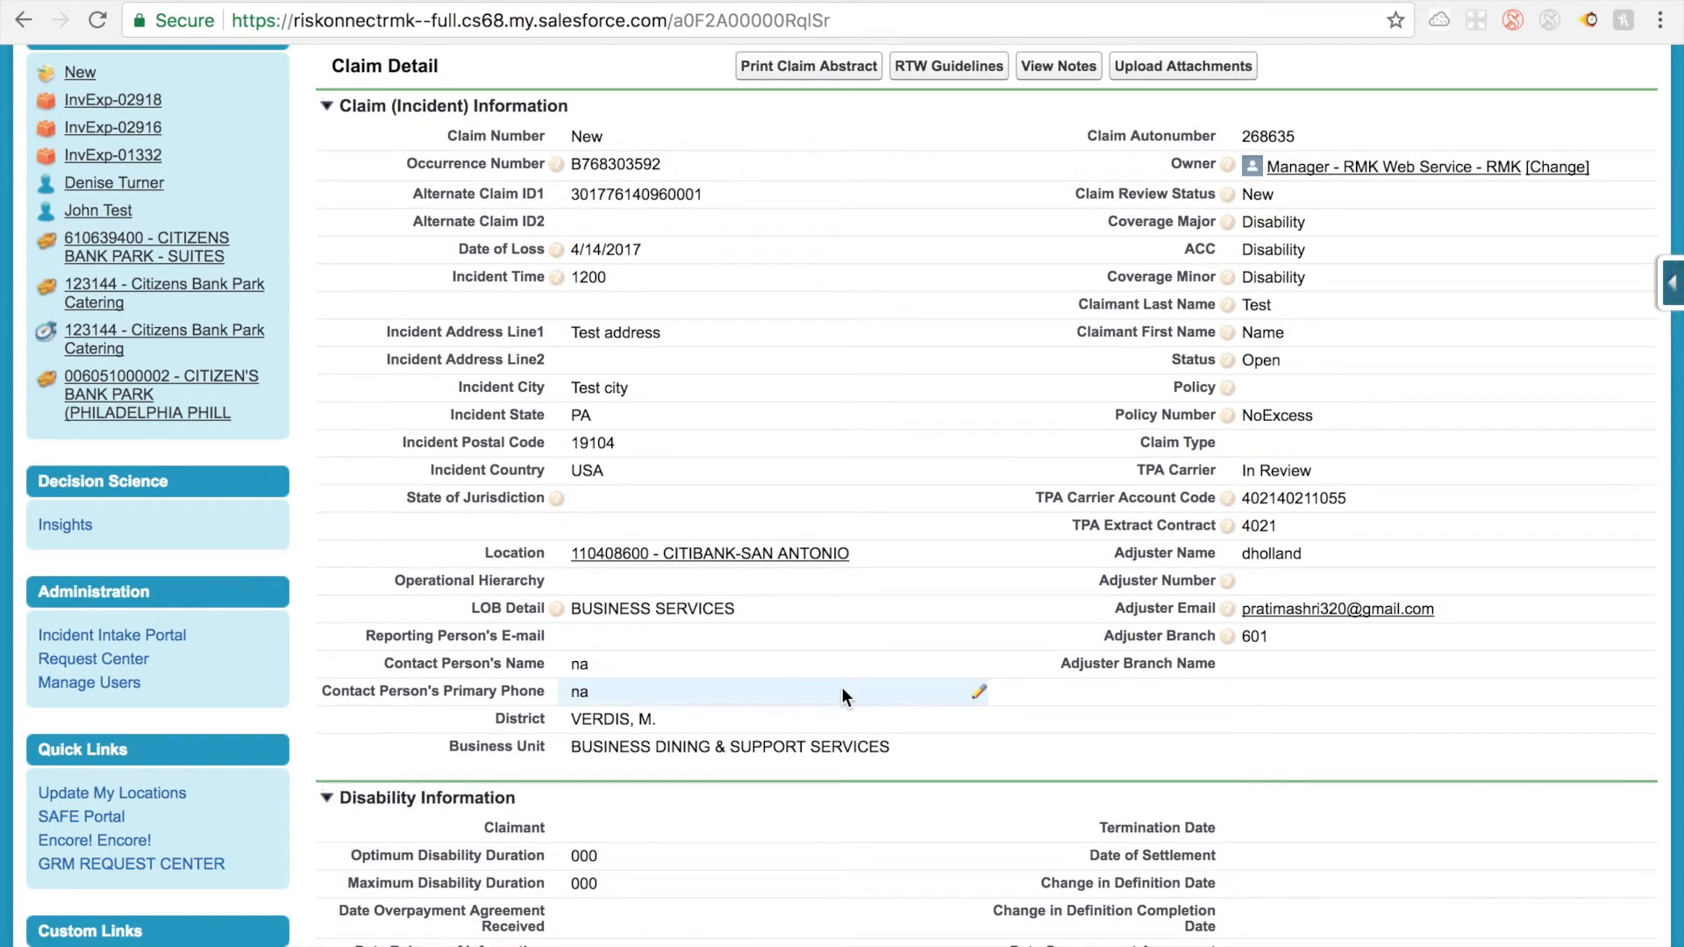
{"action": "scroll", "coordinate": [842, 689], "scroll_direction": "down", "scroll_amount": 3}
{"action": "scroll", "coordinate": [841, 689], "scroll_direction": "up", "scroll_amount": 4}
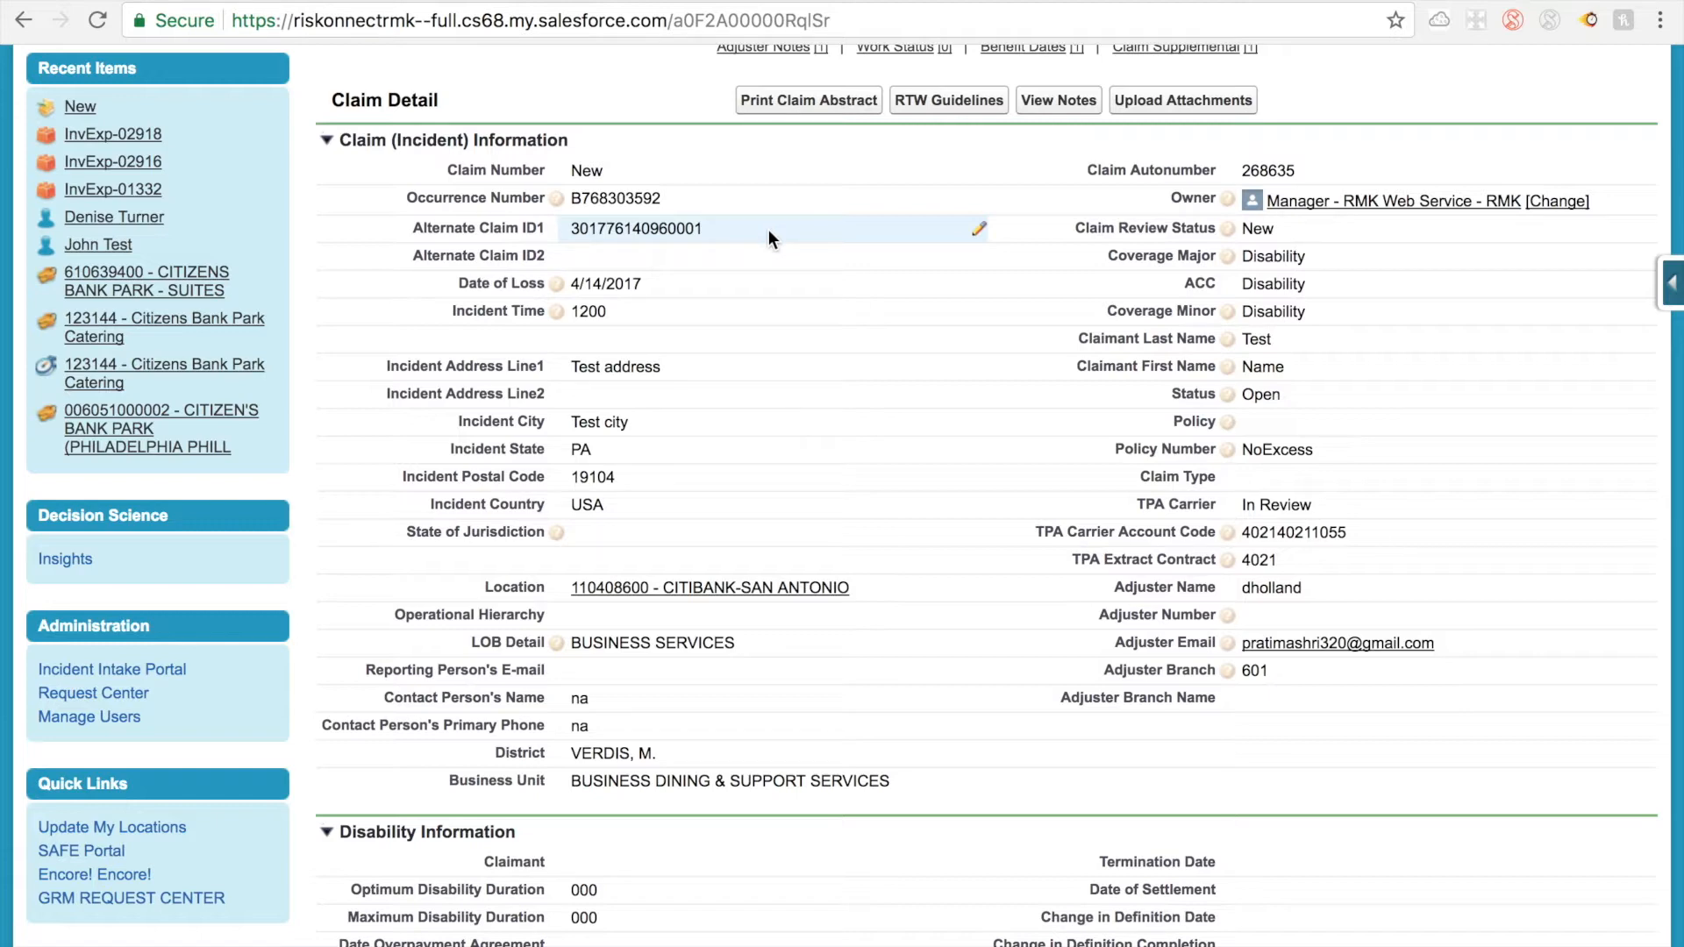
{"action": "scroll", "coordinate": [738, 560], "scroll_direction": "down", "scroll_amount": 7}
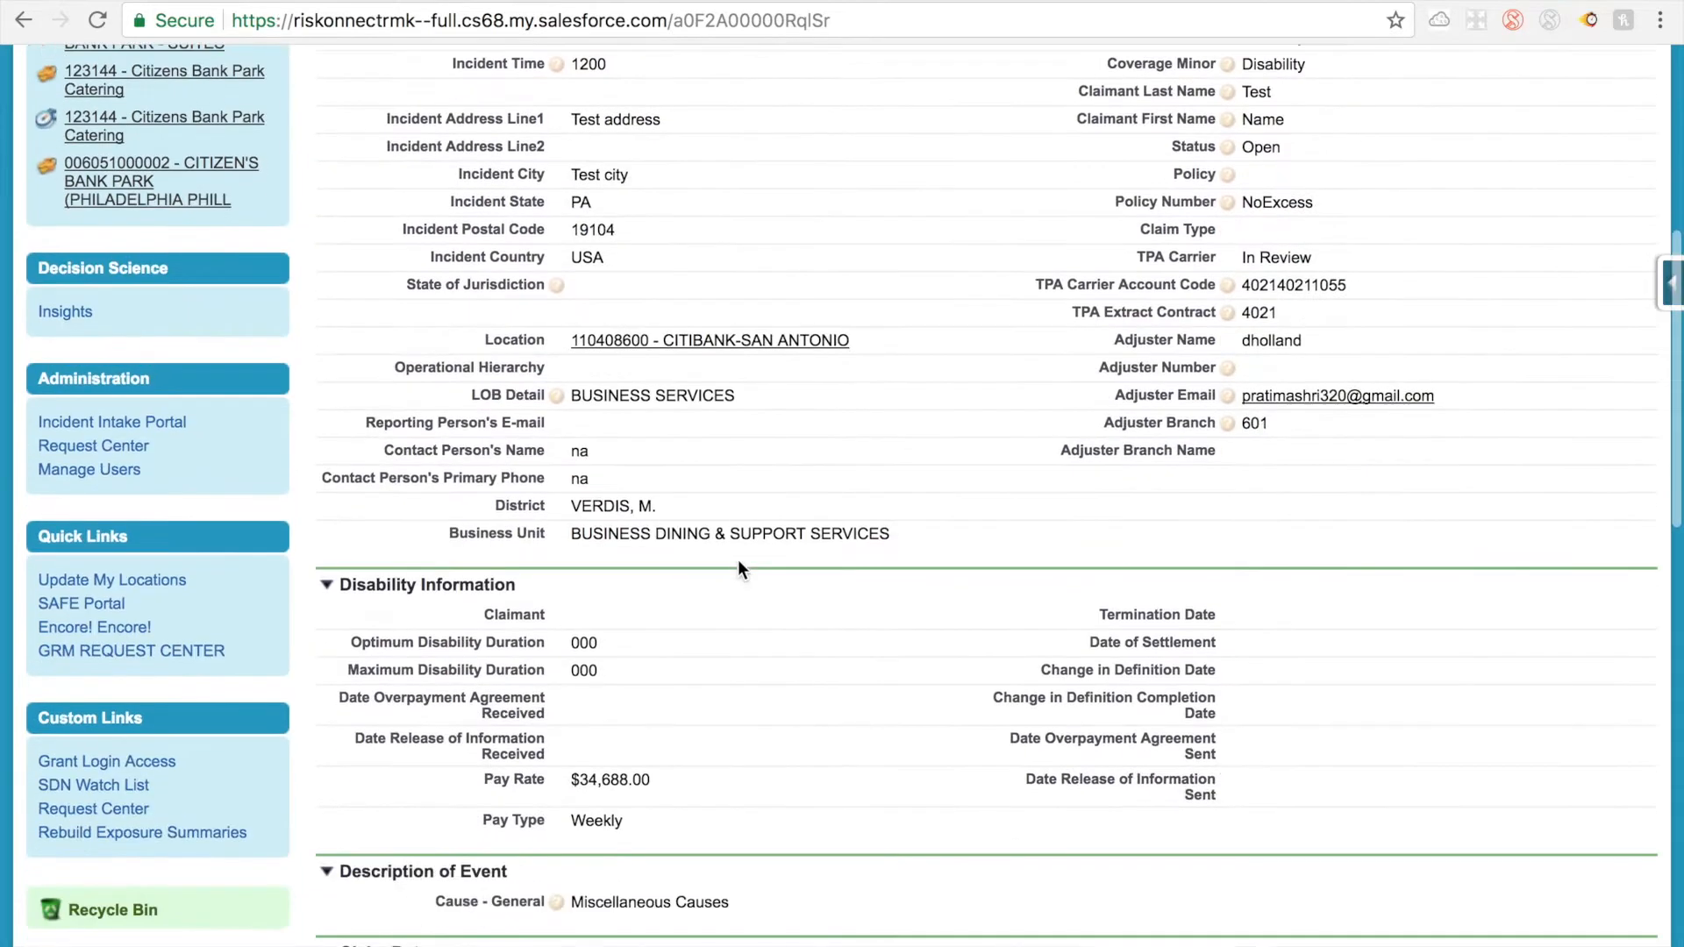
{"action": "scroll", "coordinate": [739, 560], "scroll_direction": "down", "scroll_amount": 4}
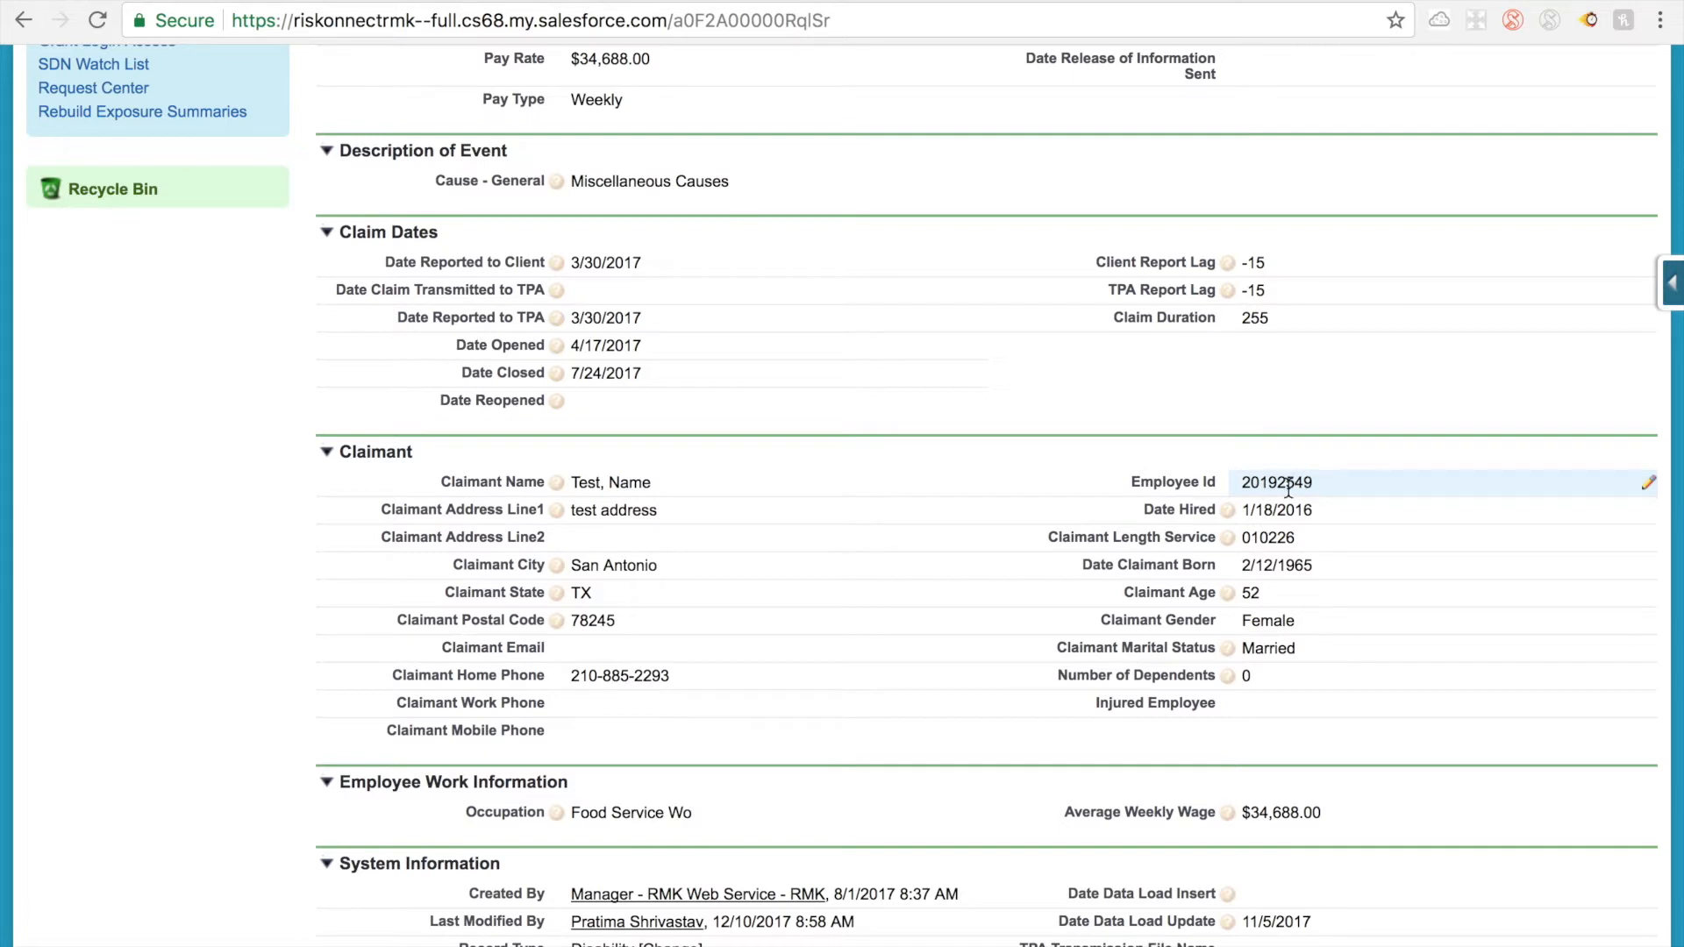
{"action": "double_click", "coordinate": [1233, 712]}
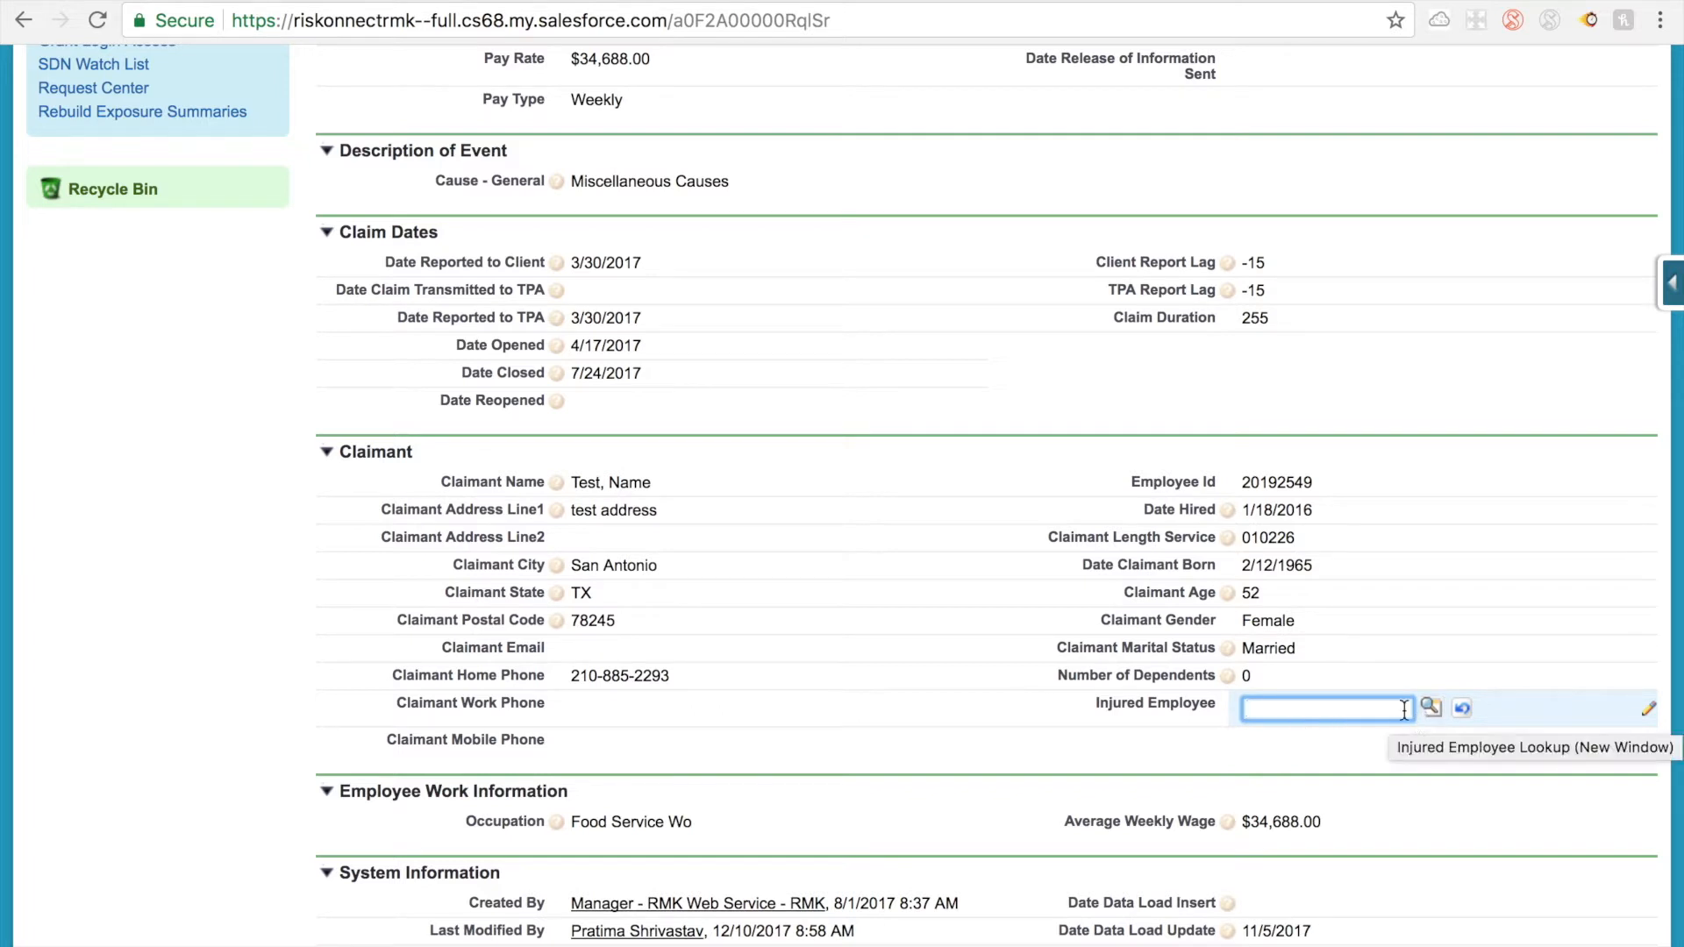
{"action": "left_click", "coordinate": [1184, 702]}
{"action": "scroll", "coordinate": [1179, 707], "scroll_direction": "up", "scroll_amount": 8}
{"action": "scroll", "coordinate": [1179, 708], "scroll_direction": "up", "scroll_amount": 7}
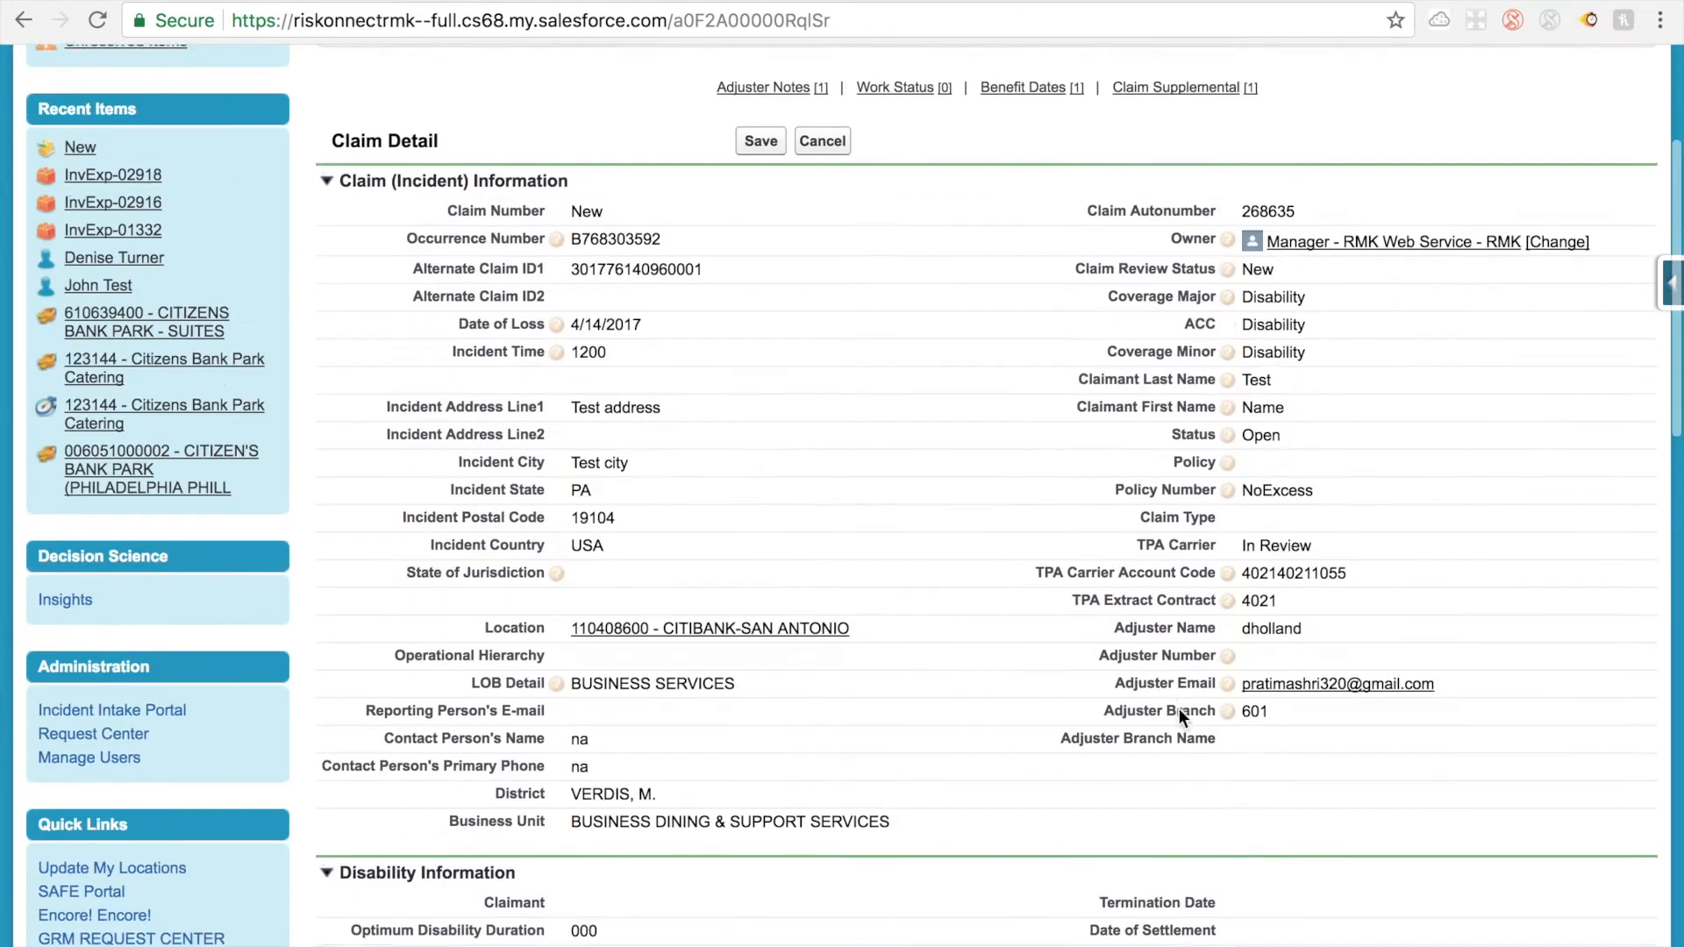
{"action": "scroll", "coordinate": [1351, 154], "scroll_direction": "up", "scroll_amount": 1}
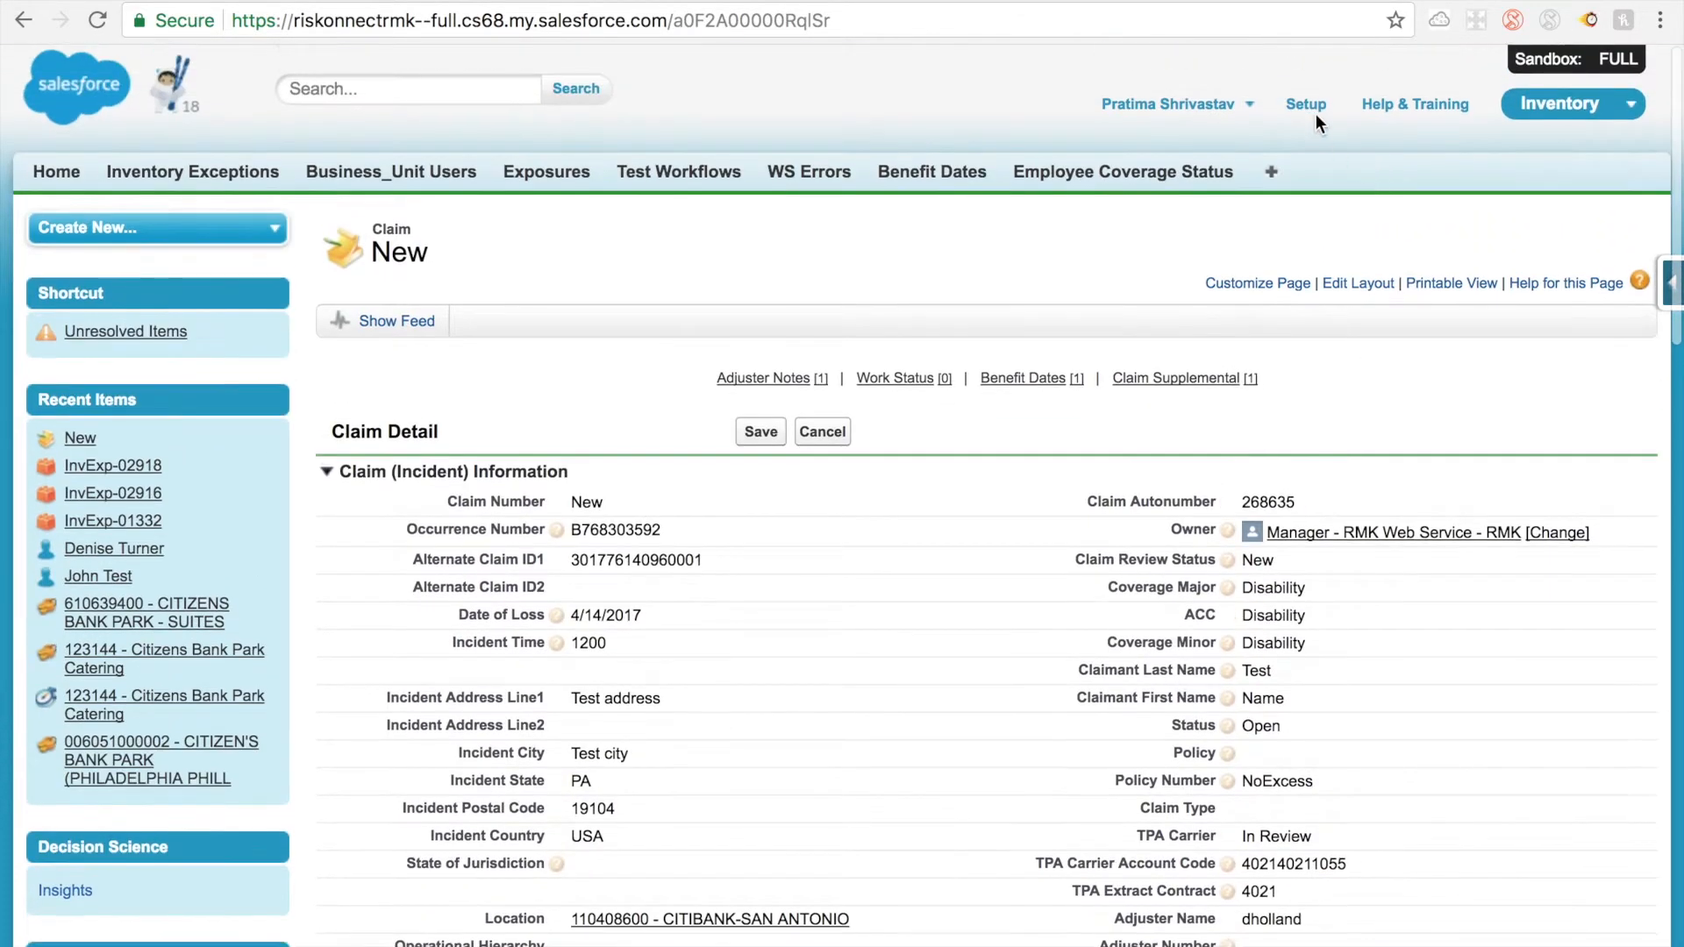
Step: In Setup, choose Custom Object as the metadata type, search for "emplo" and open the Employee object definition
{"action": "left_click", "coordinate": [1311, 112]}
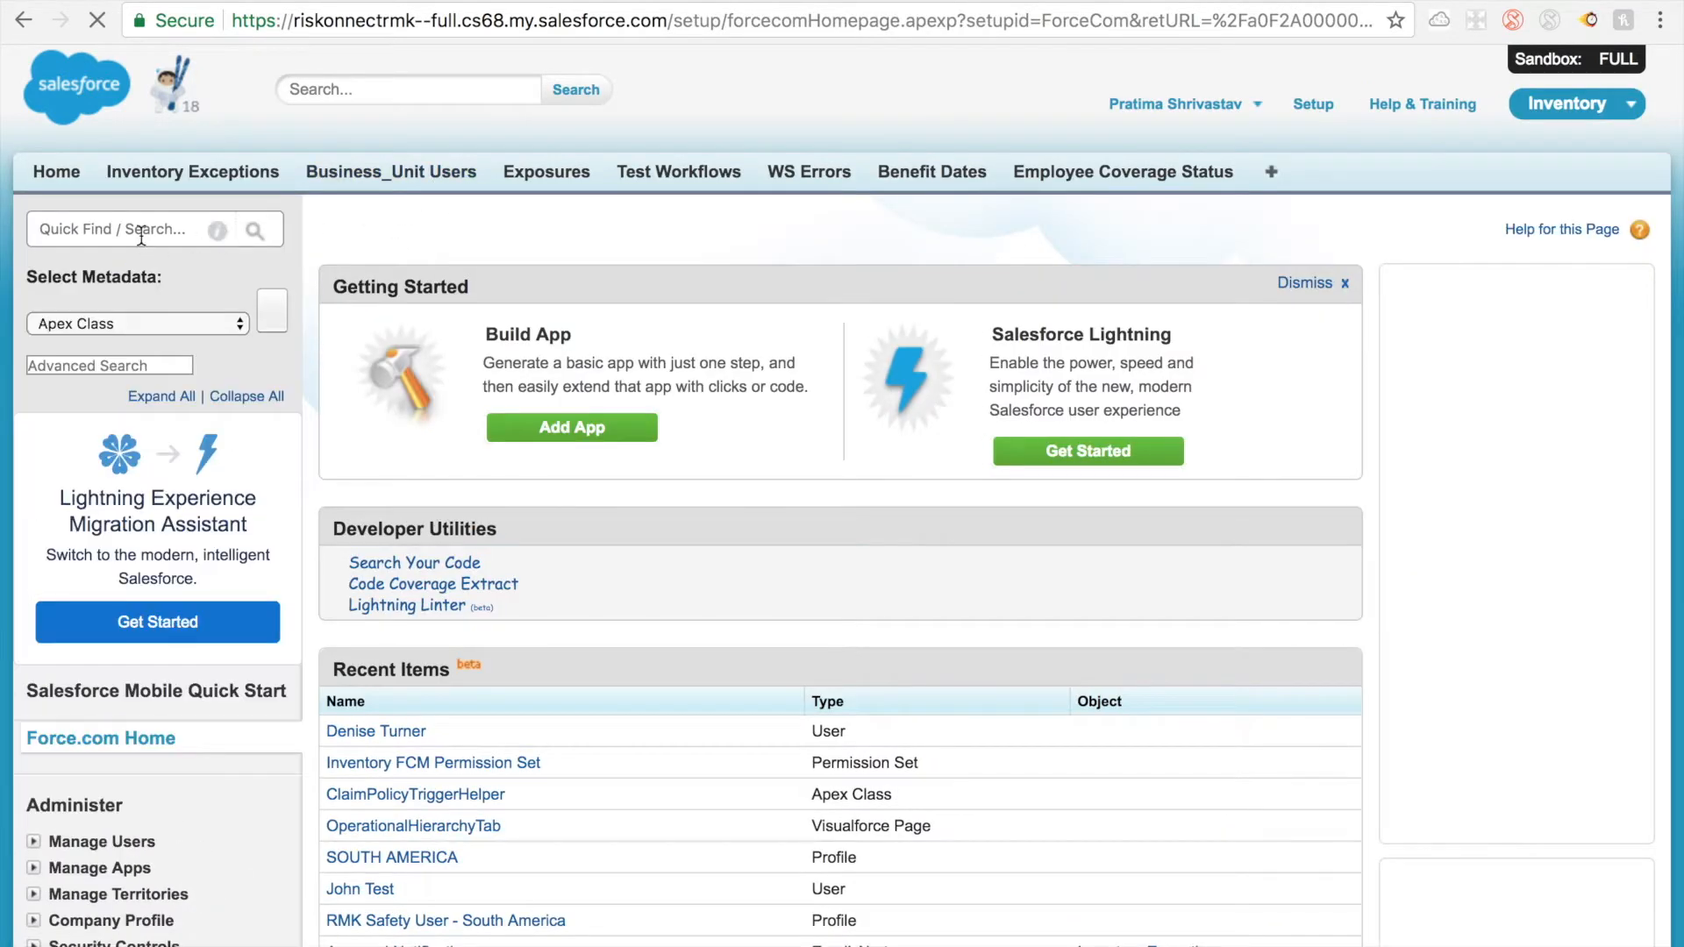
{"action": "left_click", "coordinate": [138, 327]}
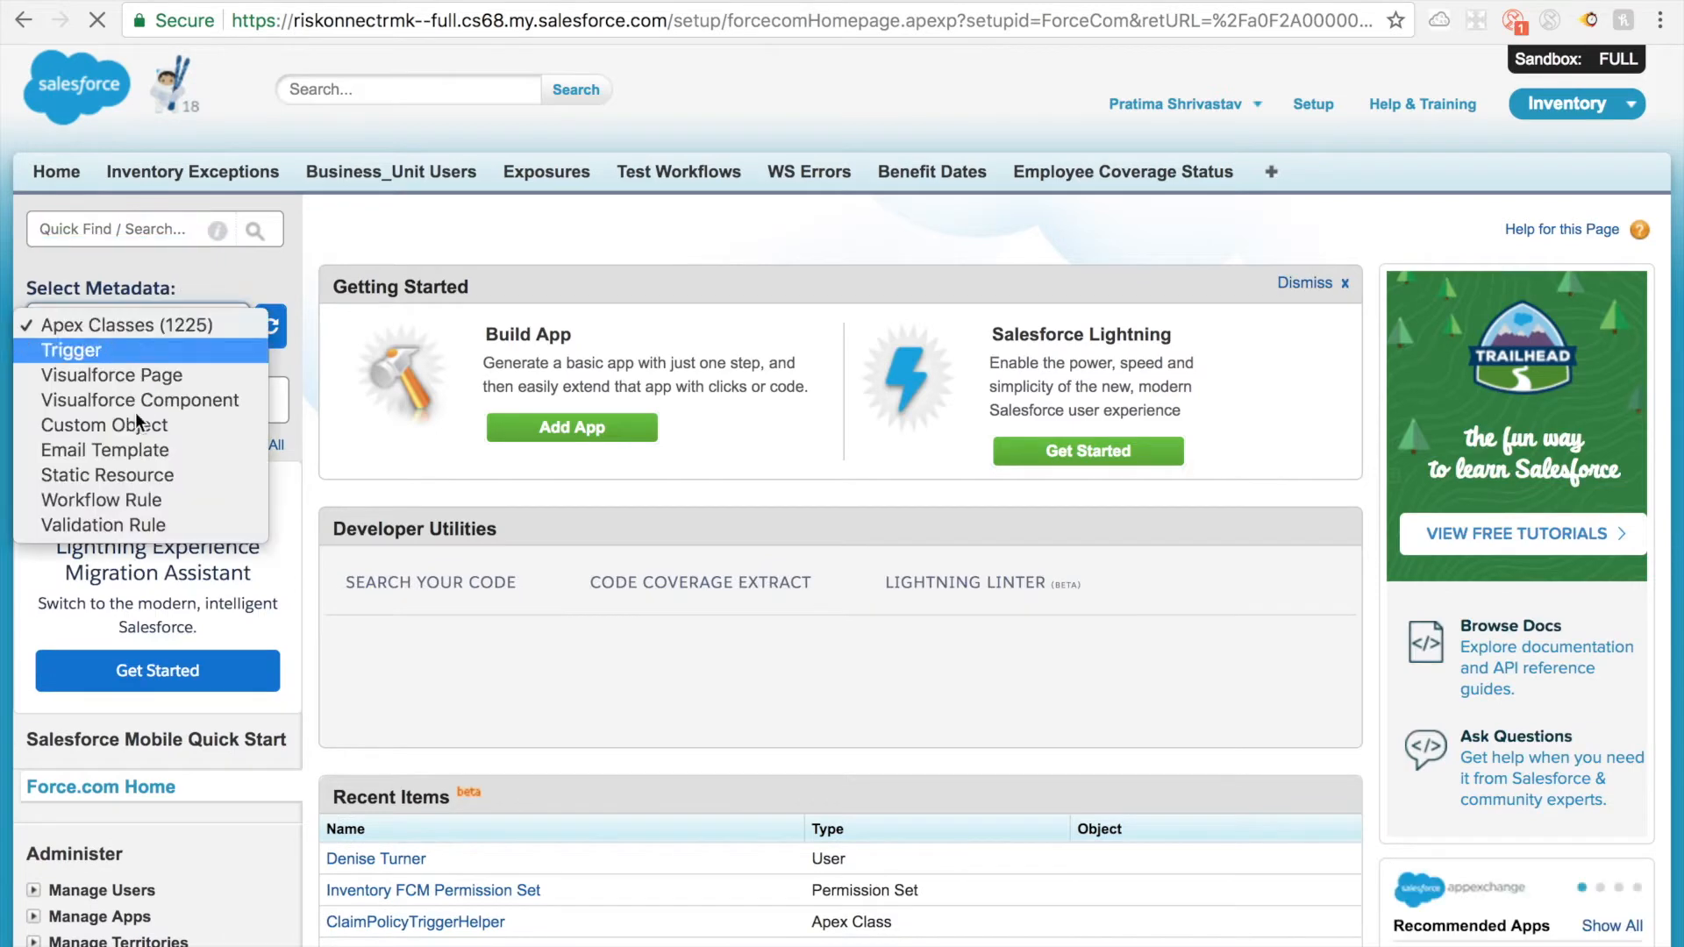
{"action": "left_click", "coordinate": [131, 433]}
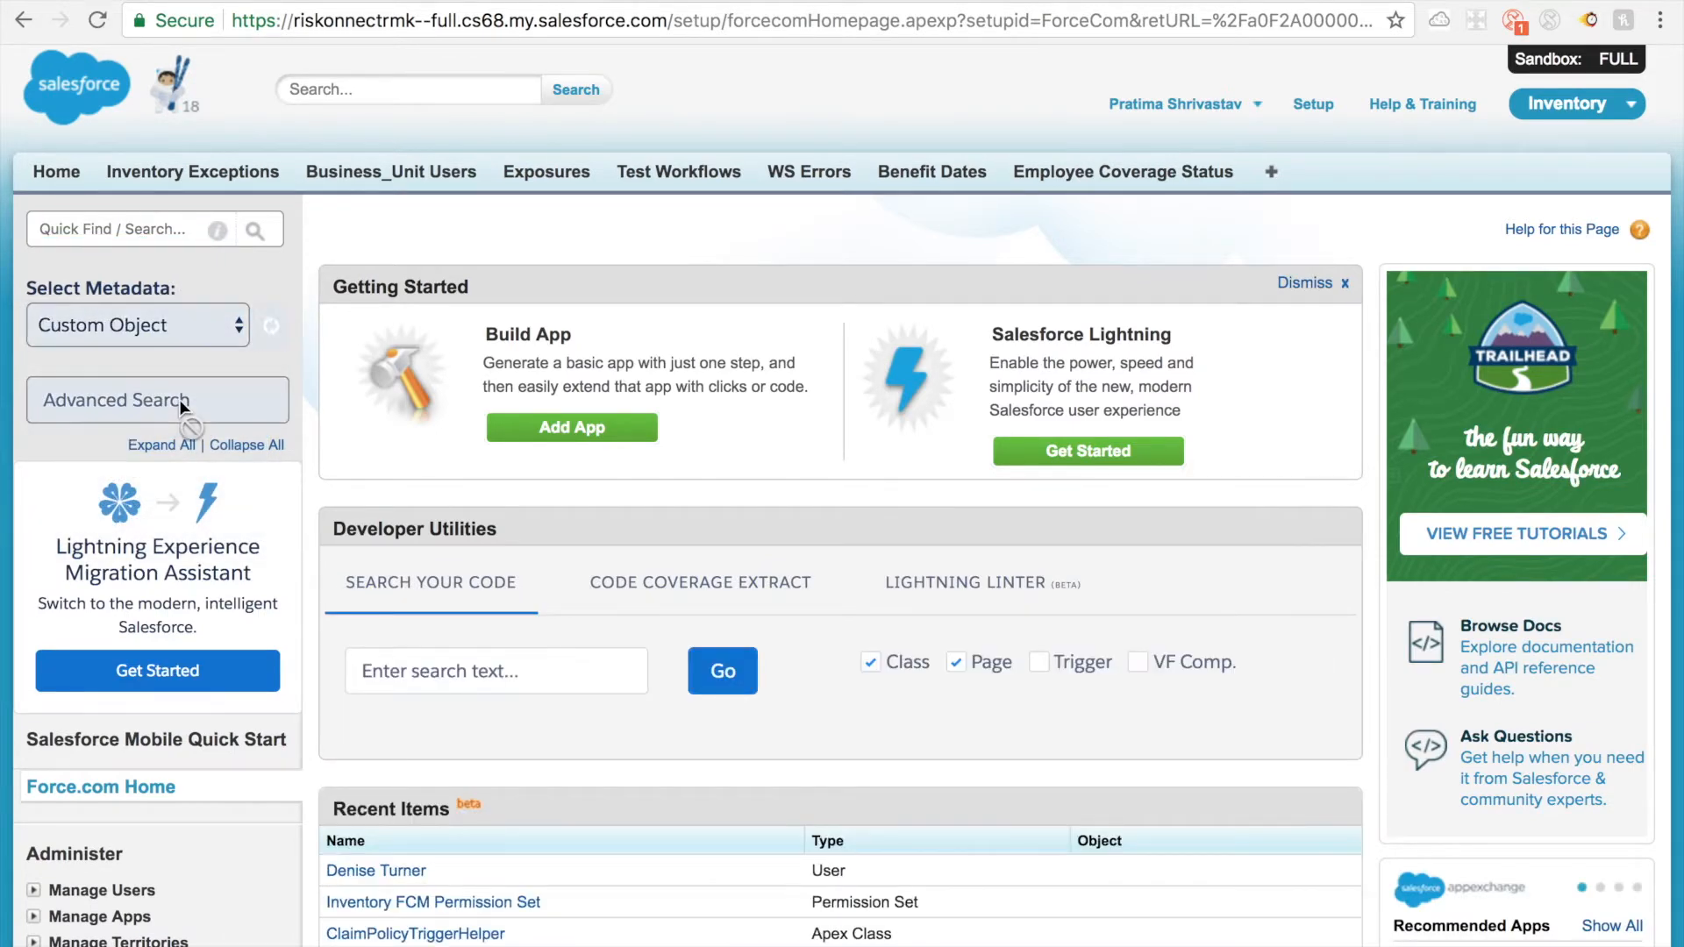
{"action": "left_click", "coordinate": [157, 399]}
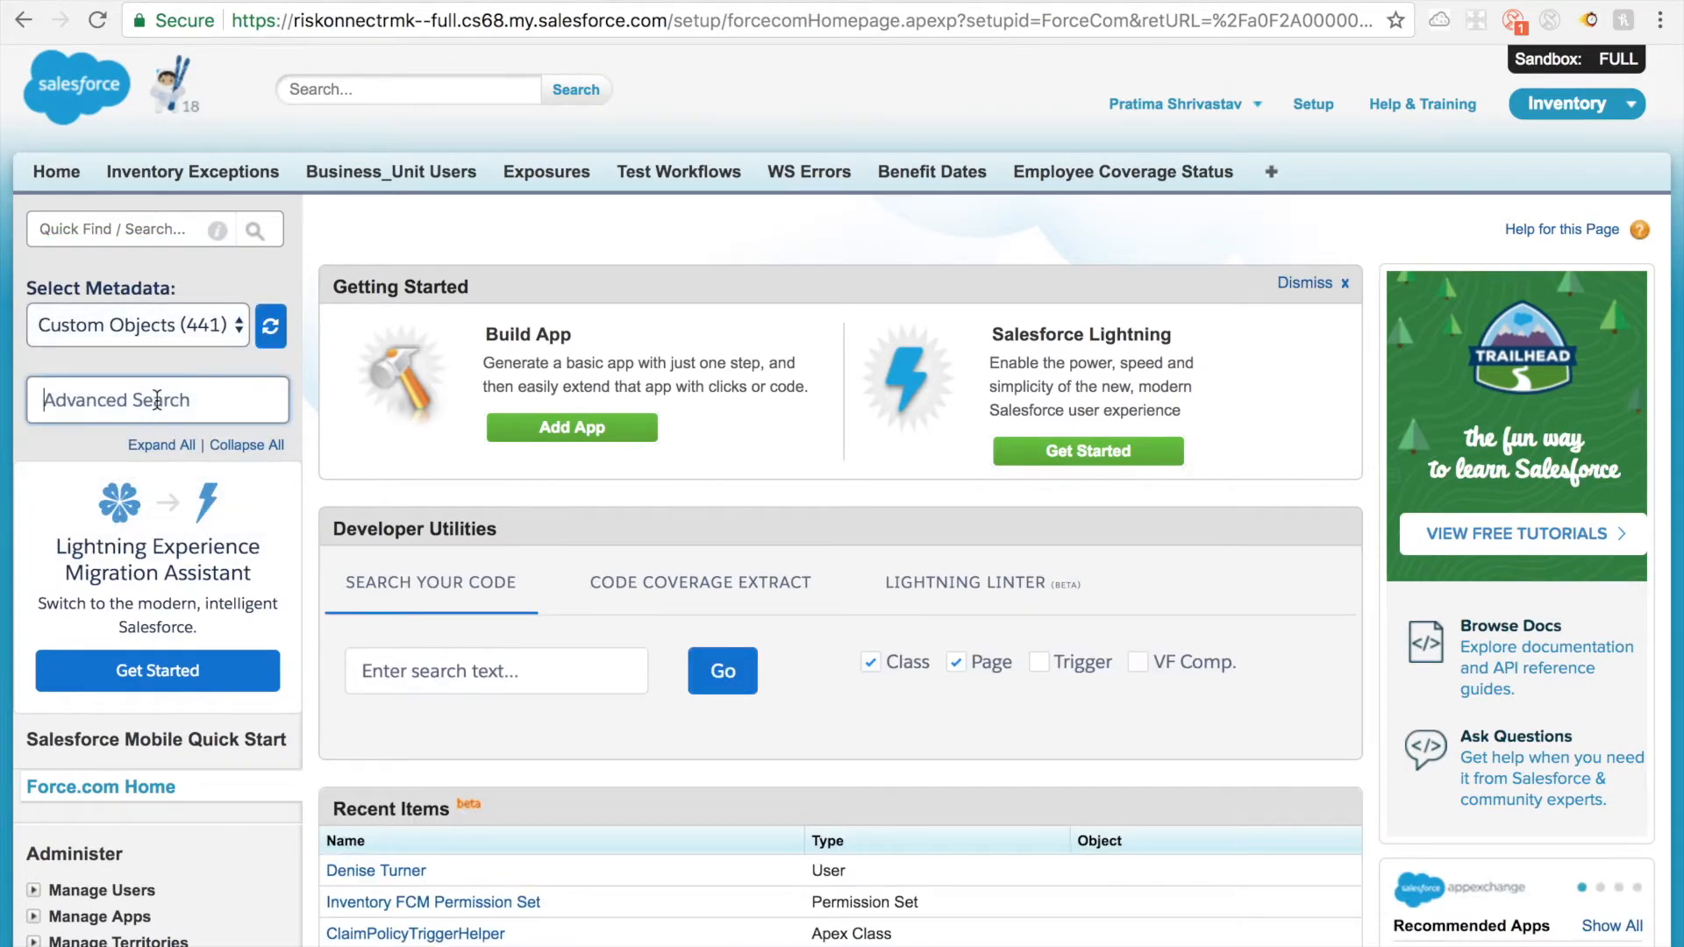
{"action": "type", "text": "emplo"}
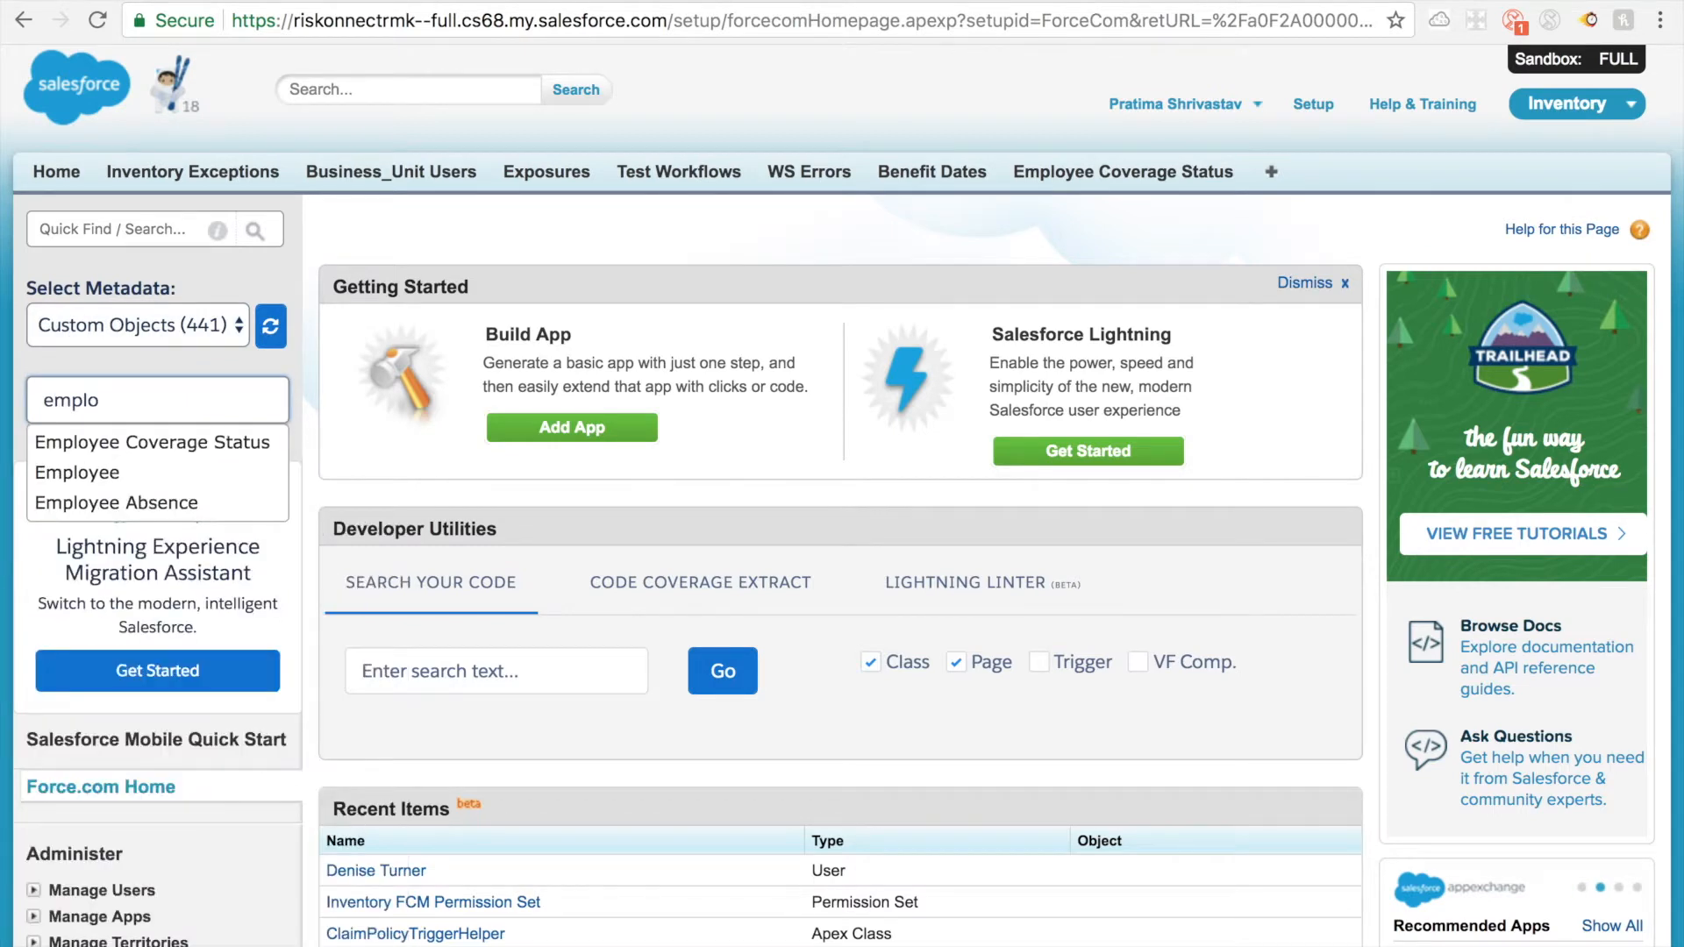
{"action": "left_click", "coordinate": [137, 472]}
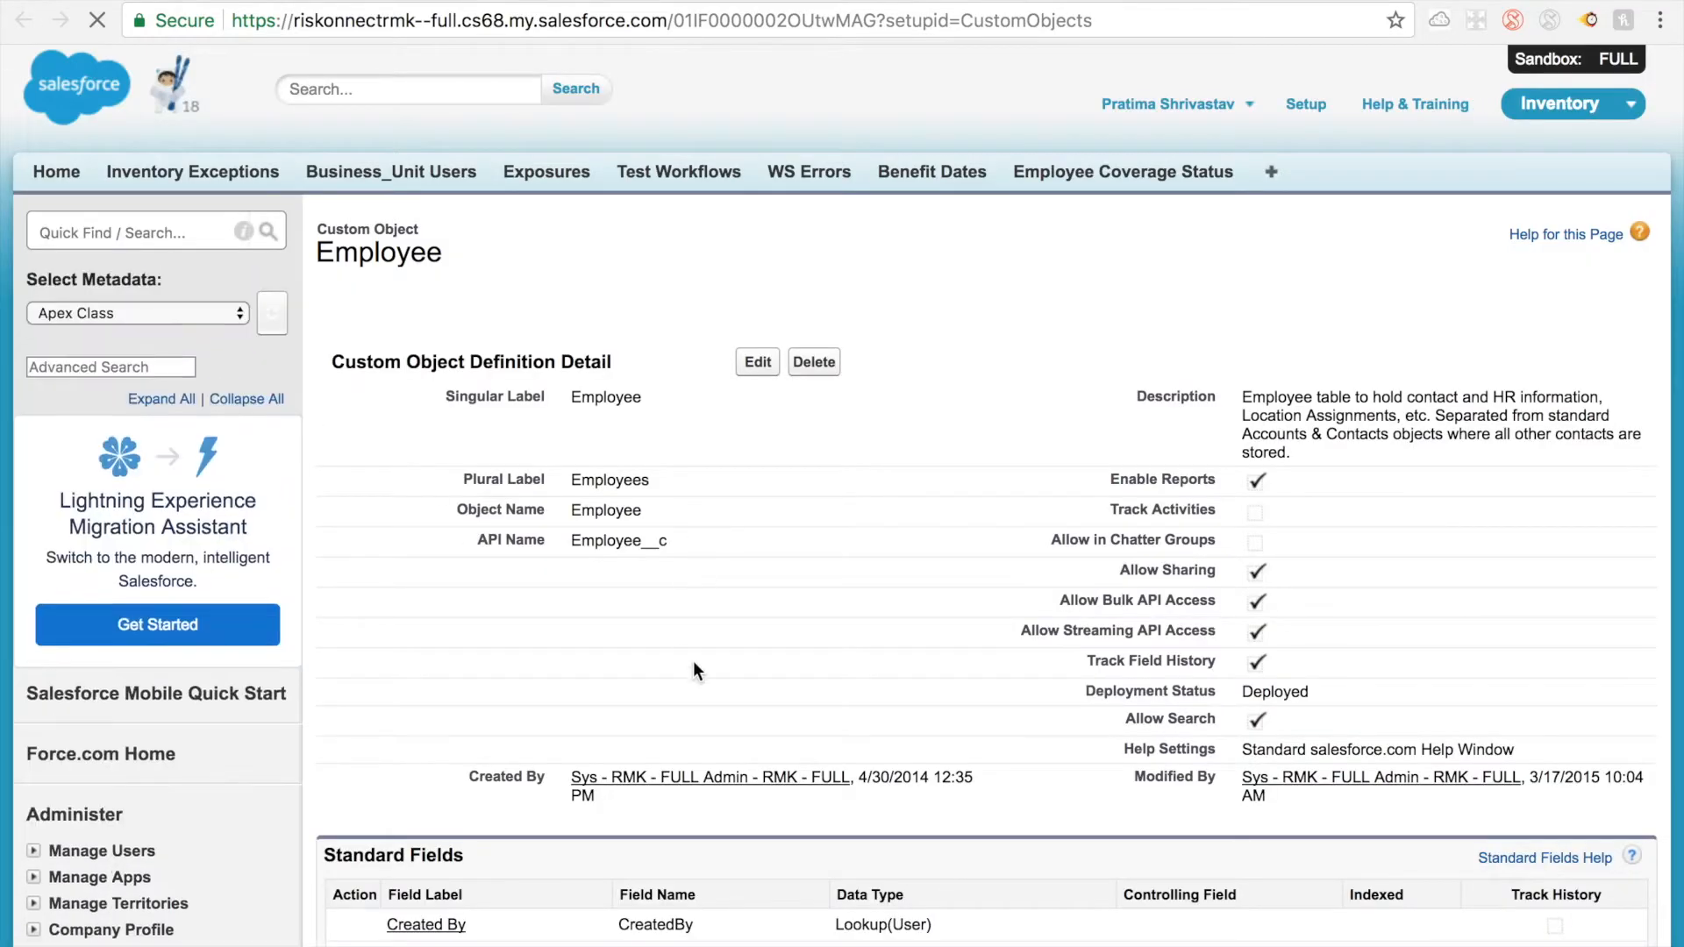
Step: Search the Employee object's page for "employee" and locate the Employee ID field among its custom fields
{"action": "scroll", "coordinate": [693, 661], "scroll_direction": "down", "scroll_amount": 6}
{"action": "scroll", "coordinate": [693, 664], "scroll_direction": "down", "scroll_amount": 4}
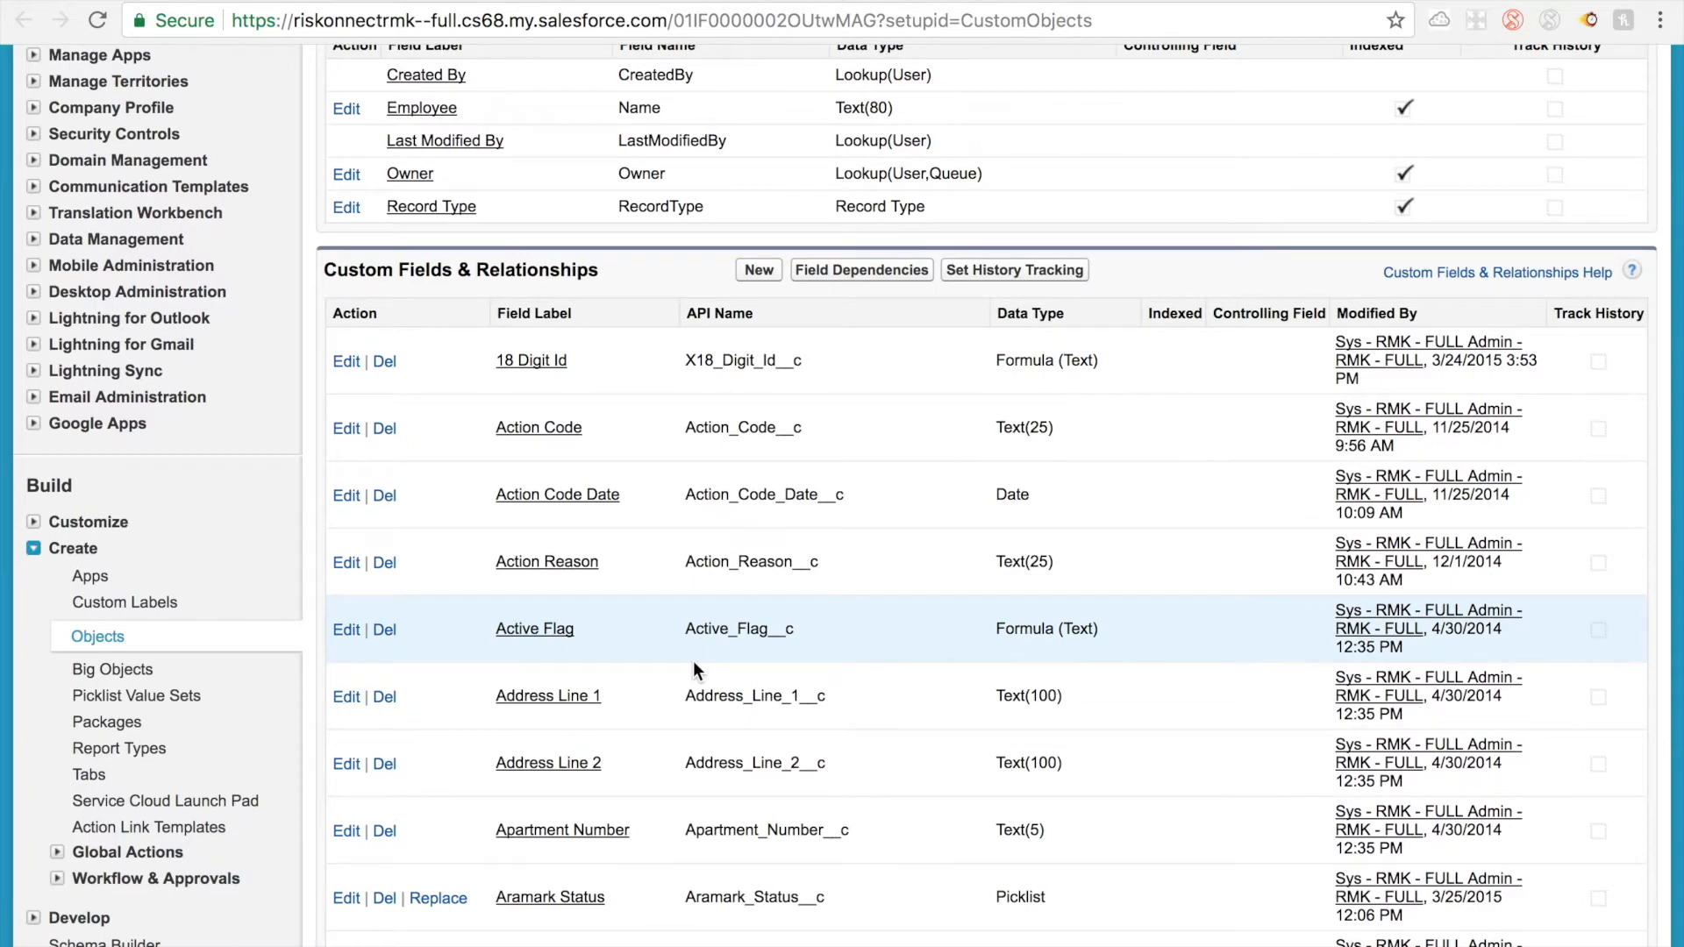
{"action": "scroll", "coordinate": [693, 664], "scroll_direction": "down", "scroll_amount": 4}
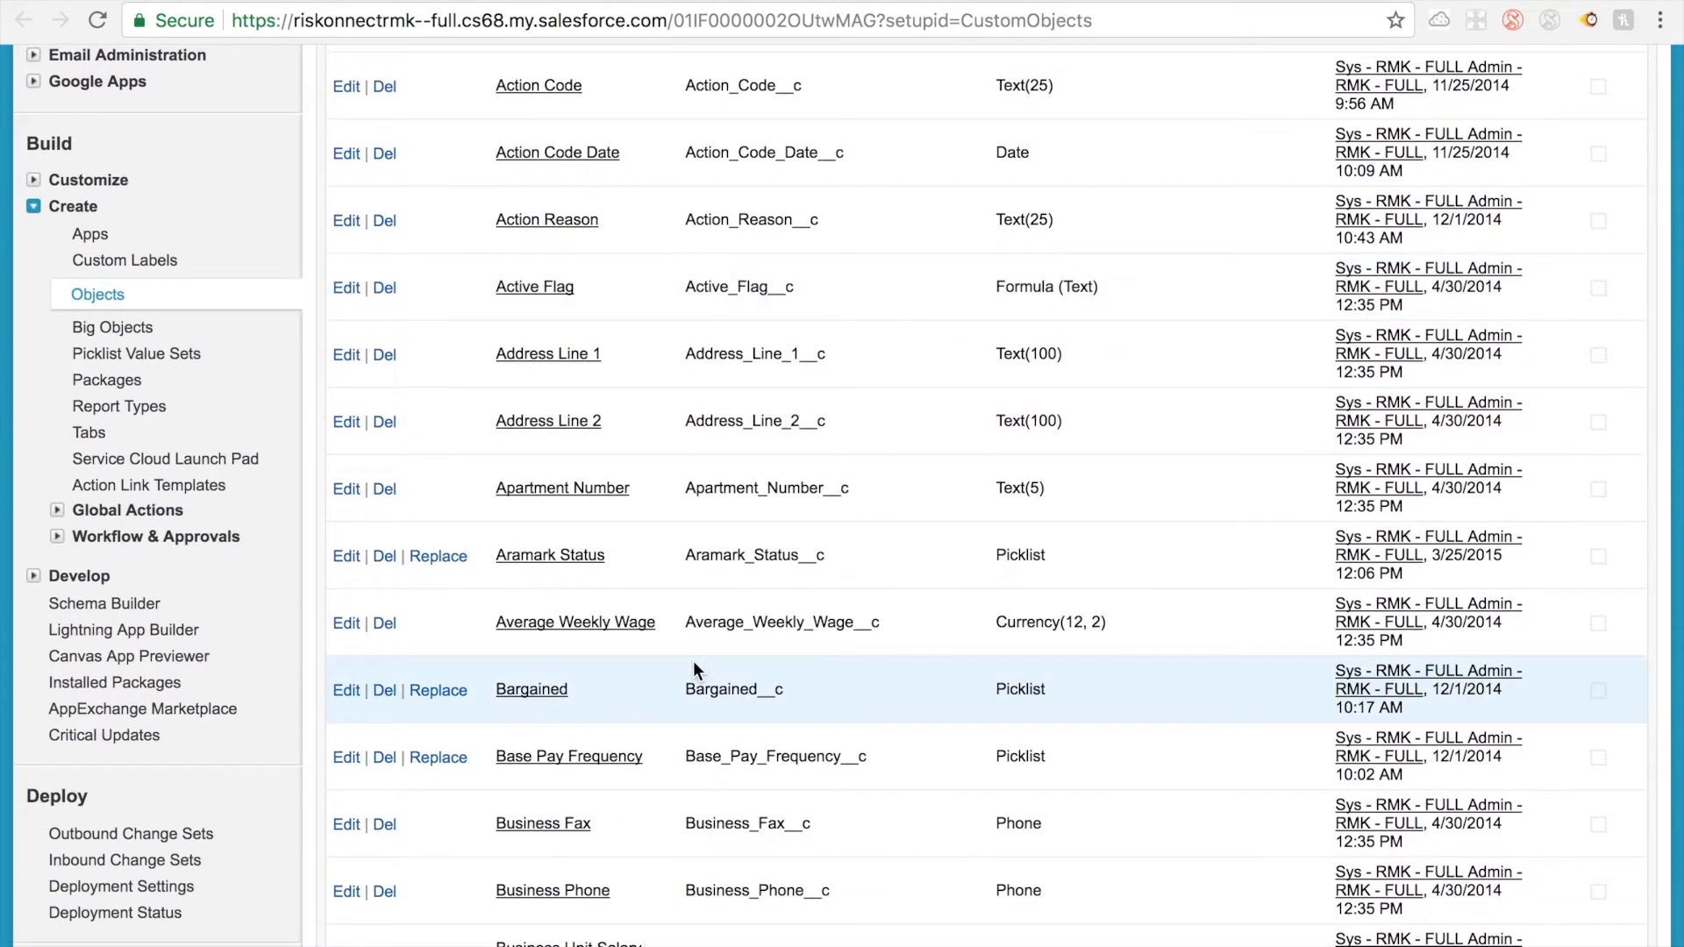
{"action": "scroll", "coordinate": [693, 669], "scroll_direction": "down", "scroll_amount": 2}
{"action": "scroll", "coordinate": [693, 669], "scroll_direction": "up", "scroll_amount": 1}
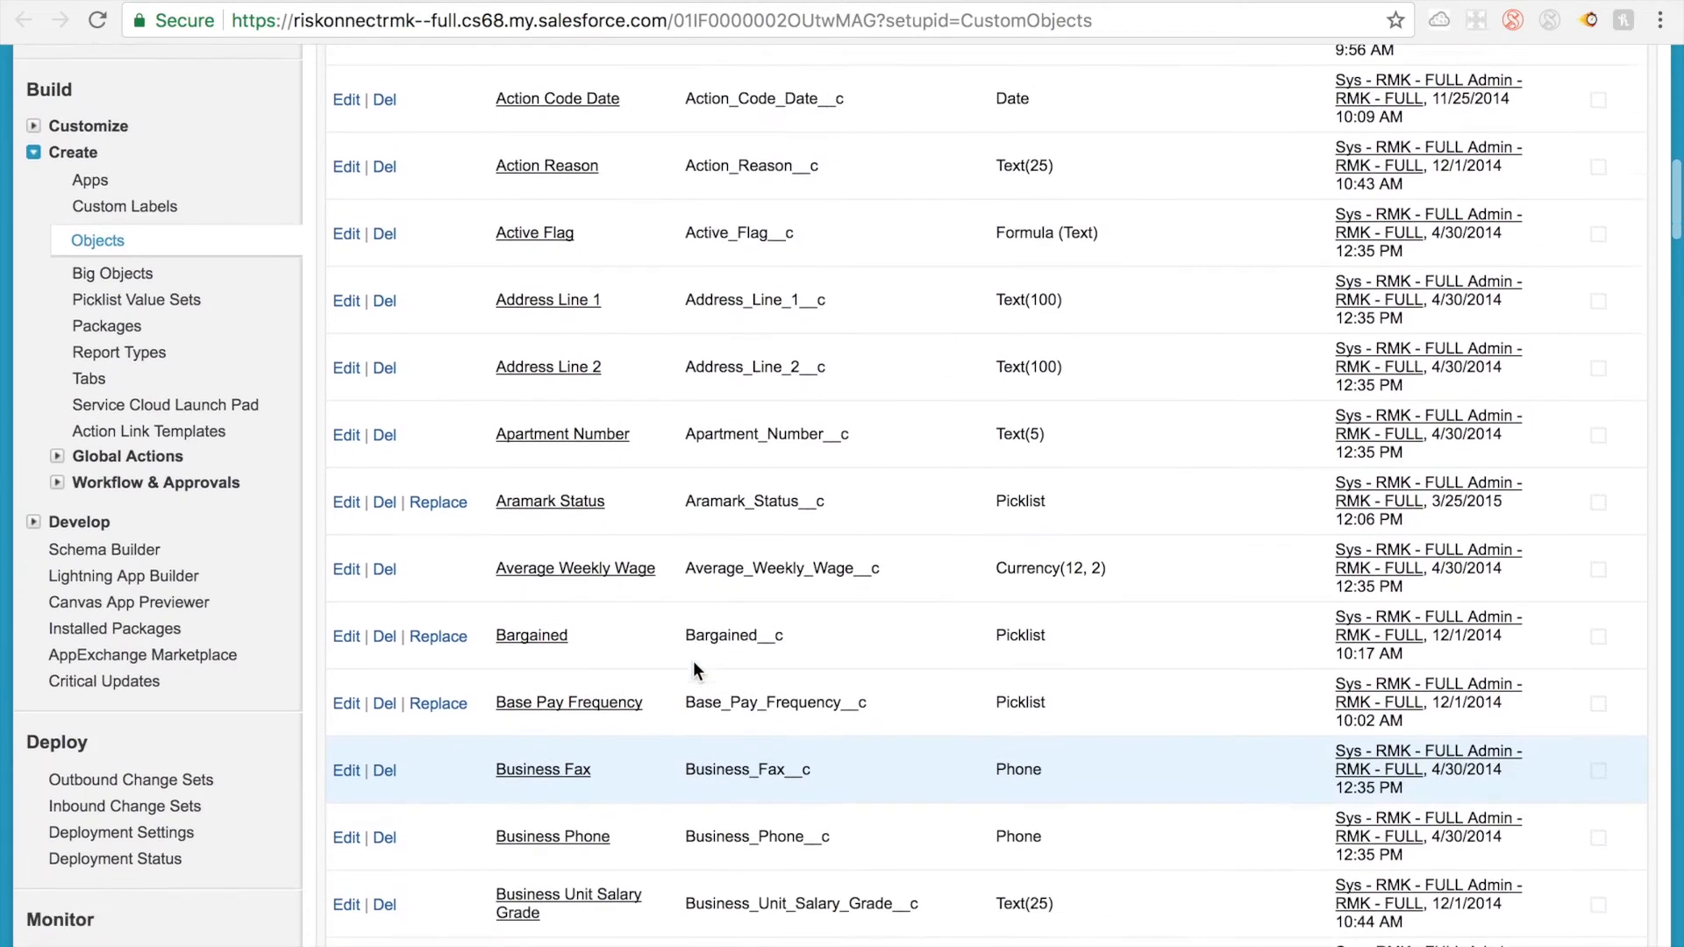
{"action": "scroll", "coordinate": [694, 664], "scroll_direction": "down", "scroll_amount": 6}
{"action": "key", "text": "super+f"}
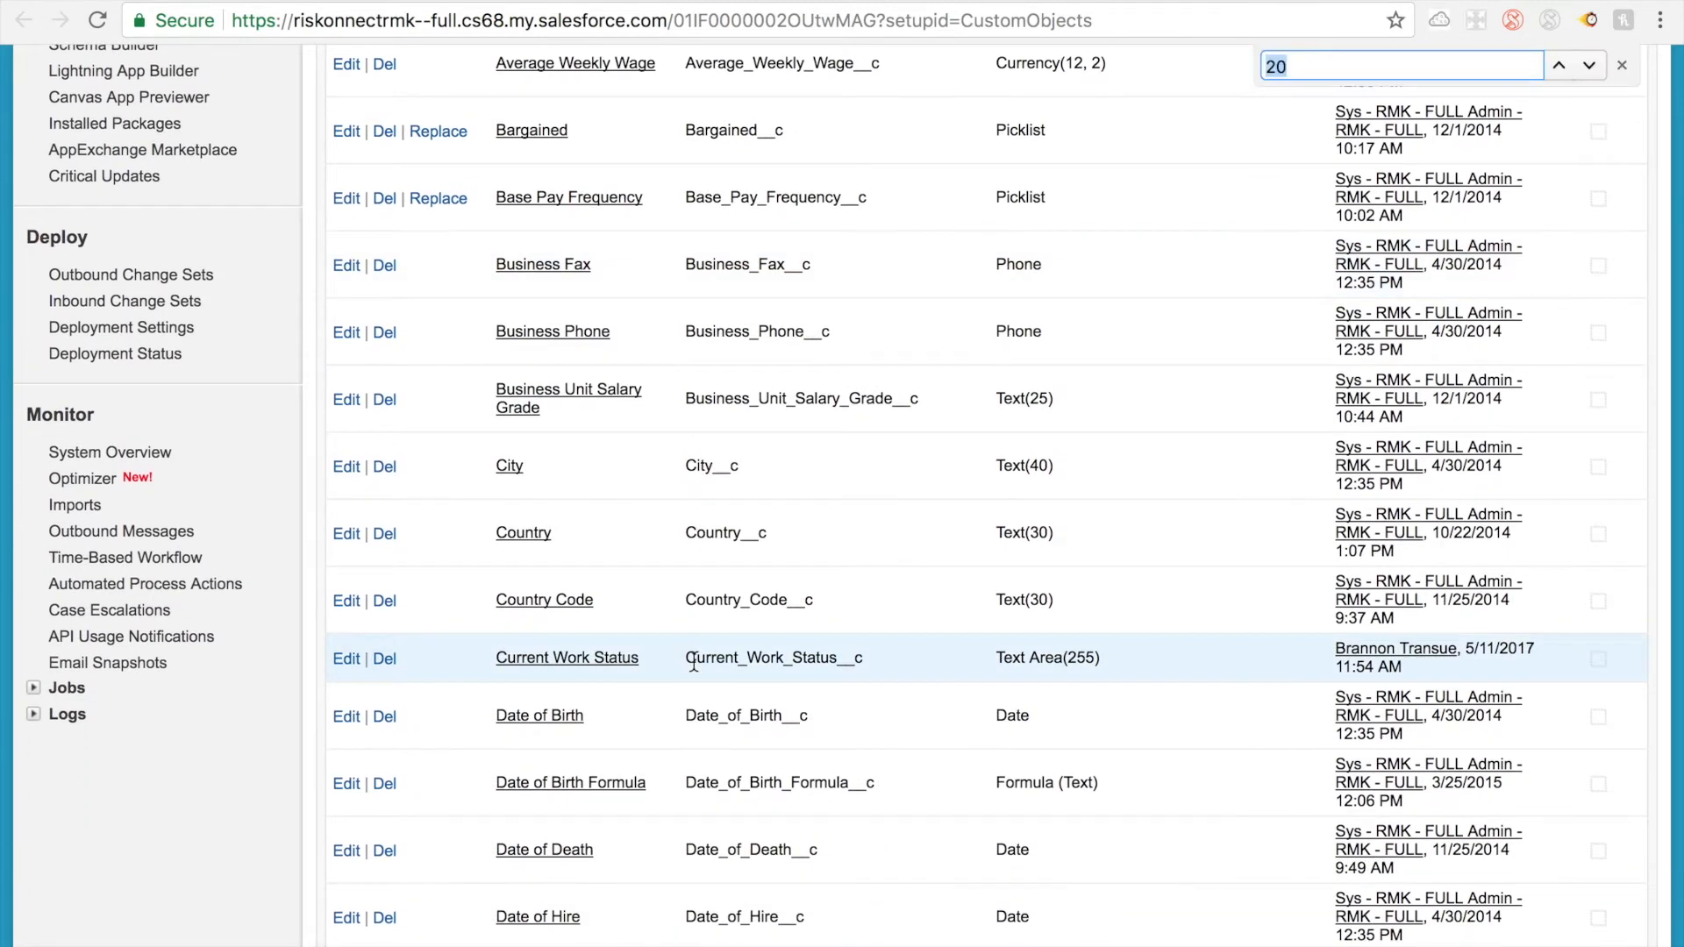
{"action": "type", "text": "employee"}
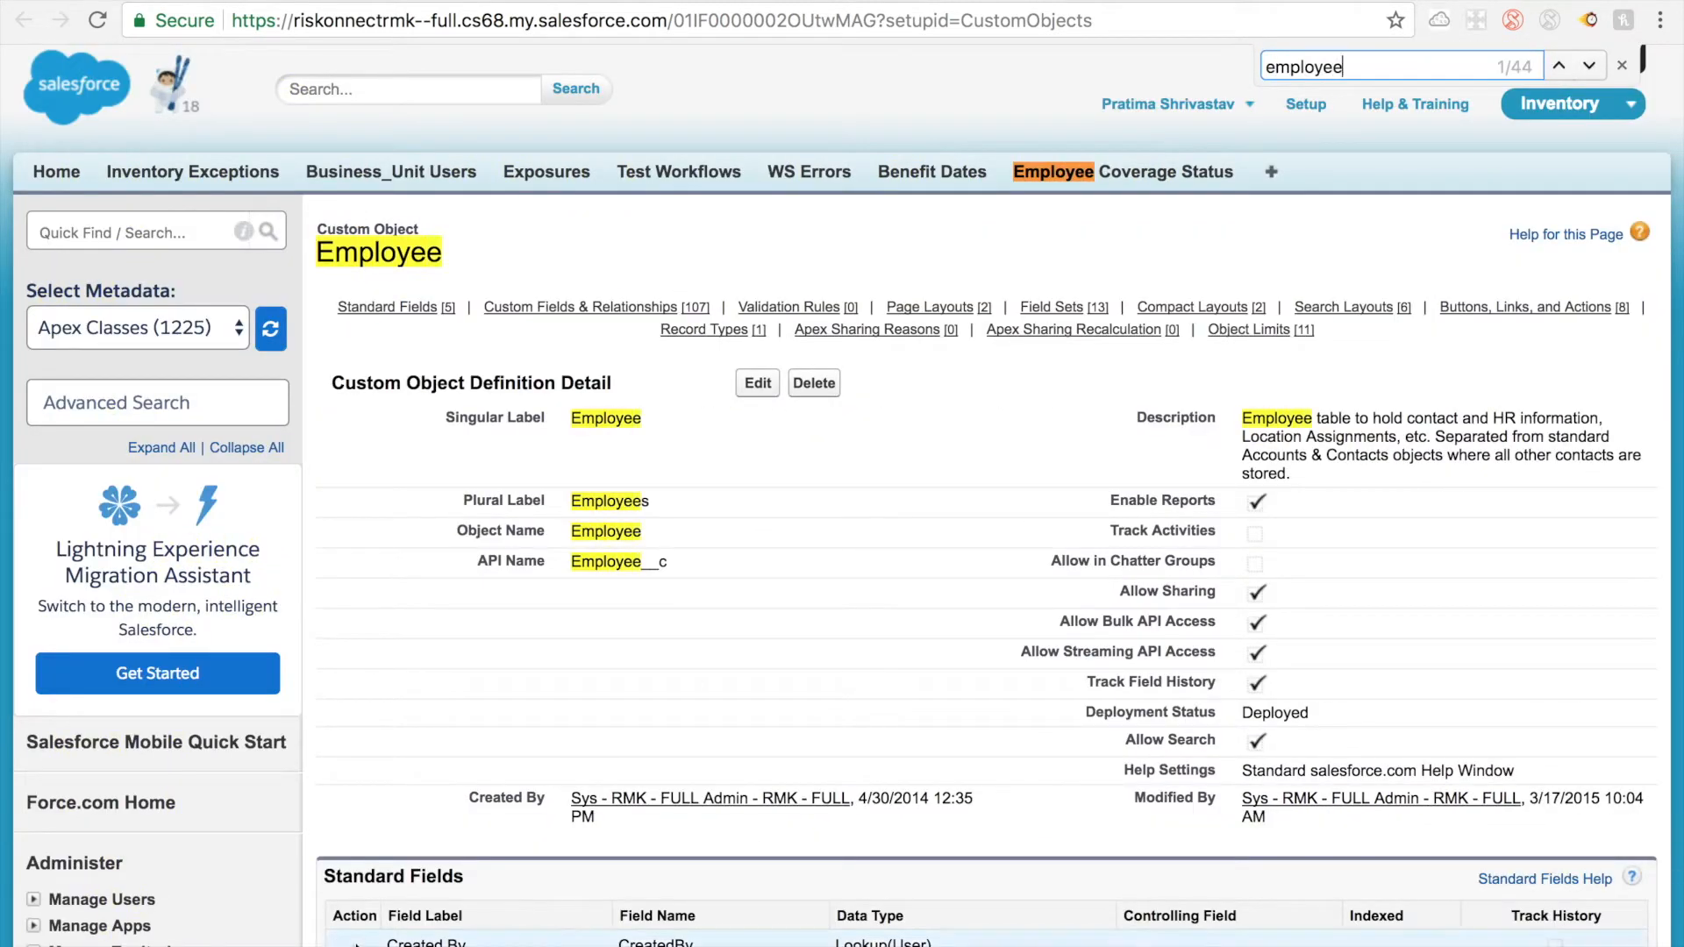
{"action": "scroll", "coordinate": [356, 944], "scroll_direction": "down", "scroll_amount": 14}
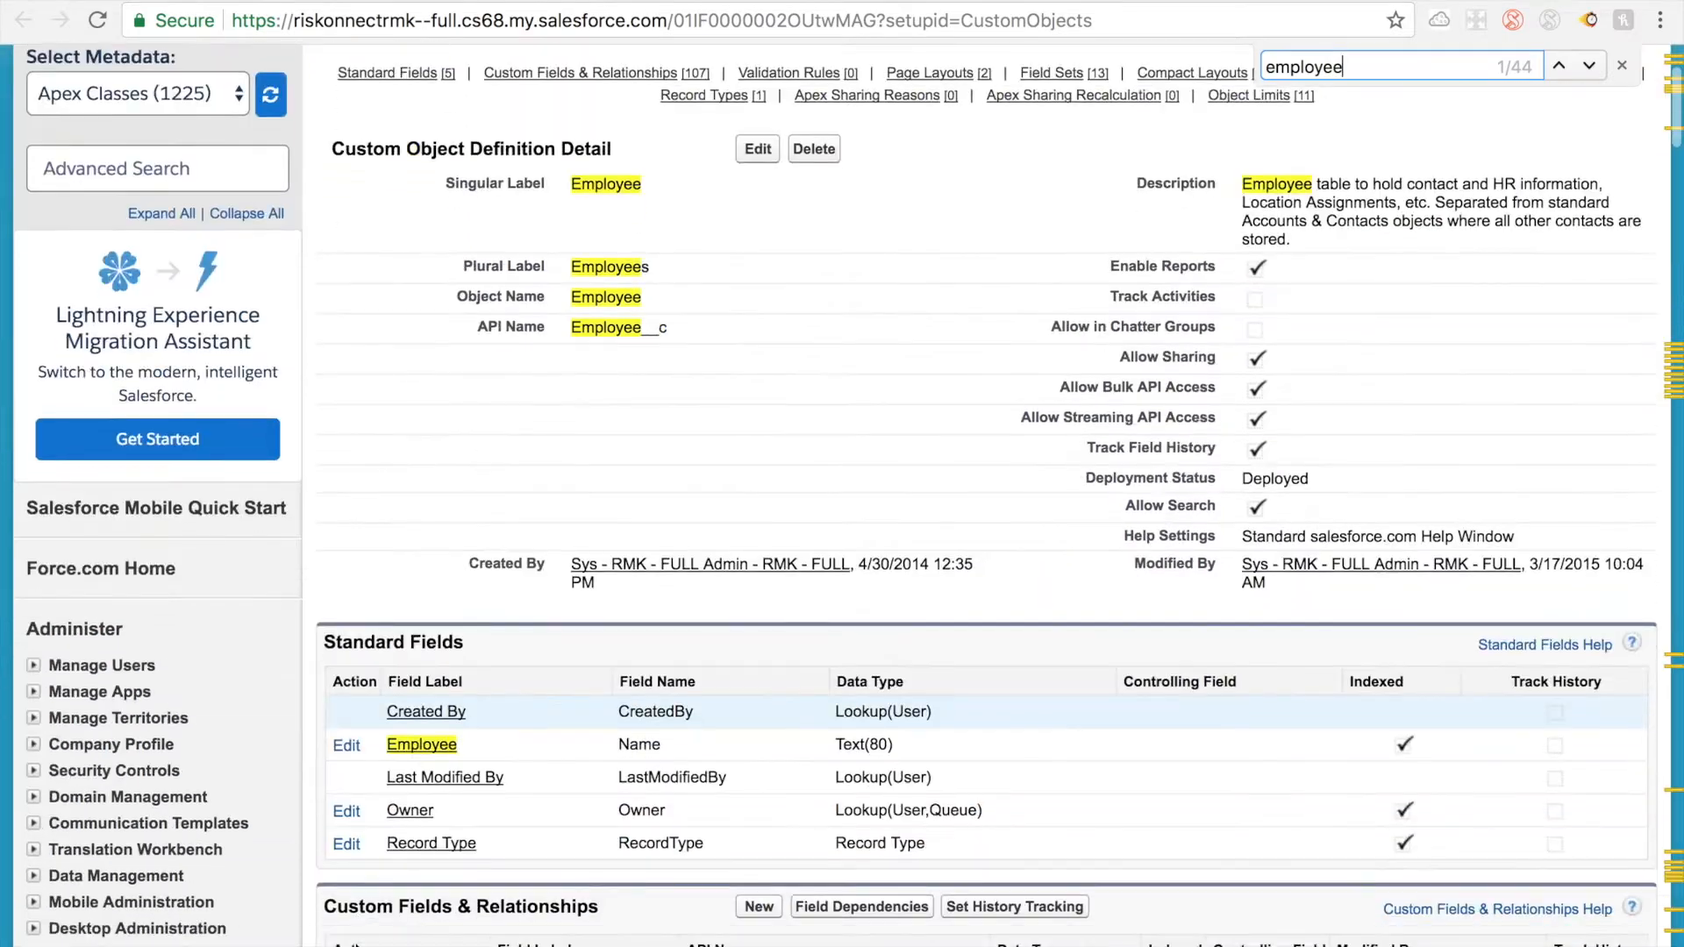
{"action": "scroll", "coordinate": [356, 945], "scroll_direction": "down", "scroll_amount": 19}
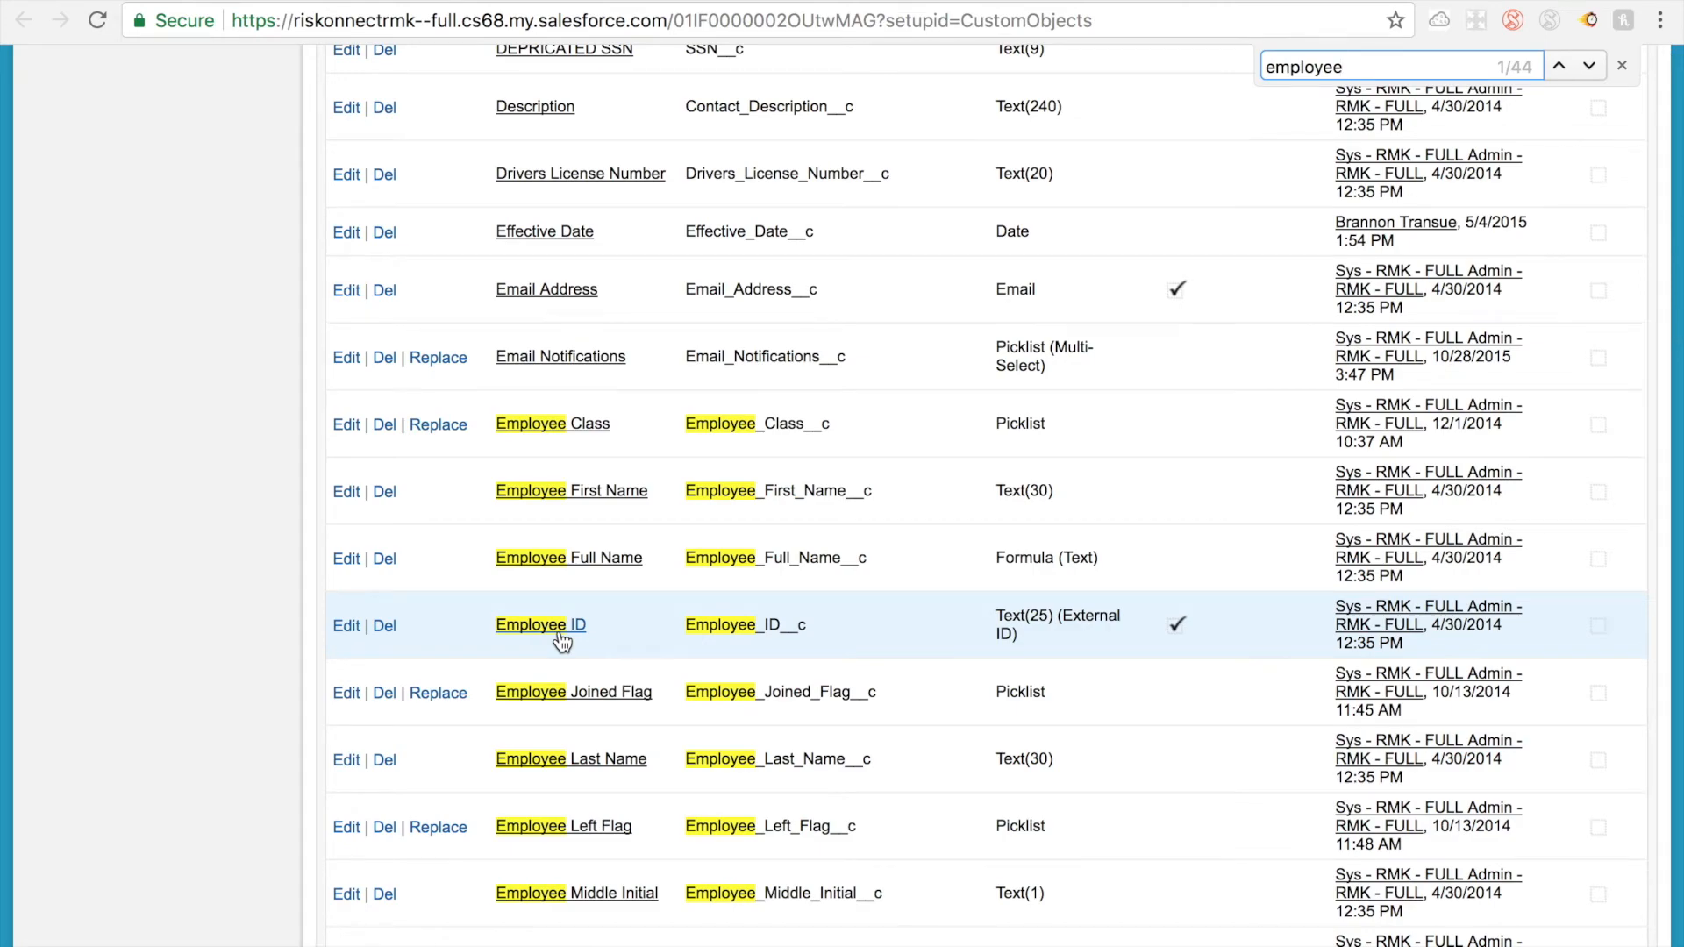
{"action": "scroll", "coordinate": [1229, 272], "scroll_direction": "up", "scroll_amount": 20}
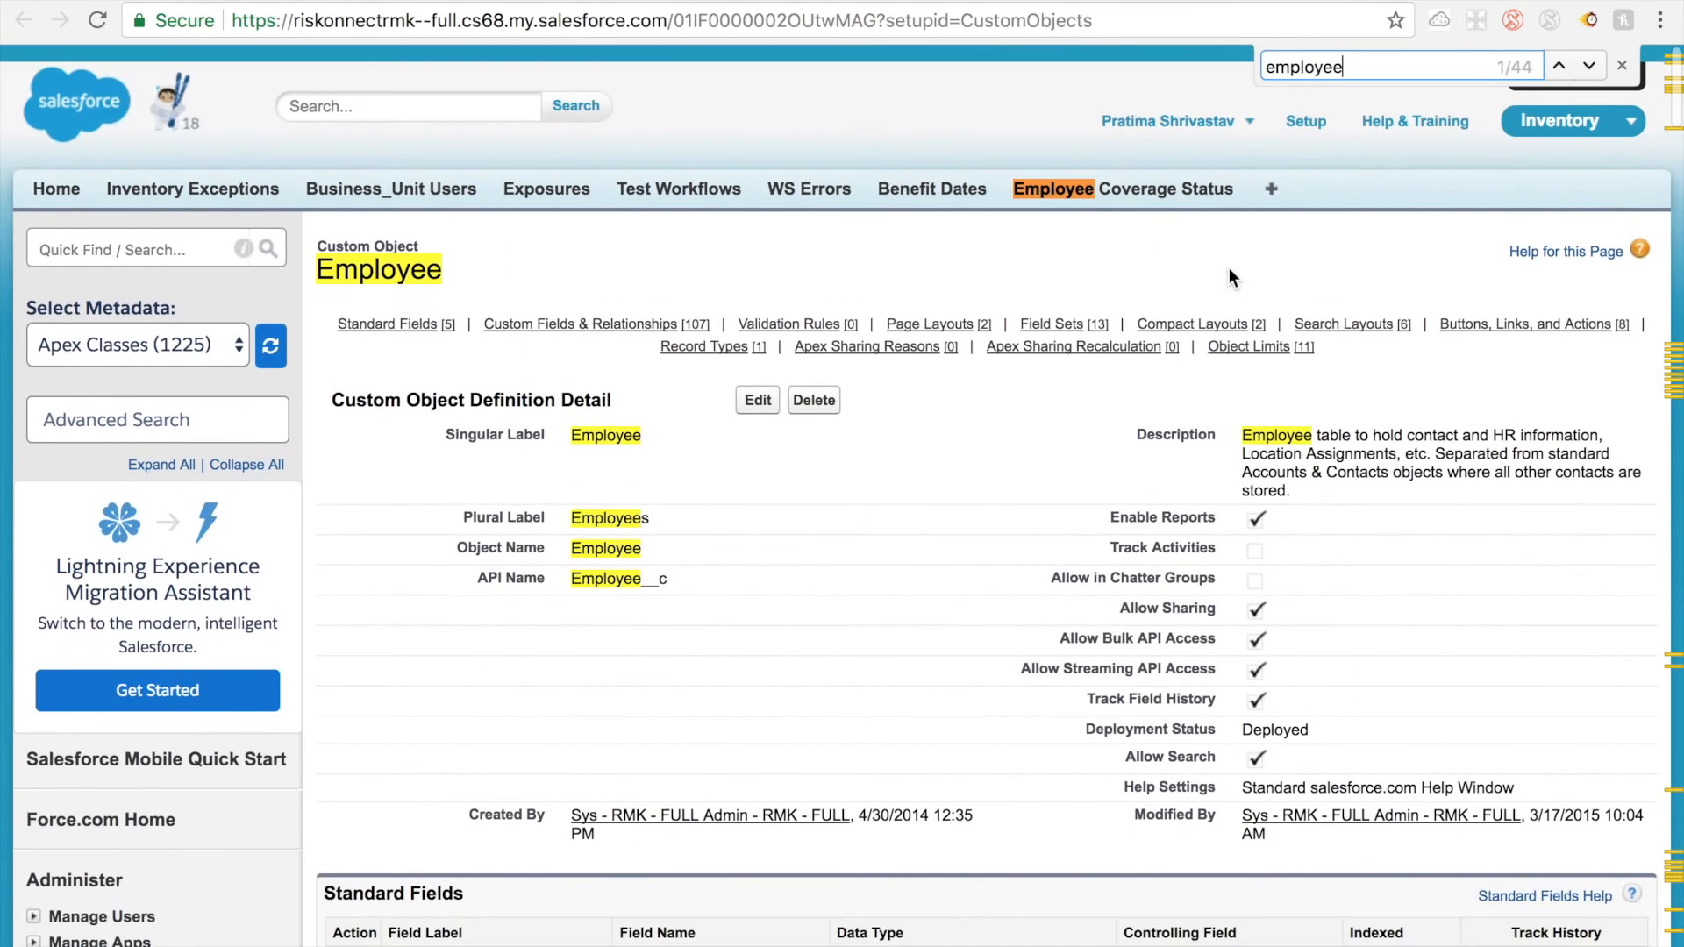
Step: Reopen the recent claim named New and examine the Employee Id and Injured Employee fields in its Claimant section
{"action": "left_click", "coordinate": [58, 176]}
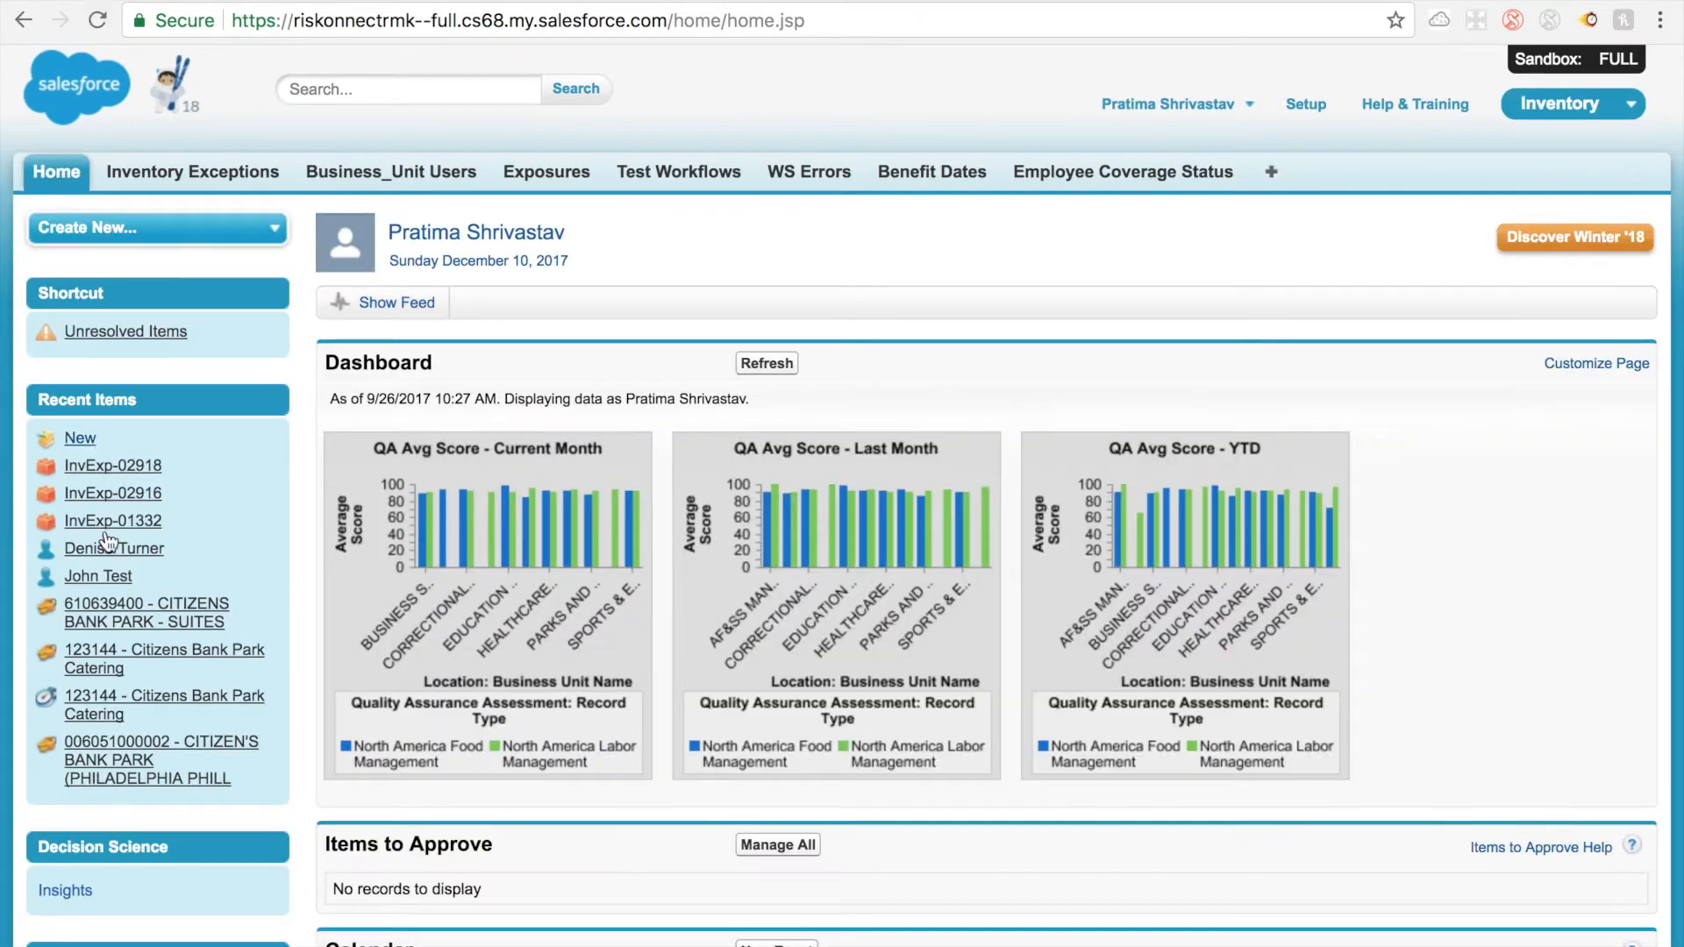
{"action": "left_click", "coordinate": [83, 441]}
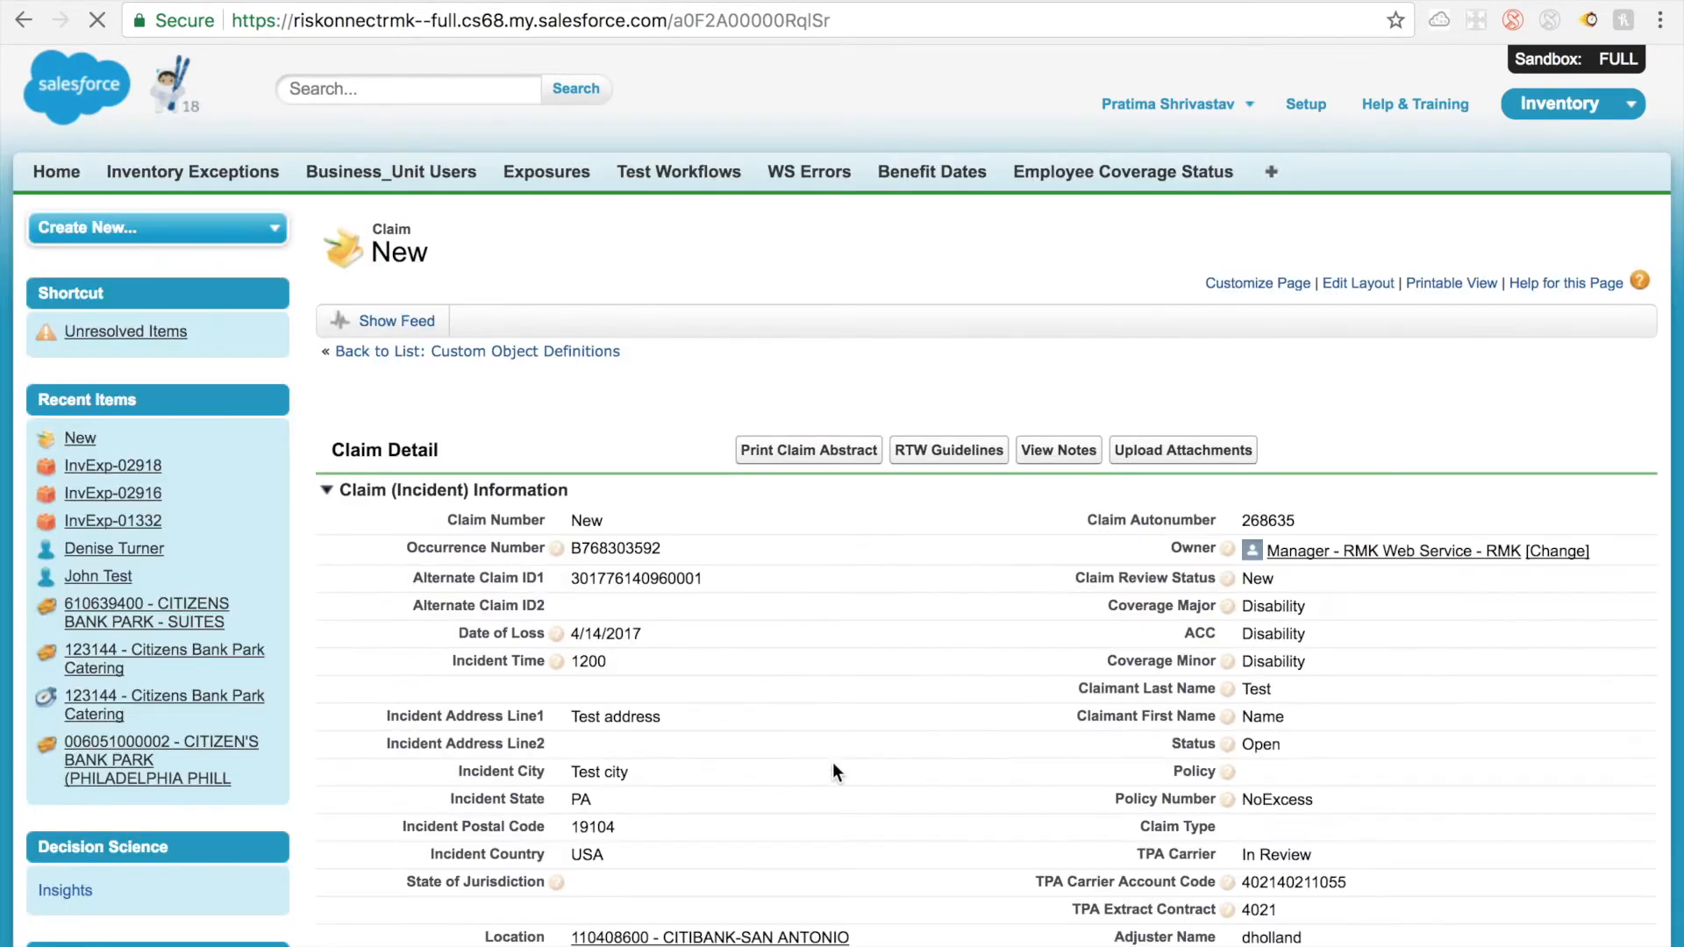
{"action": "scroll", "coordinate": [833, 762], "scroll_direction": "down", "scroll_amount": 9}
{"action": "scroll", "coordinate": [833, 761], "scroll_direction": "down", "scroll_amount": 5}
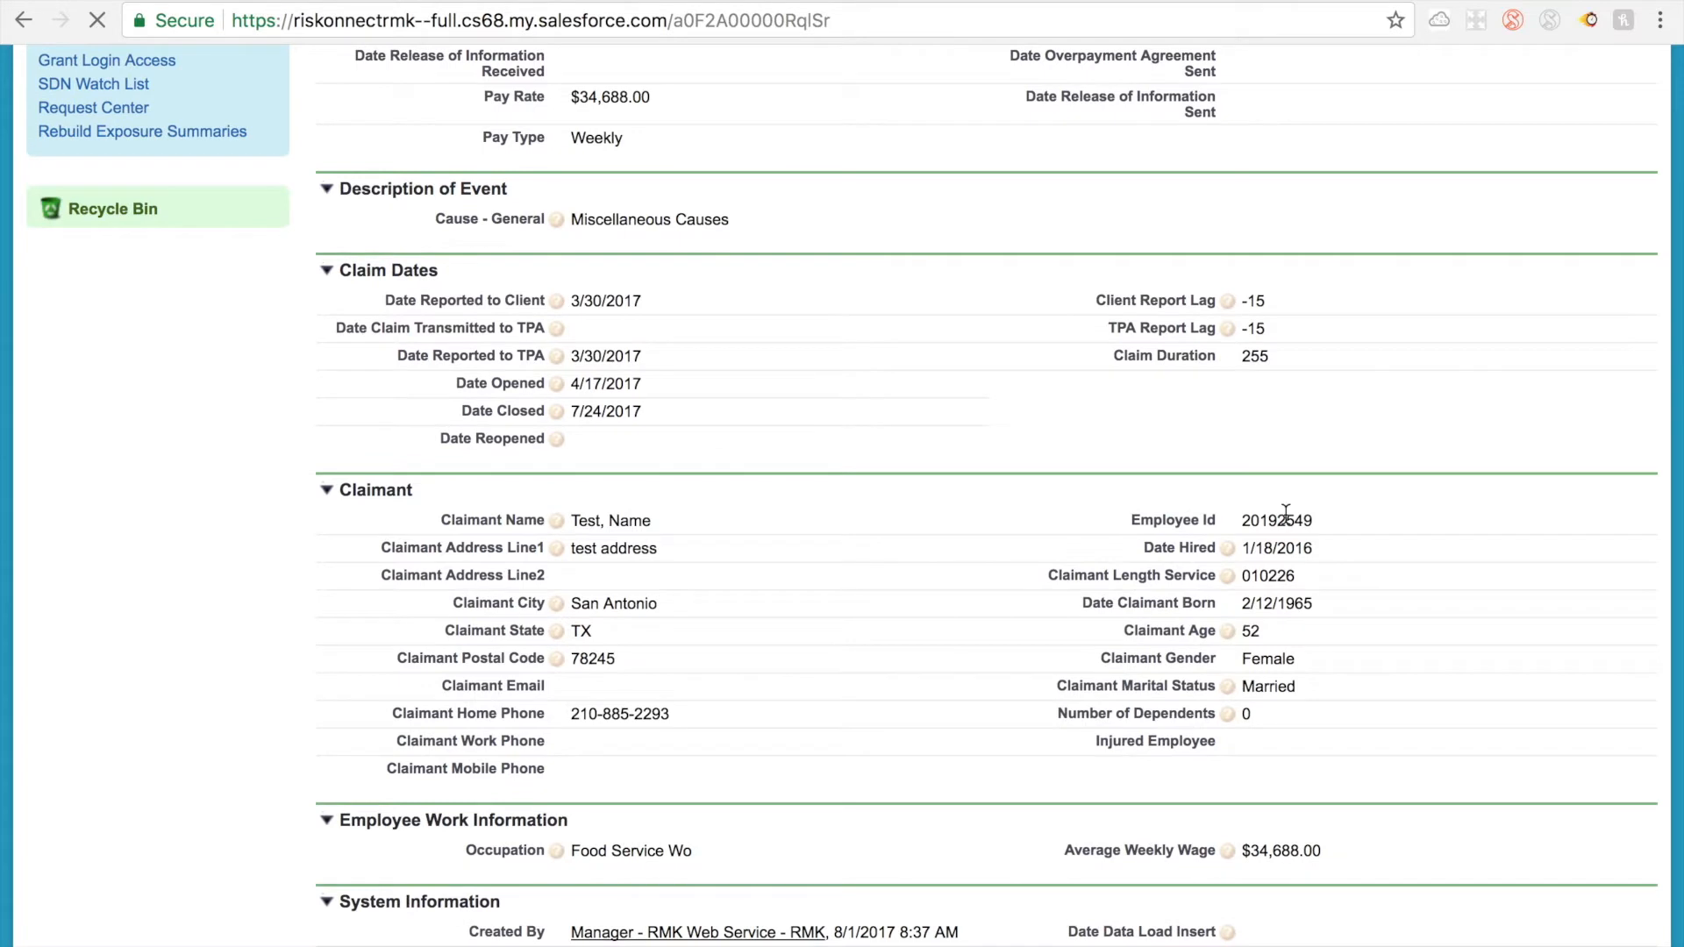
{"action": "double_click", "coordinate": [1286, 518]}
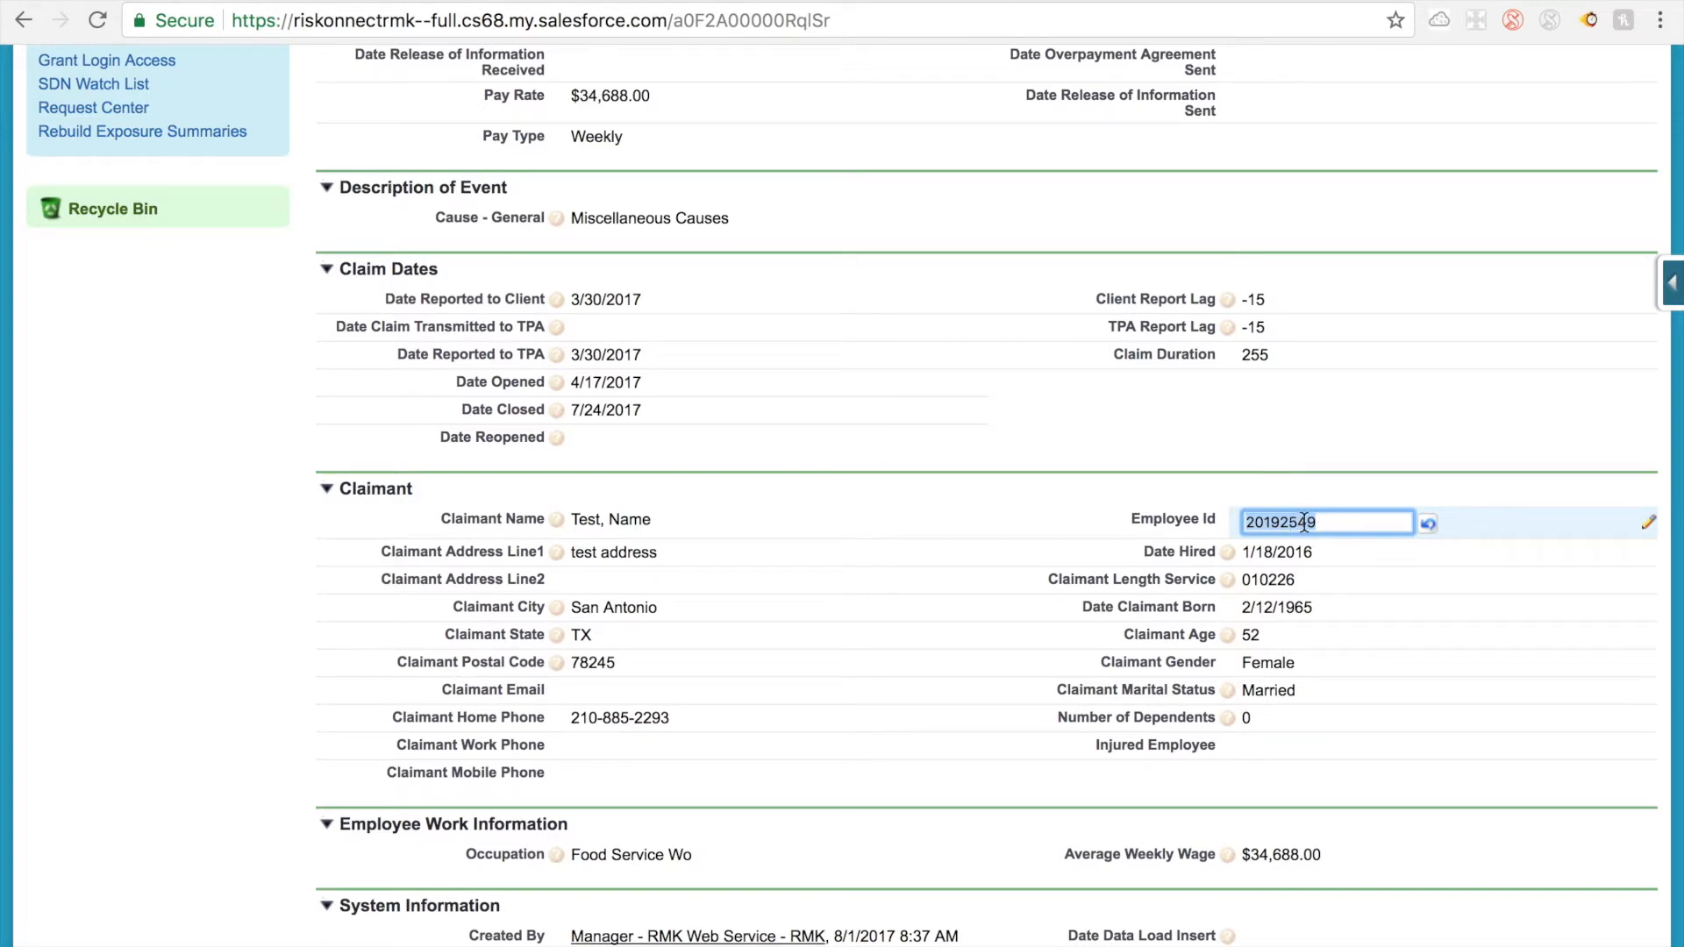
{"action": "left_click", "coordinate": [1270, 745]}
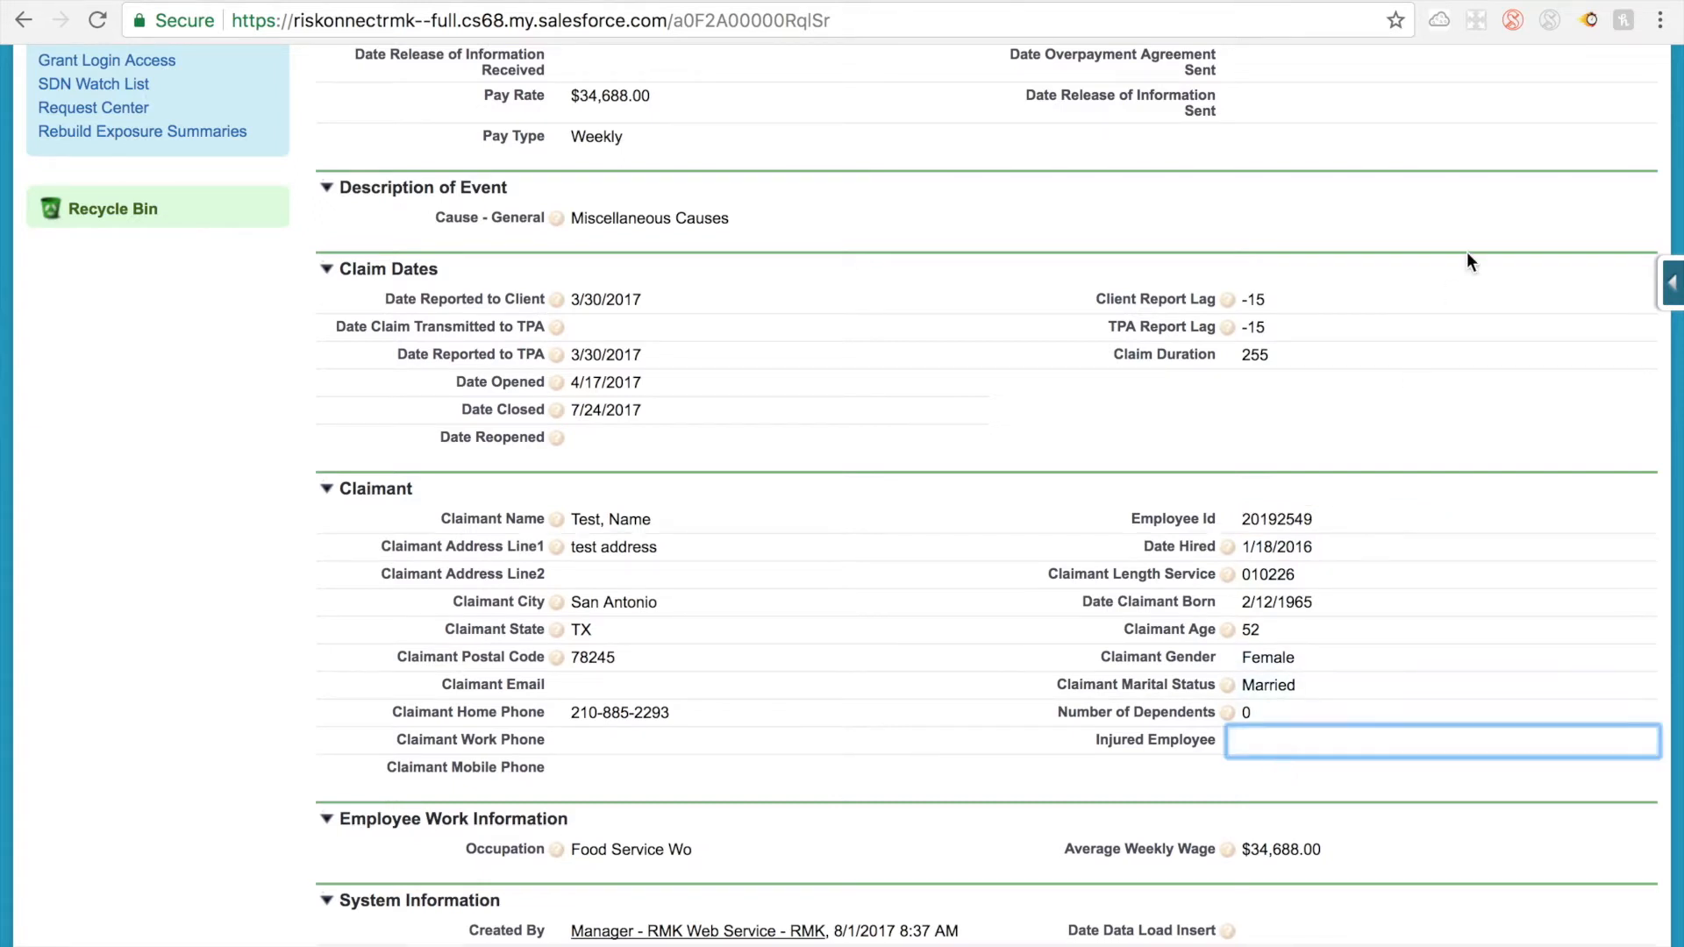
{"action": "scroll", "coordinate": [1430, 345], "scroll_direction": "down", "scroll_amount": 3}
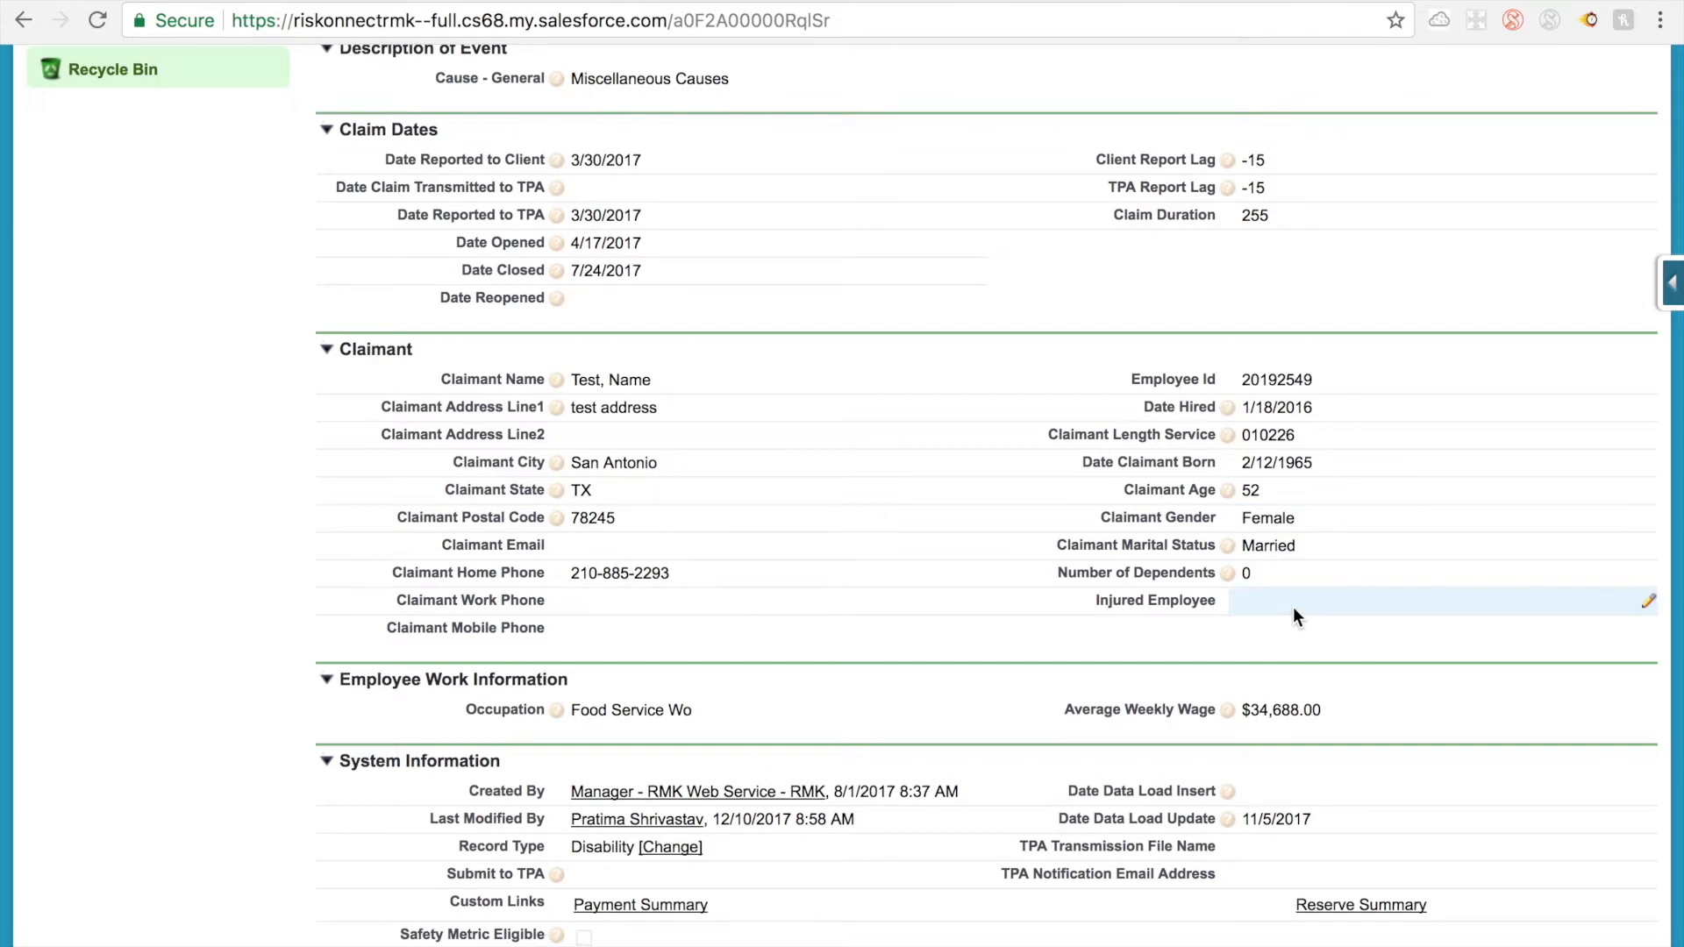
{"action": "scroll", "coordinate": [1293, 607], "scroll_direction": "down", "scroll_amount": 1}
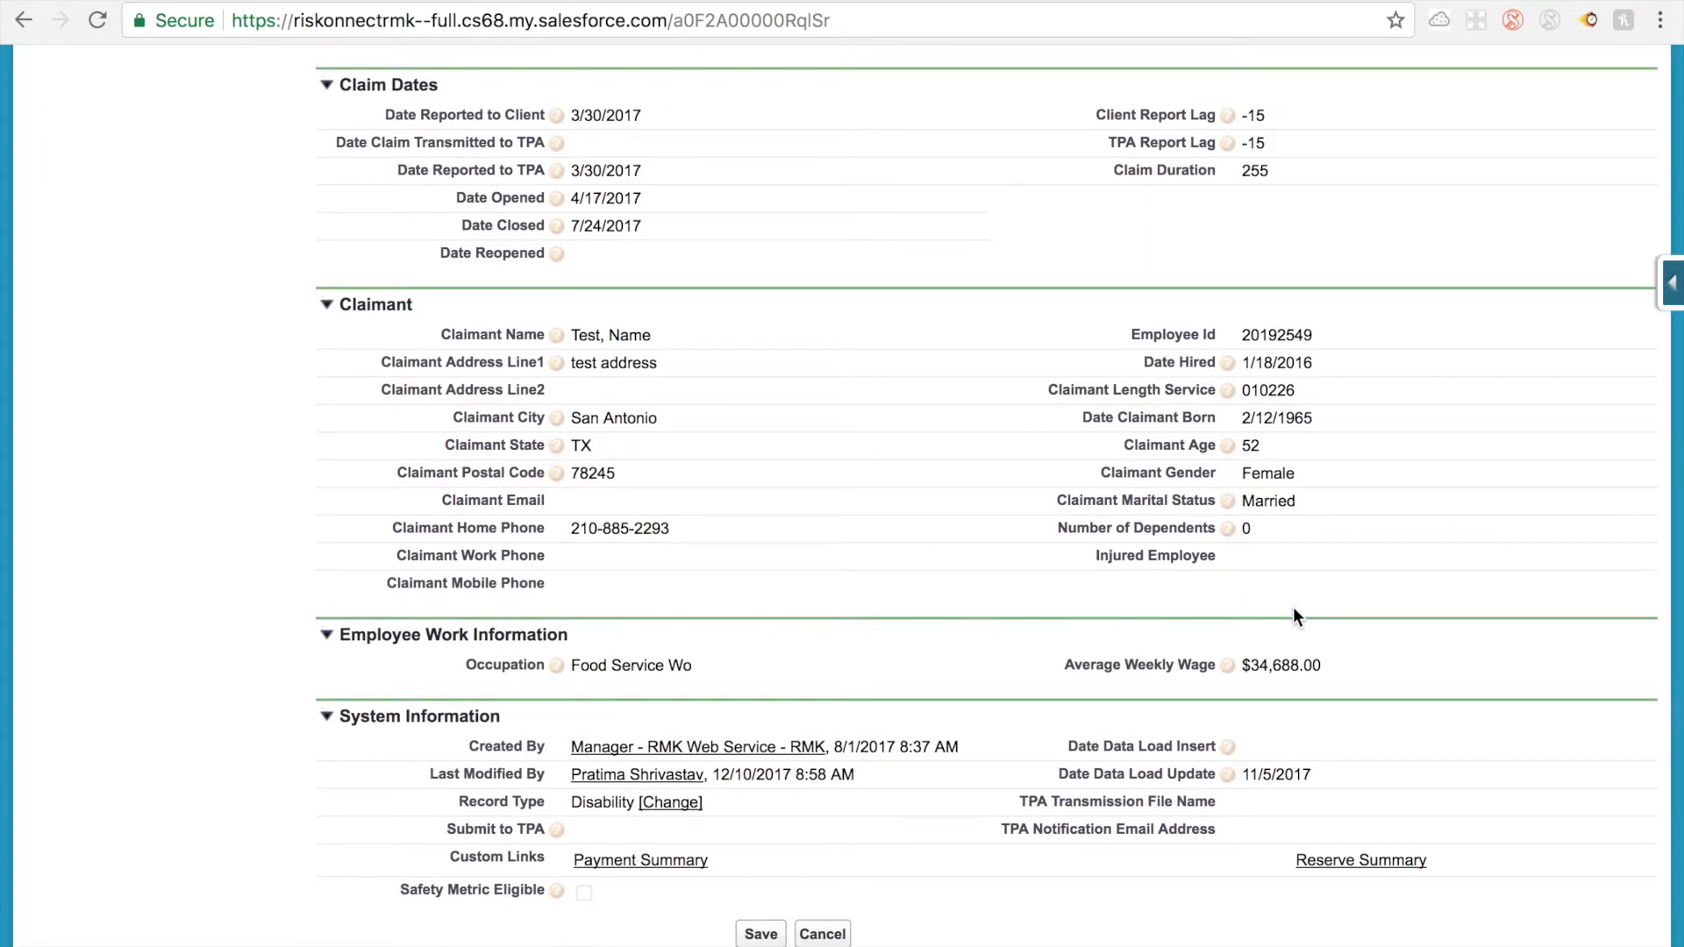
{"action": "scroll", "coordinate": [1293, 607], "scroll_direction": "up", "scroll_amount": 20}
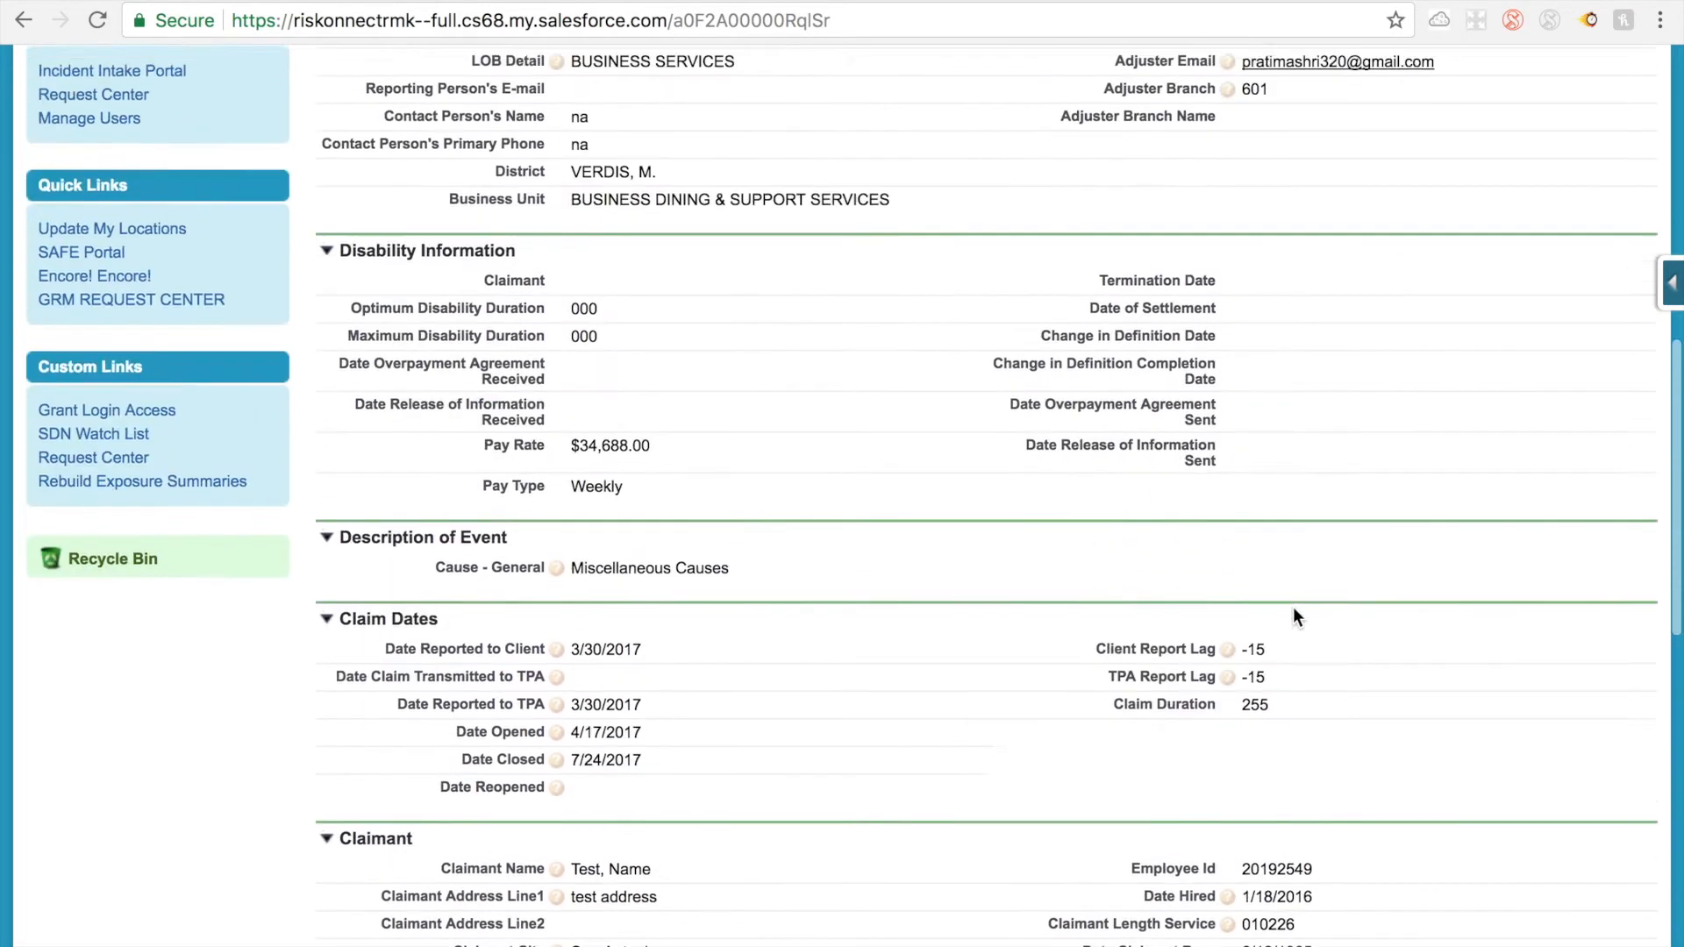
{"action": "scroll", "coordinate": [1293, 607], "scroll_direction": "up", "scroll_amount": 3}
Step: Search Setup for "flow" and open the Flows page under Workflow & Approvals
{"action": "left_click", "coordinate": [1304, 107]}
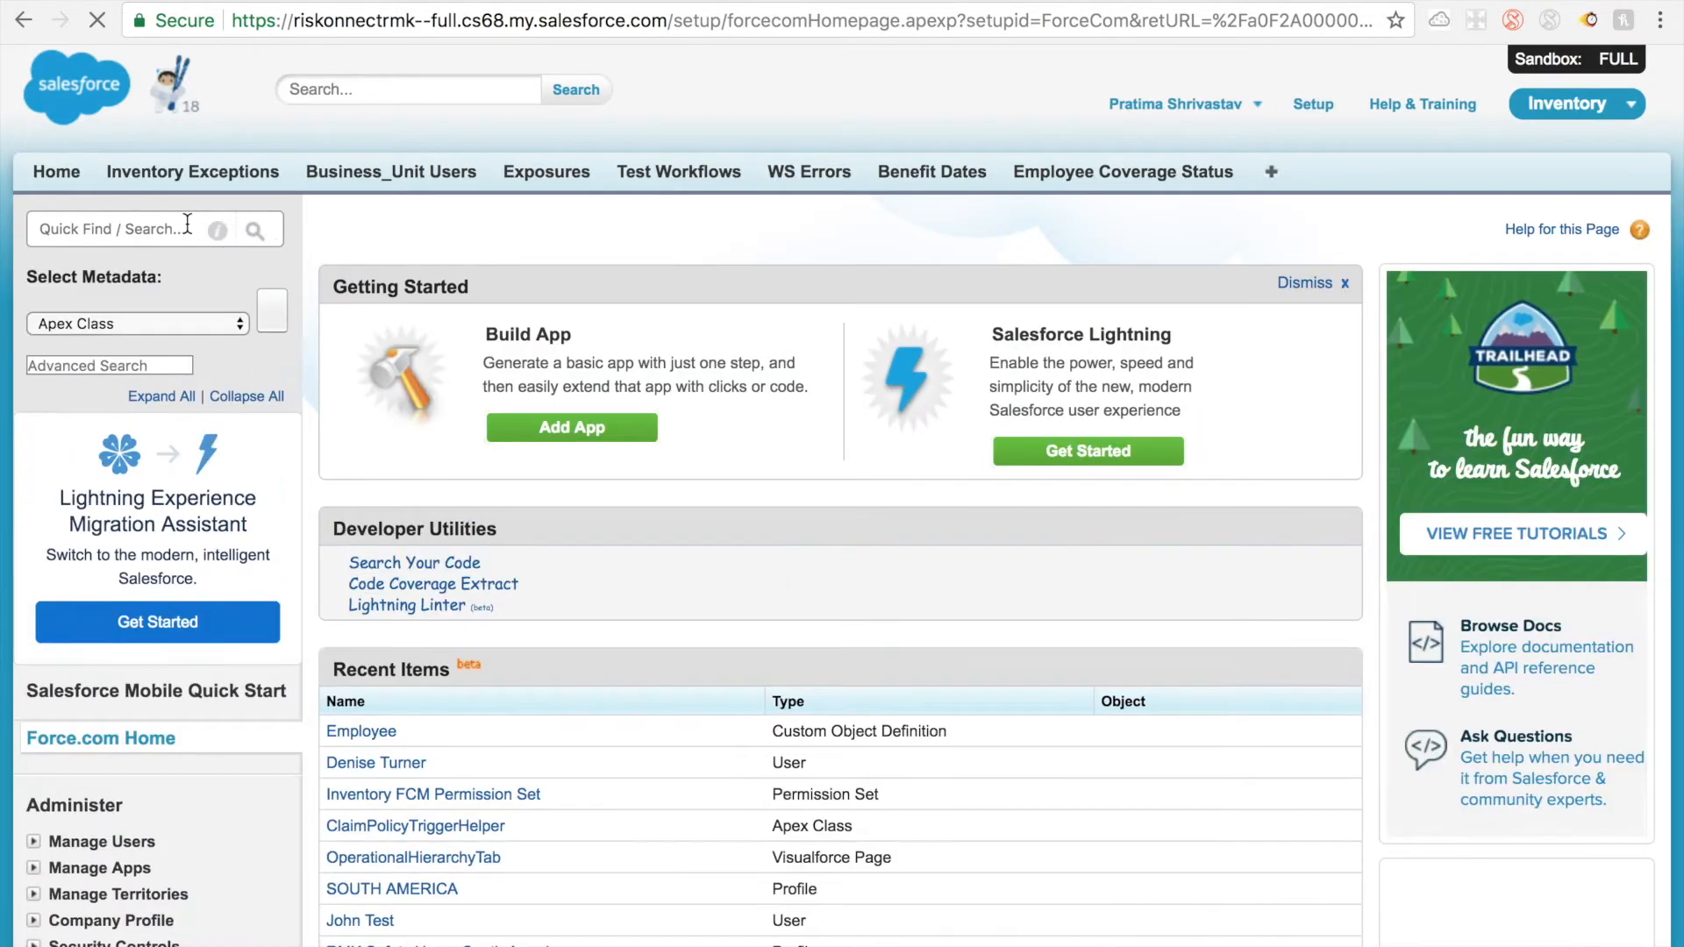
{"action": "type", "text": "flow"}
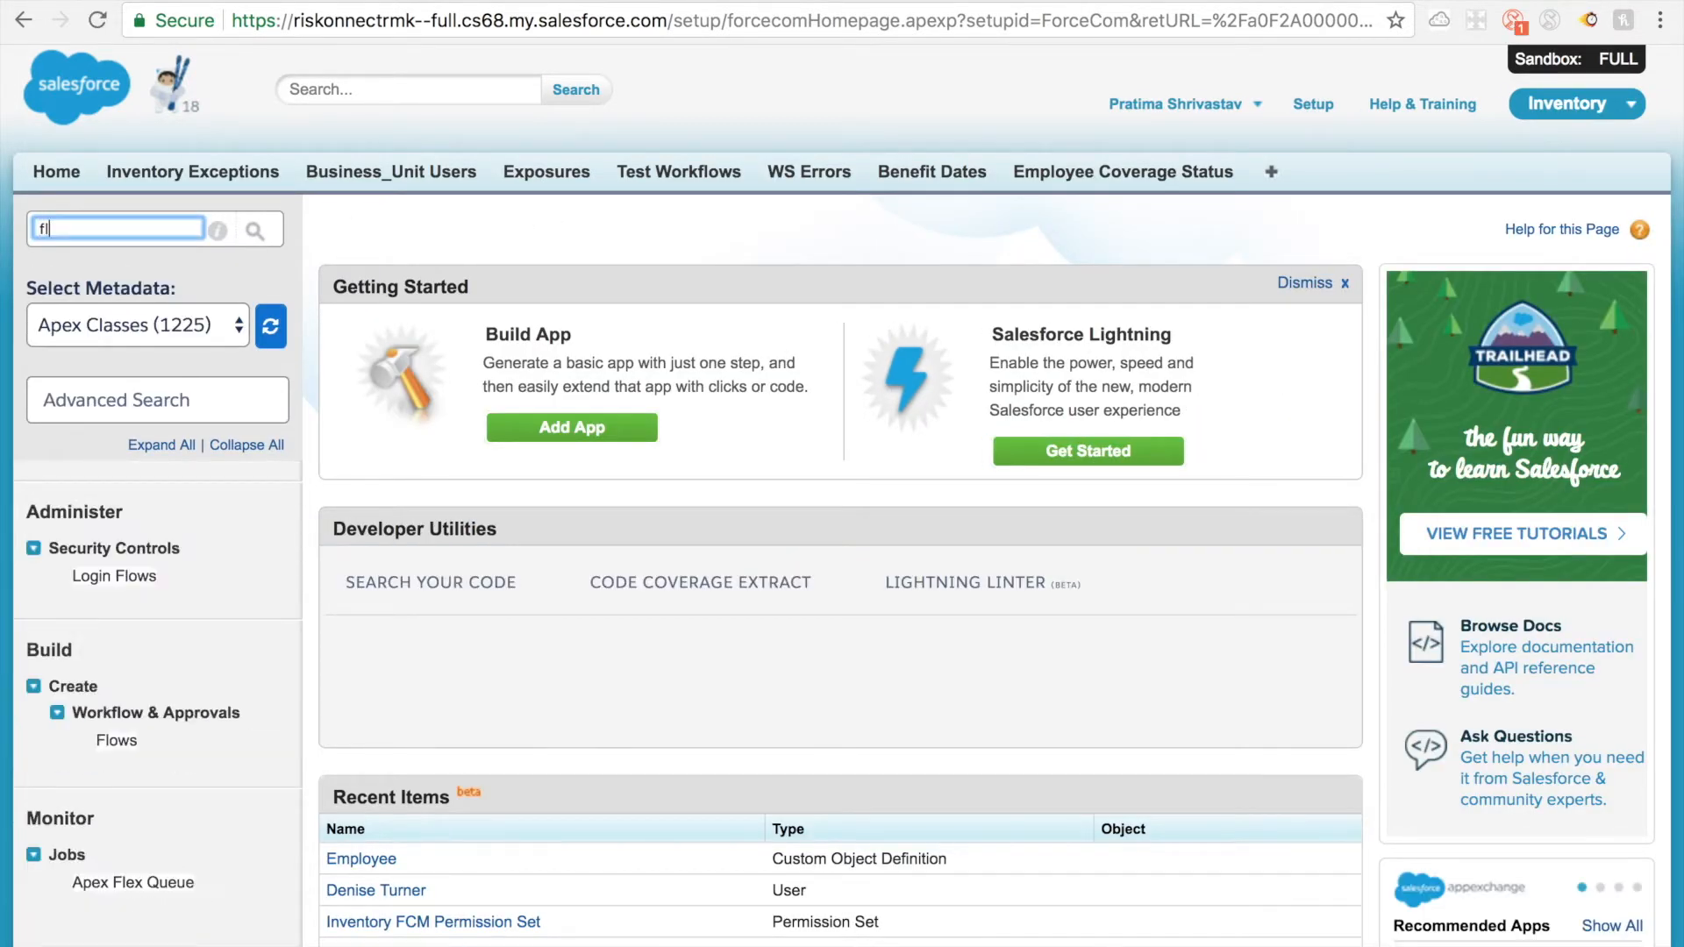
{"action": "left_click", "coordinate": [115, 744]}
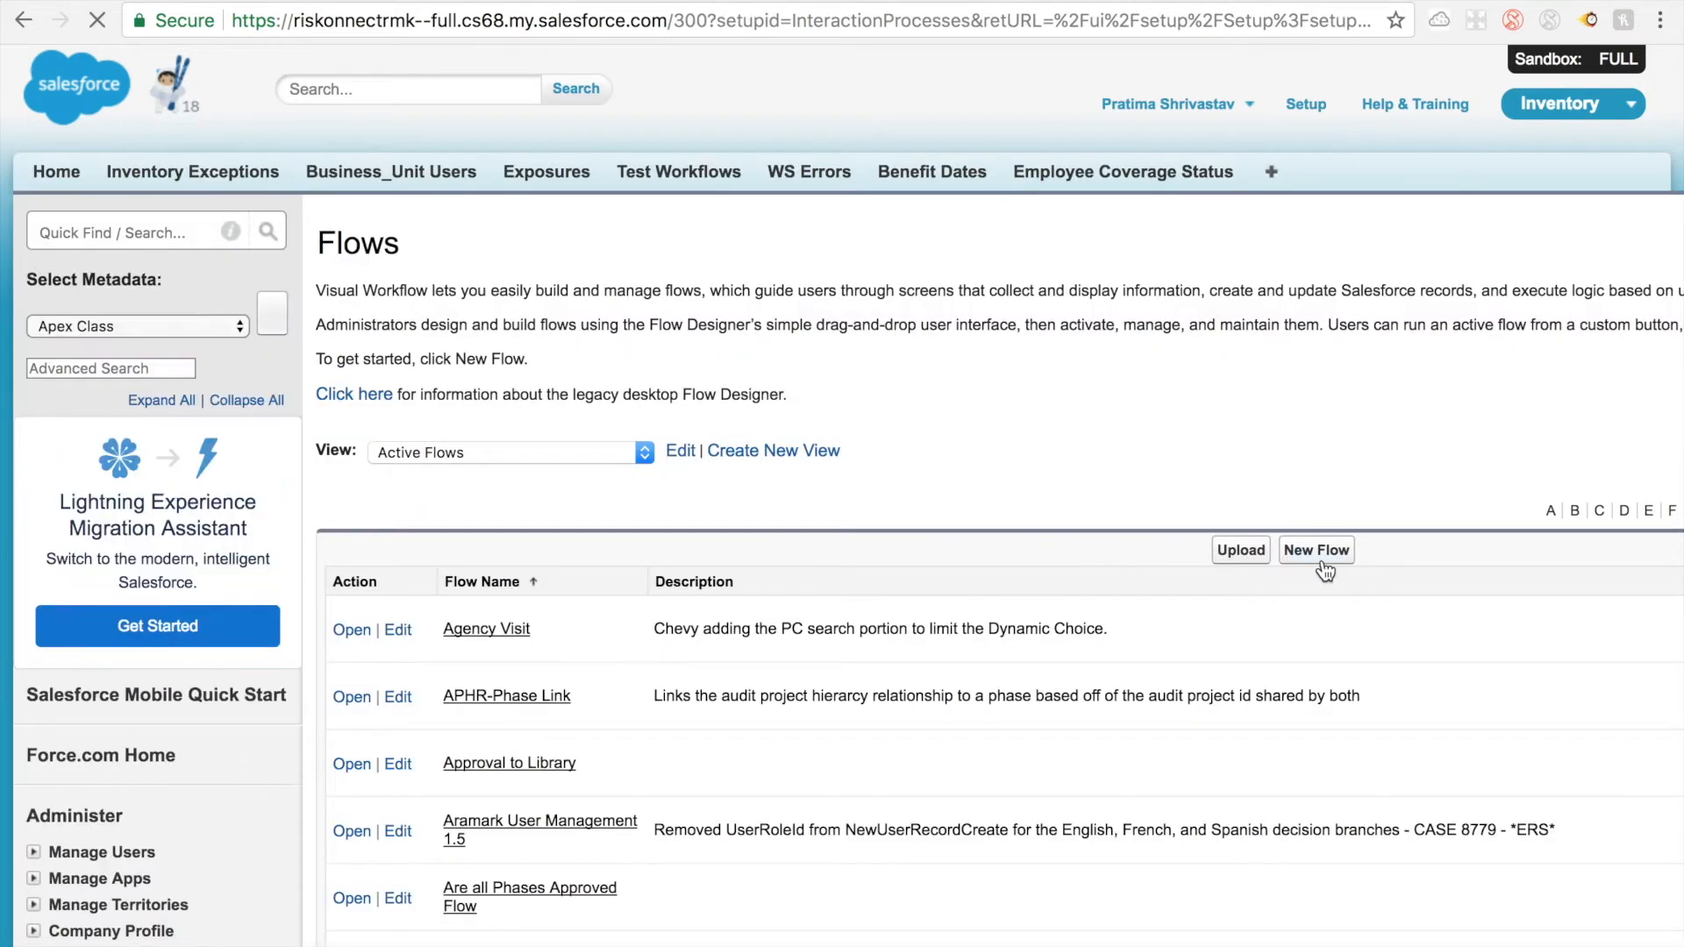
Step: Start a new flow and allow the site to run Flash so the Flow Designer loads
{"action": "left_click", "coordinate": [1320, 552]}
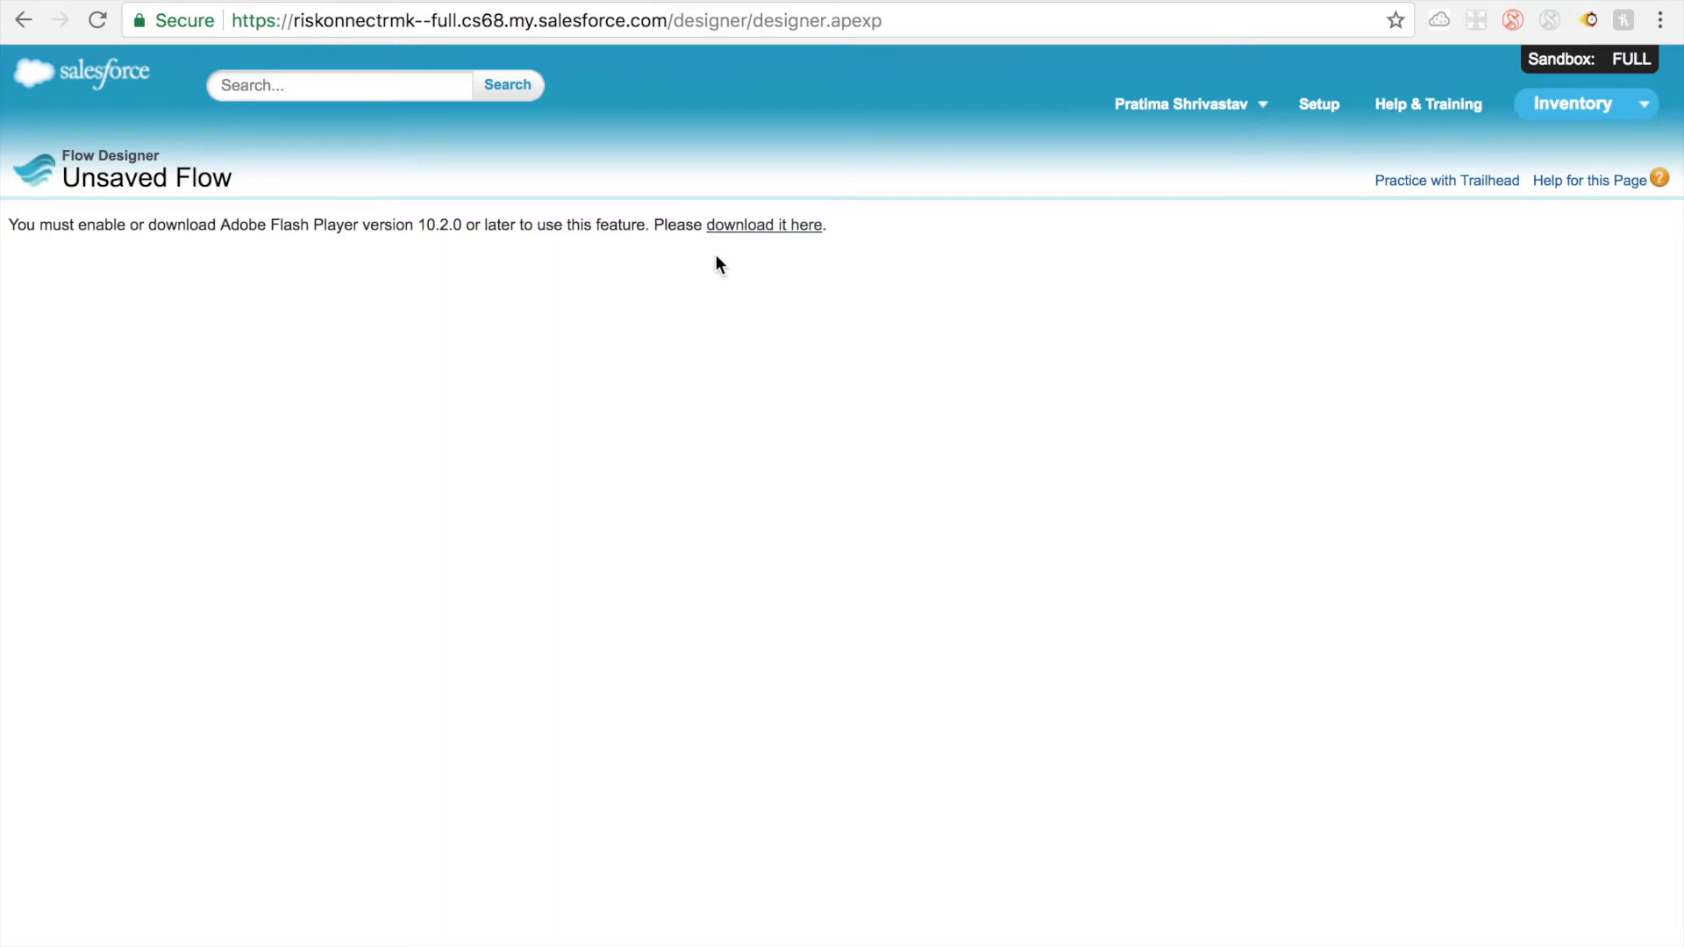
{"action": "left_click", "coordinate": [760, 227]}
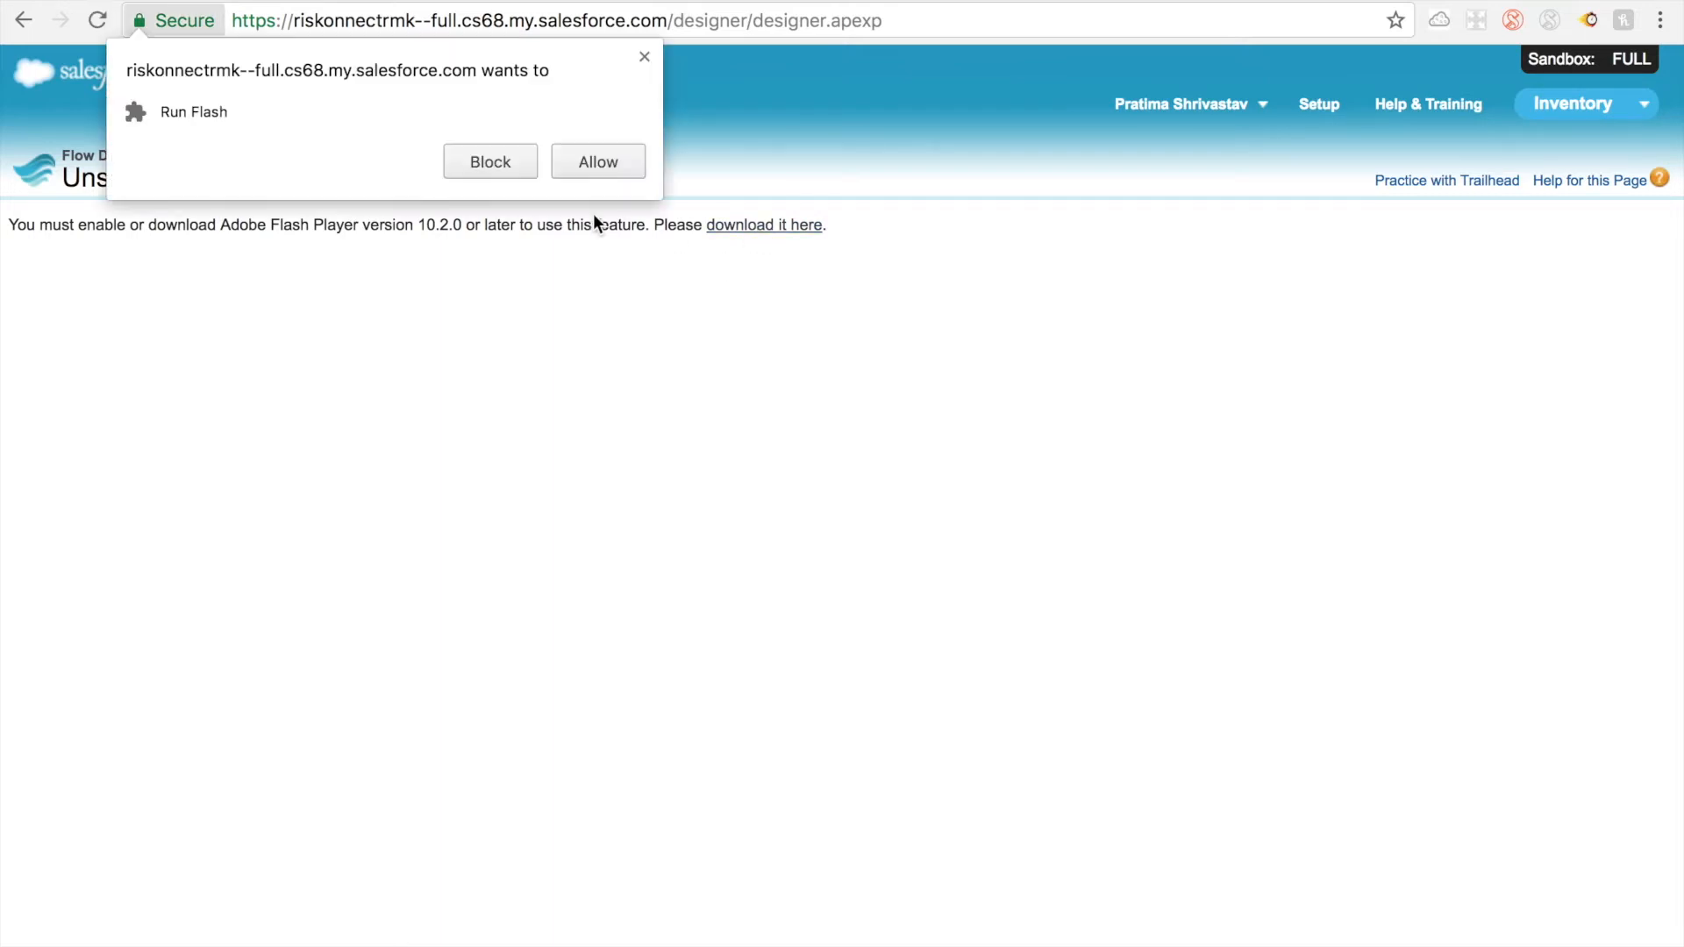
{"action": "left_click", "coordinate": [573, 165]}
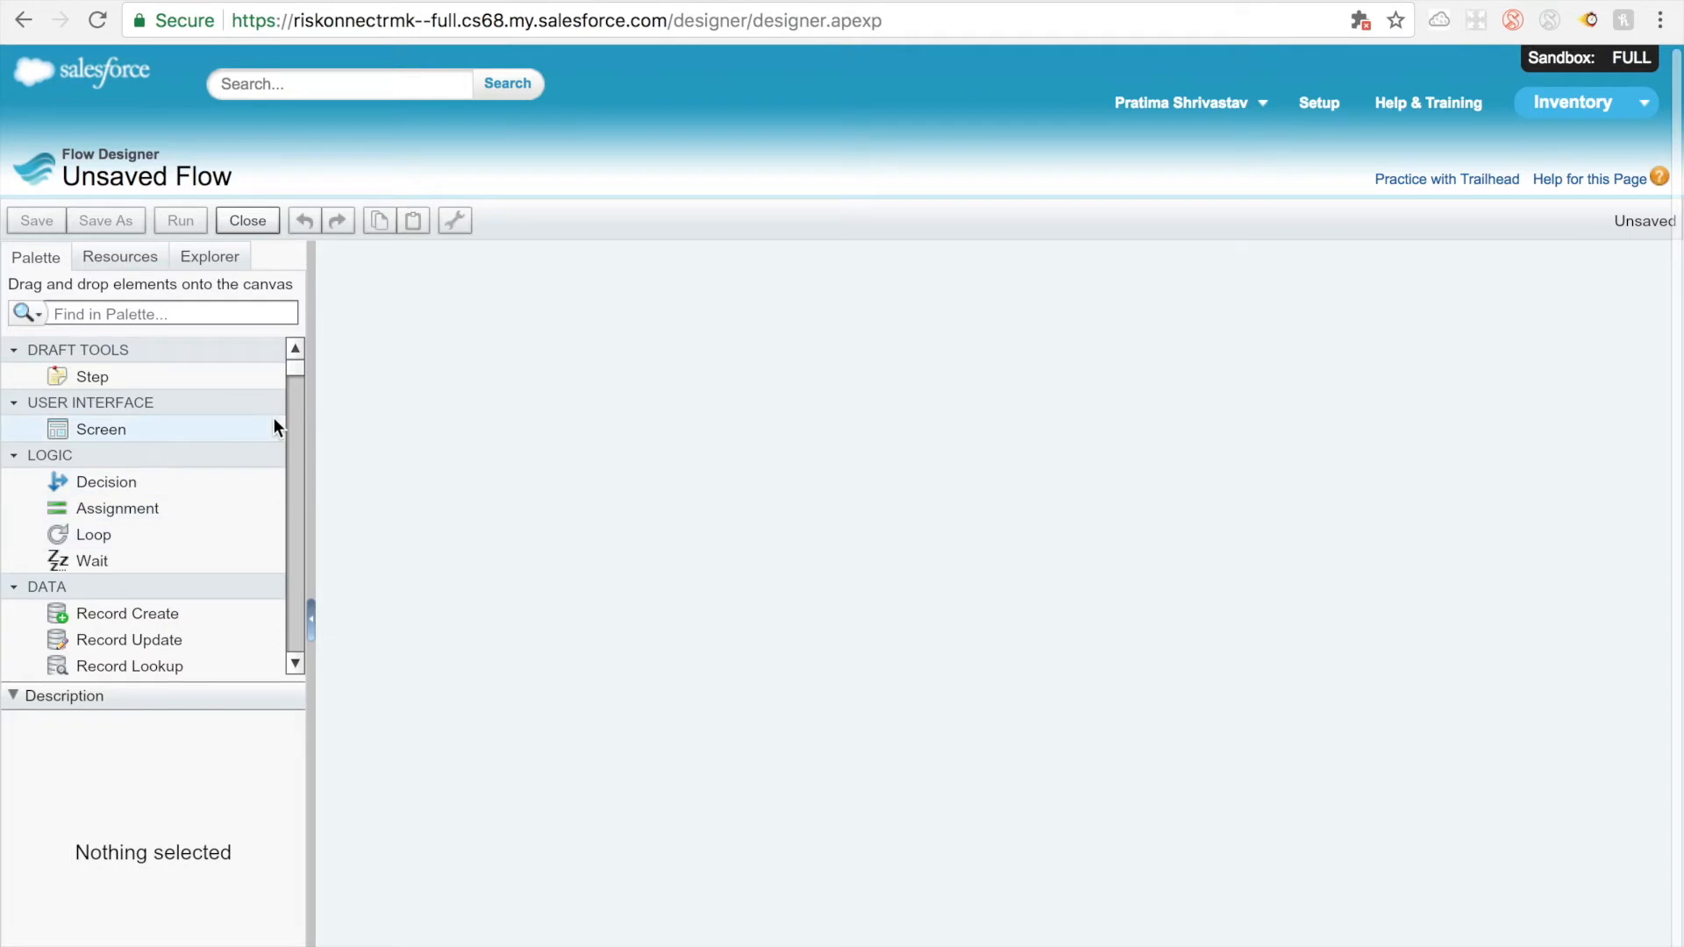
Step: Look through the element palette for the record lookup, create, update and delete elements in the Data group
{"action": "mouse_move", "coordinate": [289, 363]}
{"action": "left_mouse_down"}
{"action": "mouse_move", "coordinate": [287, 414]}
{"action": "mouse_move", "coordinate": [303, 369]}
{"action": "left_mouse_up"}
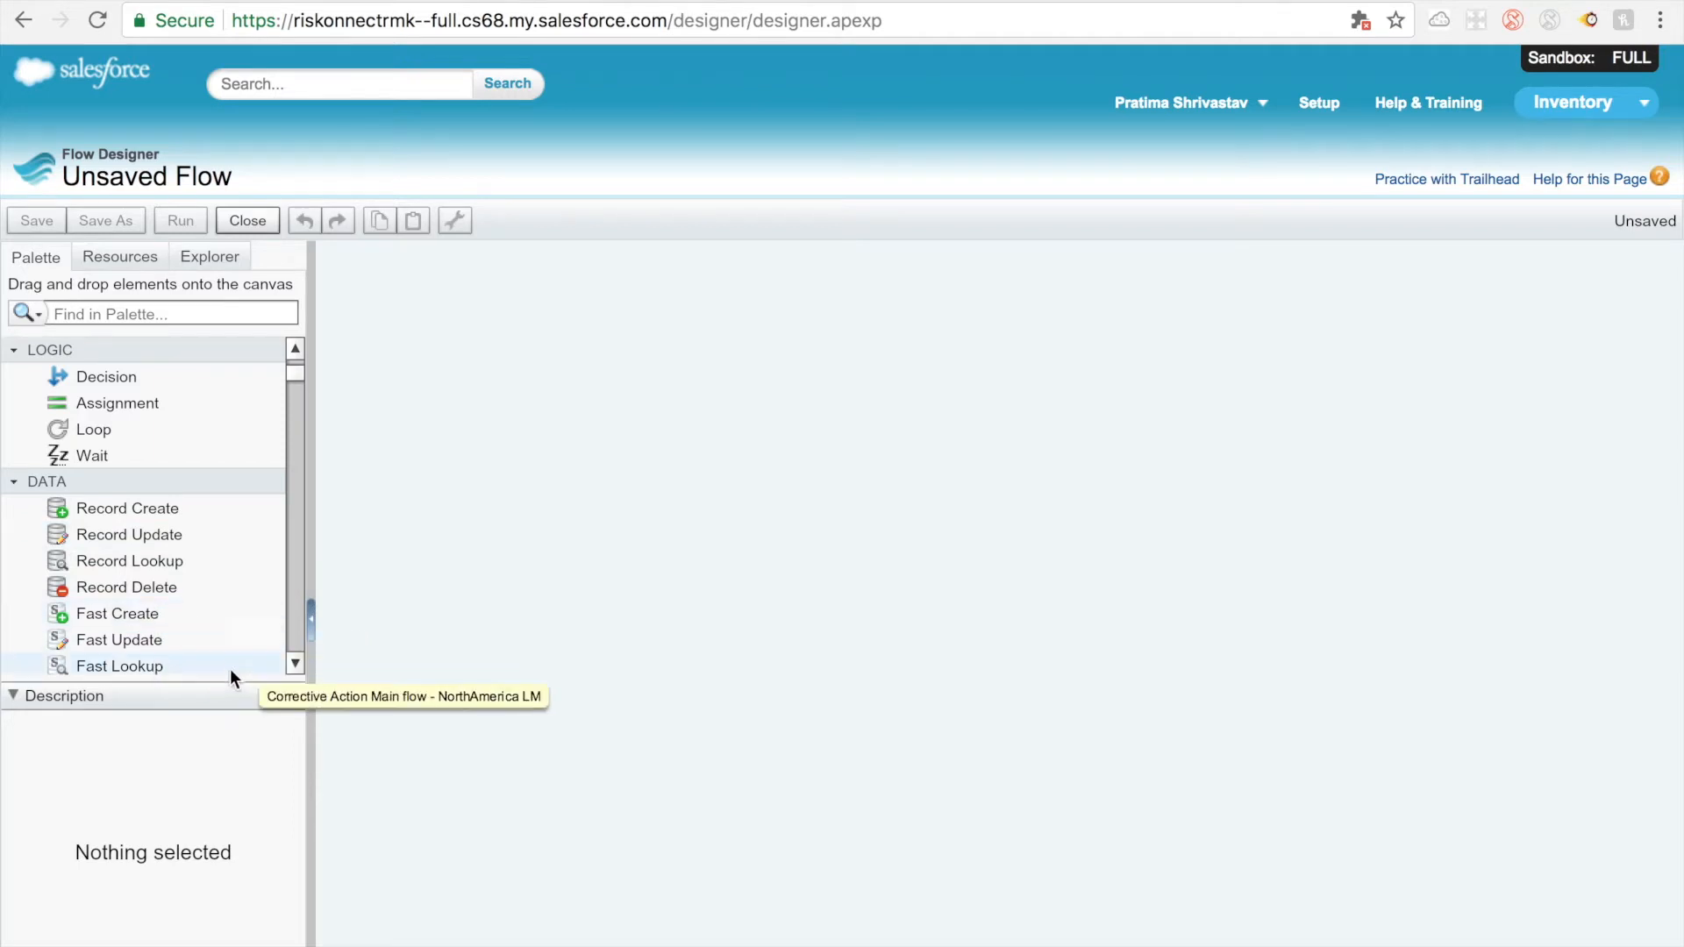
{"action": "left_click", "coordinate": [302, 663]}
{"action": "left_click", "coordinate": [302, 663]}
{"action": "left_click", "coordinate": [297, 664]}
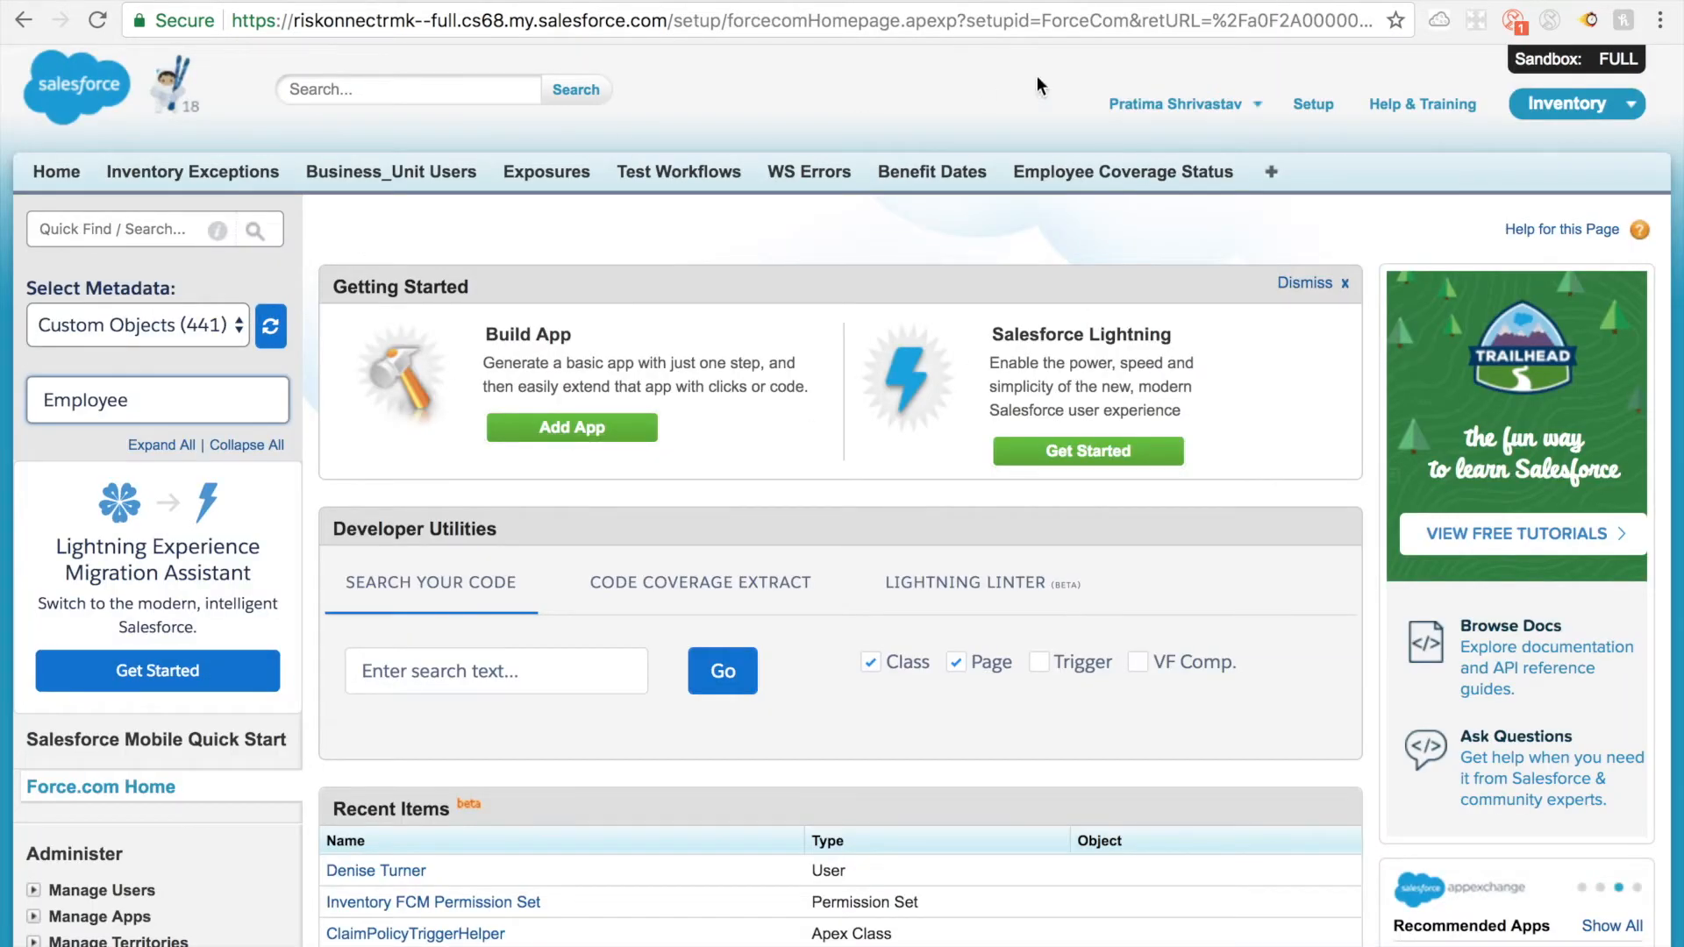
Step: Reopen the recent claim named New and examine its record ID in the address and its Employee Id in the Claimant section
{"action": "left_click", "coordinate": [67, 181]}
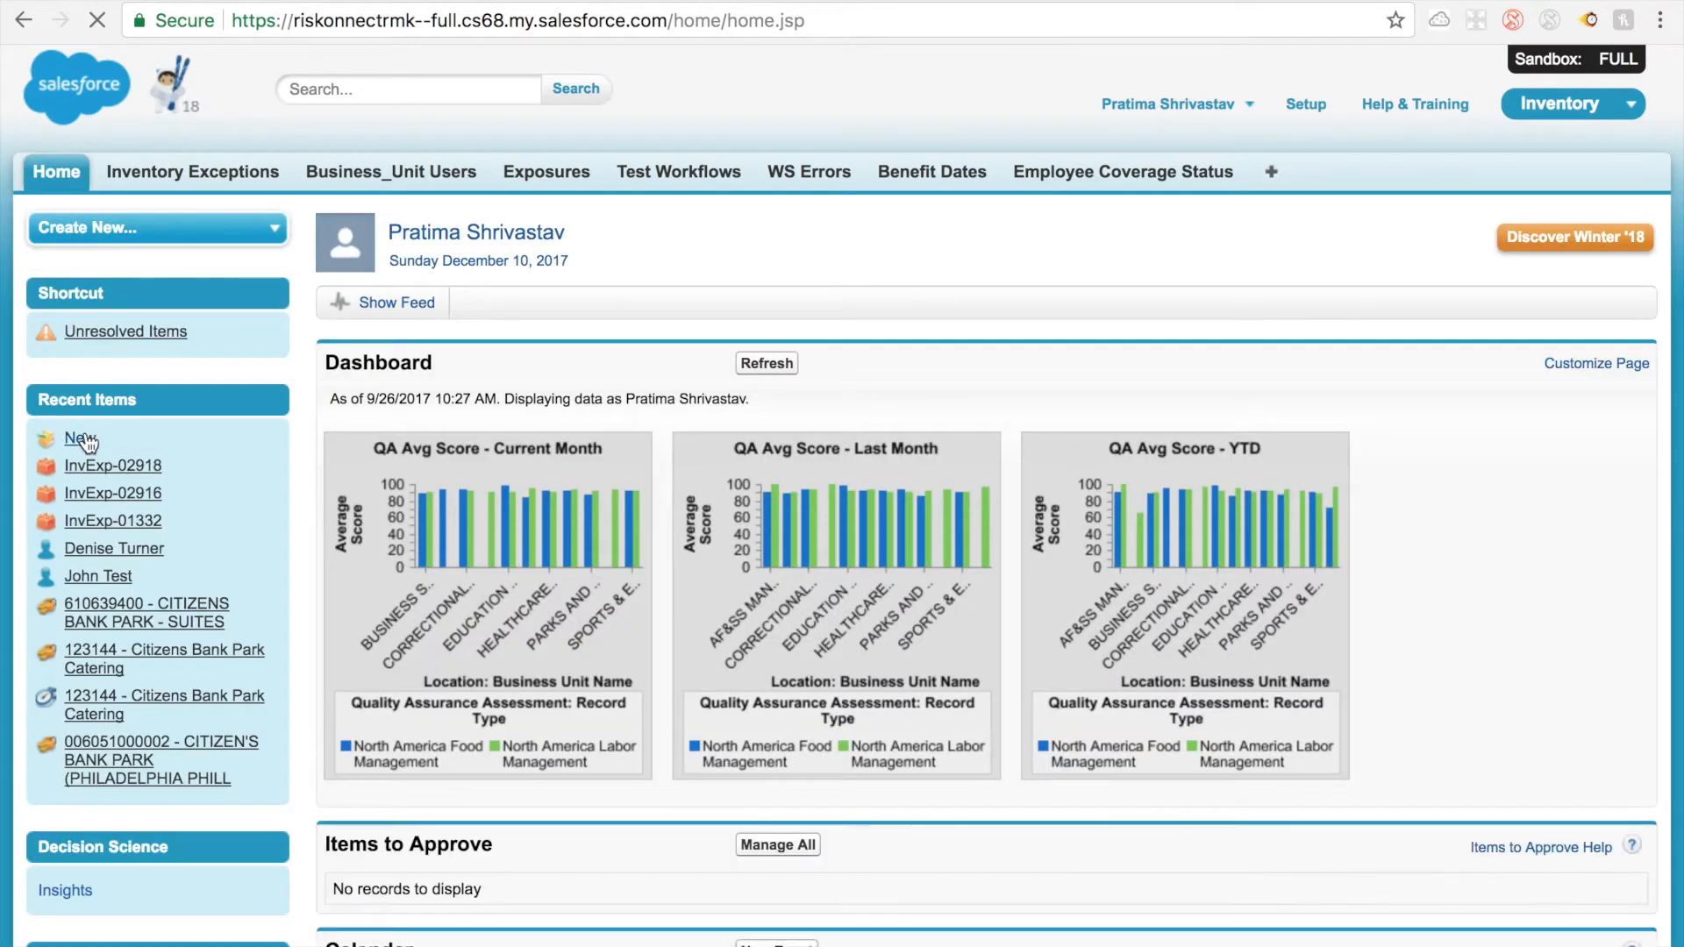
{"action": "left_click", "coordinate": [87, 440]}
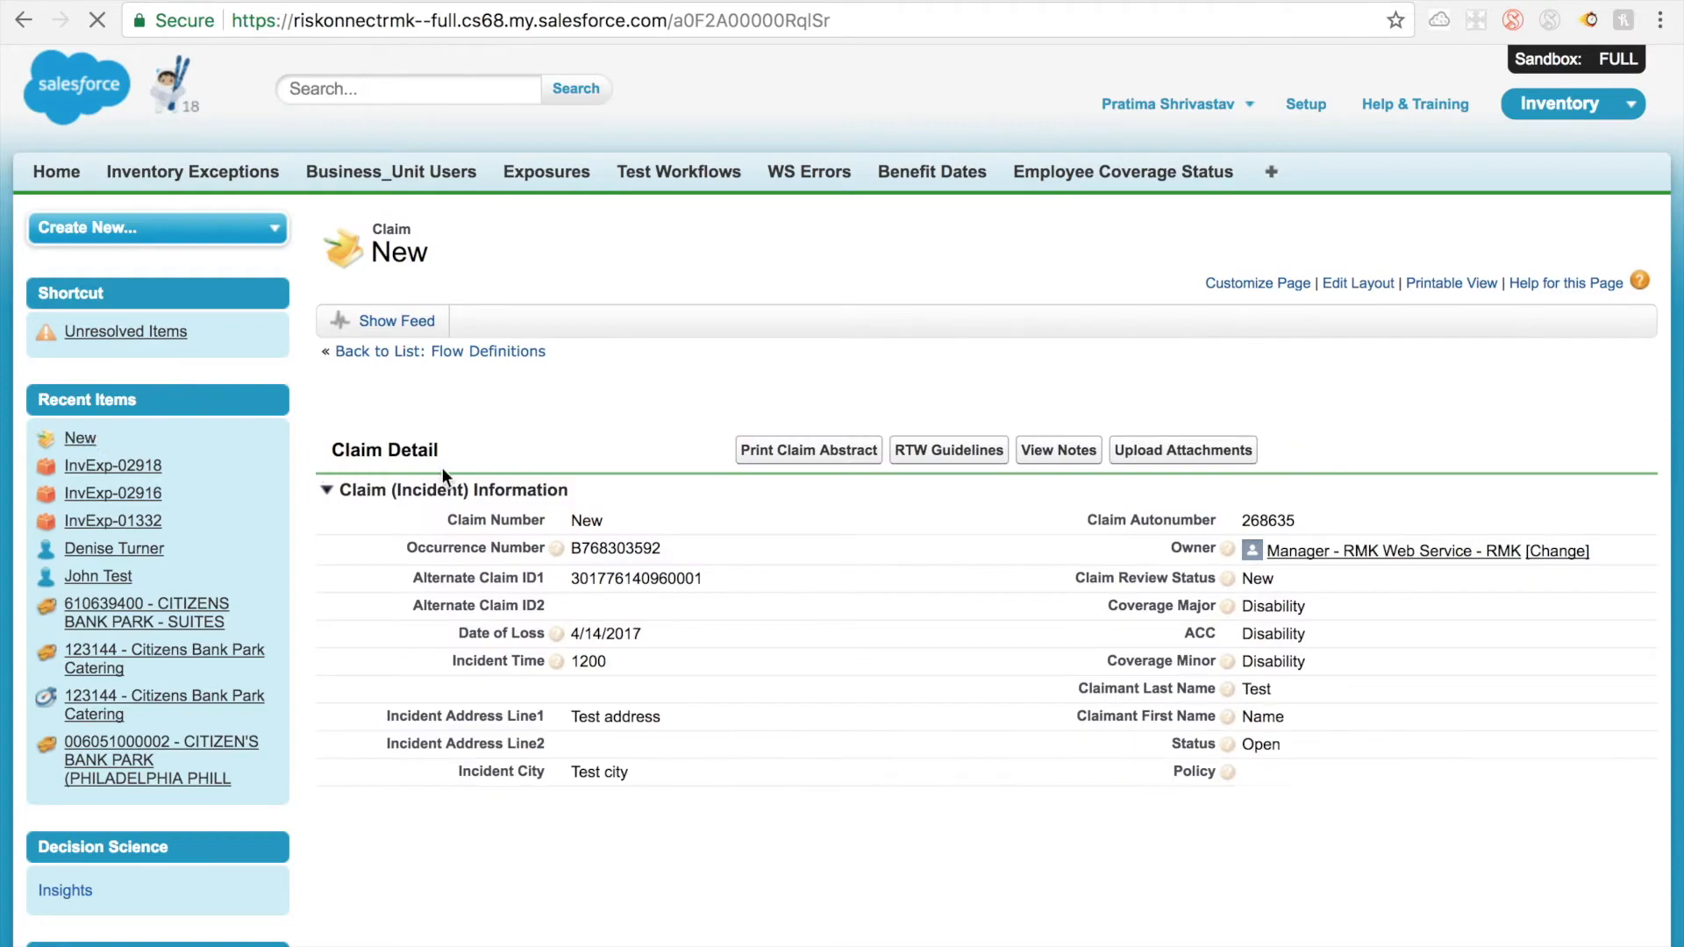
{"action": "scroll", "coordinate": [653, 710], "scroll_direction": "down", "scroll_amount": 15}
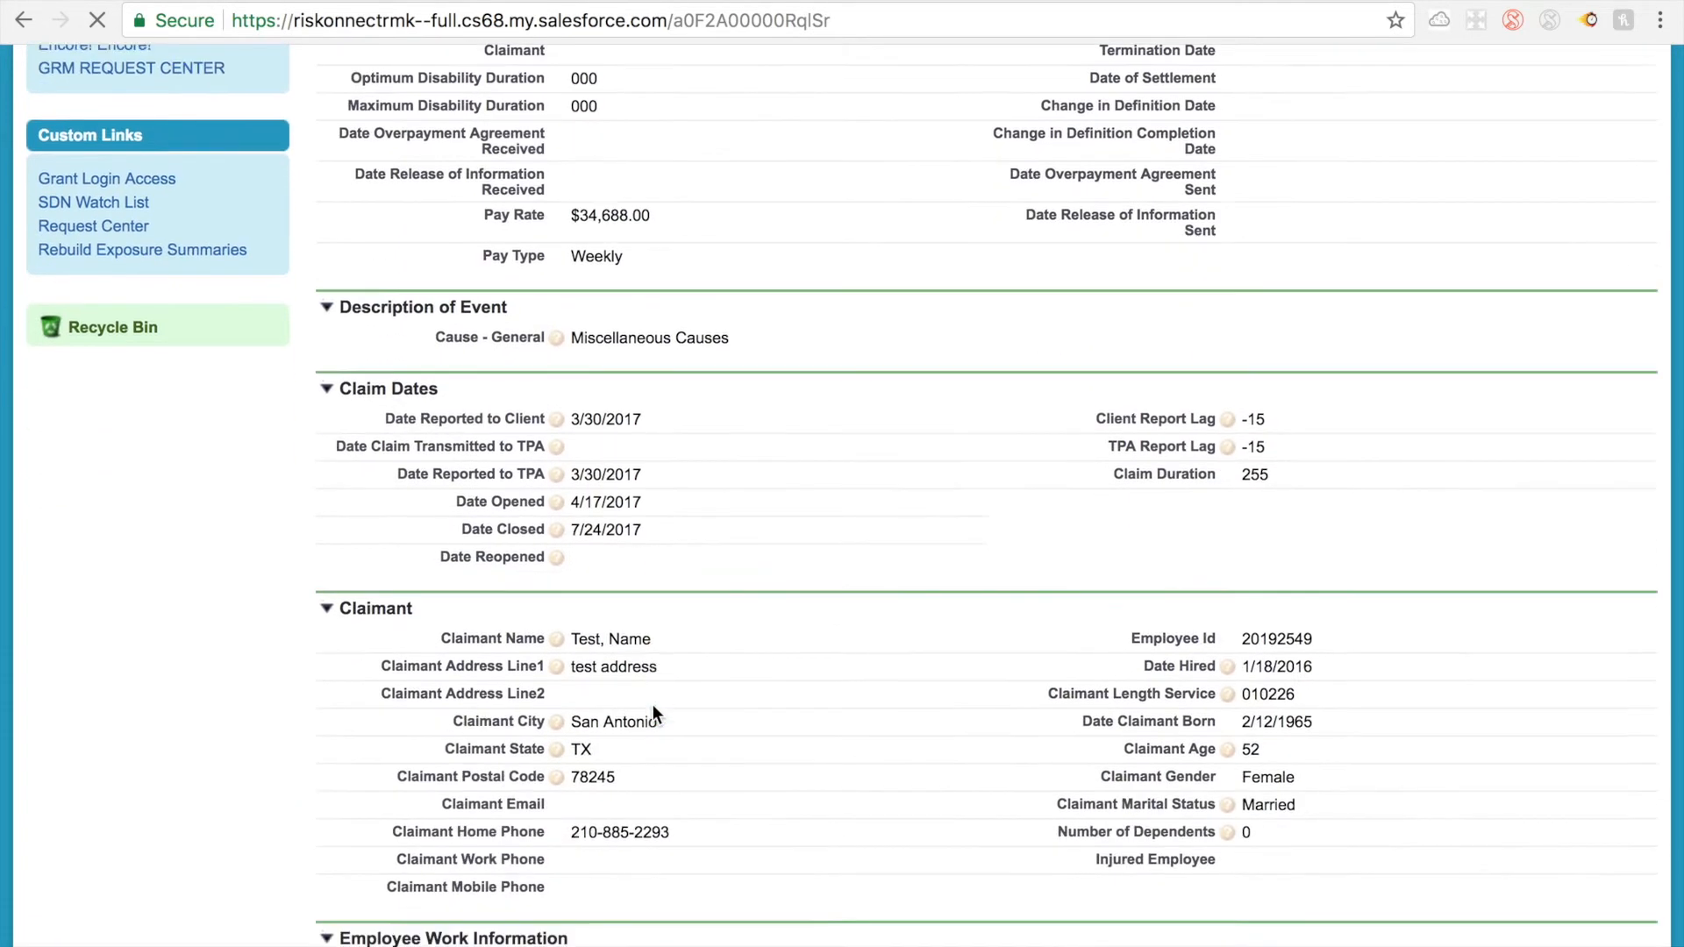
{"action": "scroll", "coordinate": [652, 712], "scroll_direction": "down", "scroll_amount": 2}
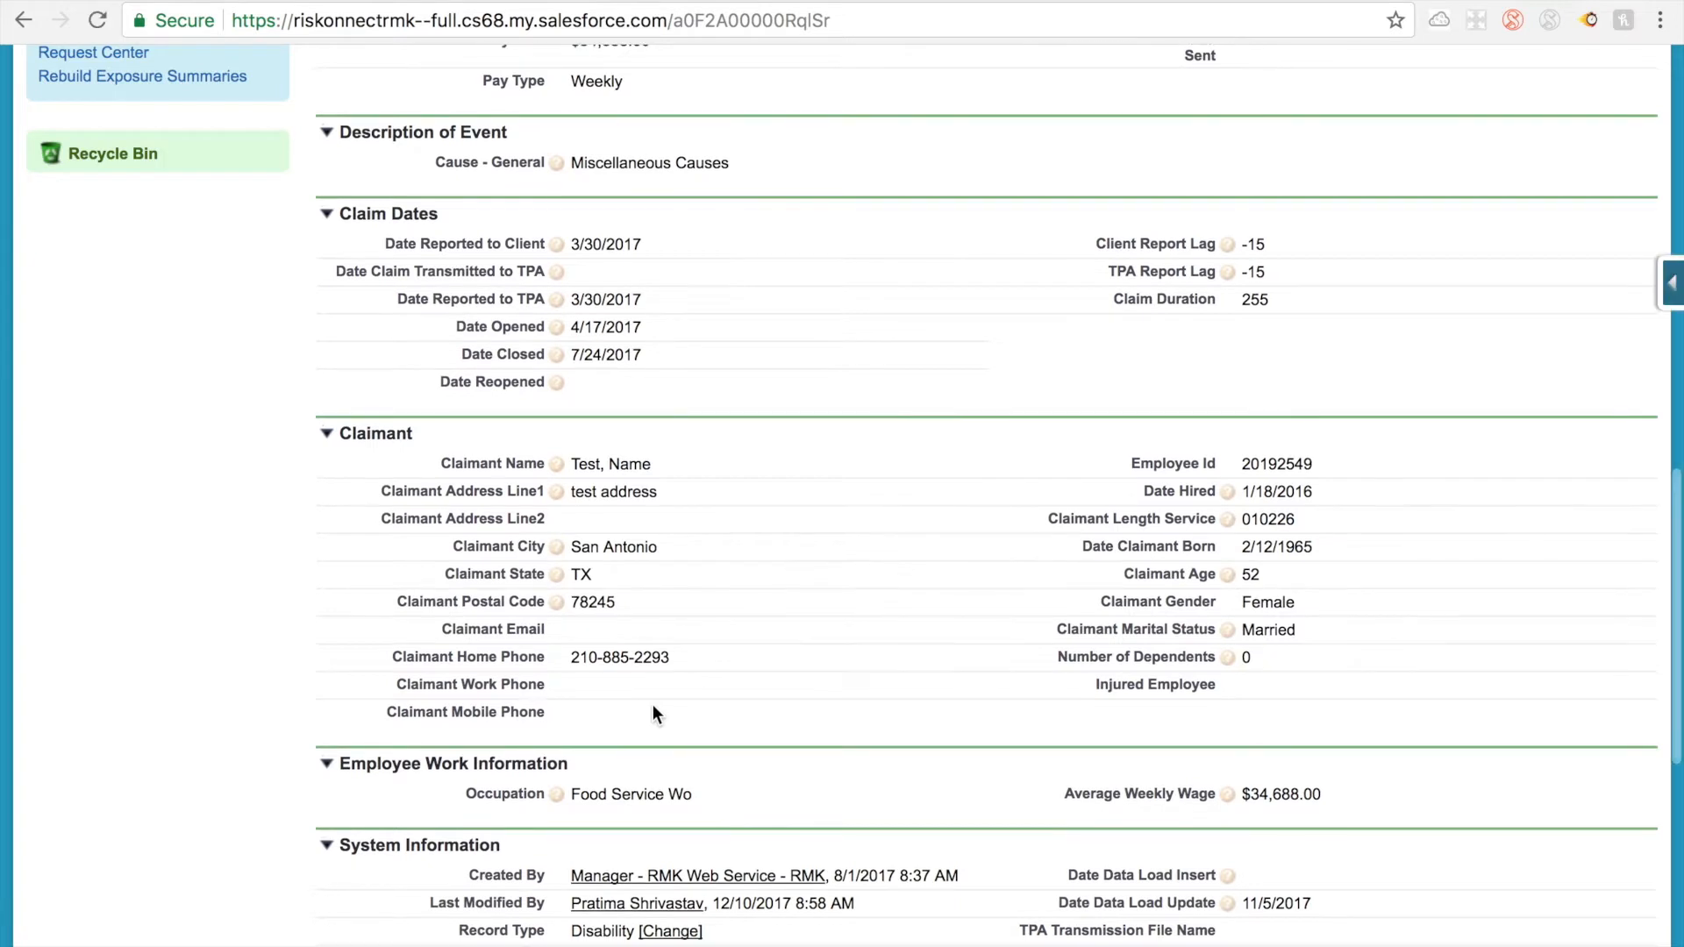
{"action": "scroll", "coordinate": [653, 706], "scroll_direction": "down", "scroll_amount": 2}
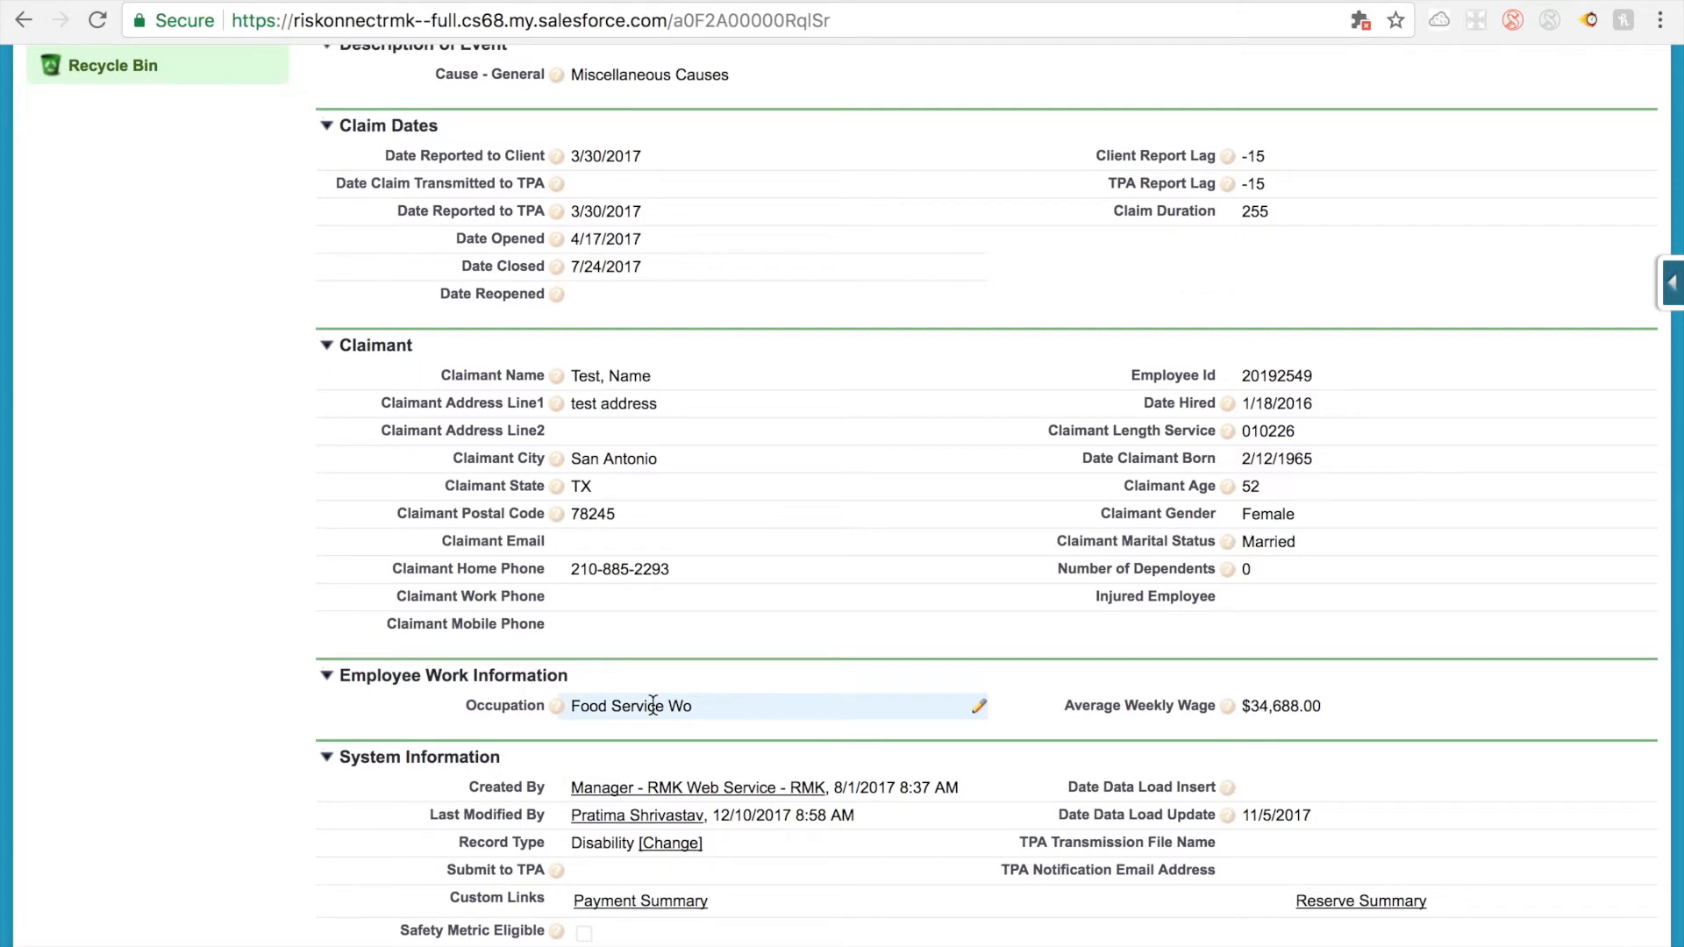
{"action": "double_click", "coordinate": [699, 18]}
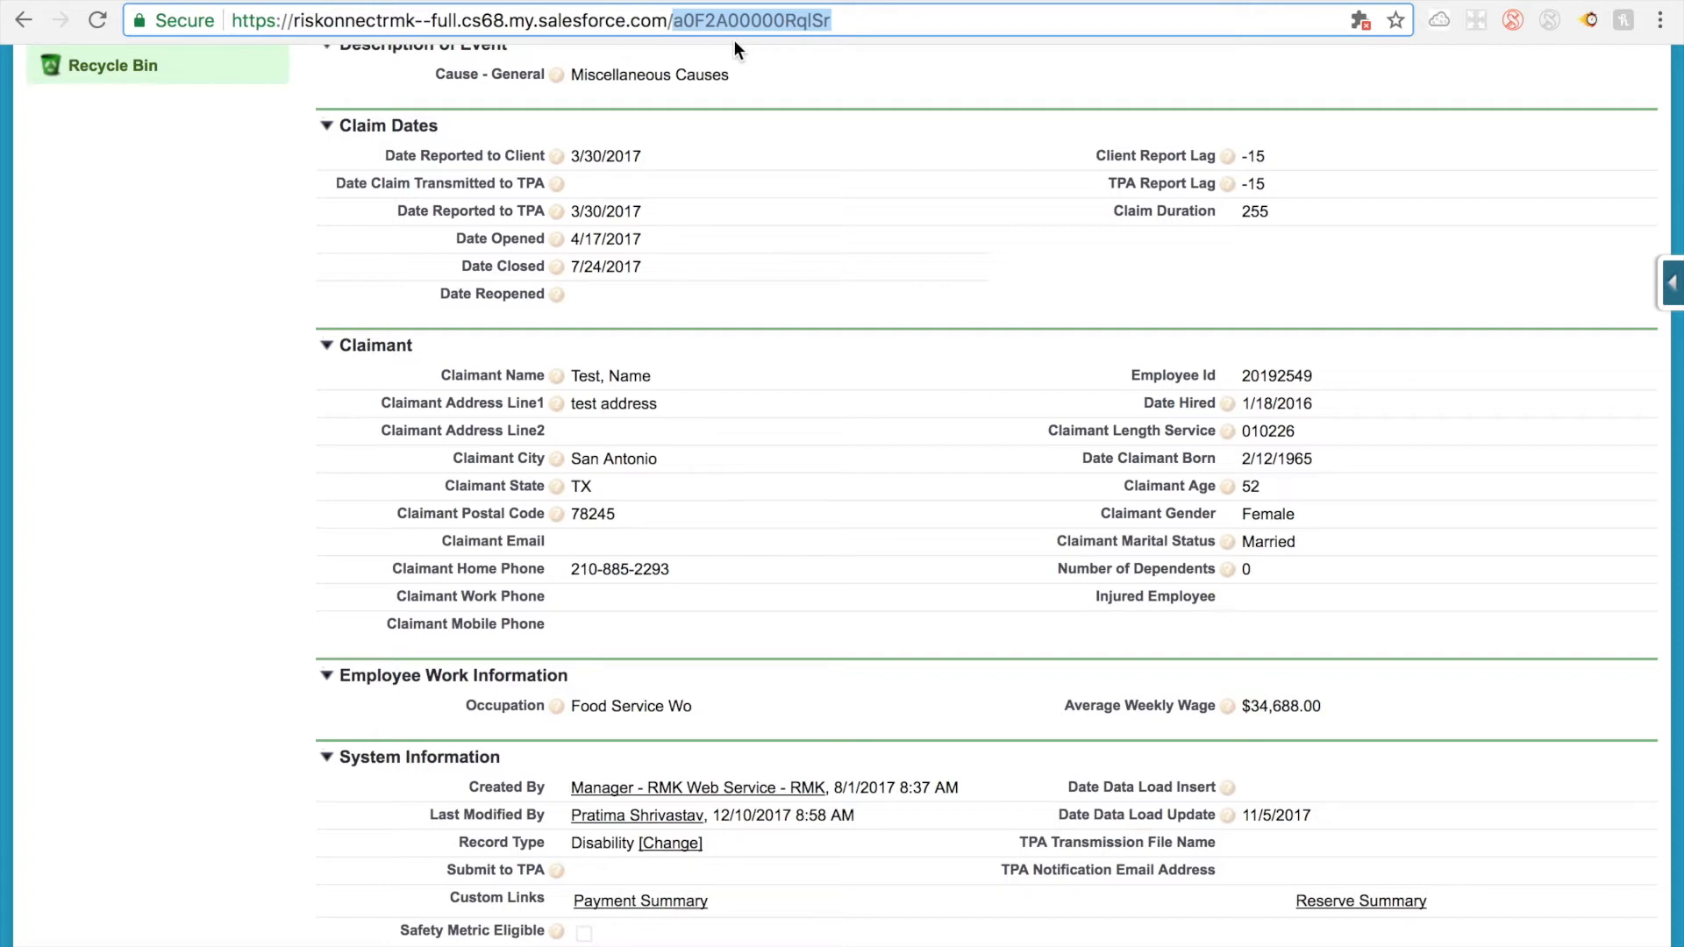
{"action": "double_click", "coordinate": [1314, 367]}
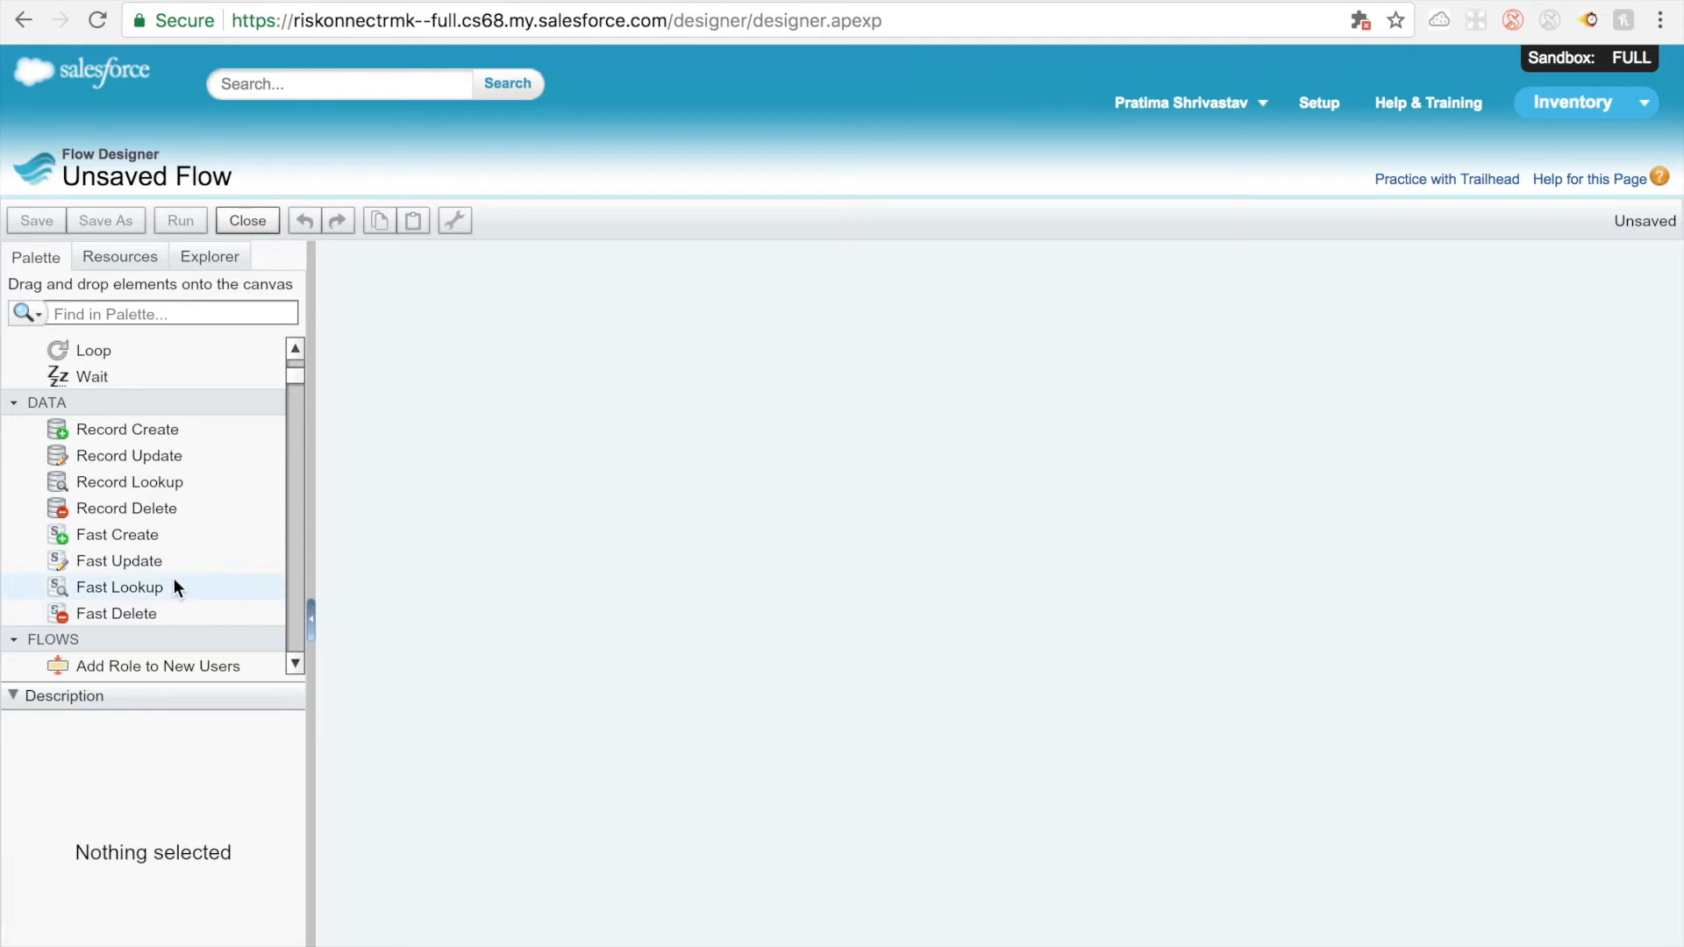
Step: Add a Record Lookup element to the flow canvas, name it Lookup Employee and let its unique name fill in
{"action": "left_click_drag", "start_coordinate": [156, 484], "coordinate": [637, 424]}
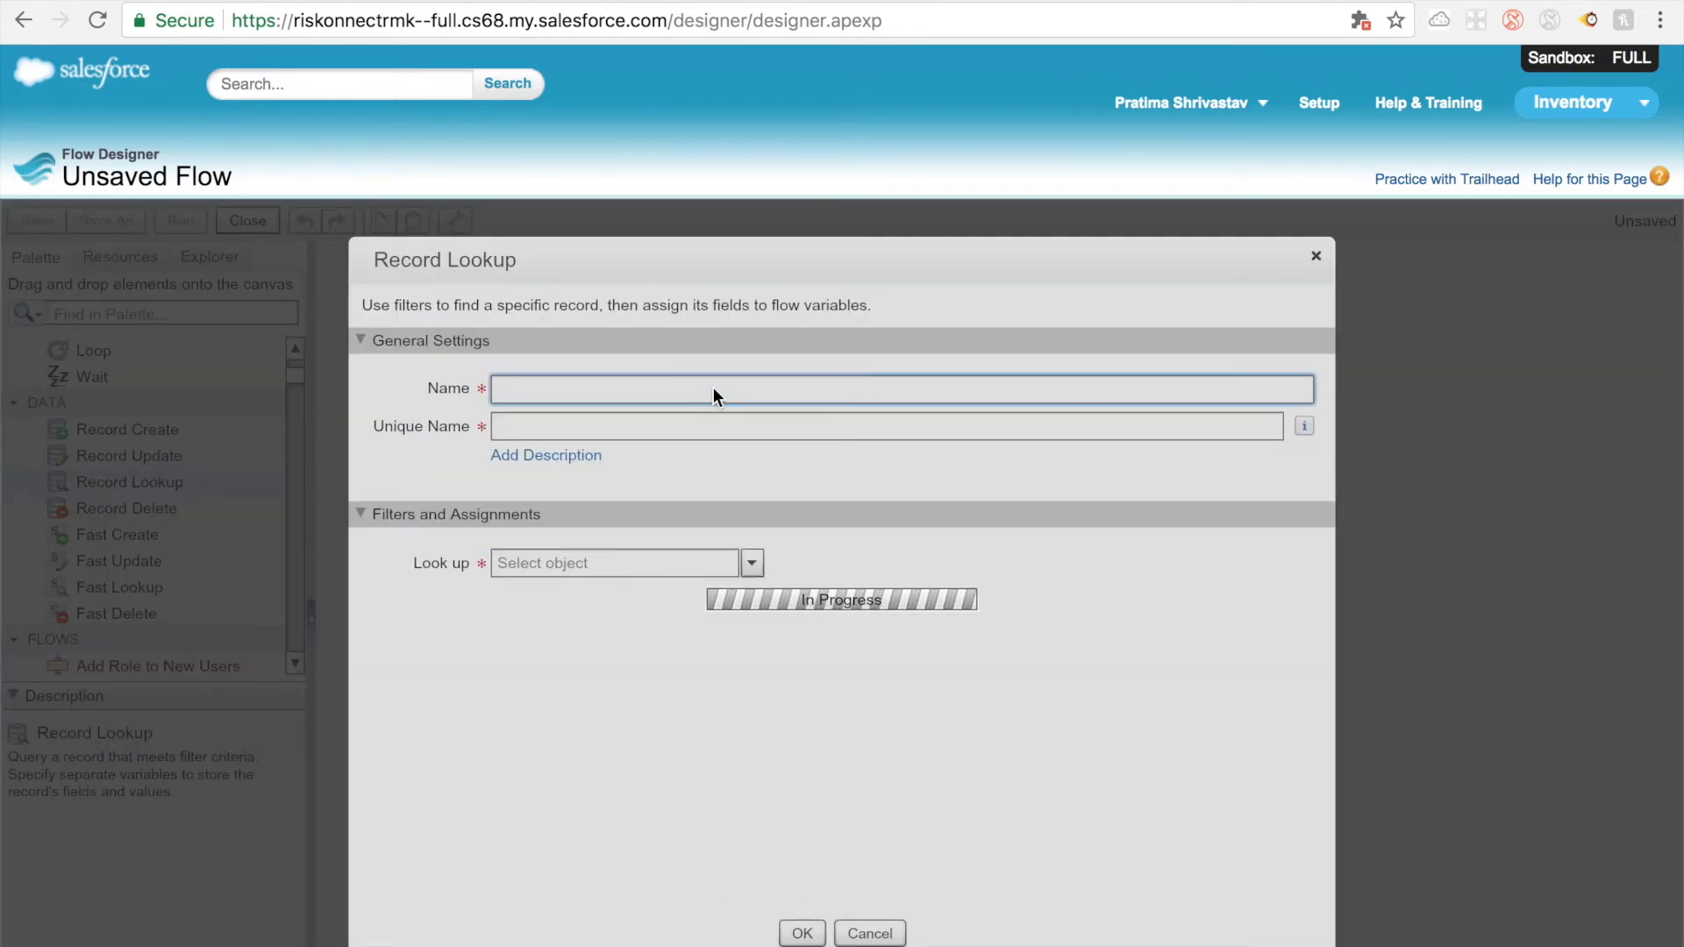
{"action": "type", "text": "serch"}
{"action": "key", "text": "BackSpace"}
{"action": "key", "text": "BackSpace"}
{"action": "key", "text": "BackSpace"}
{"action": "key", "text": "BackSpace"}
{"action": "key", "text": "BackSpace"}
{"action": "type", "text": "Looup"}
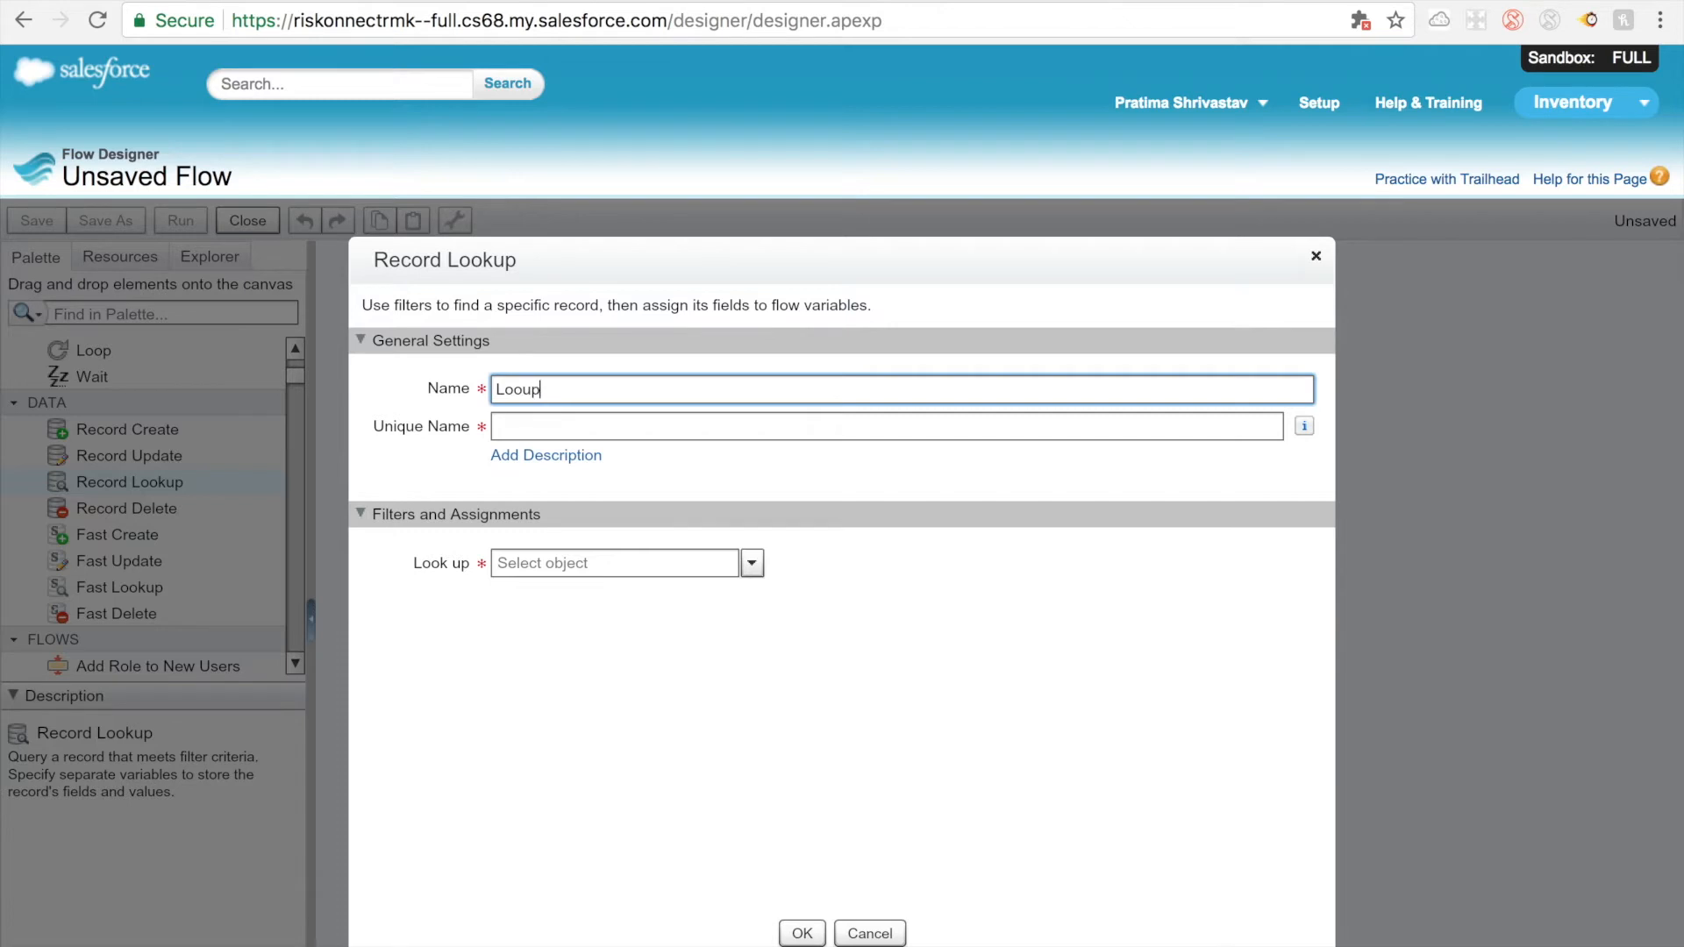
{"action": "key", "text": "BackSpace"}
{"action": "key", "text": "BackSpace"}
{"action": "type", "text": "kup Employee"}
{"action": "left_click", "coordinate": [713, 427]}
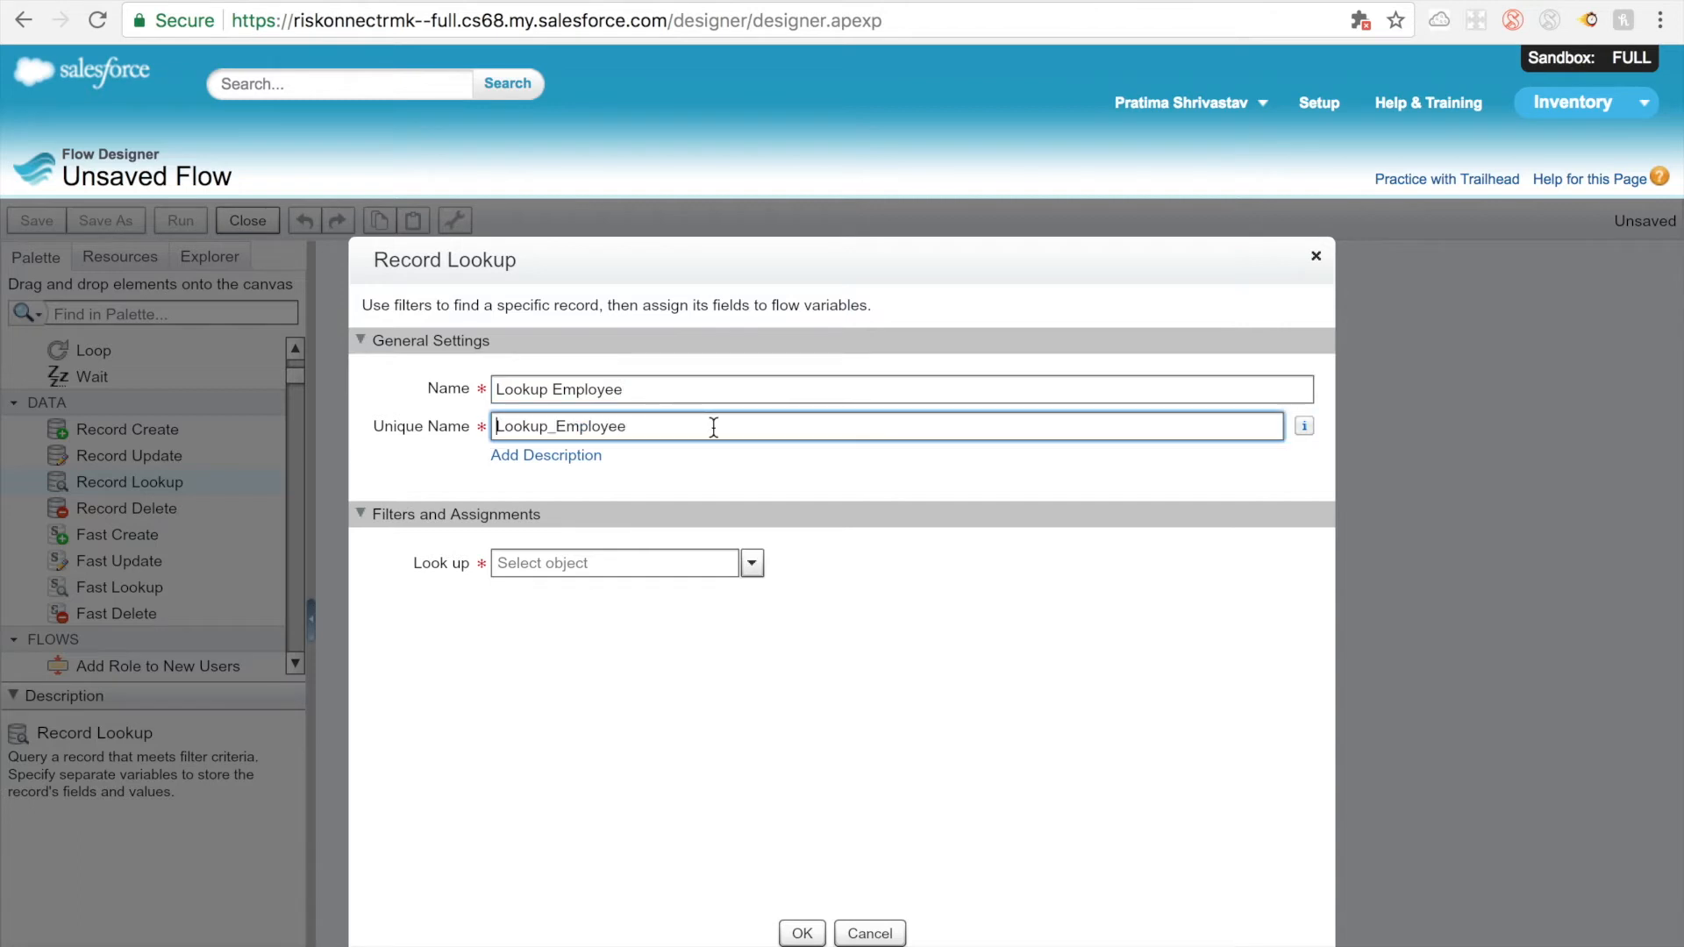
Step: Set the custom object Employee__c as the object to look up
{"action": "left_click", "coordinate": [707, 562]}
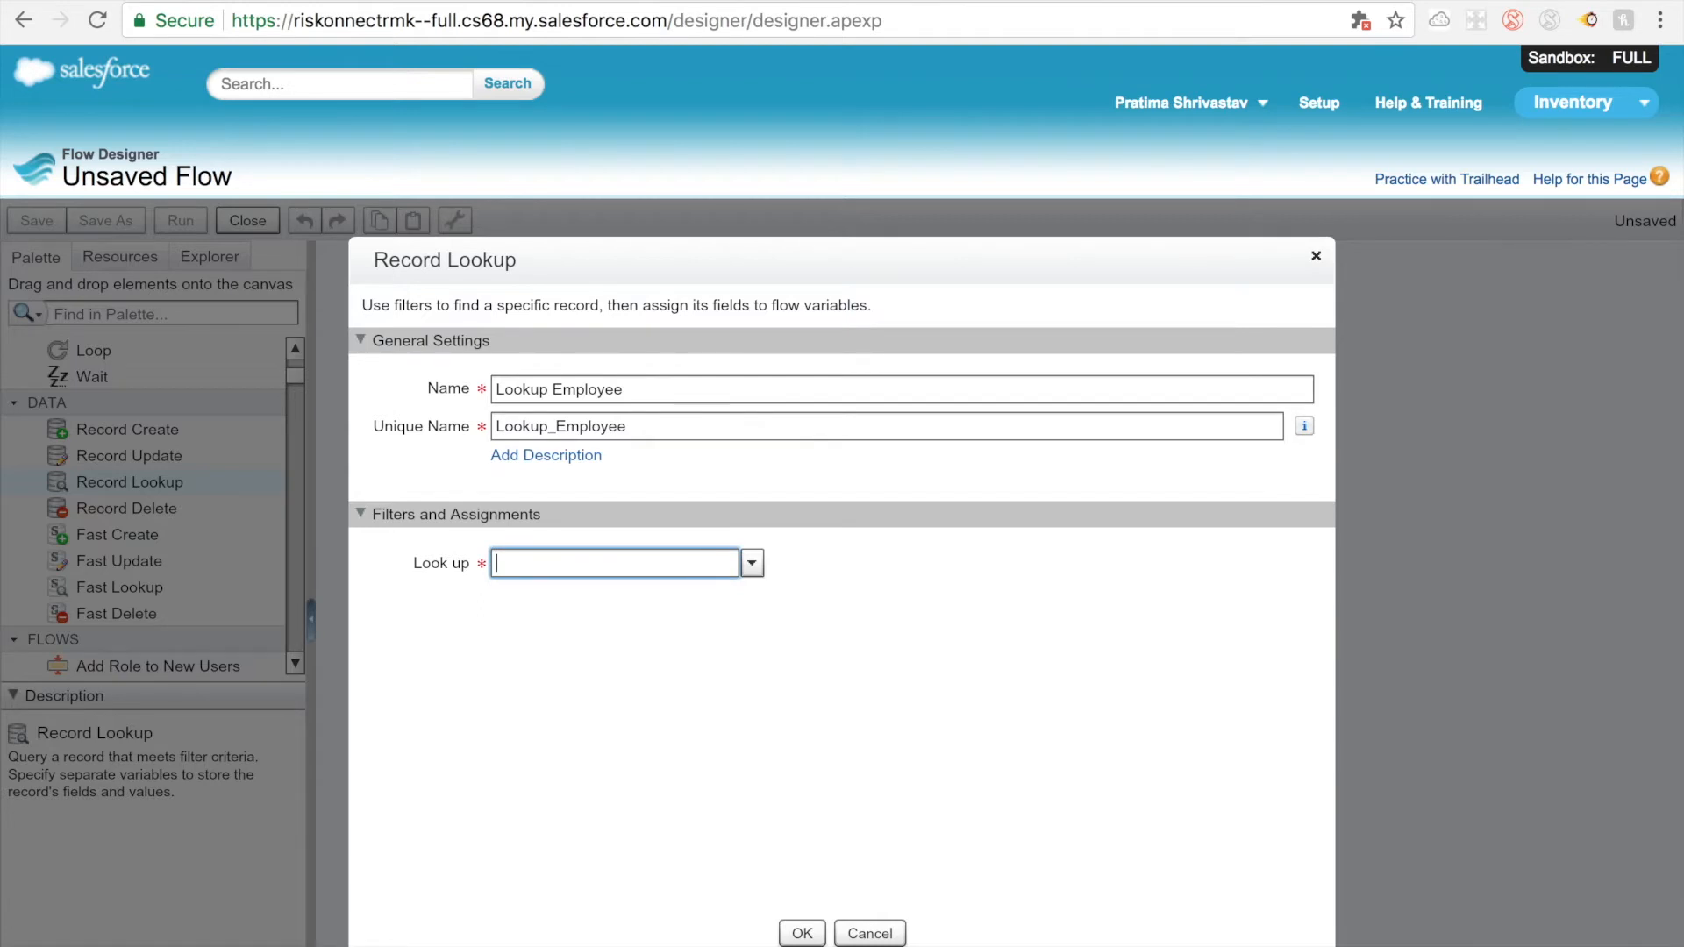
{"action": "type", "text": "emplo"}
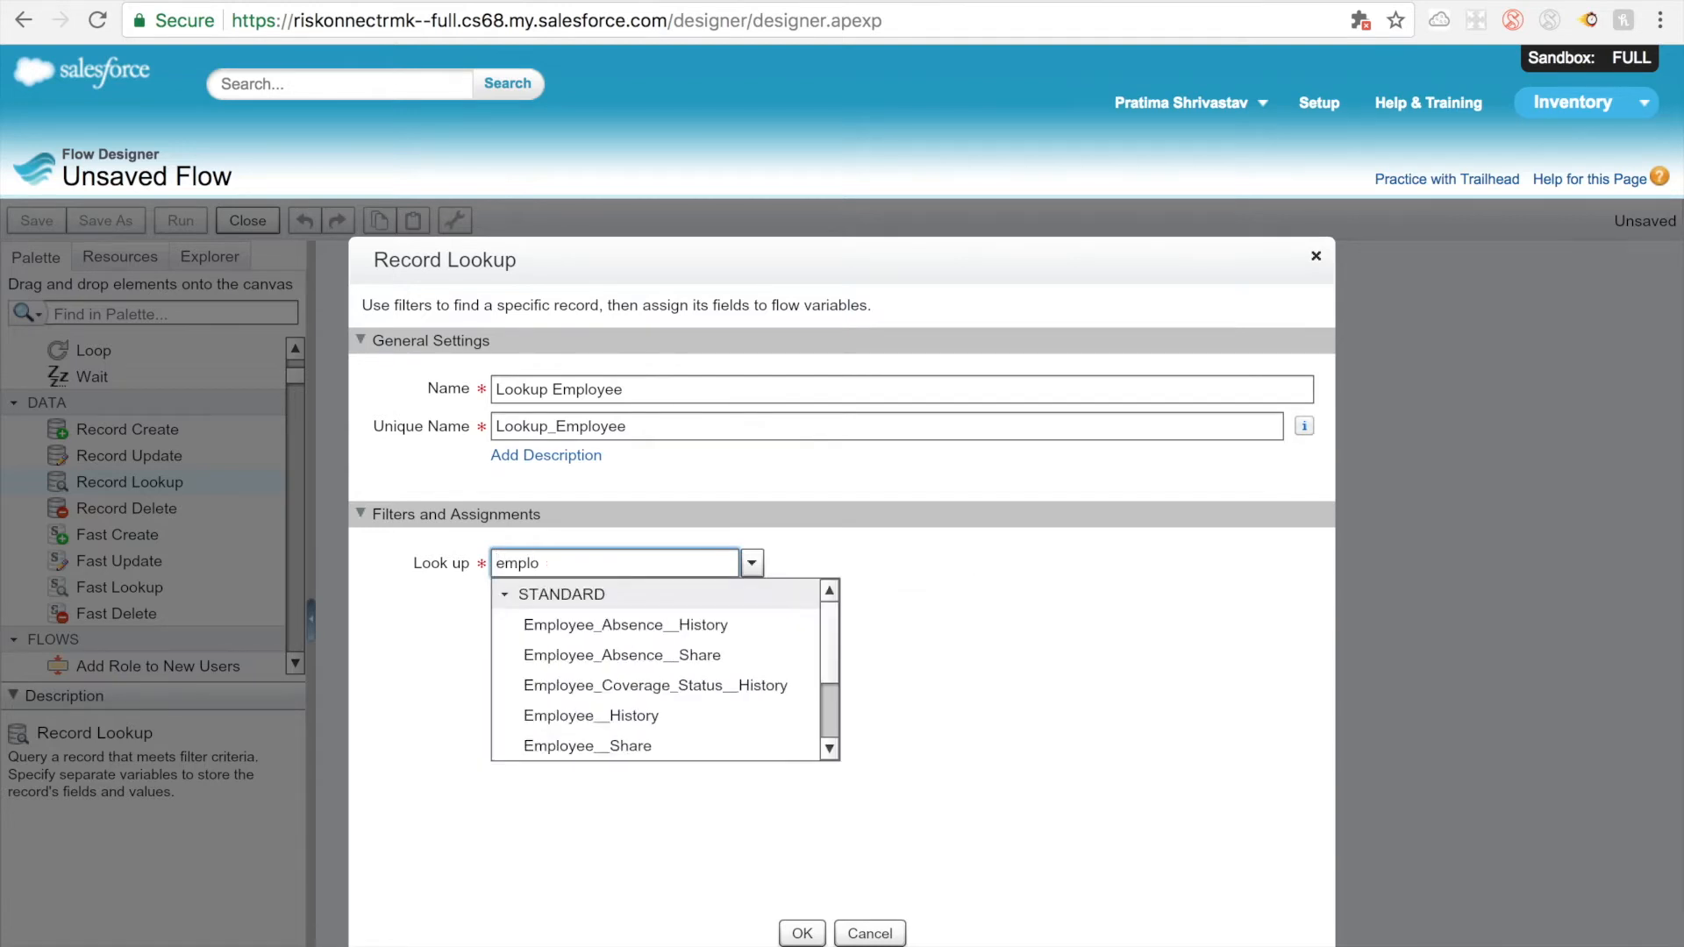
{"action": "scroll", "coordinate": [676, 637], "scroll_direction": "down", "scroll_amount": 2}
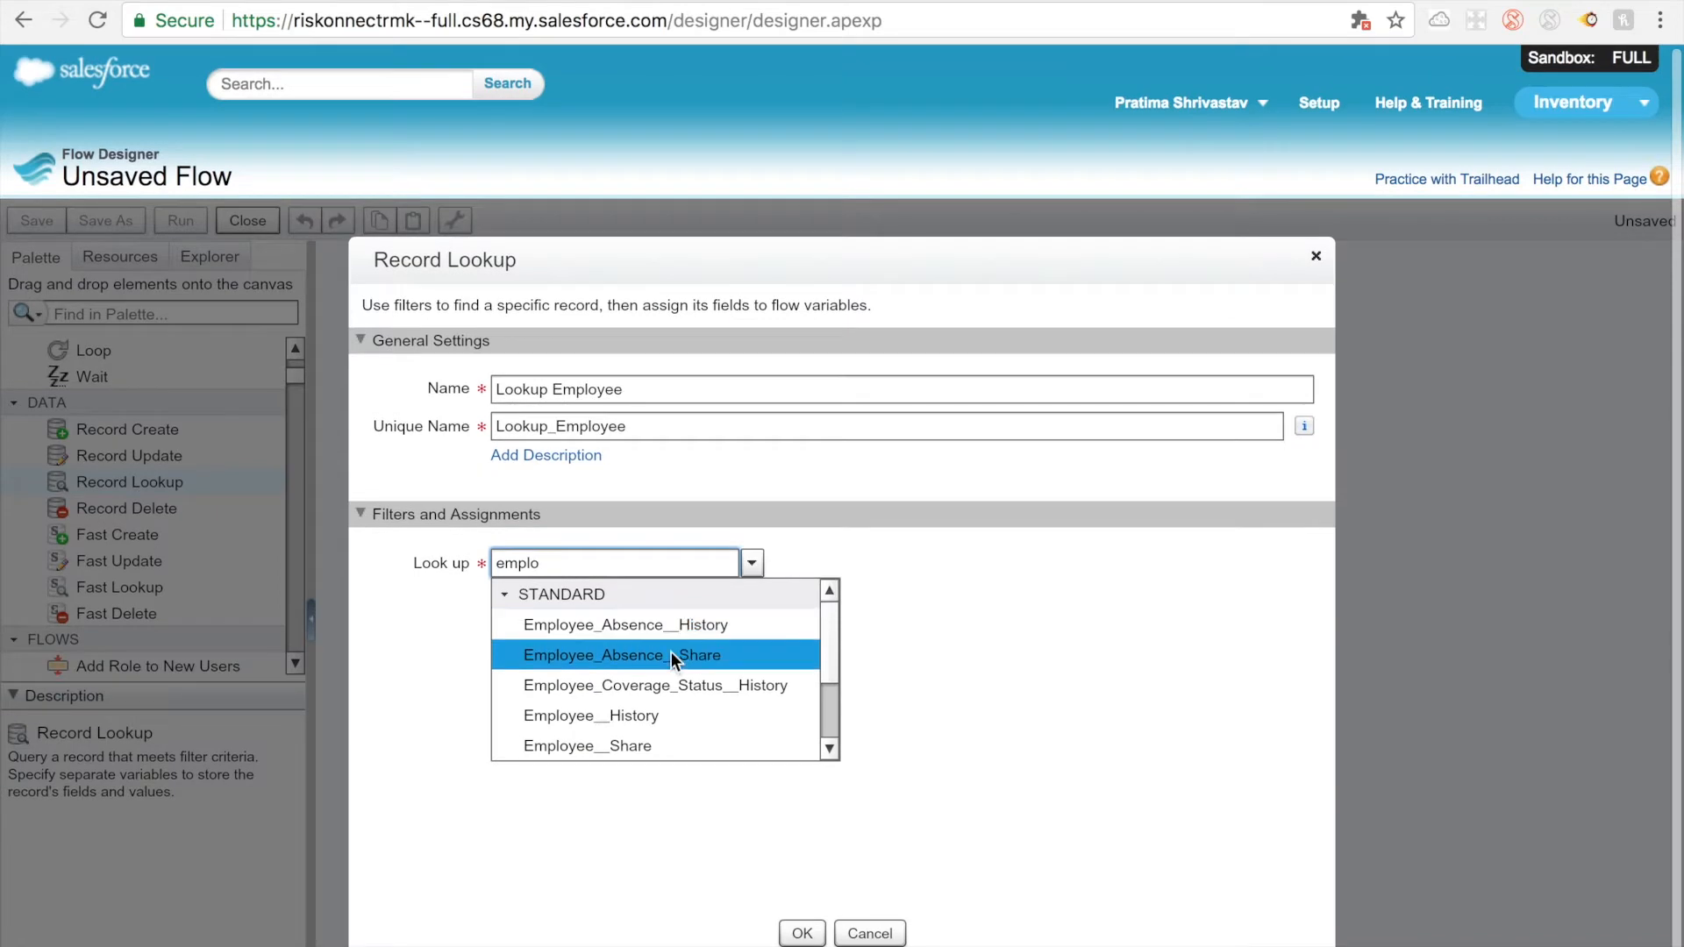
{"action": "scroll", "coordinate": [671, 651], "scroll_direction": "down", "scroll_amount": 2}
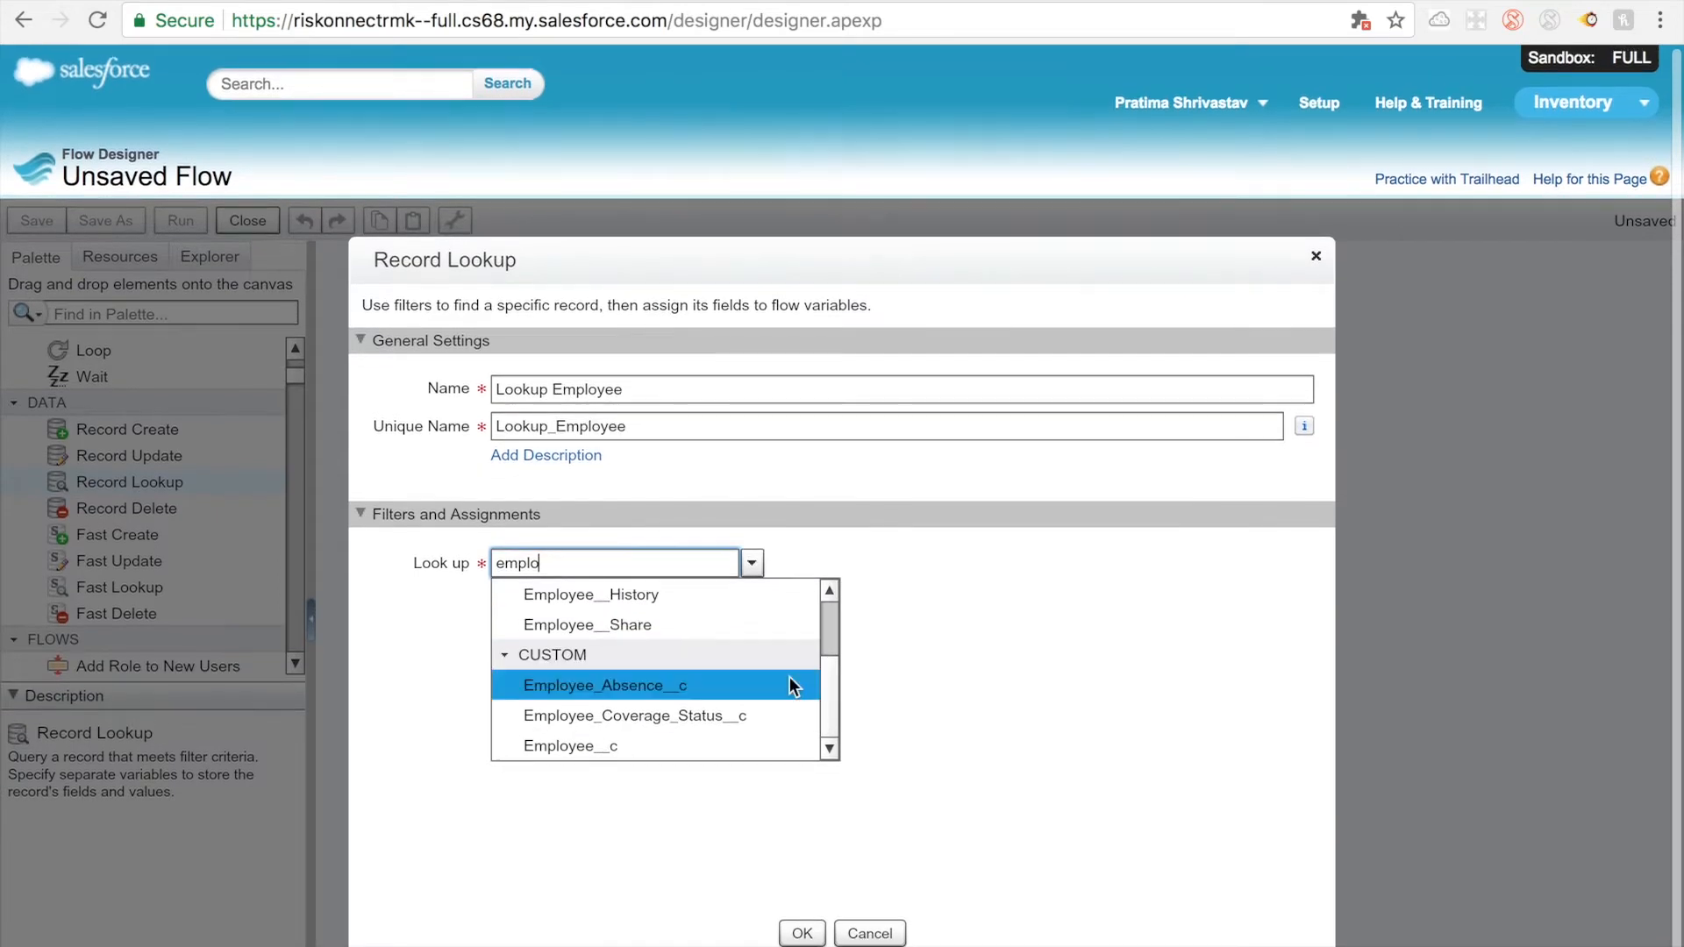
{"action": "left_click", "coordinate": [670, 744]}
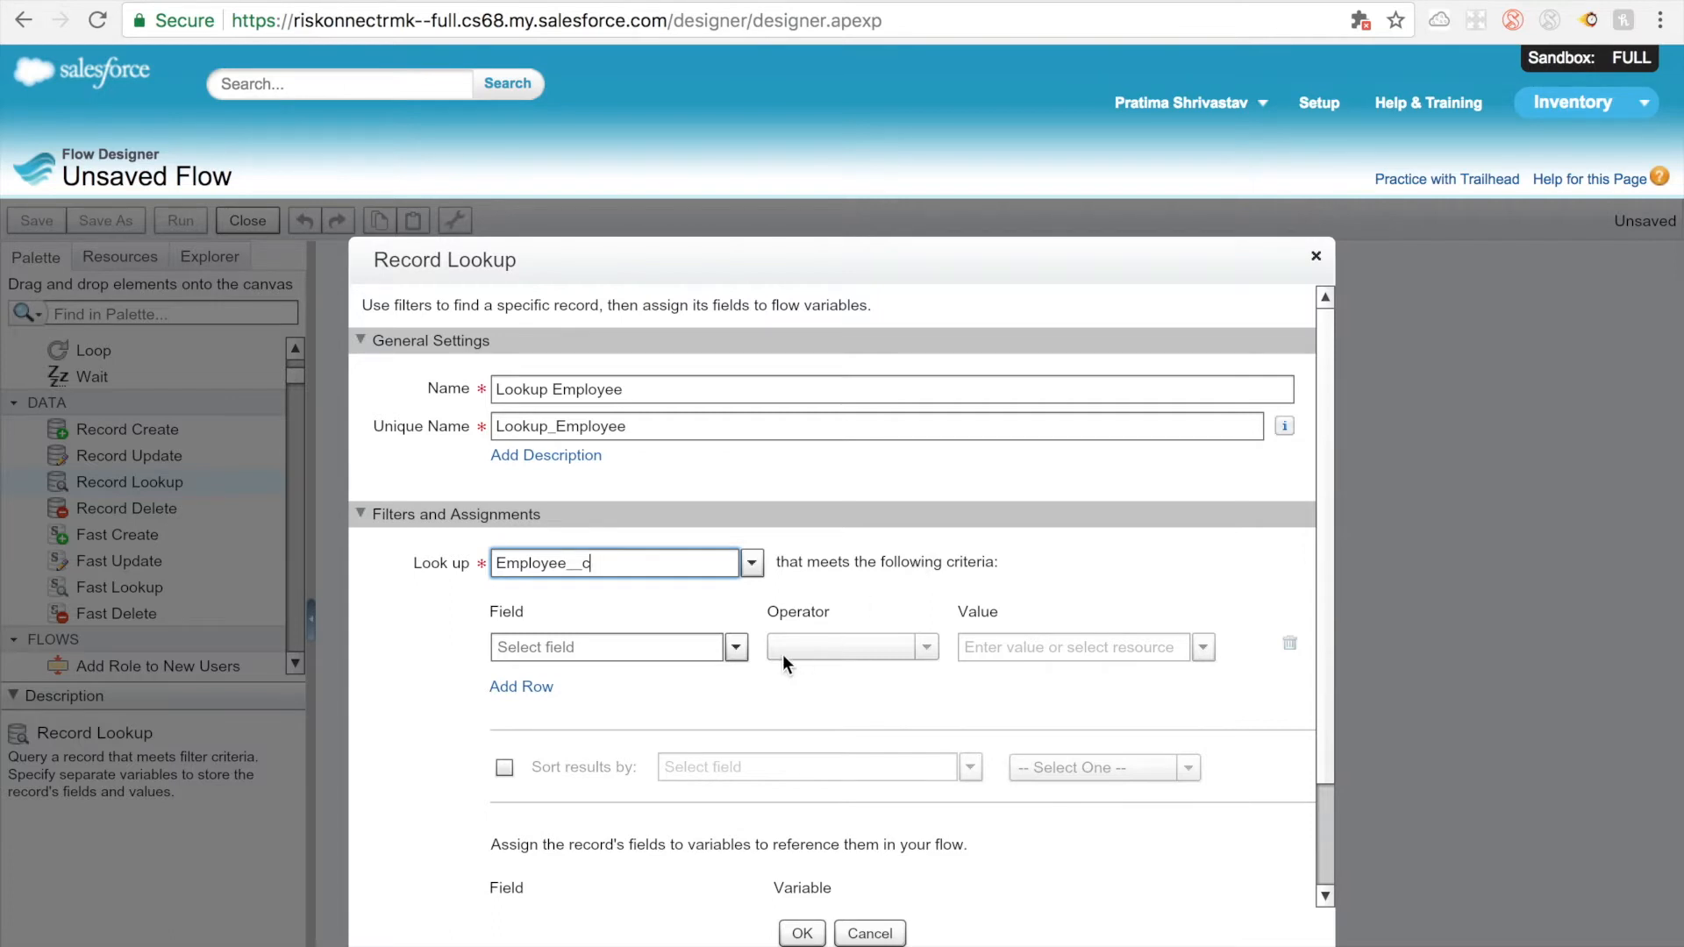
Step: Check the claim's Employee Id, then set the lookup's filter field to Employee_ID__c with the equals operator
{"action": "left_click", "coordinate": [691, 656]}
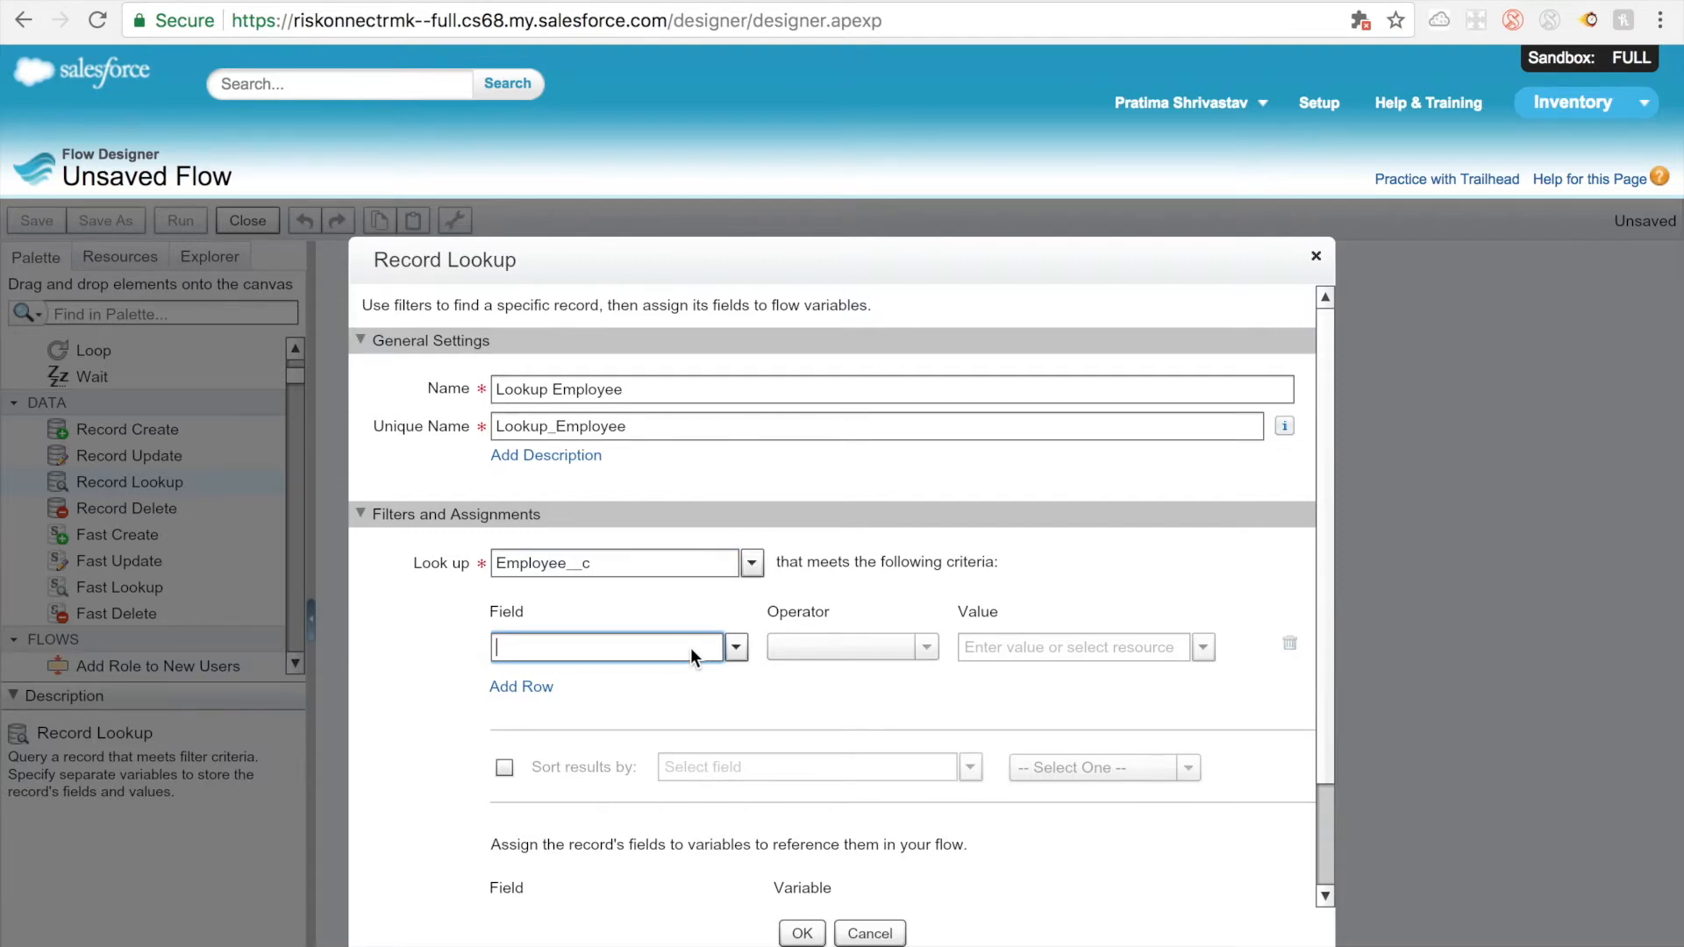
{"action": "mouse_move", "coordinate": [1390, 7]}
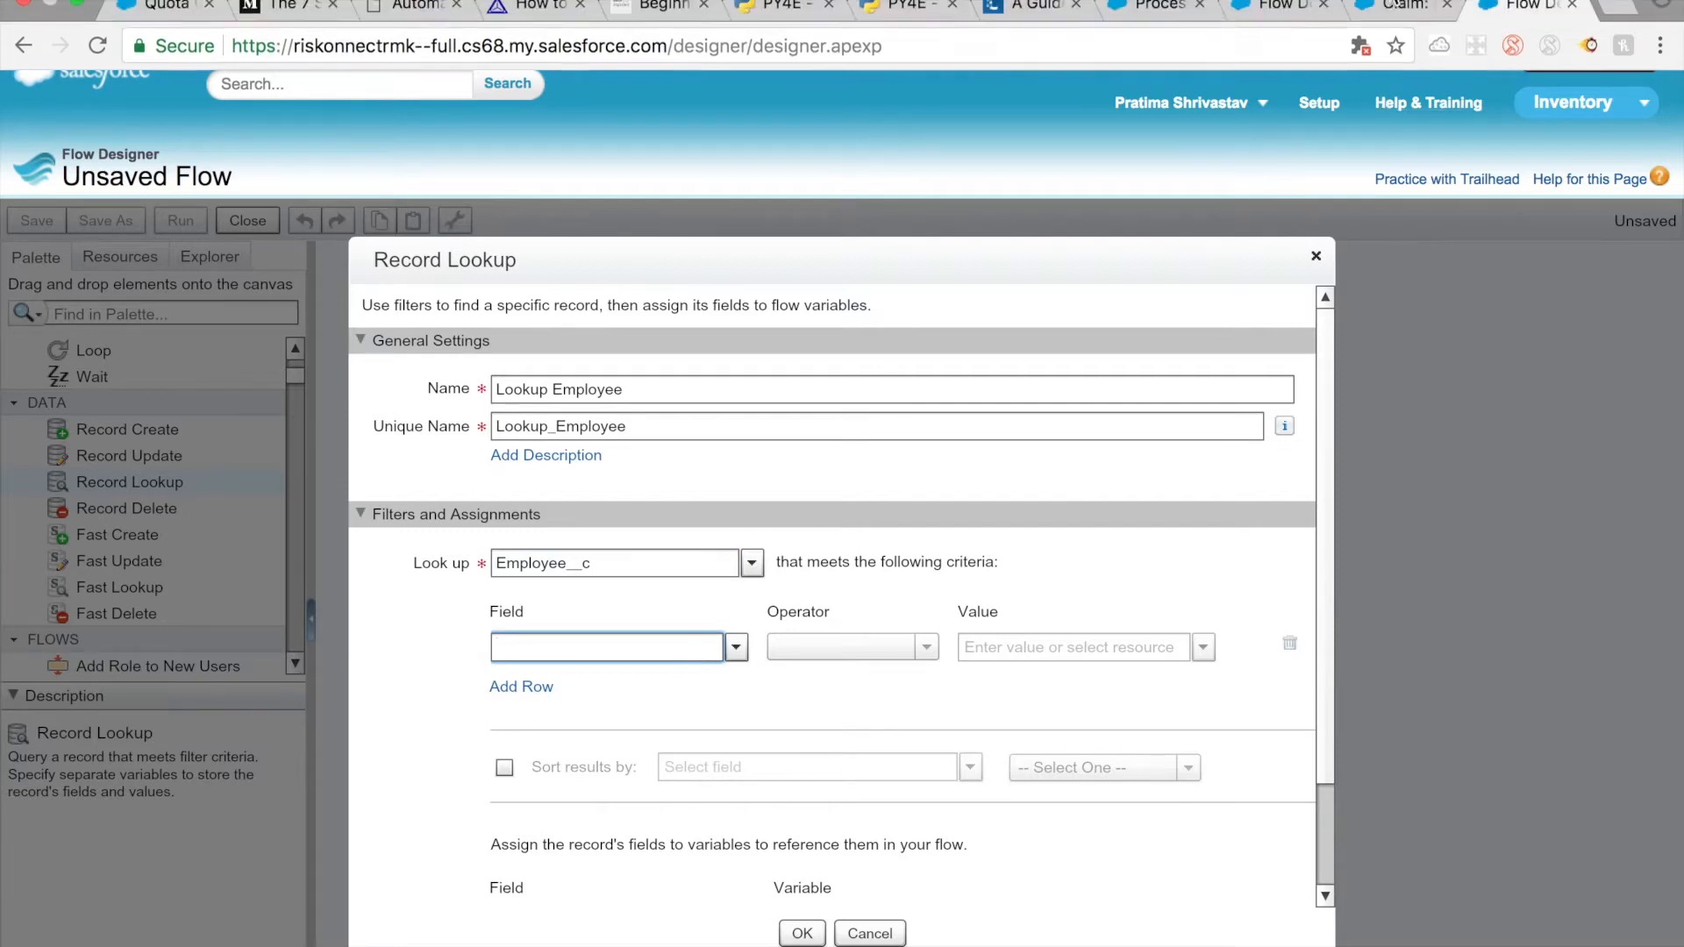
{"action": "left_click", "coordinate": [1390, 7]}
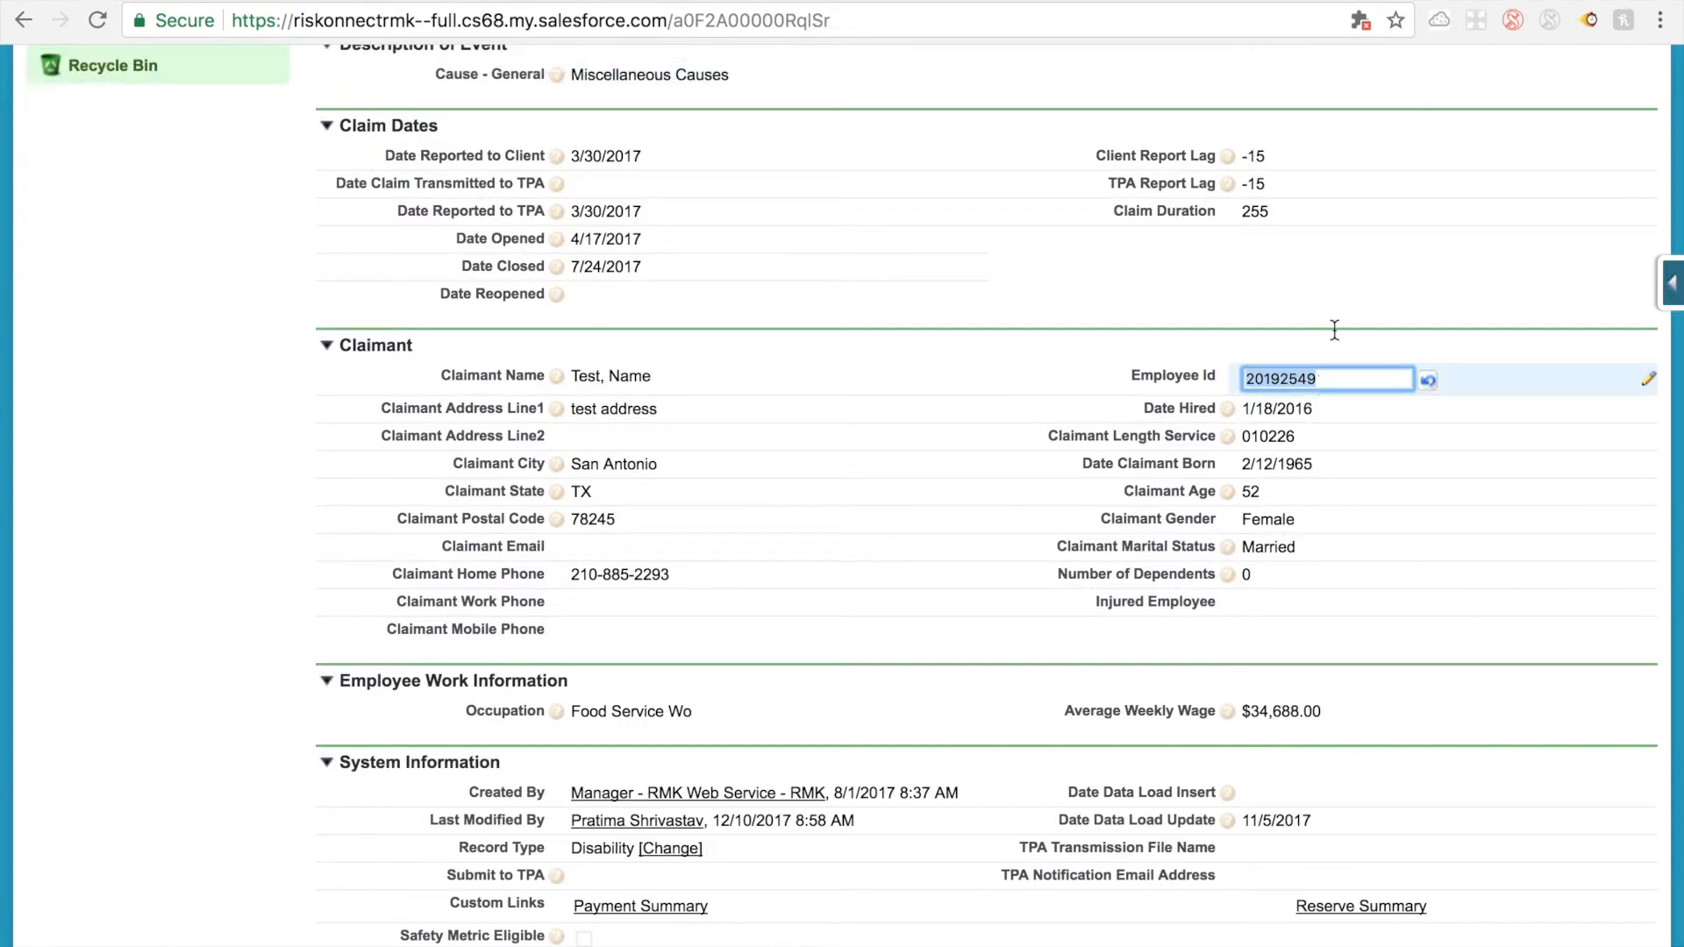
{"action": "left_click", "coordinate": [1518, 5]}
{"action": "left_click", "coordinate": [643, 646]}
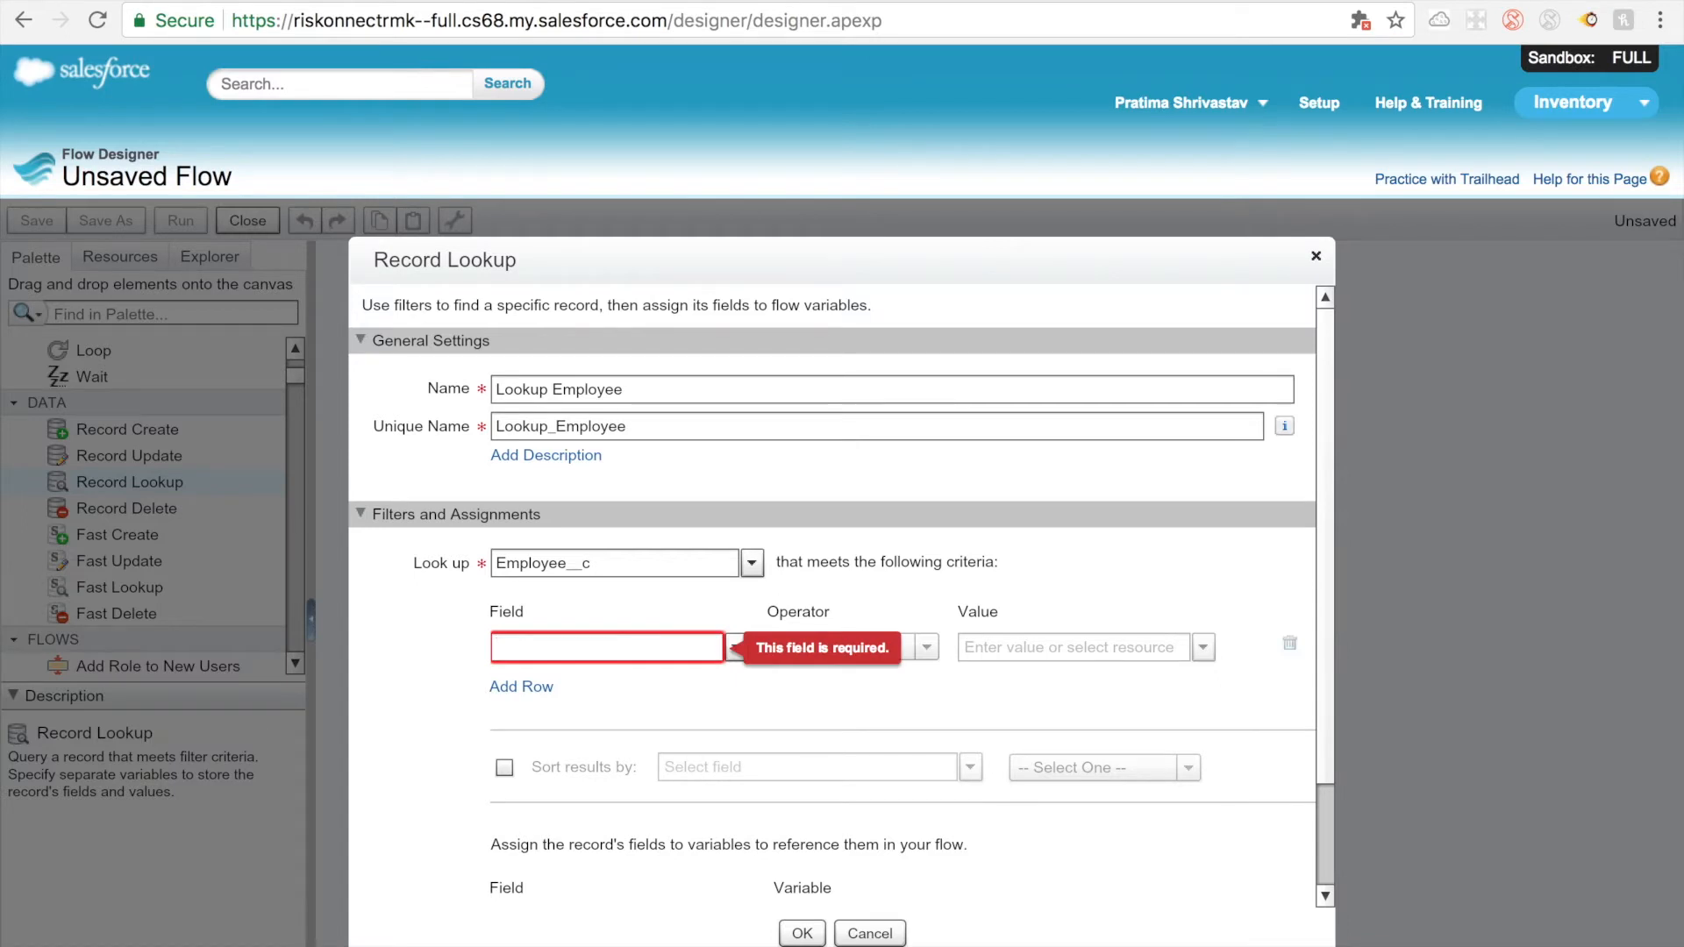
{"action": "type", "text": "emplo"}
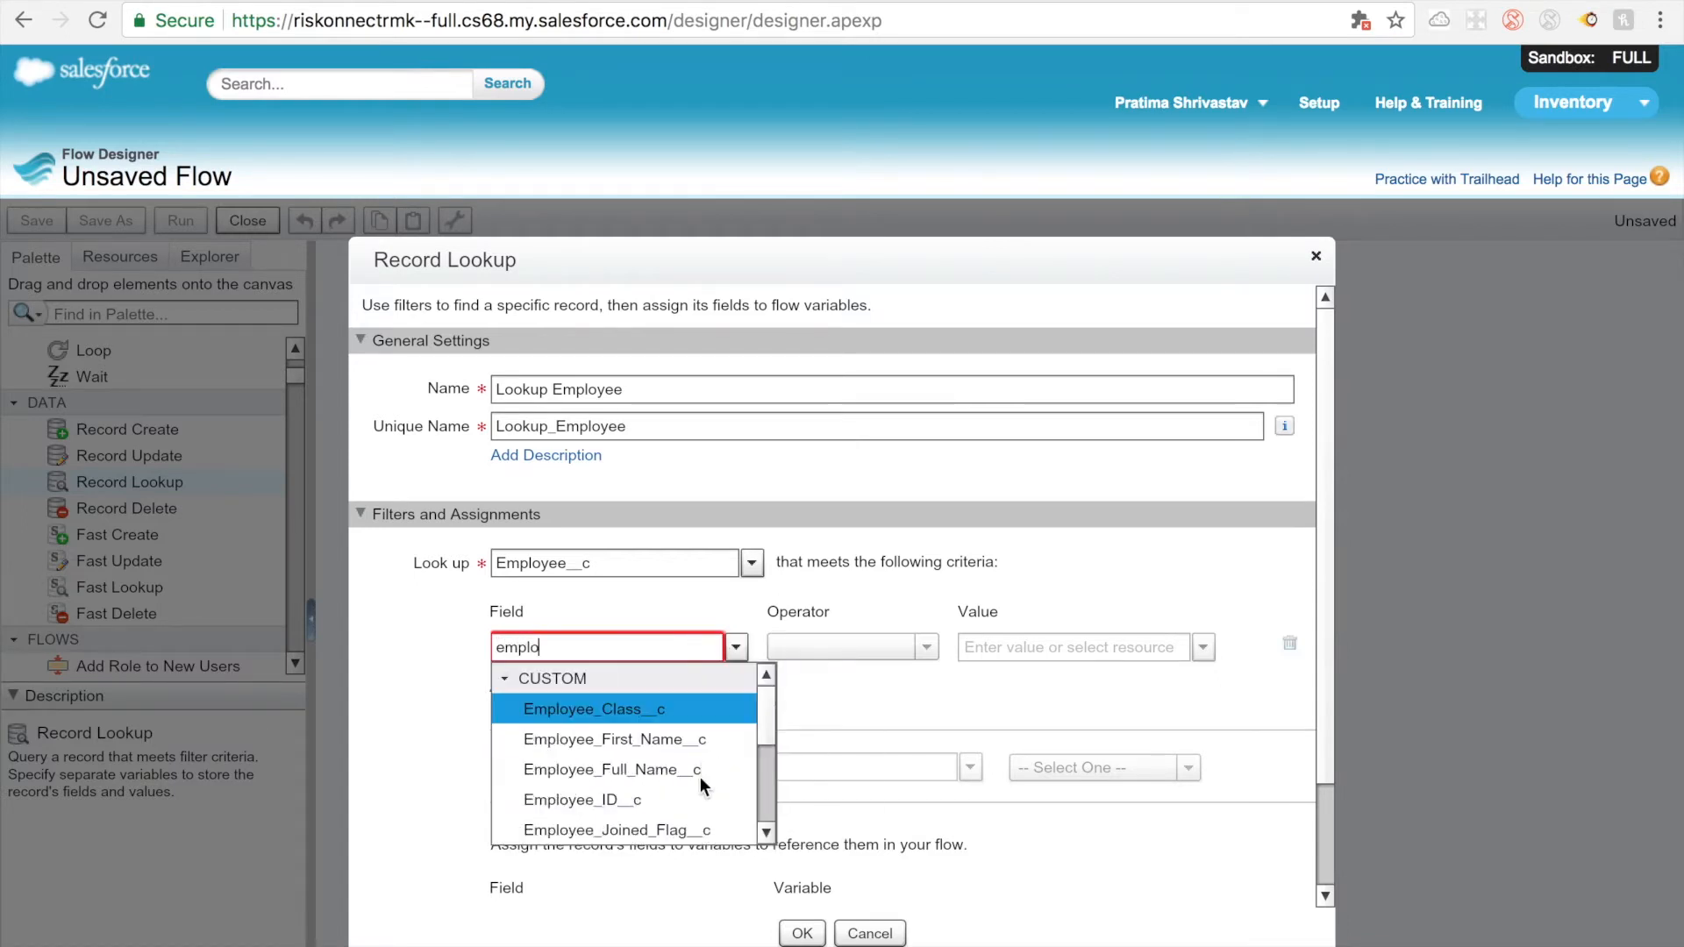
{"action": "left_click", "coordinate": [699, 798]}
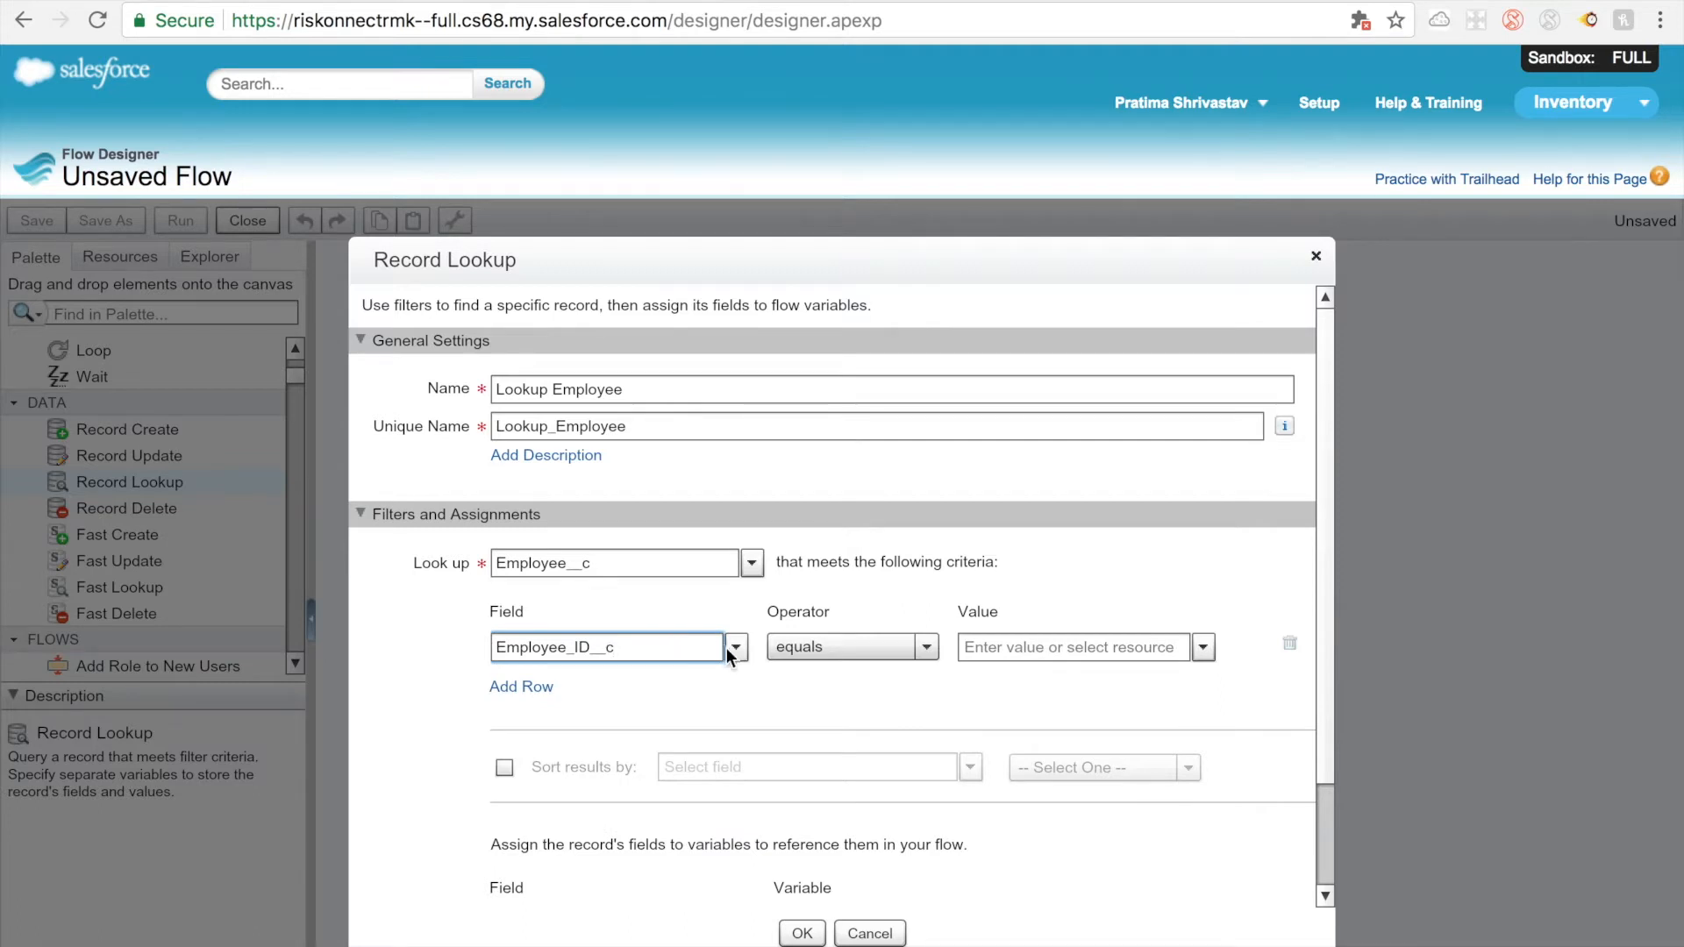
Step: Review the custom fields available for the Employee__c filter, keeping Employee_ID__c as the field
{"action": "left_click", "coordinate": [600, 571]}
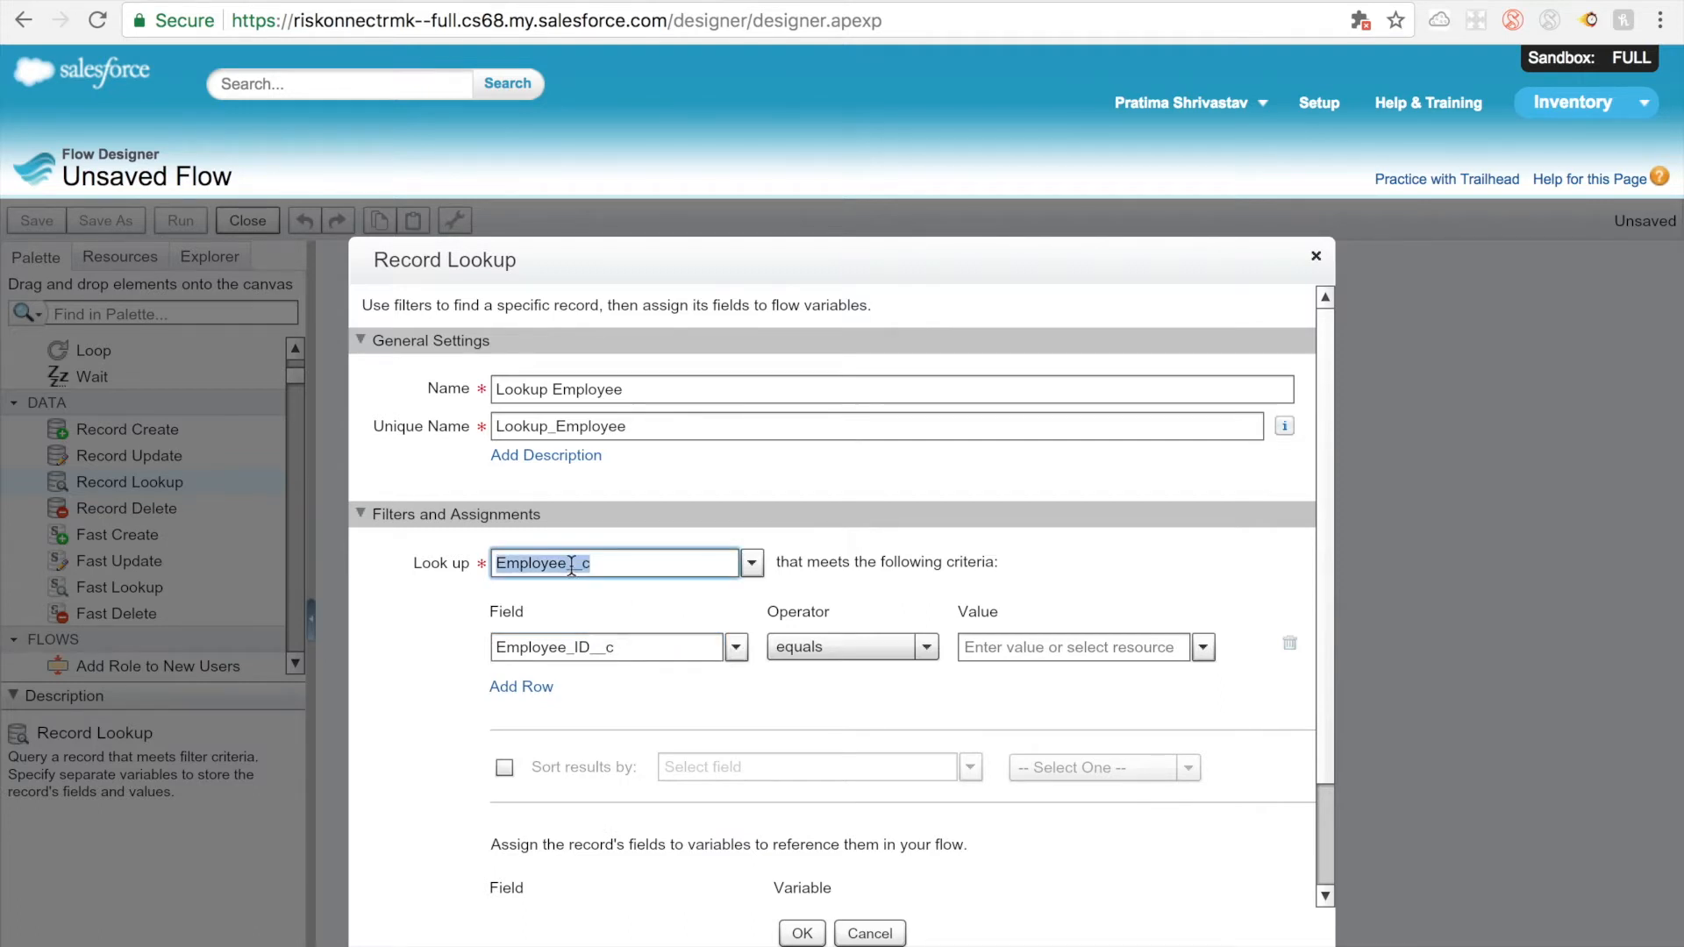
{"action": "left_click", "coordinate": [736, 649]}
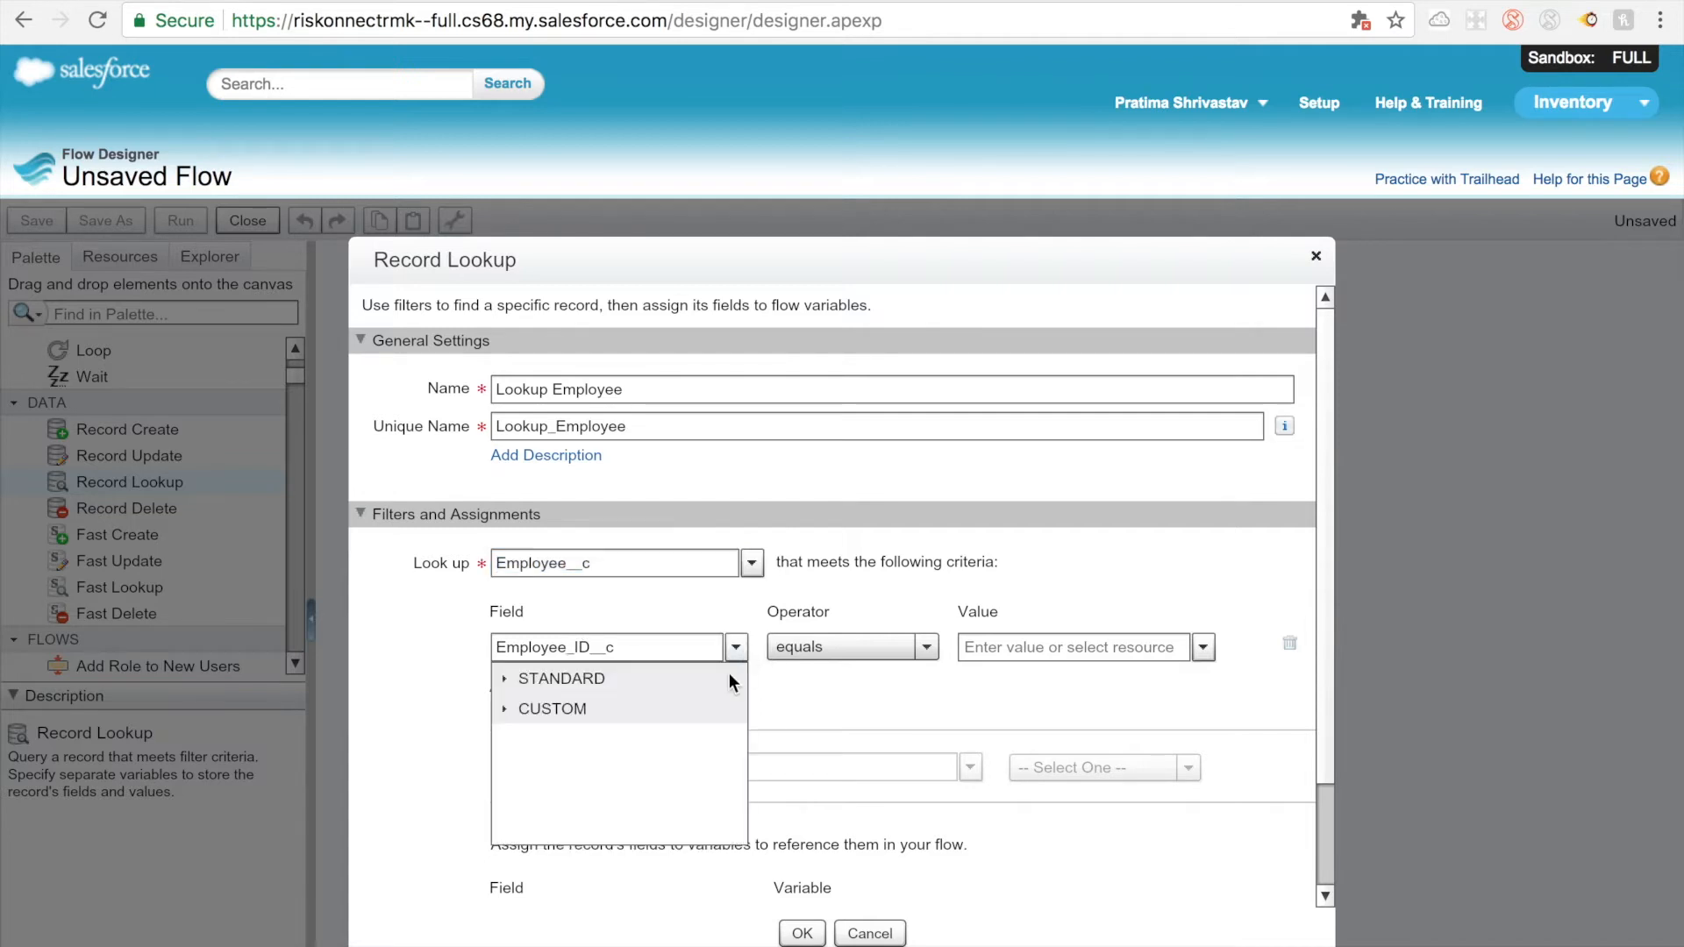
{"action": "left_click", "coordinate": [506, 706]}
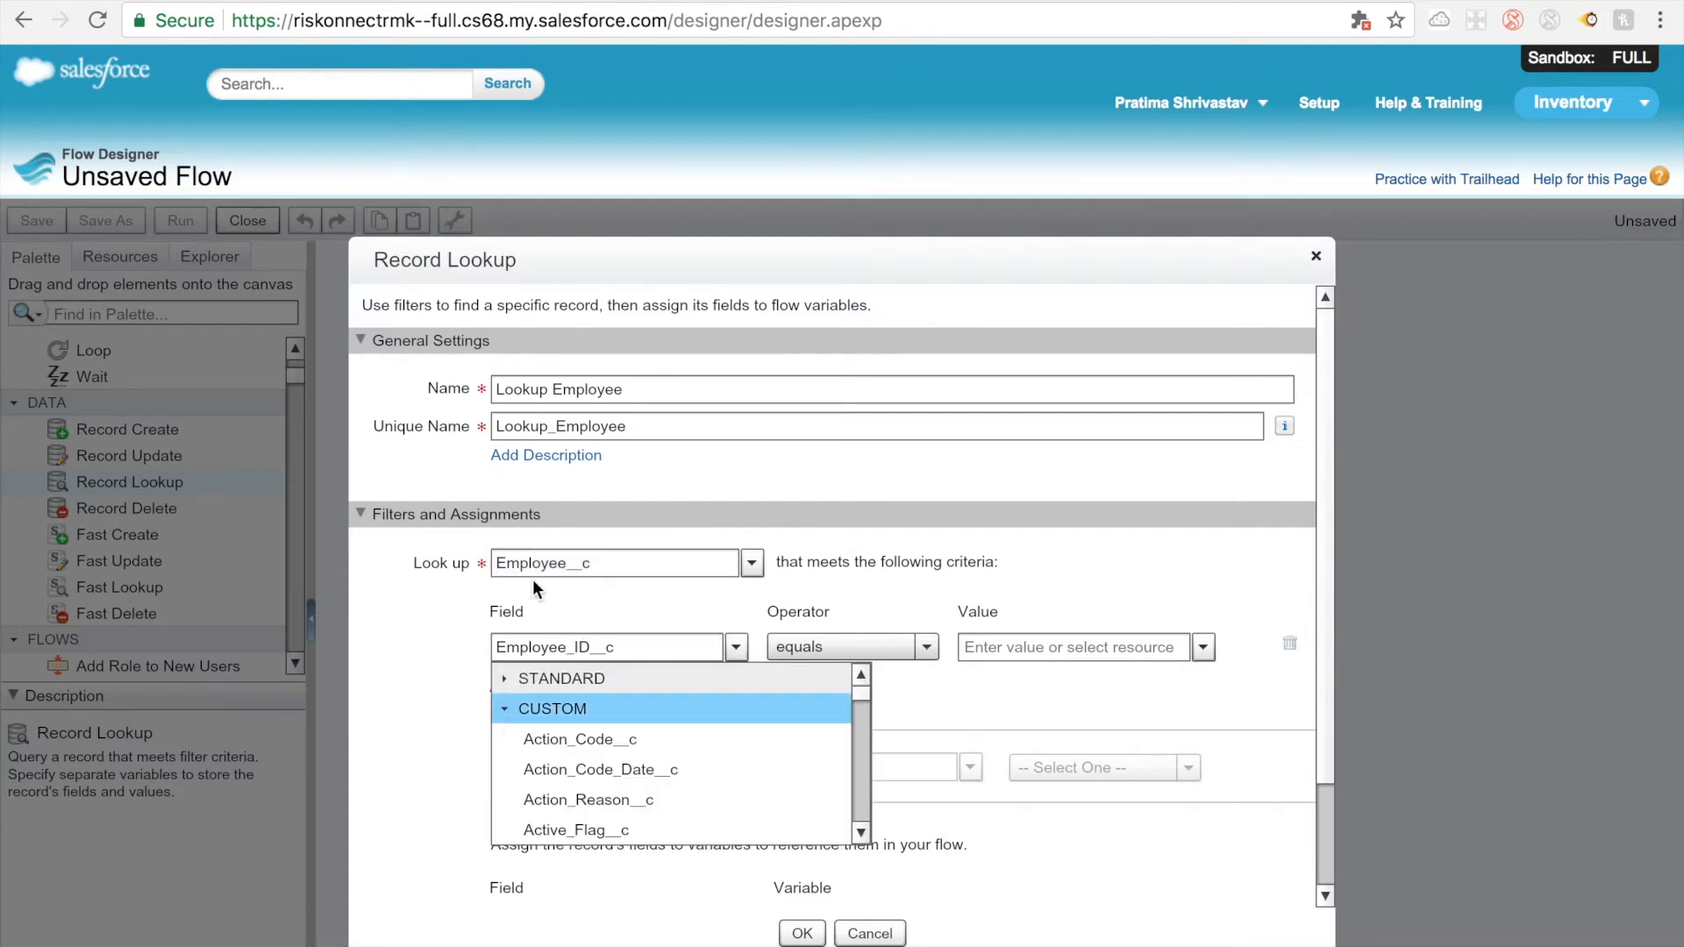
{"action": "scroll", "coordinate": [550, 763], "scroll_direction": "down", "scroll_amount": 3}
{"action": "scroll", "coordinate": [549, 763], "scroll_direction": "down", "scroll_amount": 2}
{"action": "scroll", "coordinate": [549, 763], "scroll_direction": "up", "scroll_amount": 5}
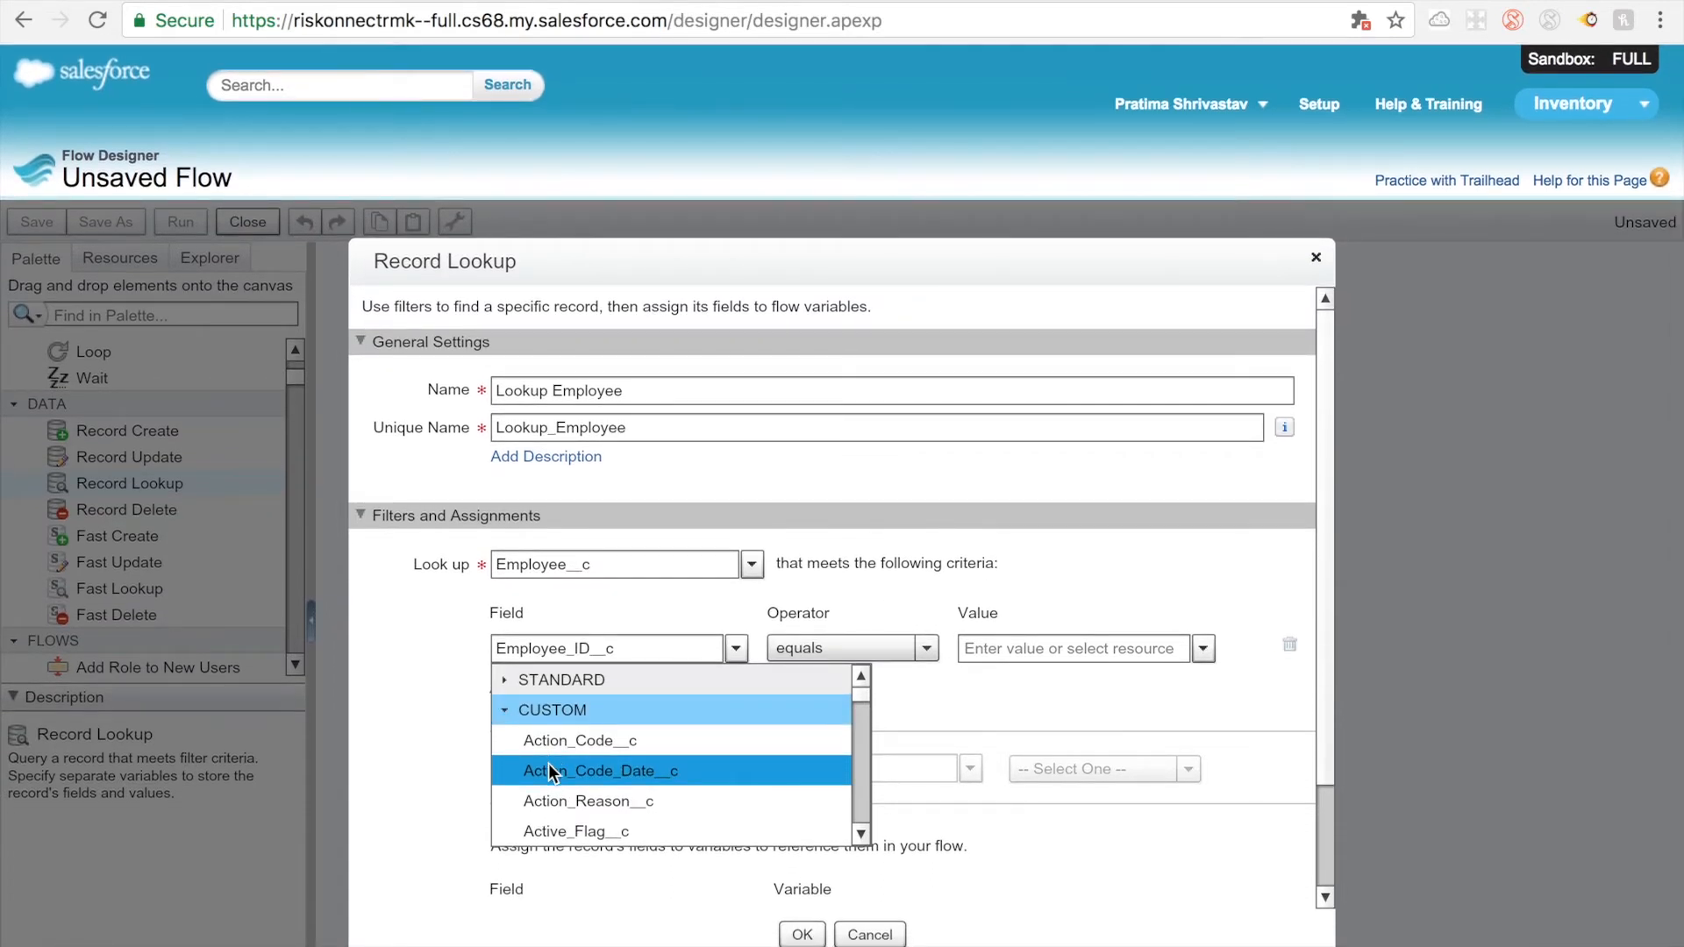
{"action": "left_click", "coordinate": [553, 563]}
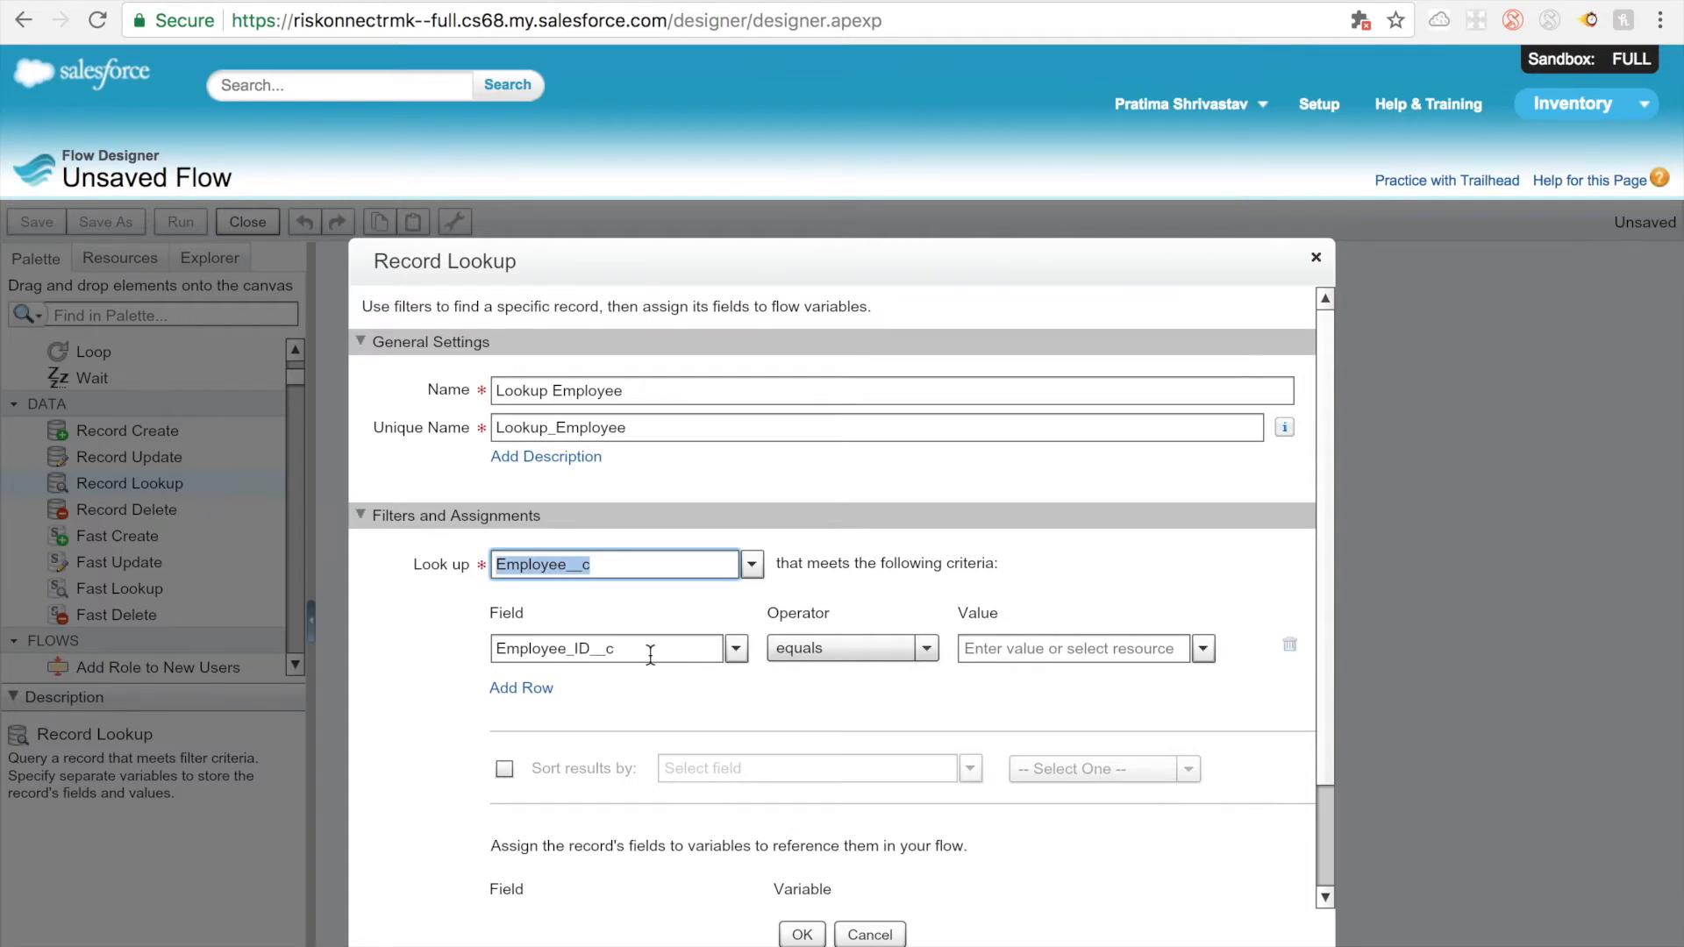
{"action": "left_click", "coordinate": [595, 653]}
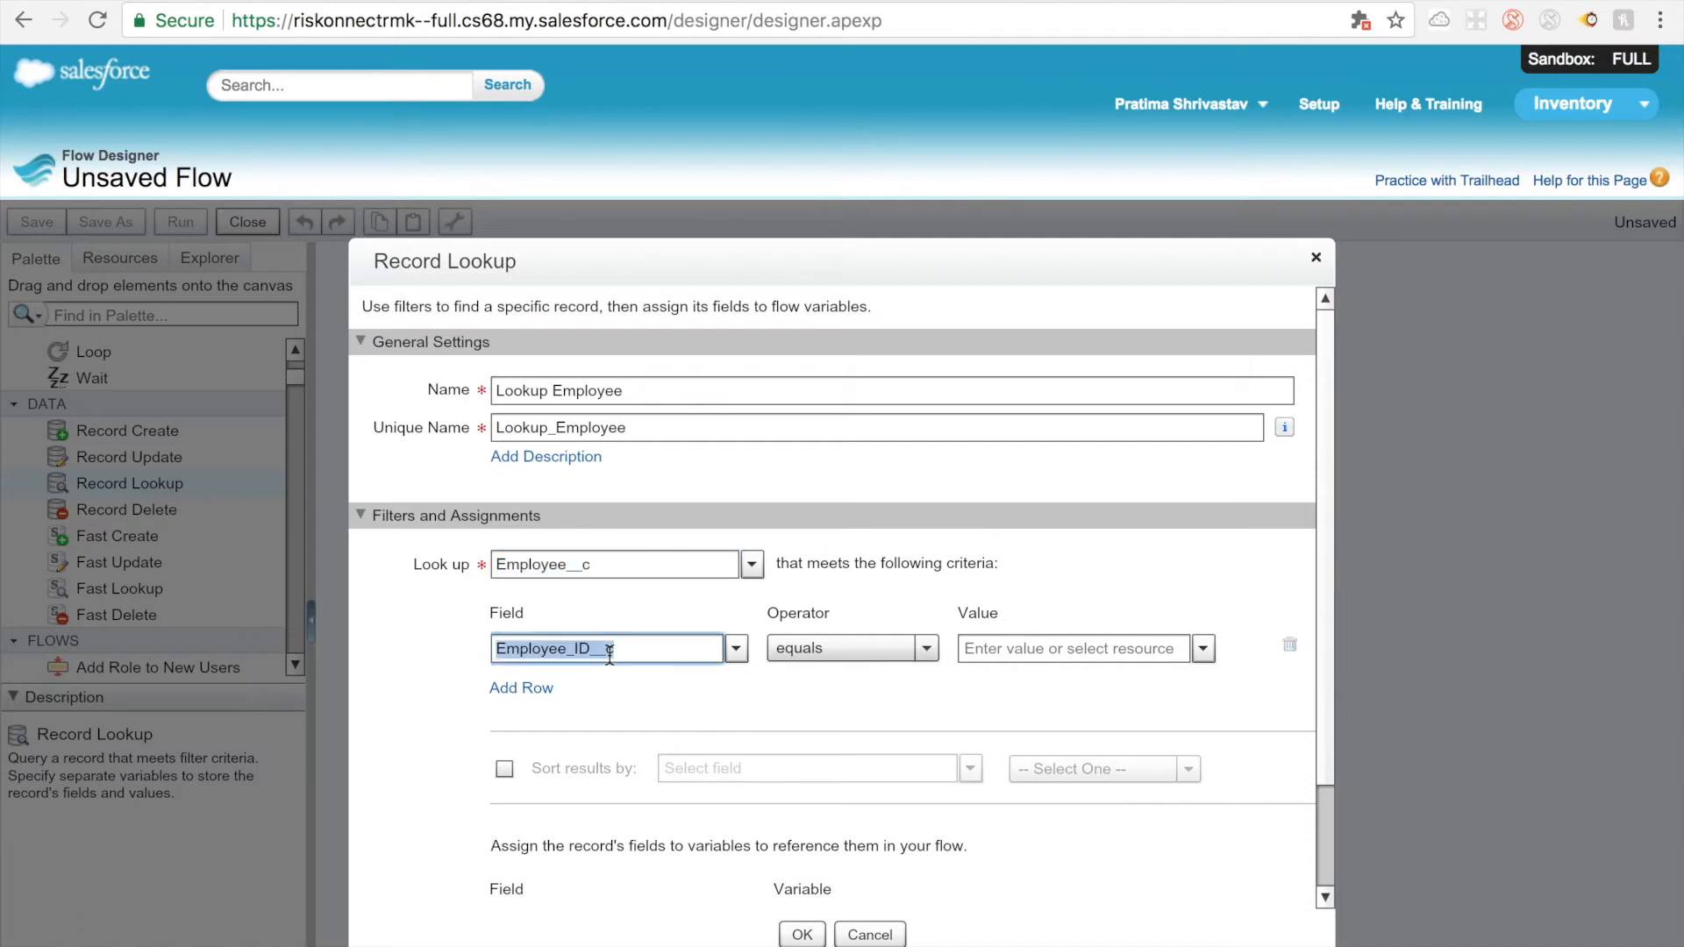
Step: Create a new text variable with the unique name EmployeeId as the value for the Employee_ID__c filter
{"action": "left_click", "coordinate": [1035, 647]}
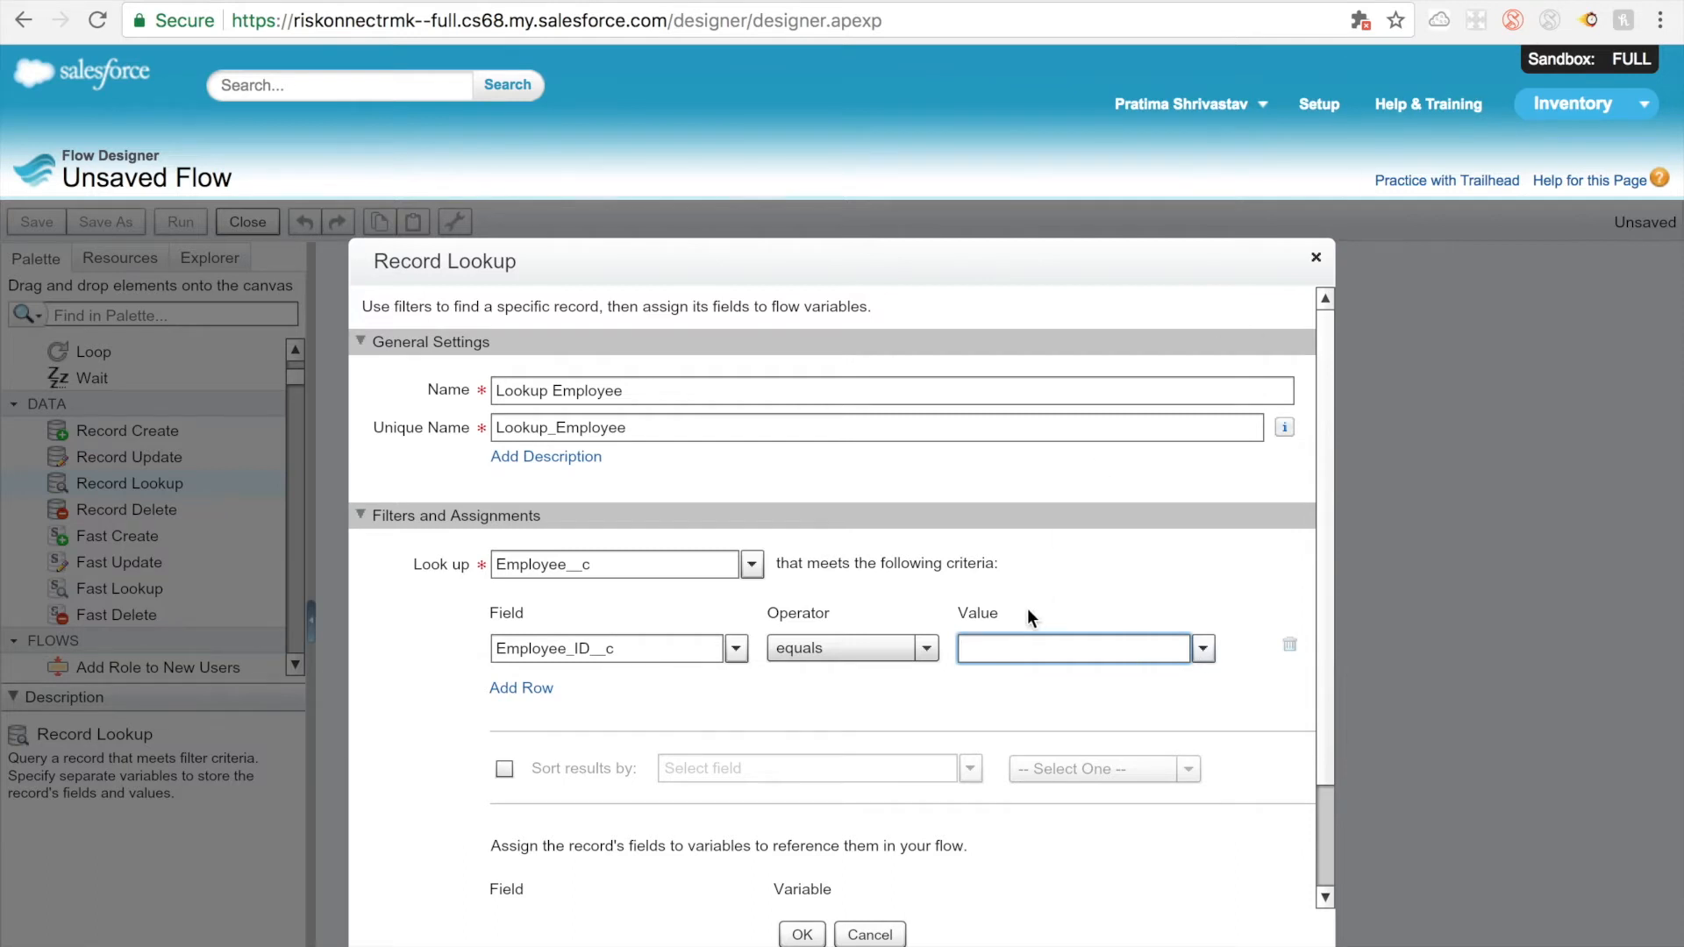
{"action": "left_click", "coordinate": [1198, 640]}
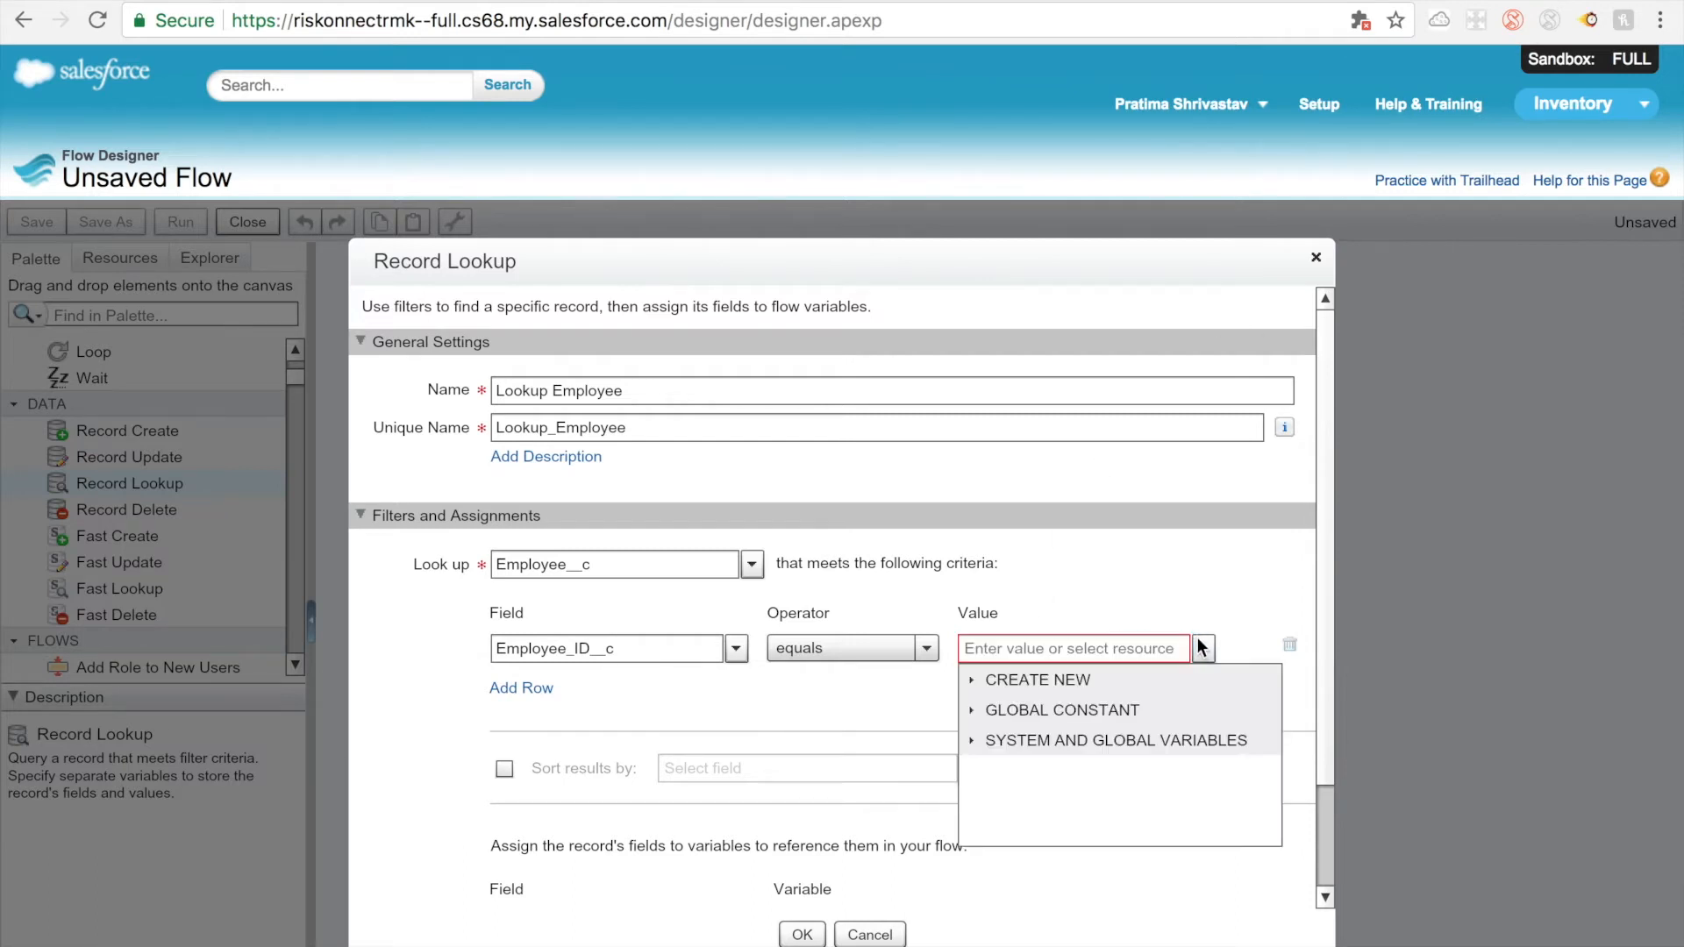
{"action": "left_click", "coordinate": [978, 683]}
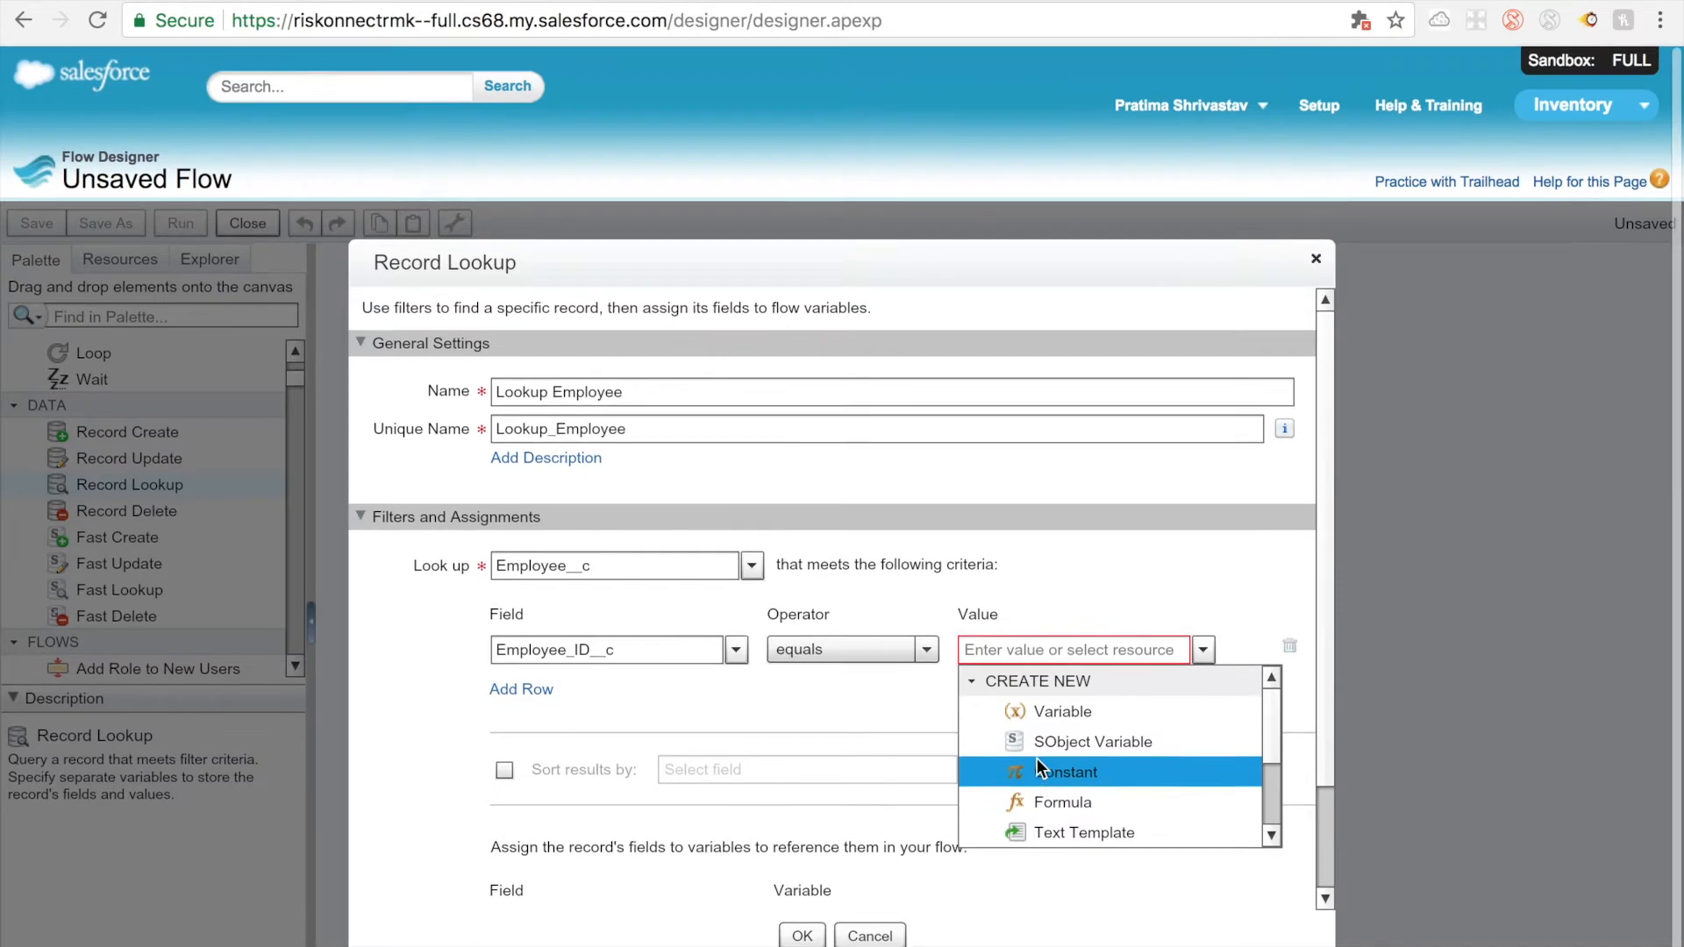
{"action": "left_click", "coordinate": [1044, 717]}
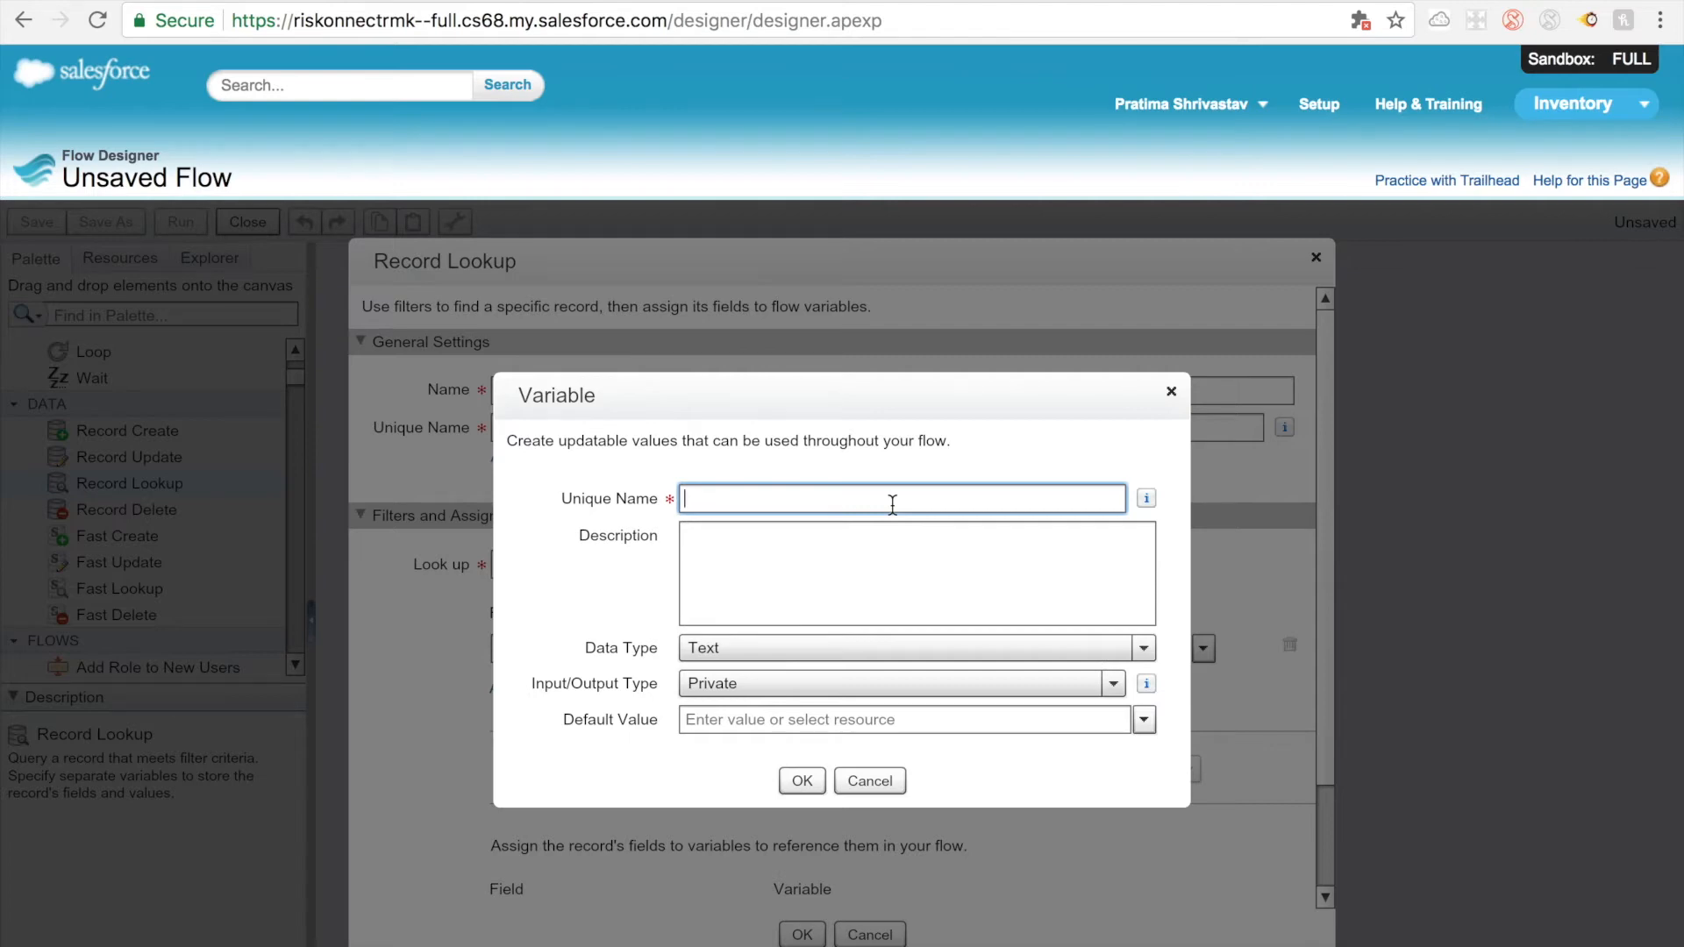
{"action": "type", "text": "E"}
{"action": "key", "text": "BackSpace"}
{"action": "type", "text": "Clinet"}
{"action": "key", "text": "BackSpace"}
{"action": "key", "text": "BackSpace"}
{"action": "key", "text": "BackSpace"}
{"action": "key", "text": "BackSpace"}
{"action": "key", "text": "BackSpace"}
{"action": "key", "text": "BackSpace"}
{"action": "type", "text": "M"}
{"action": "key", "text": "BackSpace"}
{"action": "type", "text": "EmployeeId"}
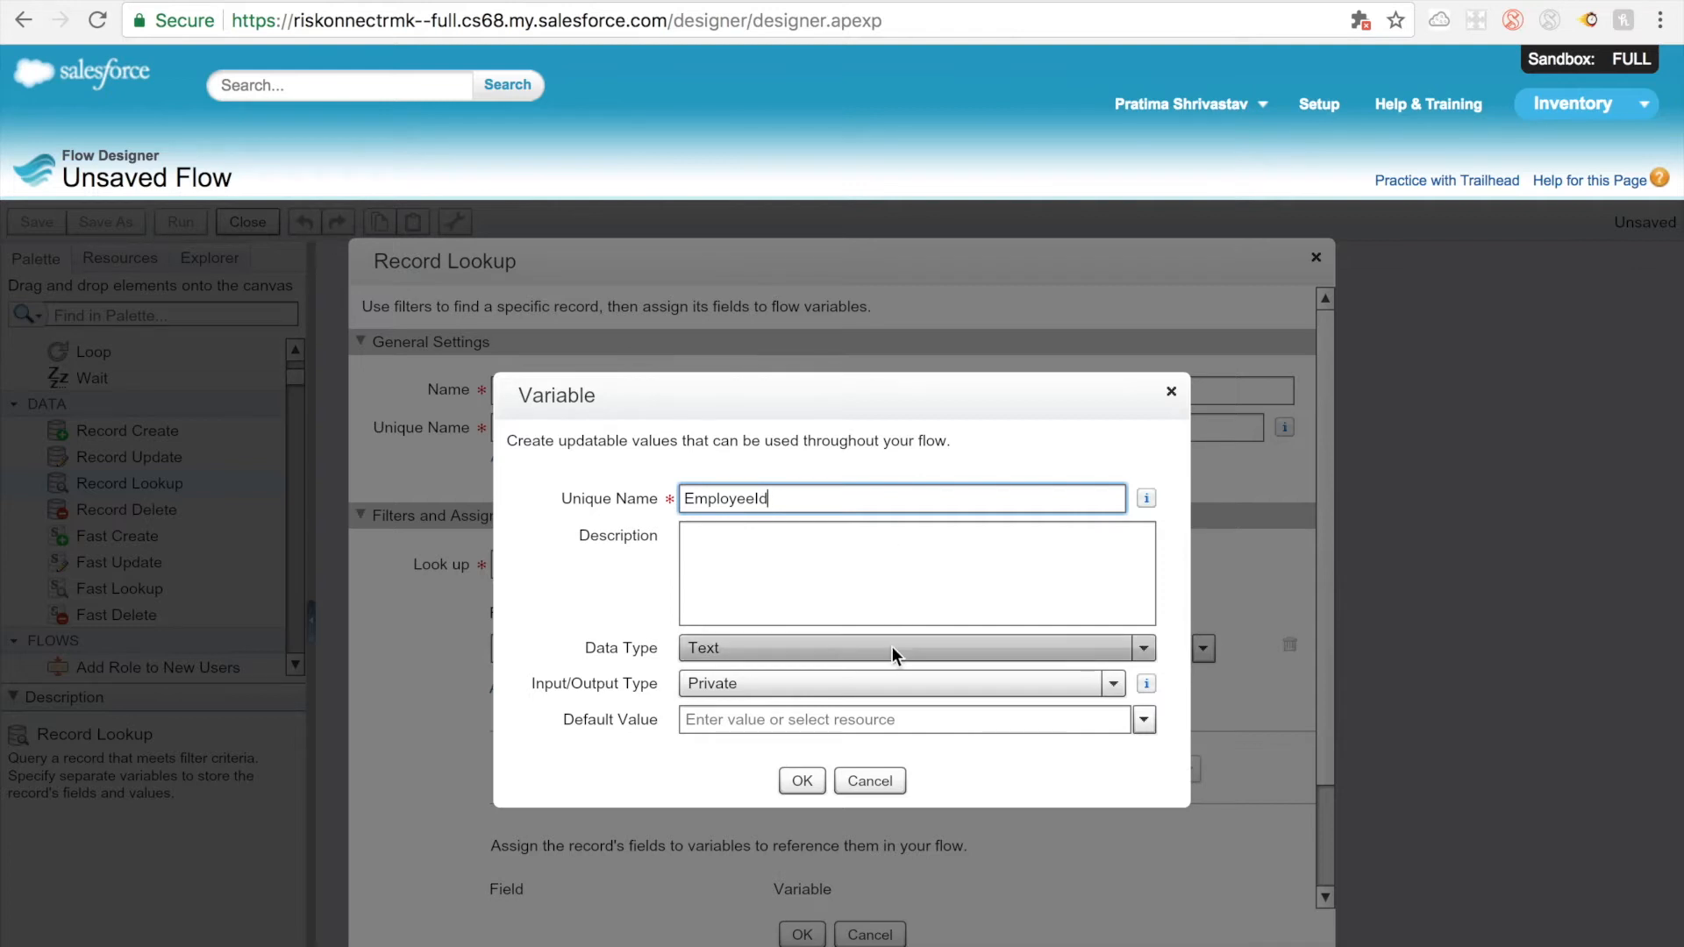
Step: Set the EmployeeId variable's input/output type to Input and Output and save it as the filter value
{"action": "left_click", "coordinate": [891, 680]}
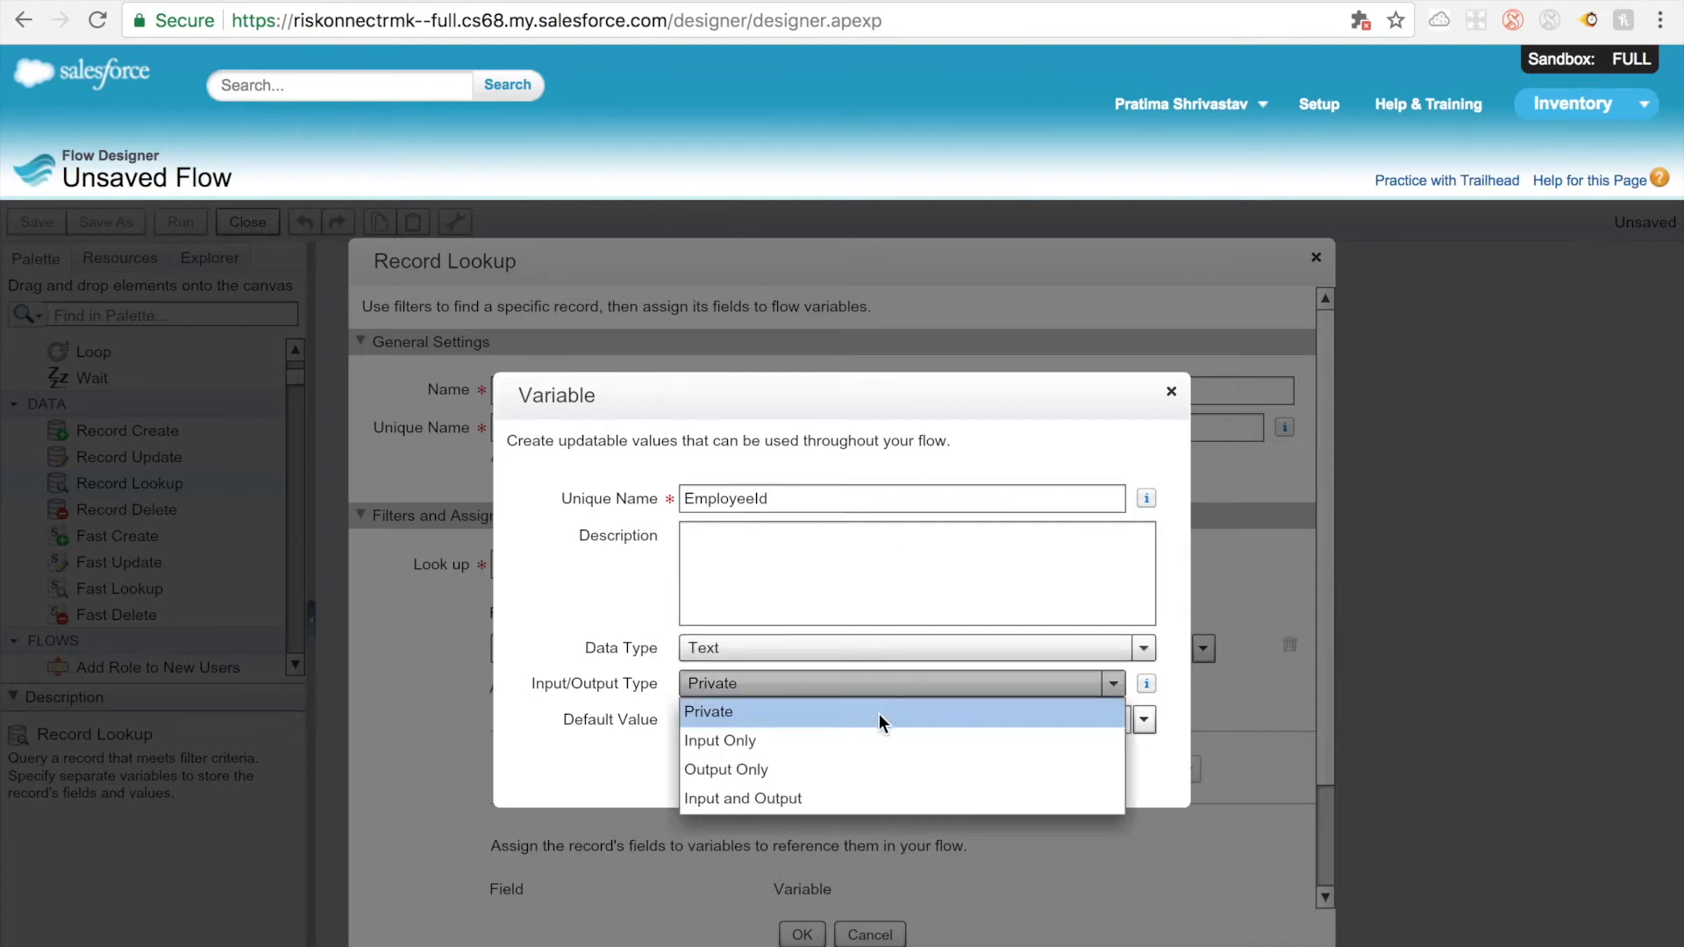
{"action": "left_click", "coordinate": [860, 795]}
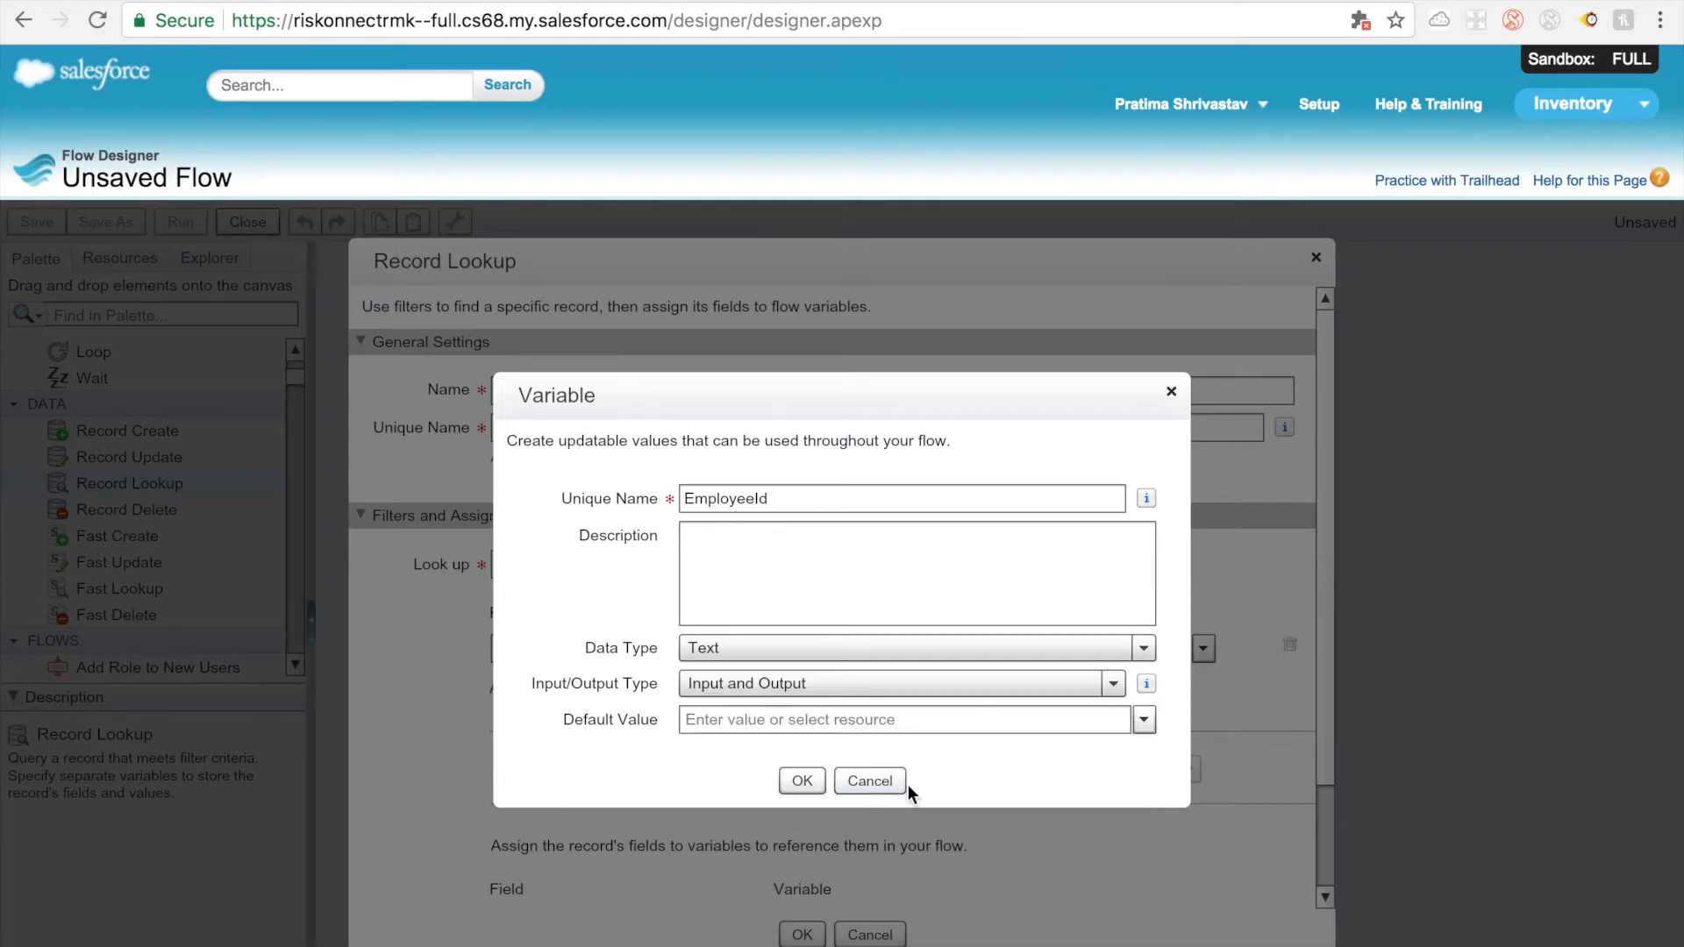
{"action": "left_click", "coordinate": [802, 779]}
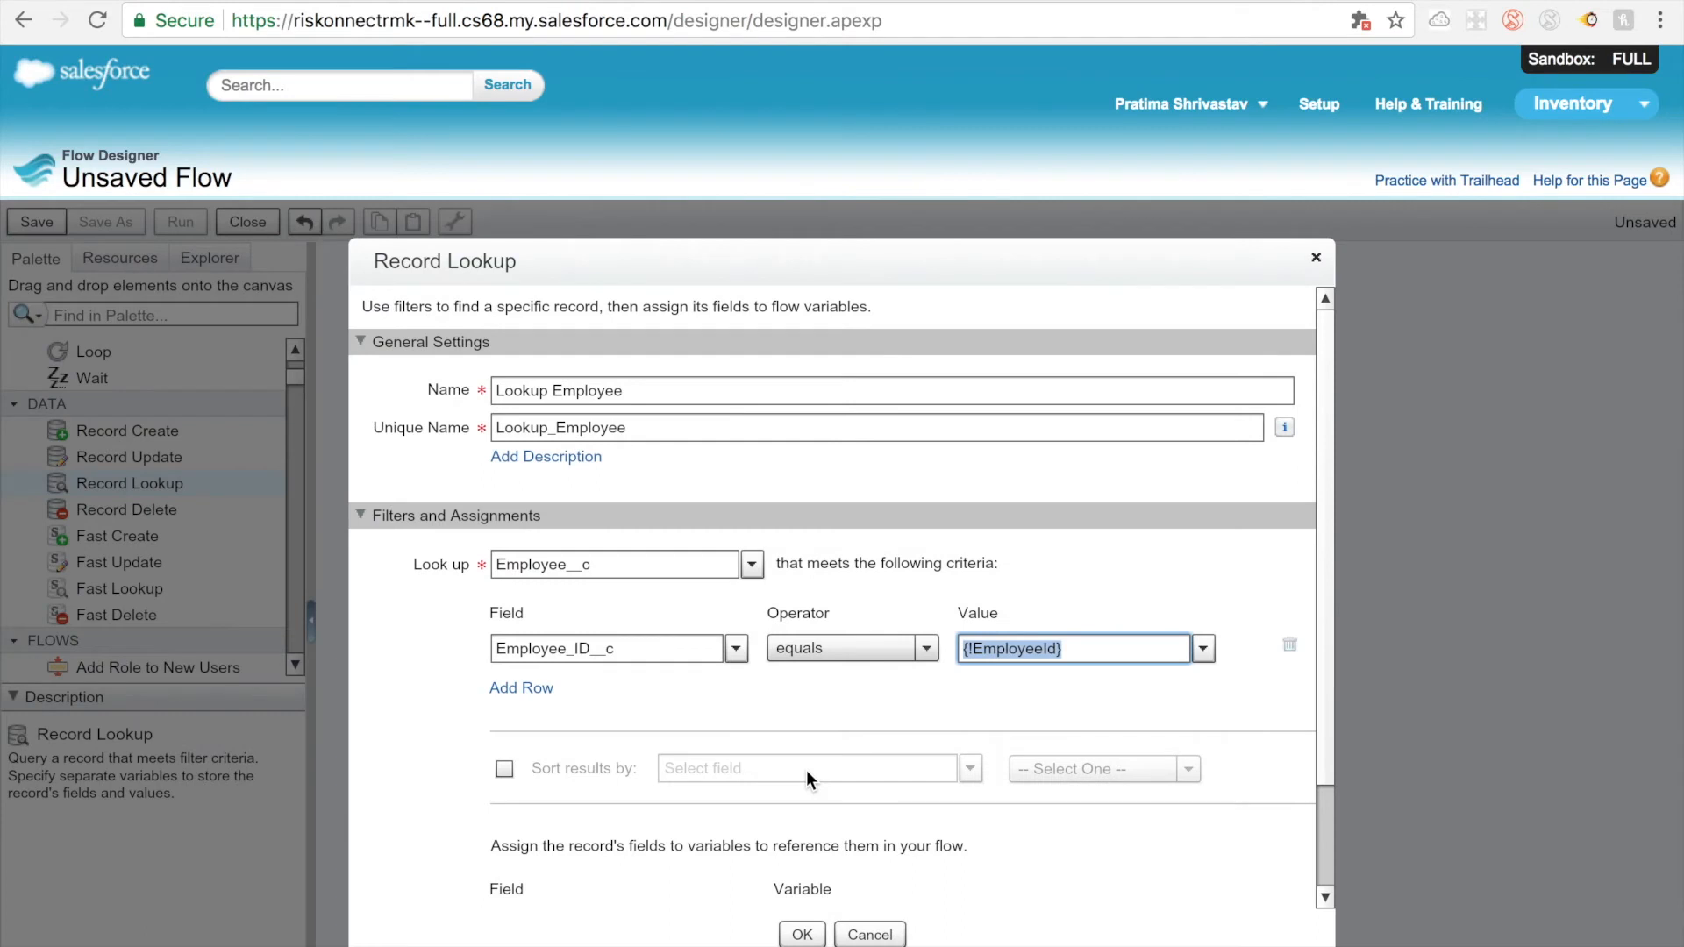
Step: Assign the found record's Id field to a new text variable named employeeLooupId with input/output type Input and Output
{"action": "scroll", "coordinate": [807, 773], "scroll_direction": "down", "scroll_amount": 1}
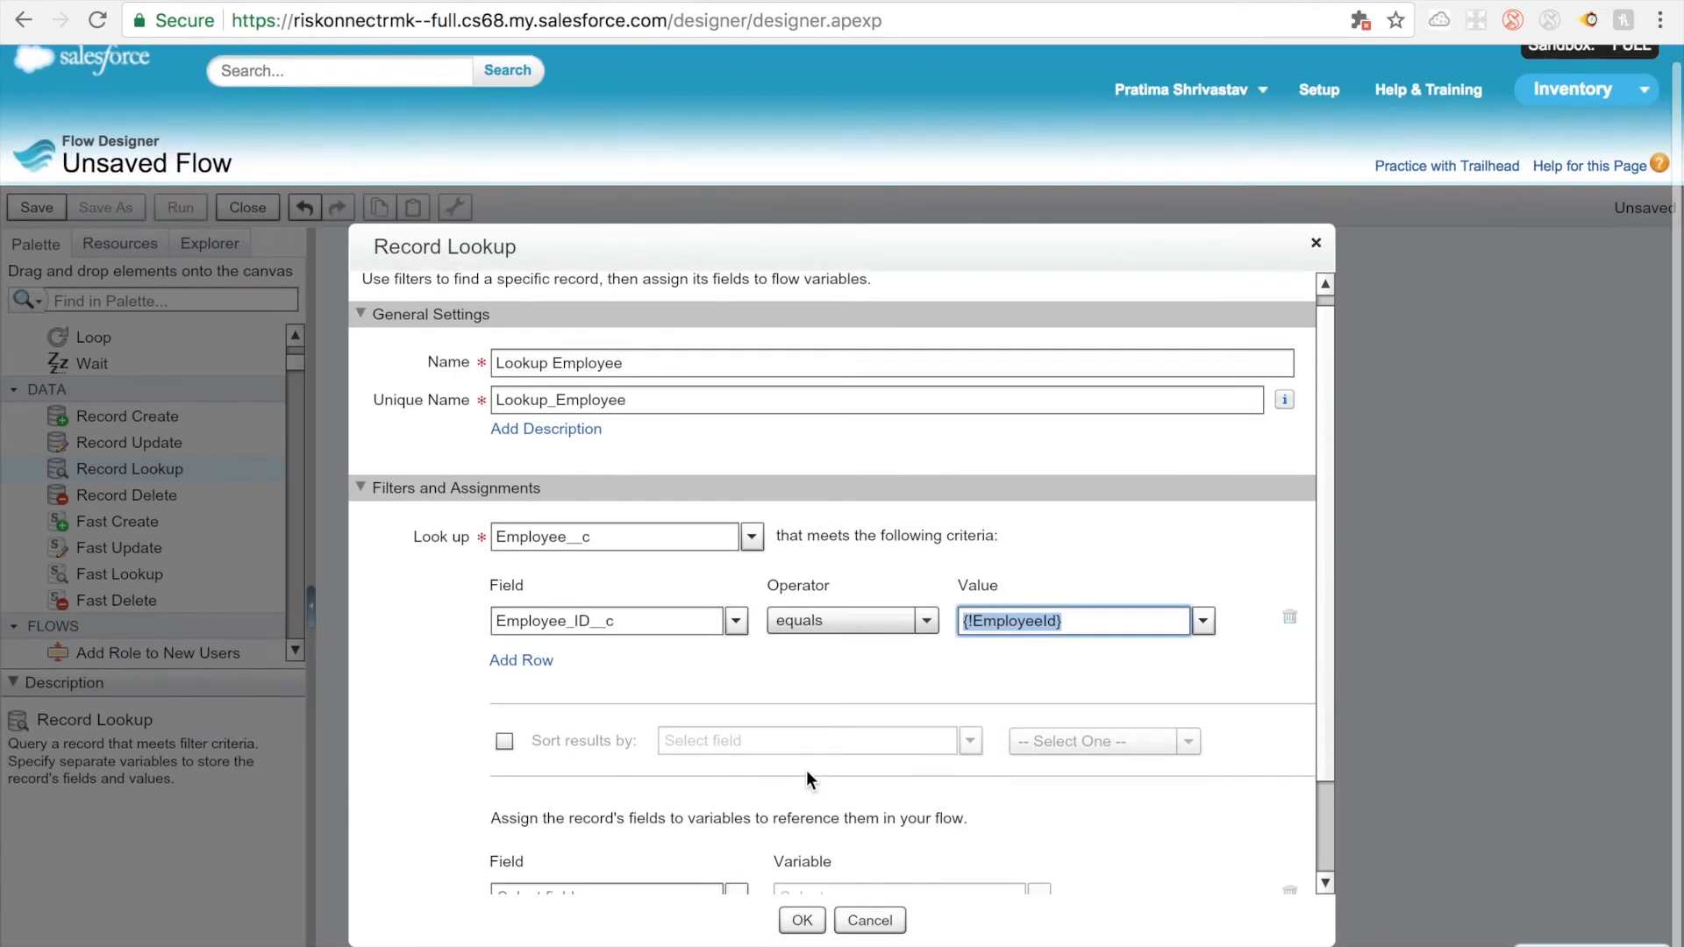
{"action": "left_click_drag", "start_coordinate": [1319, 688], "coordinate": [1315, 778]}
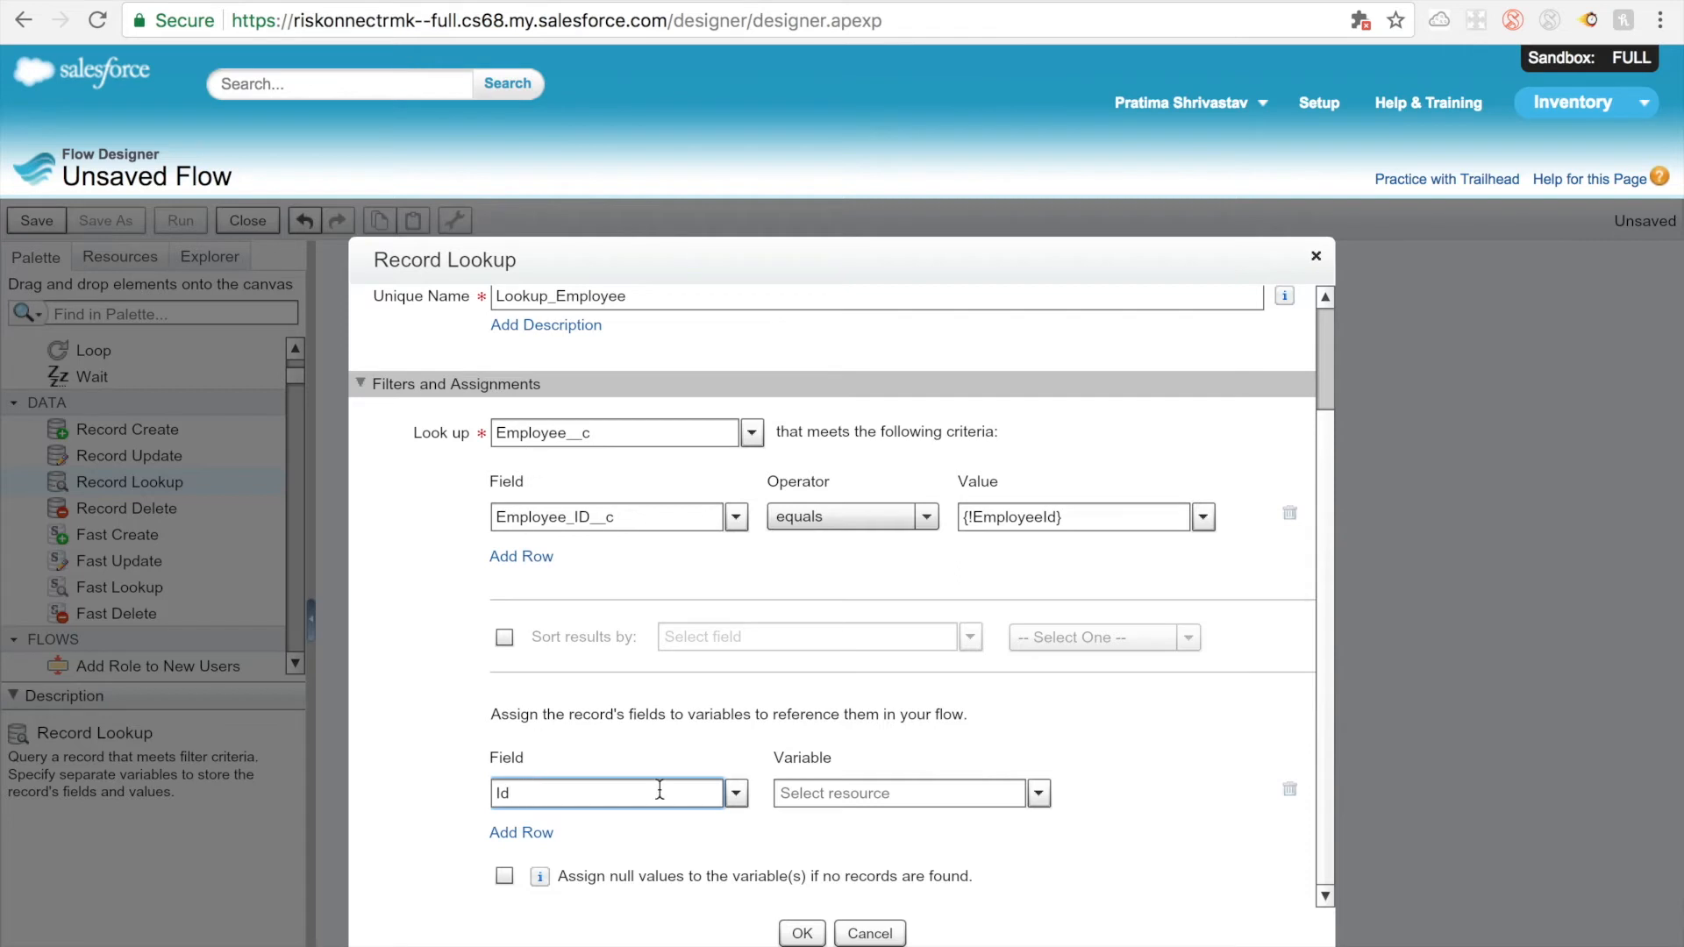
{"action": "left_click", "coordinate": [1037, 794]}
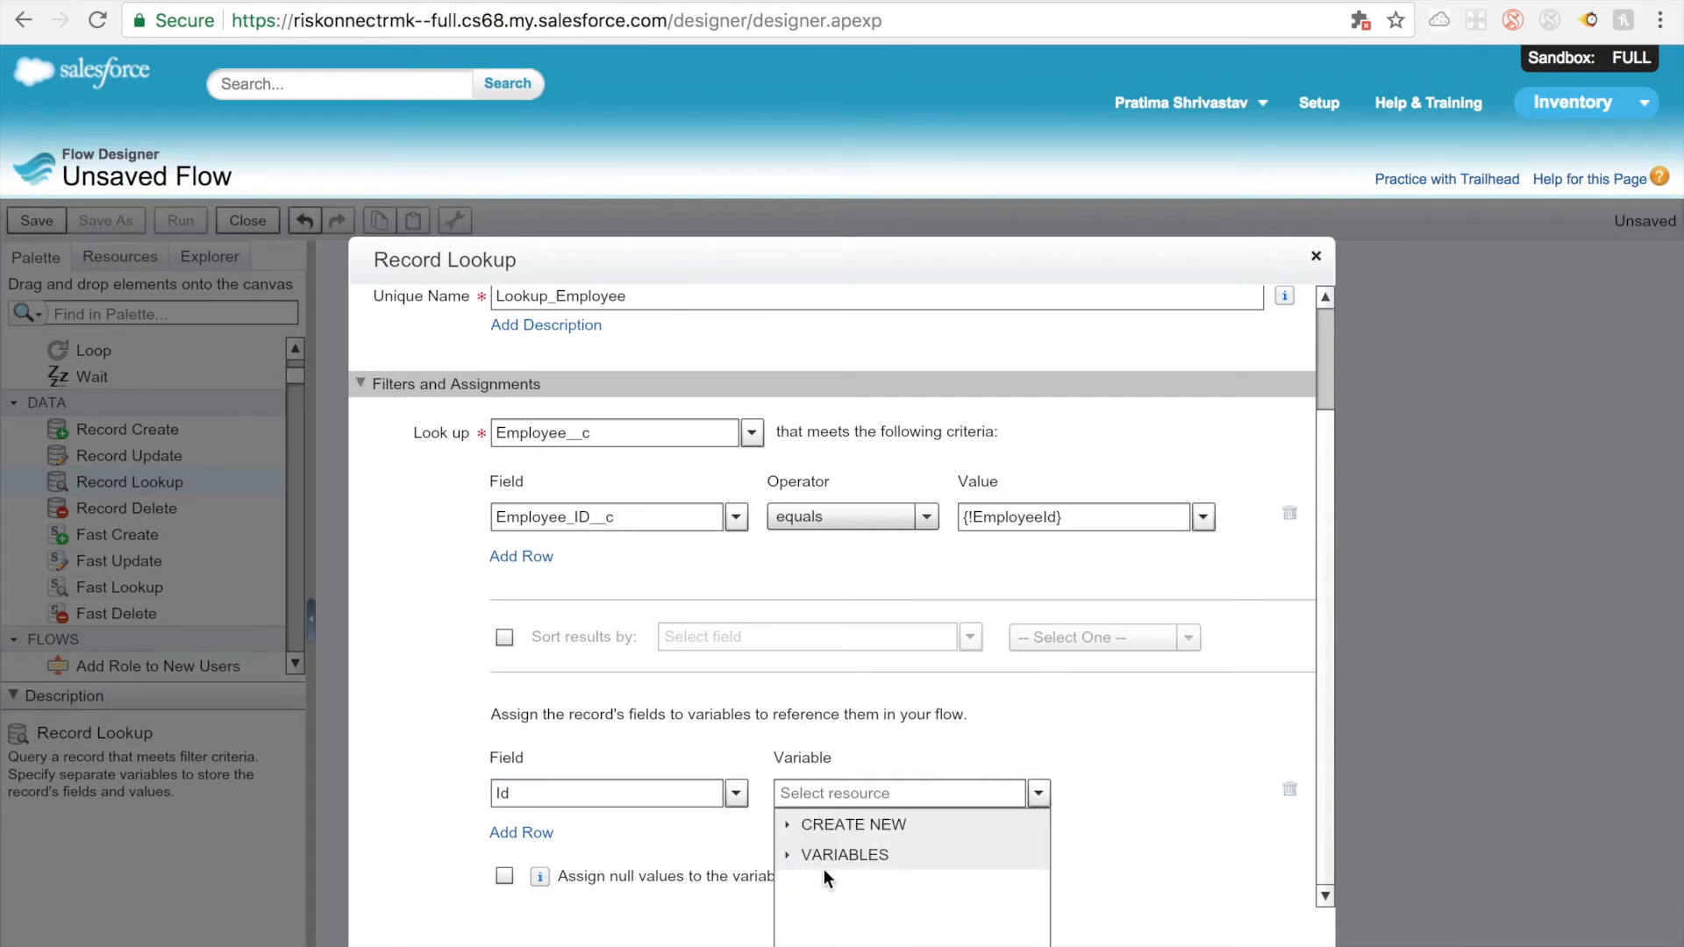
{"action": "left_click", "coordinate": [787, 855]}
{"action": "left_click", "coordinate": [788, 826]}
{"action": "left_click", "coordinate": [845, 851]}
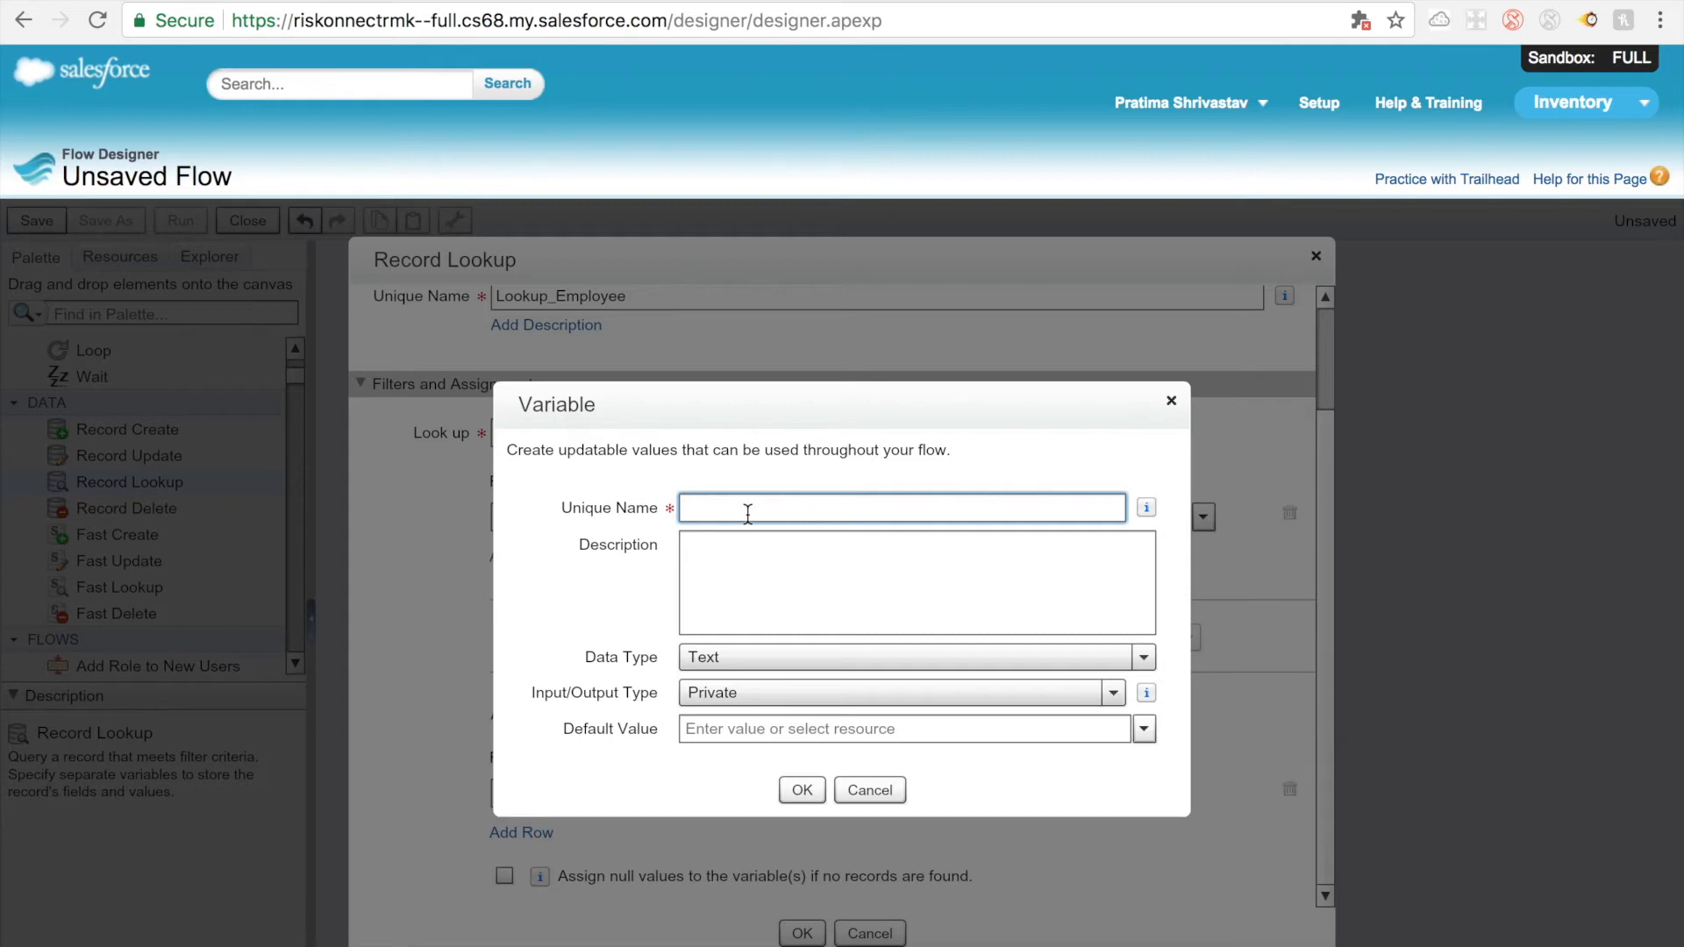
{"action": "type", "text": "employeeLooupId"}
{"action": "left_click", "coordinate": [735, 689]}
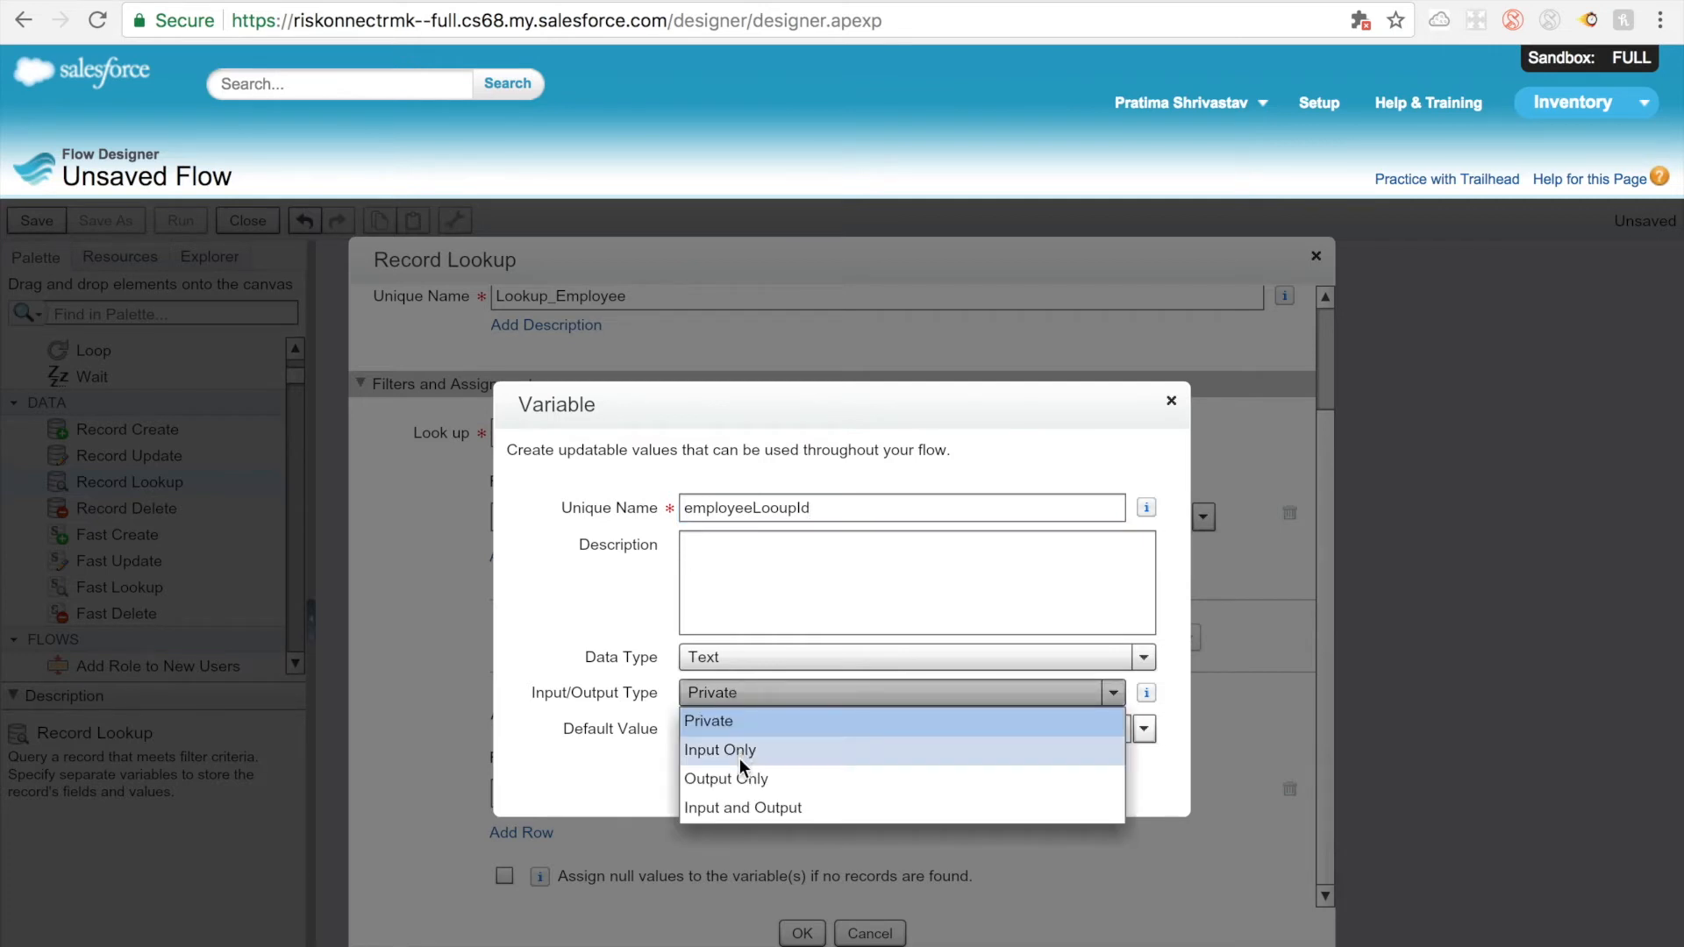
{"action": "left_click", "coordinate": [743, 807]}
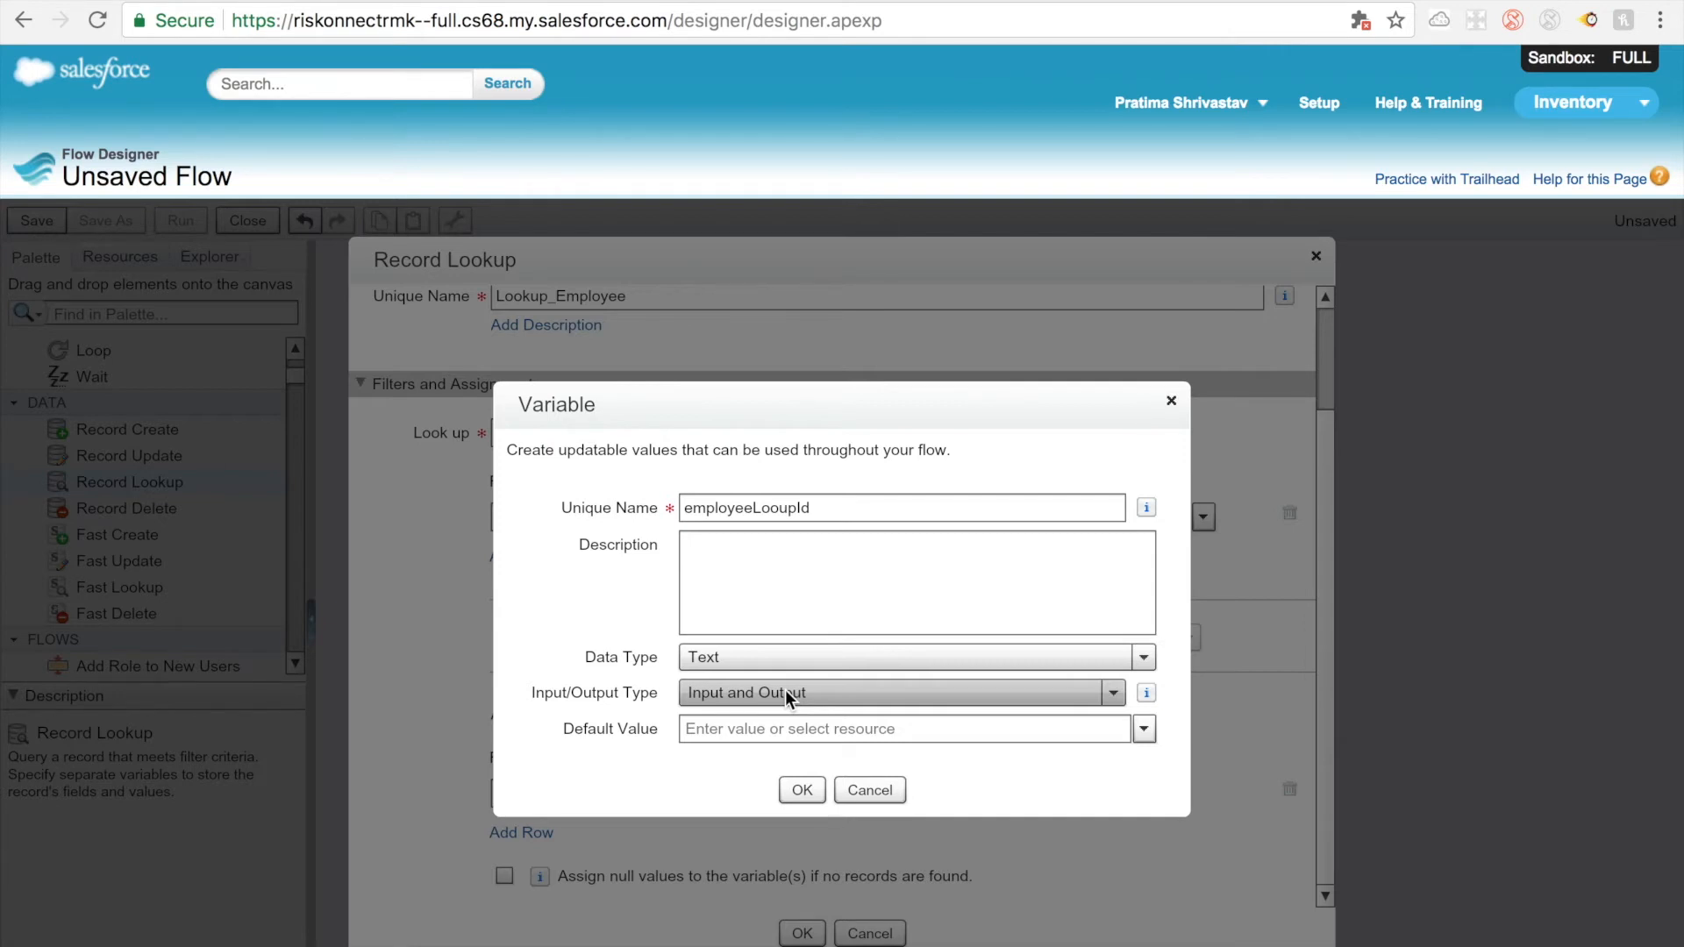
{"action": "left_click", "coordinate": [802, 791]}
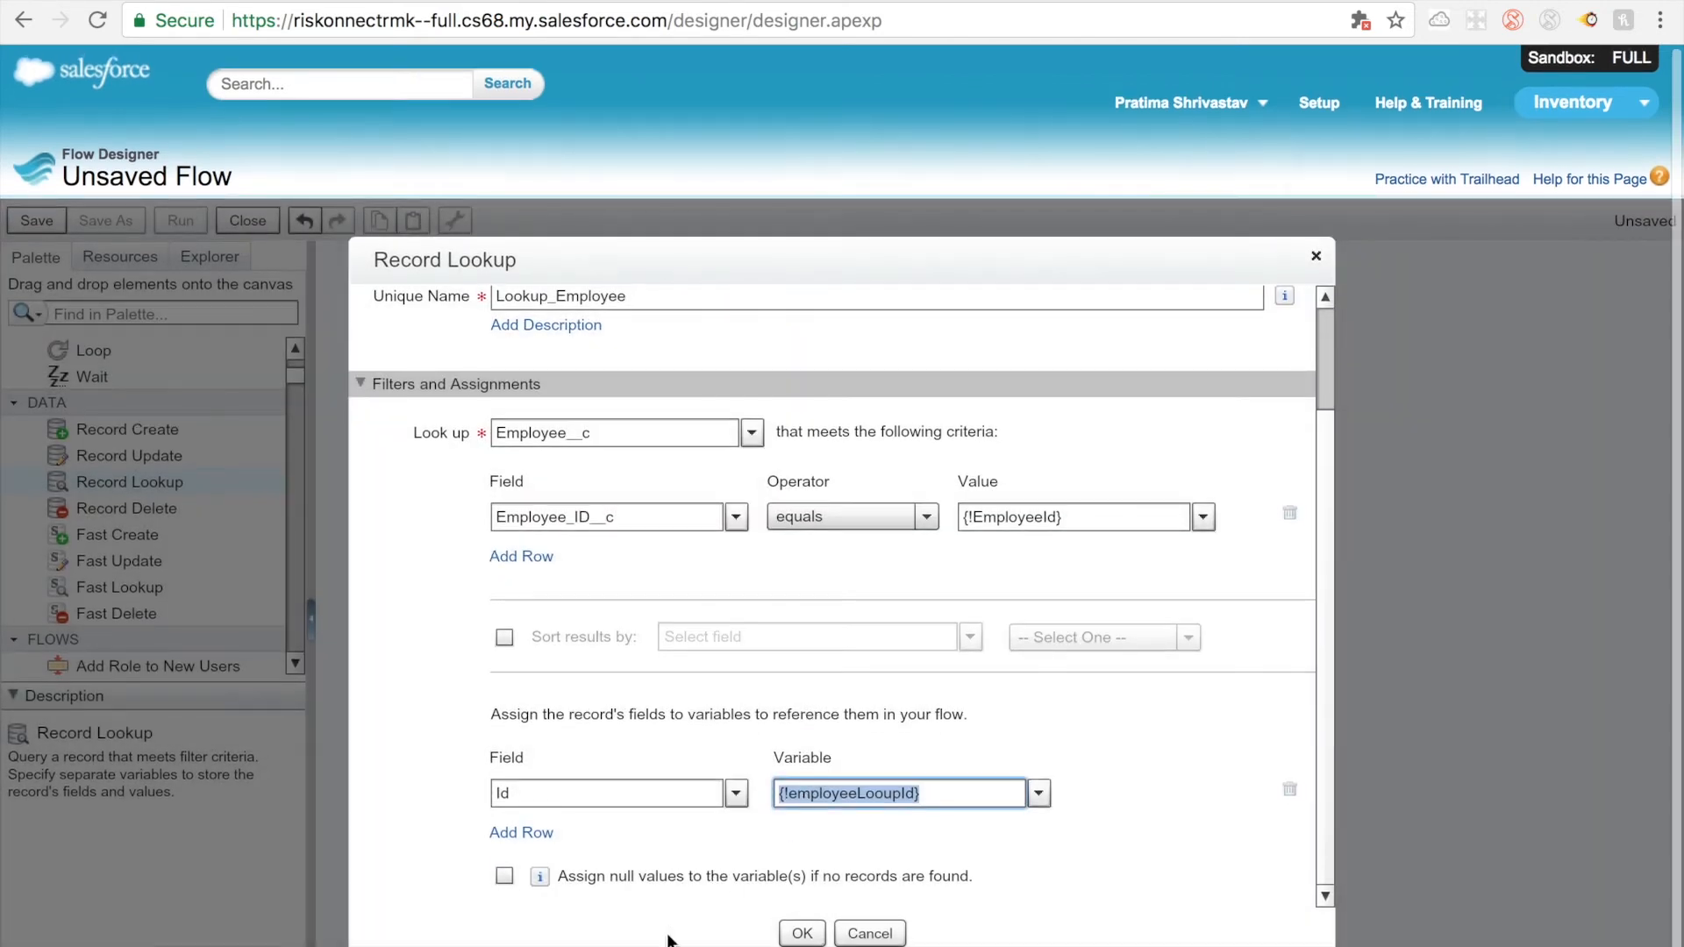
Step: Have null values assigned to the variable if no records are found, and save the Lookup Employee element
{"action": "left_click", "coordinate": [505, 875]}
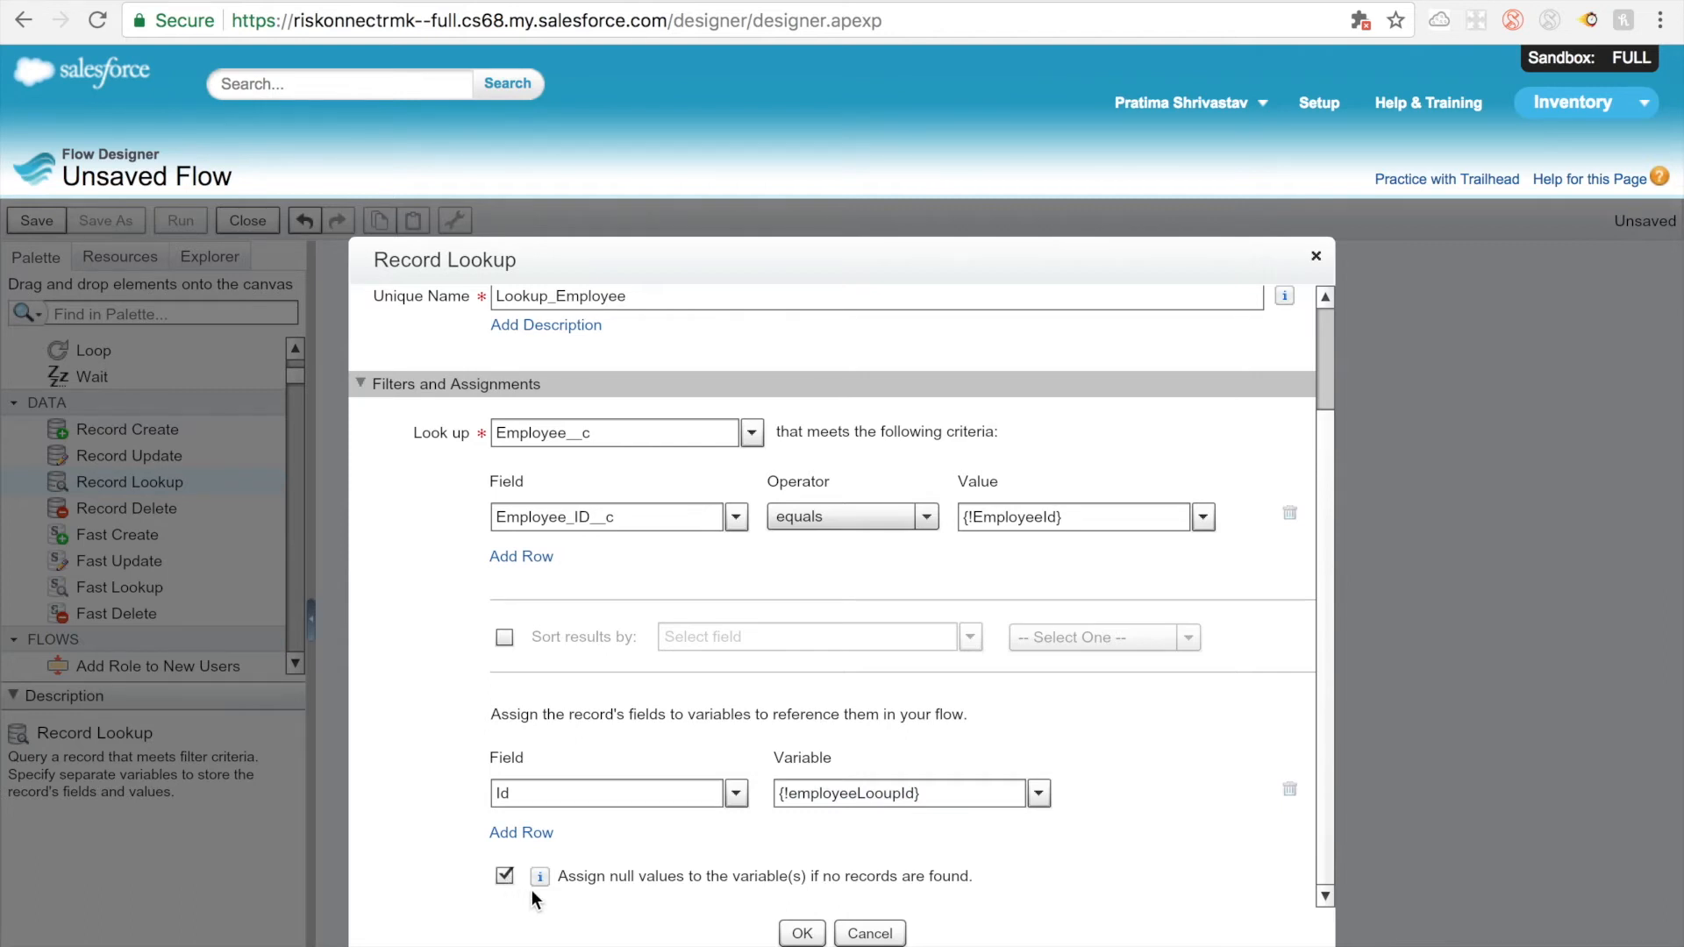
{"action": "left_click", "coordinate": [802, 933]}
{"action": "mouse_move", "coordinate": [616, 432]}
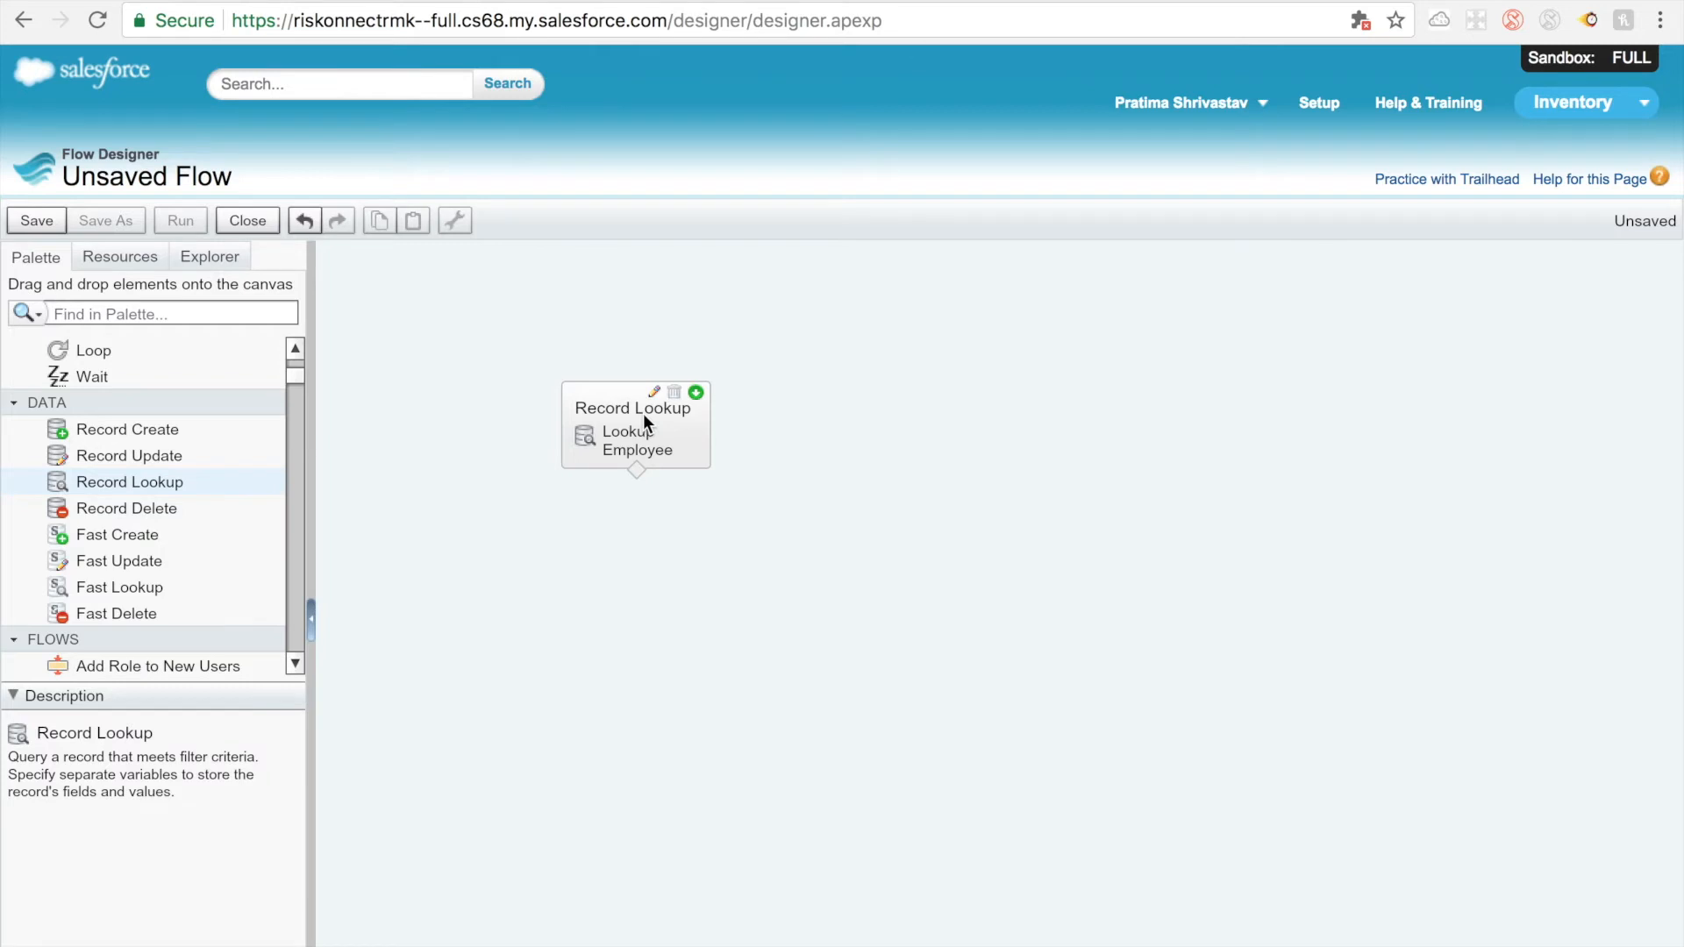
Step: Add a Record Update element below the lookup, name it upDateClaim and let its unique name fill in
{"action": "left_click_drag", "start_coordinate": [150, 454], "coordinate": [629, 588]}
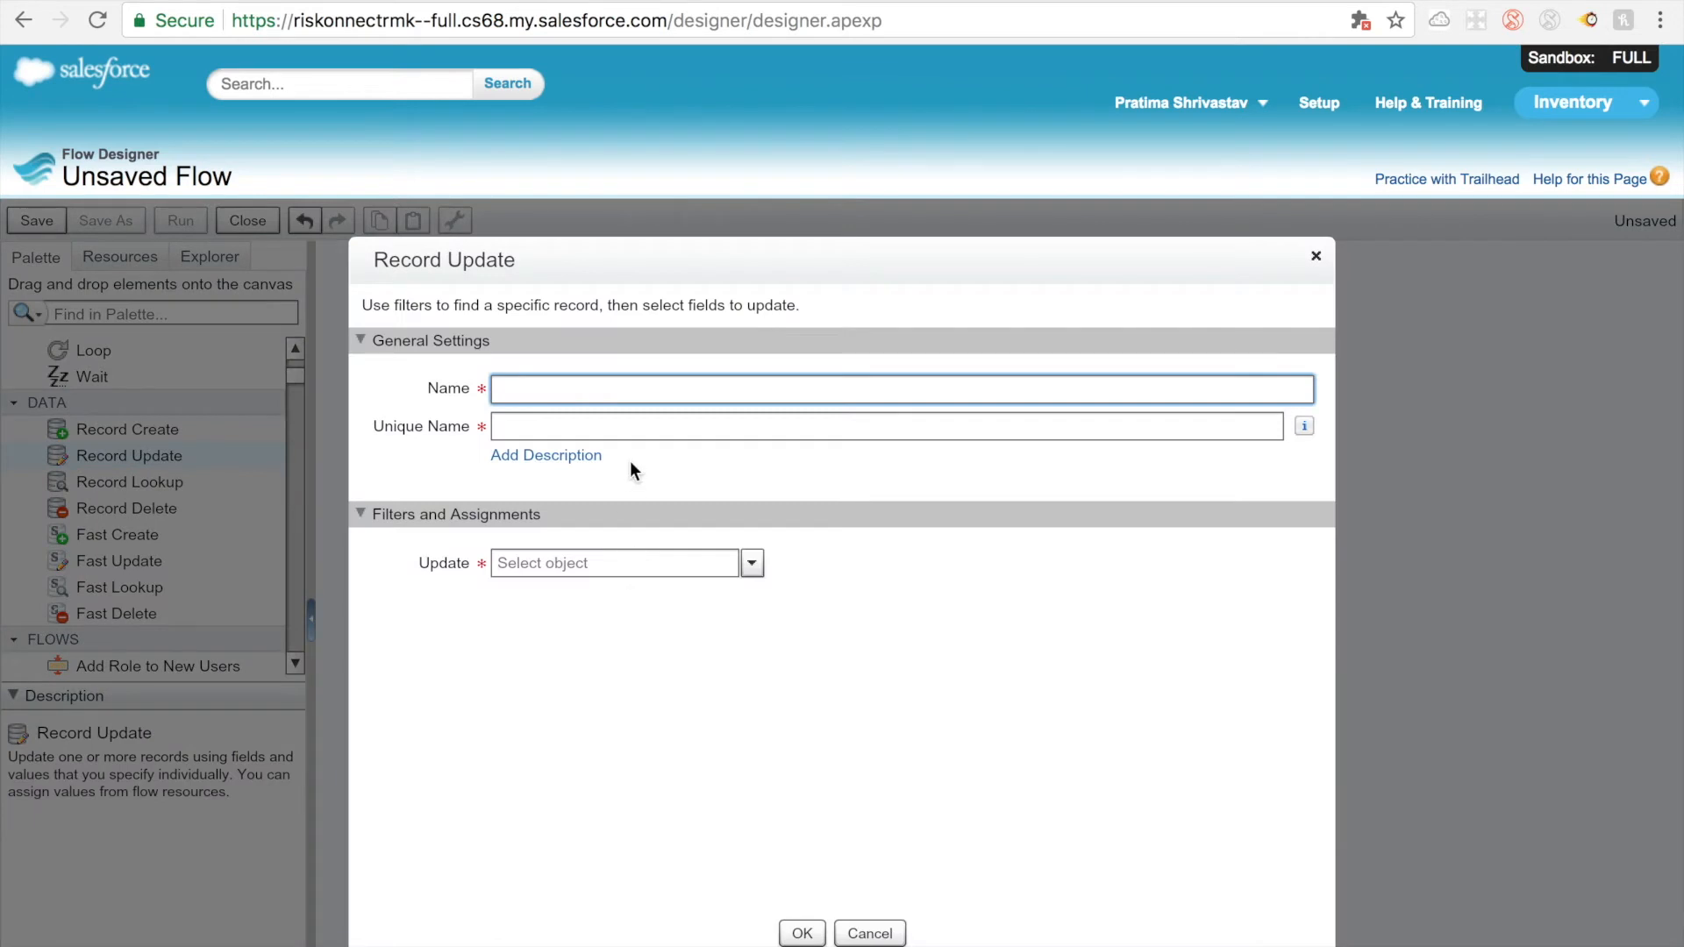
{"action": "type", "text": "upDateClaim"}
{"action": "left_click", "coordinate": [632, 421]}
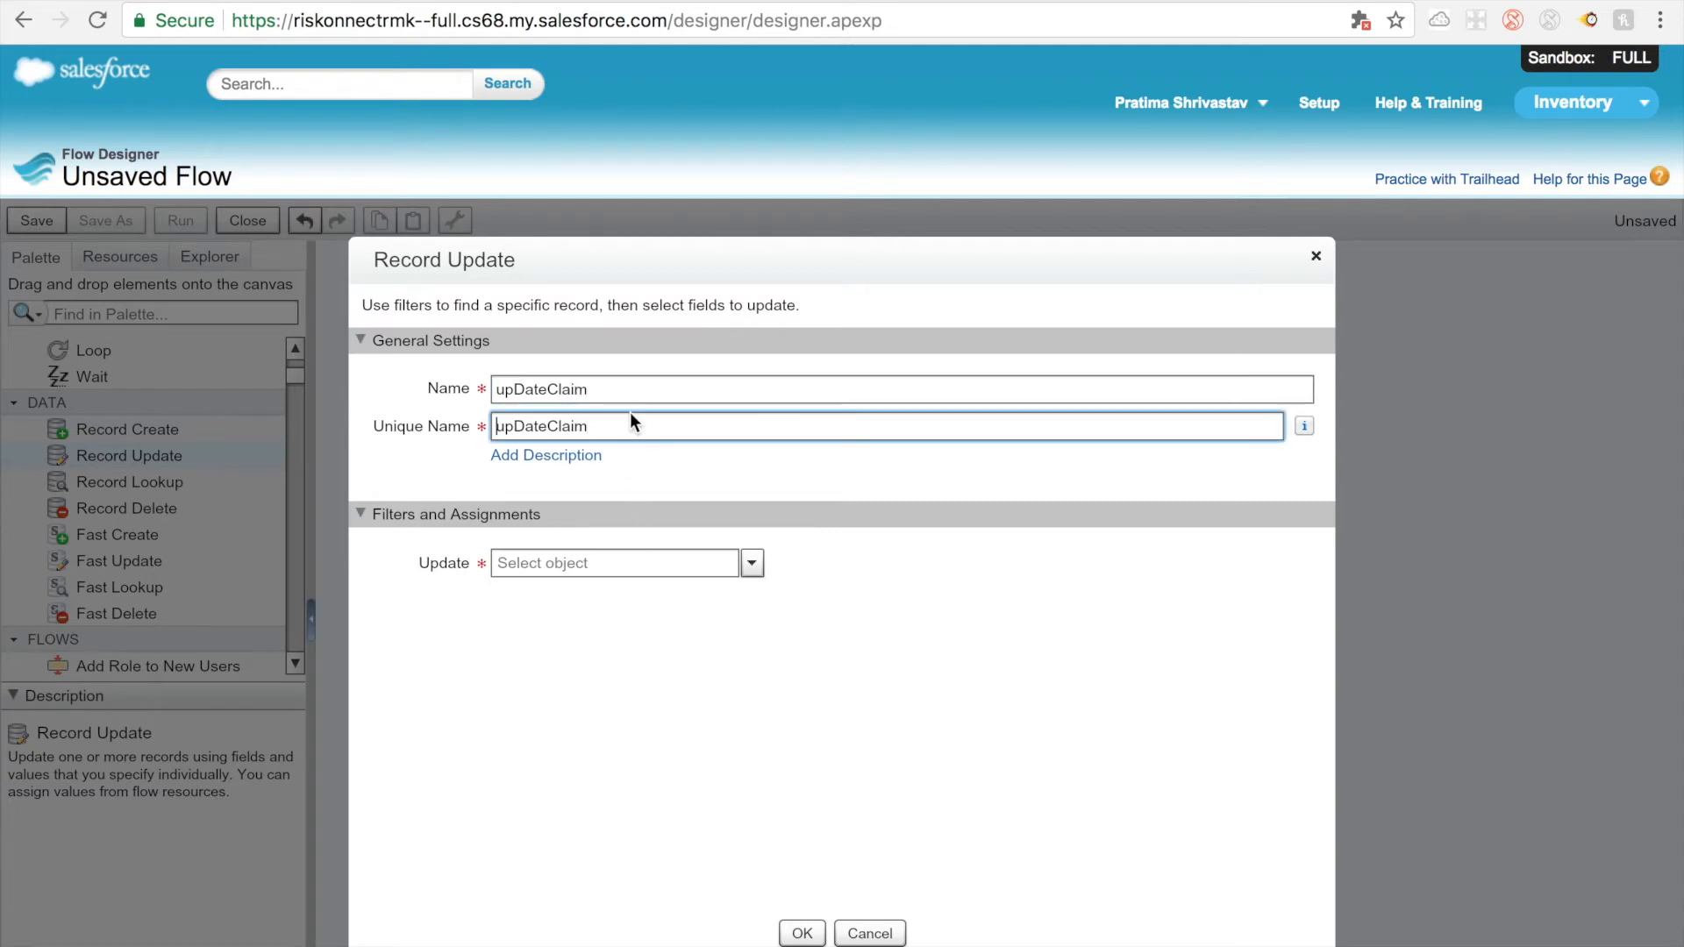
Step: Set the custom object Claim__c as the object to update
{"action": "left_click", "coordinate": [673, 568]}
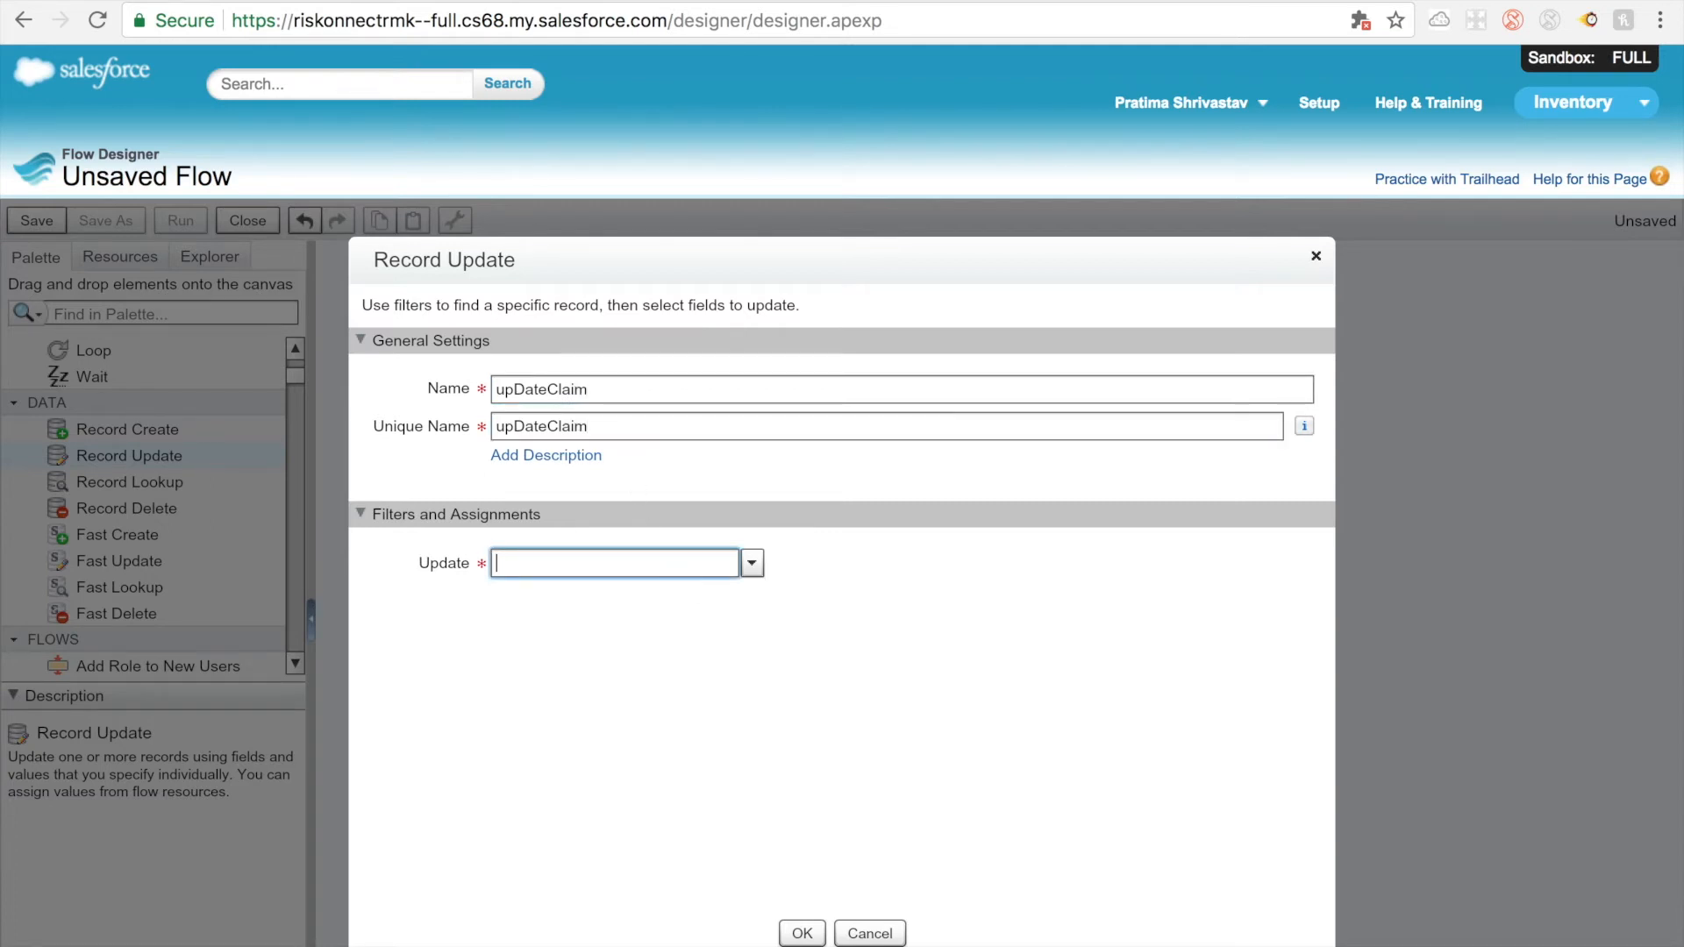
{"action": "type", "text": "clai"}
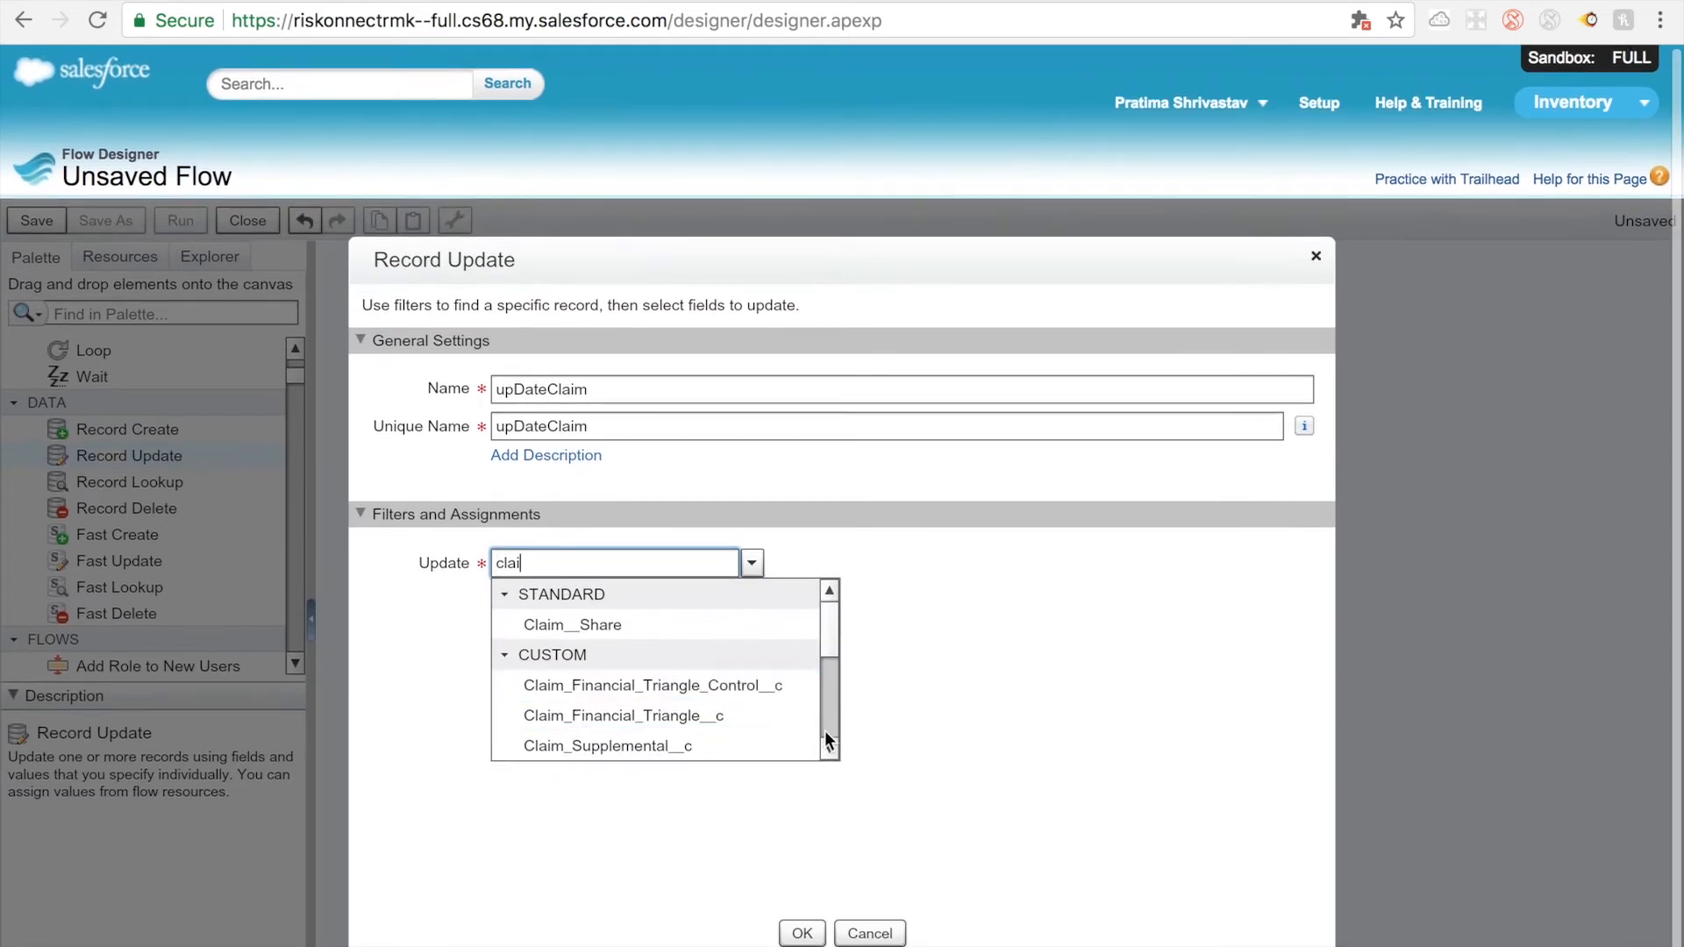
{"action": "scroll", "coordinate": [833, 749], "scroll_direction": "down", "scroll_amount": 3}
{"action": "left_click", "coordinate": [590, 713]}
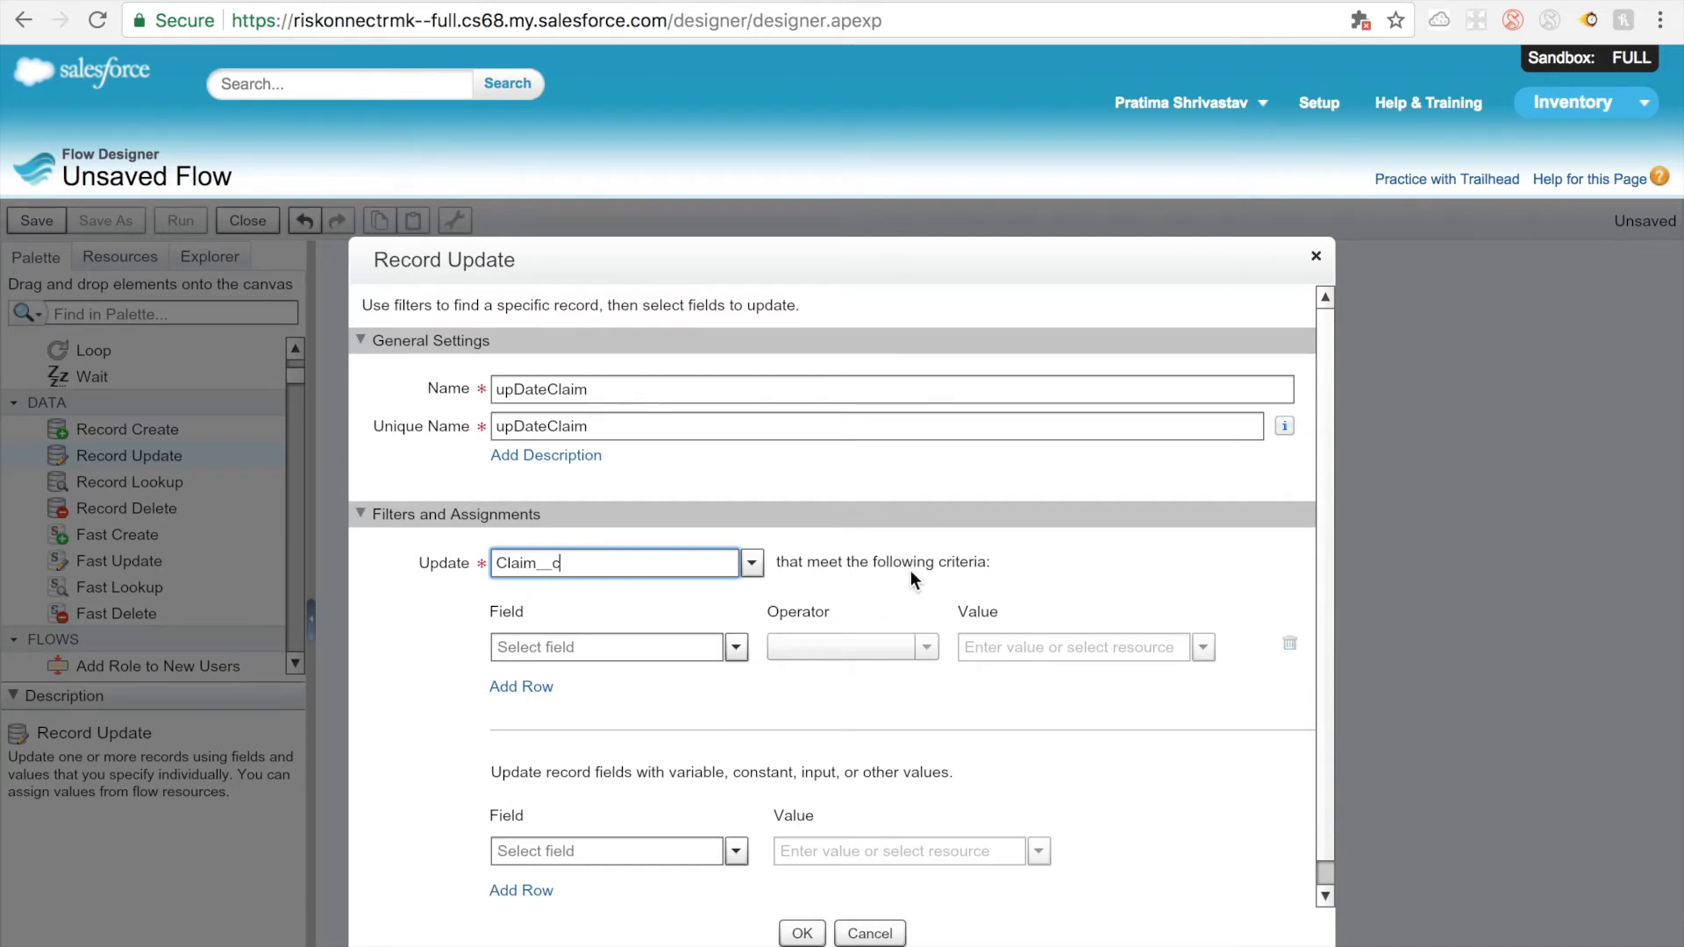
Step: Set the first update criterion's field to the claim's standard Id field with the equals operator
{"action": "left_click", "coordinate": [677, 650]}
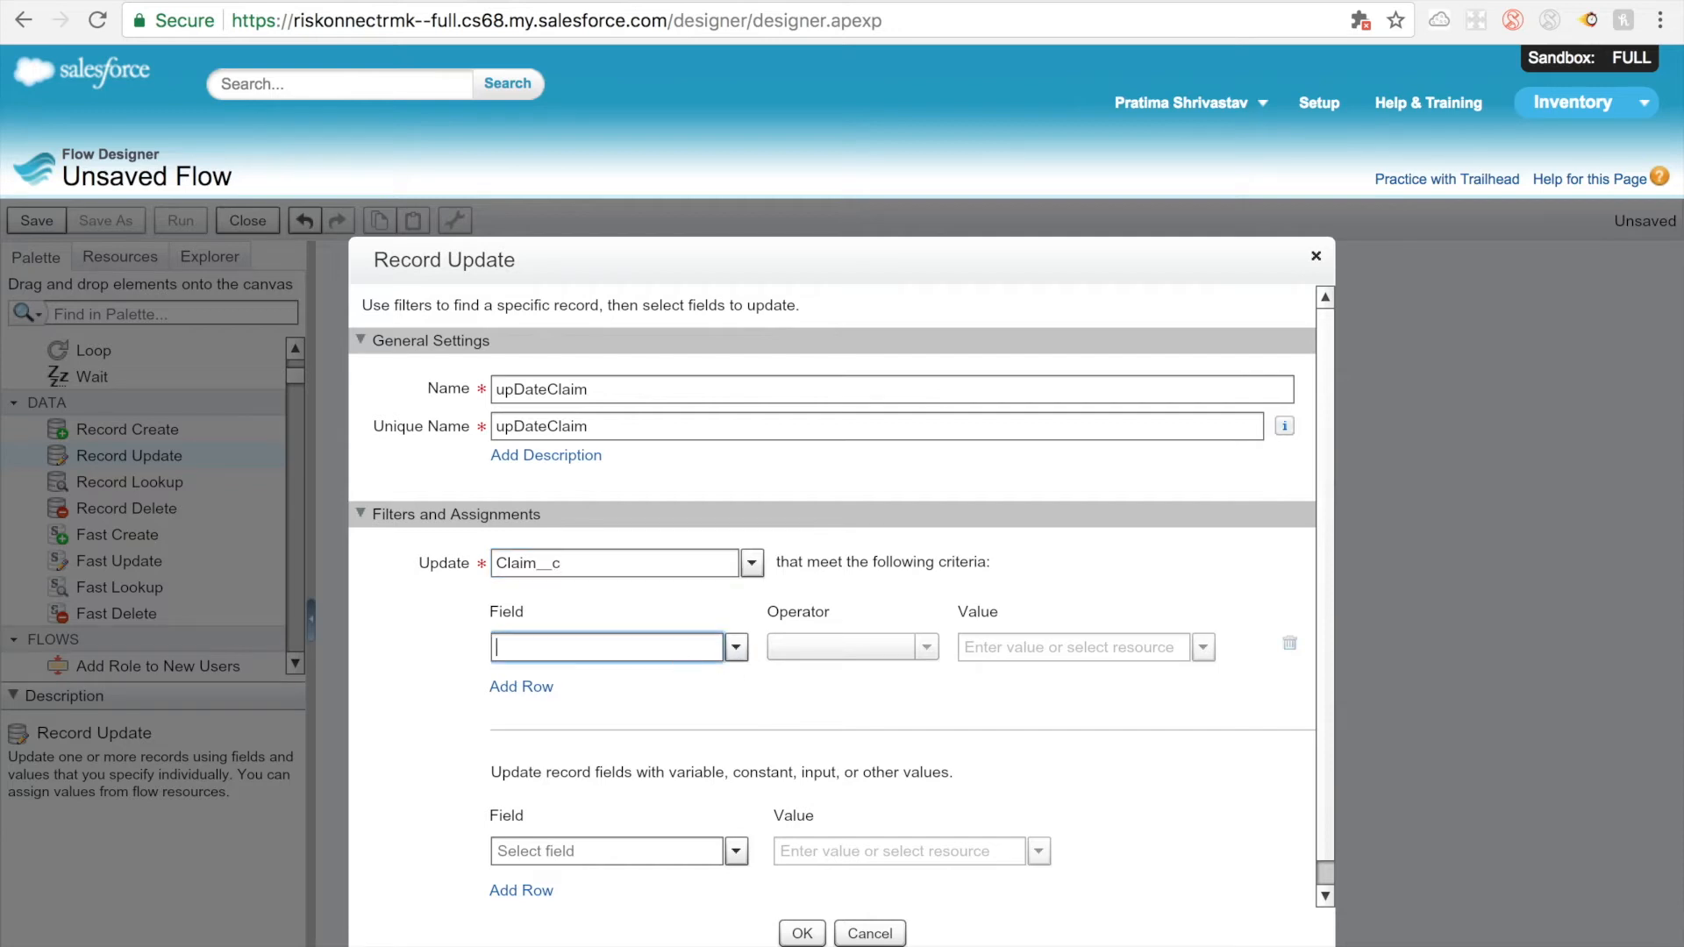
{"action": "type", "text": "Id"}
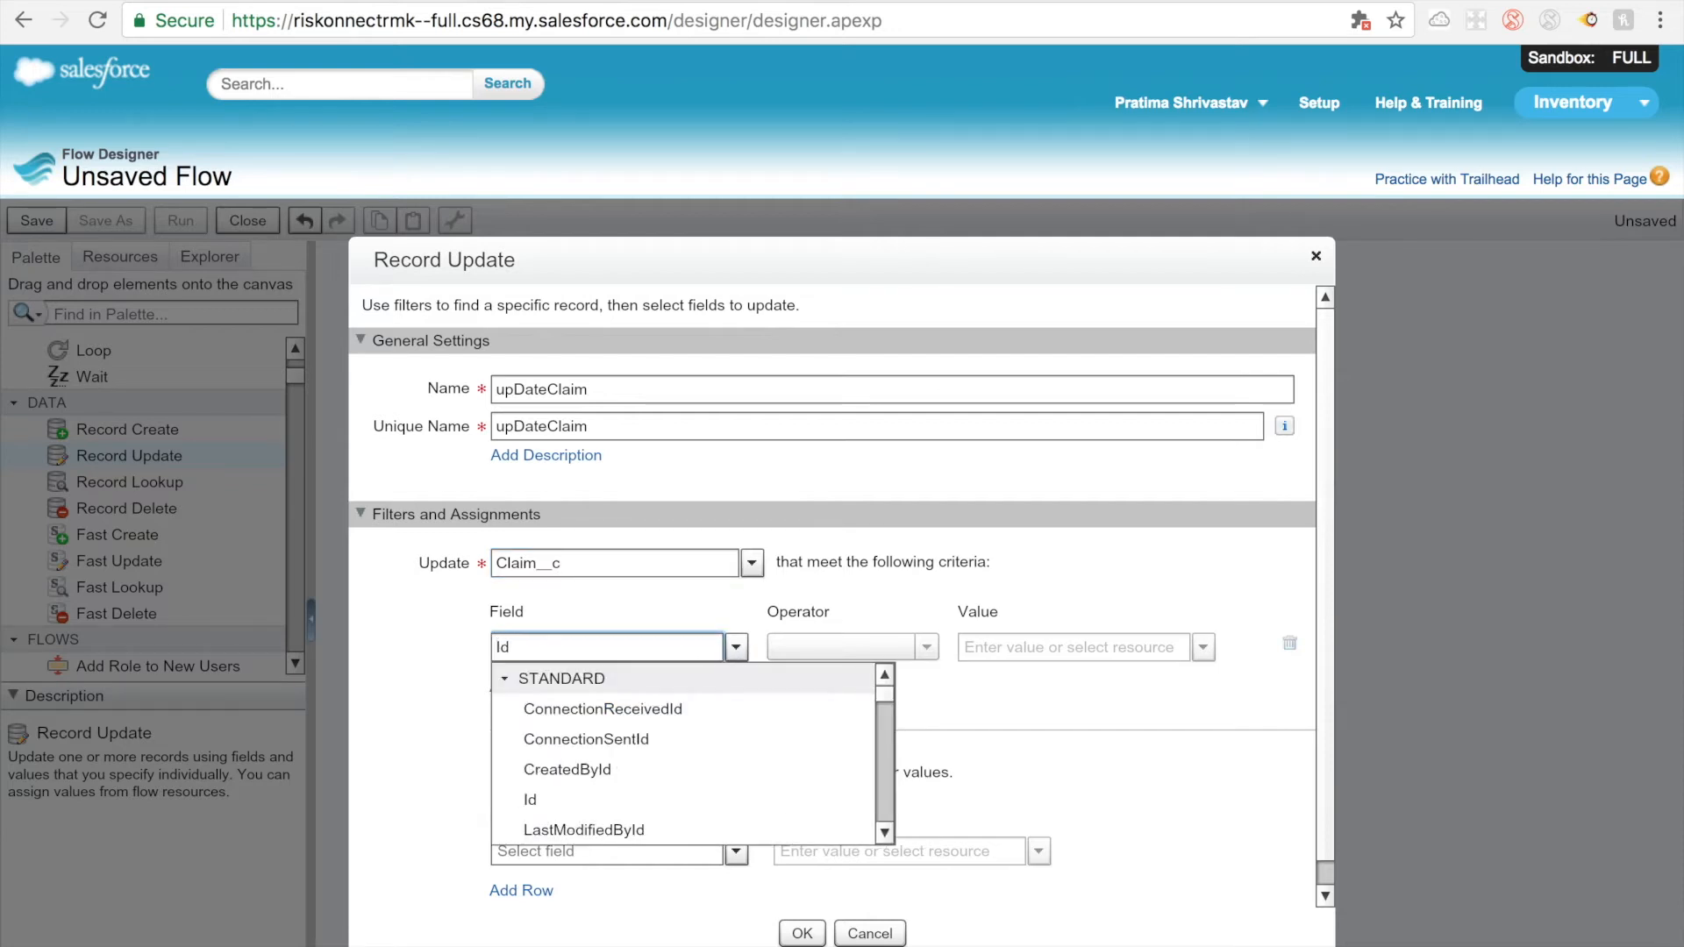
{"action": "left_click", "coordinate": [669, 788]}
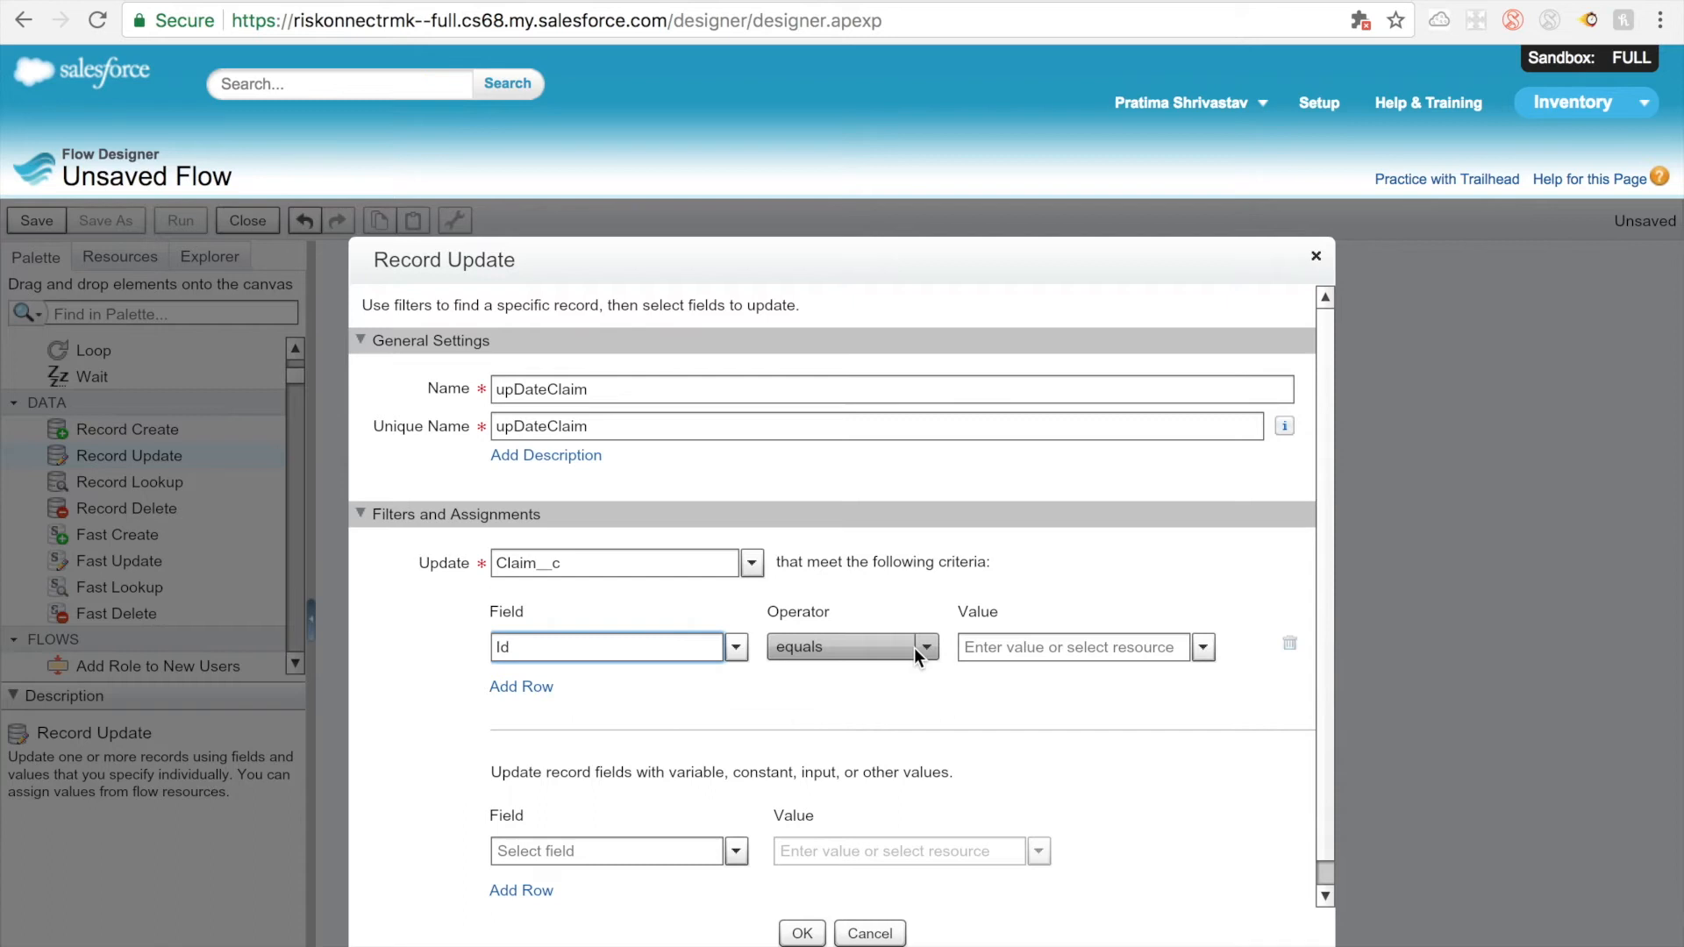
Step: Create a text variable named ClaimId with input/output type Input and Output as the value of the Id criterion
{"action": "left_click", "coordinate": [1196, 648]}
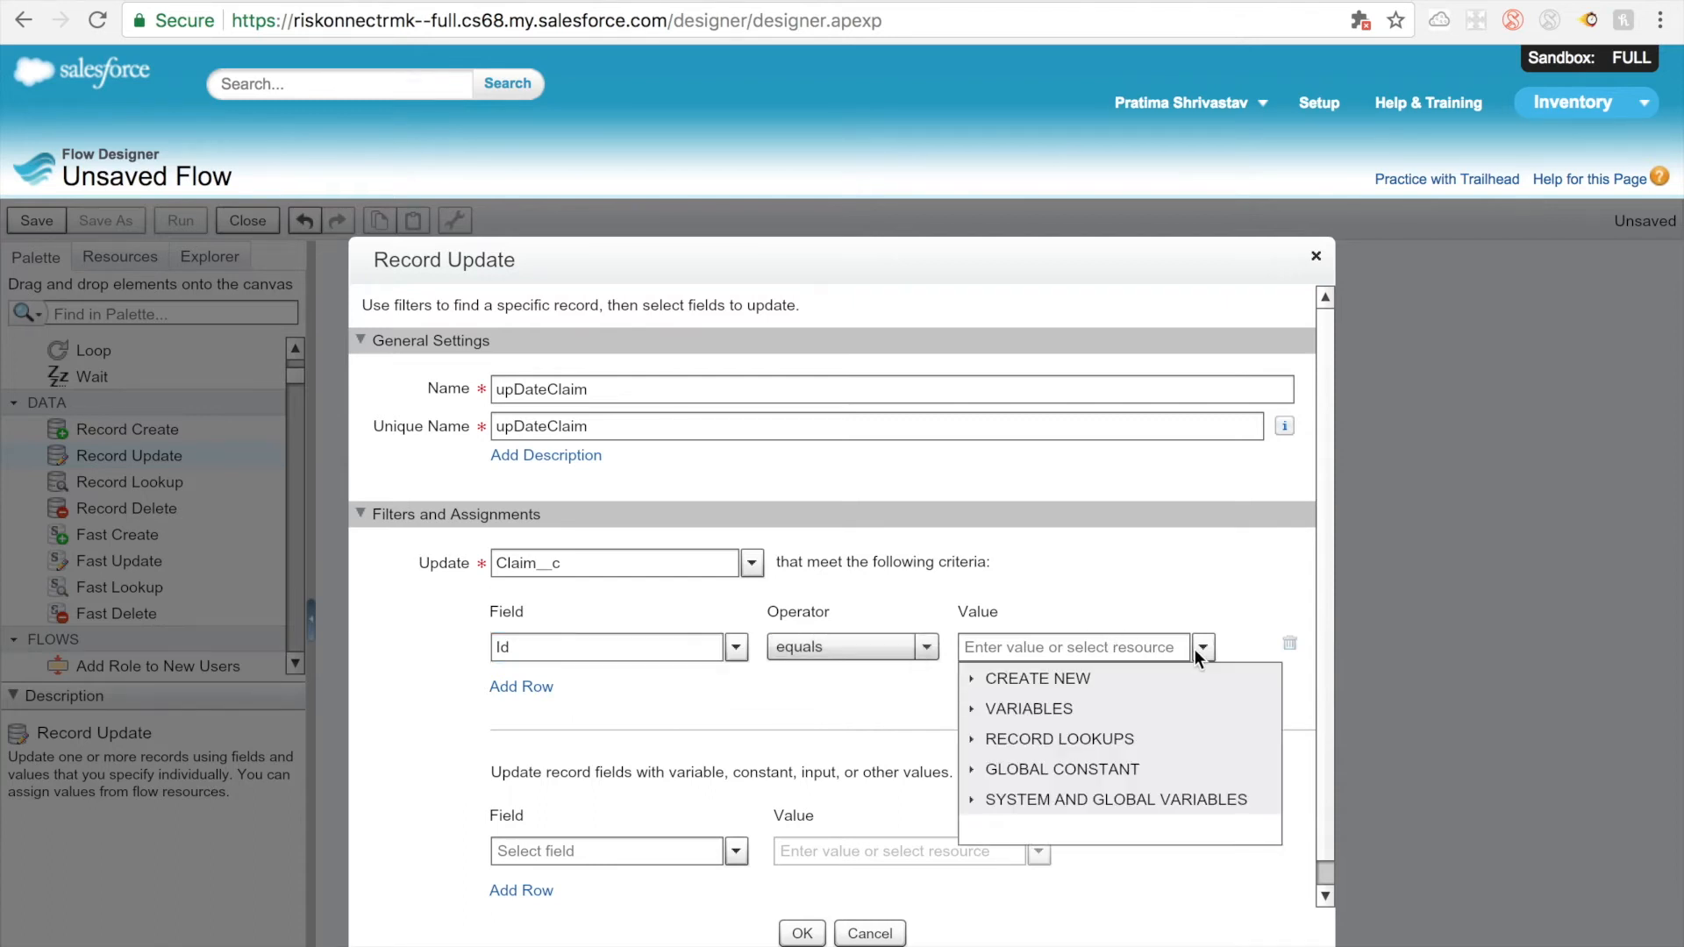
{"action": "left_click", "coordinate": [973, 681]}
{"action": "left_click", "coordinate": [1029, 711]}
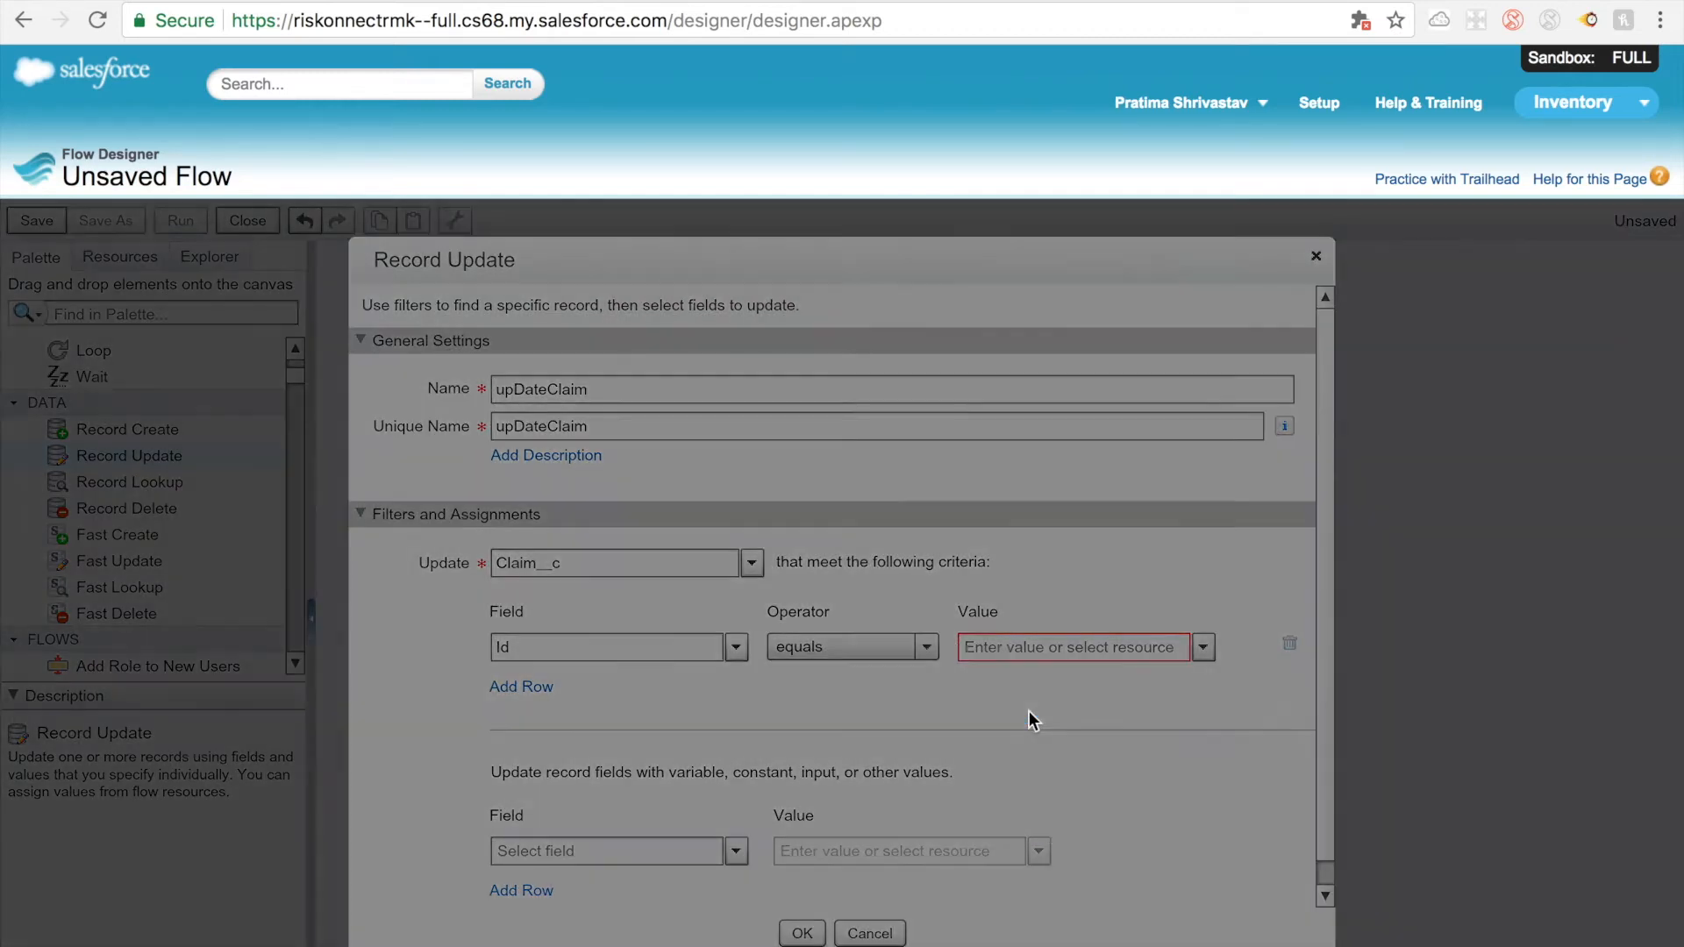
{"action": "type", "text": "C"}
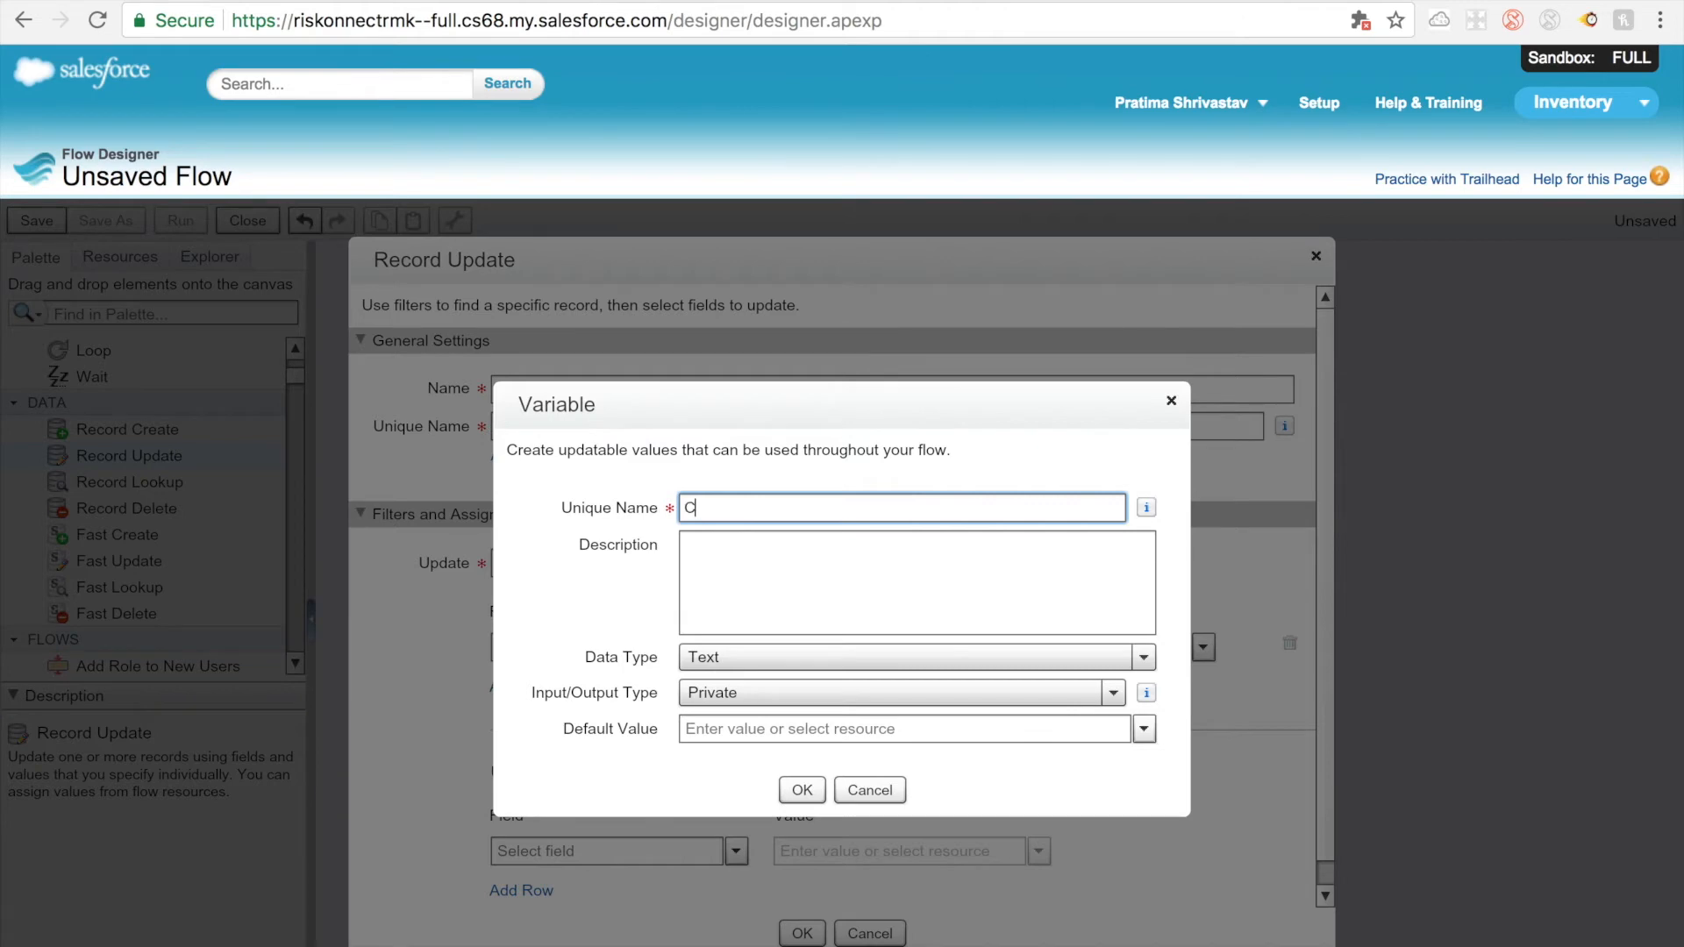
{"action": "type", "text": "laimId"}
{"action": "left_click", "coordinate": [1002, 699]}
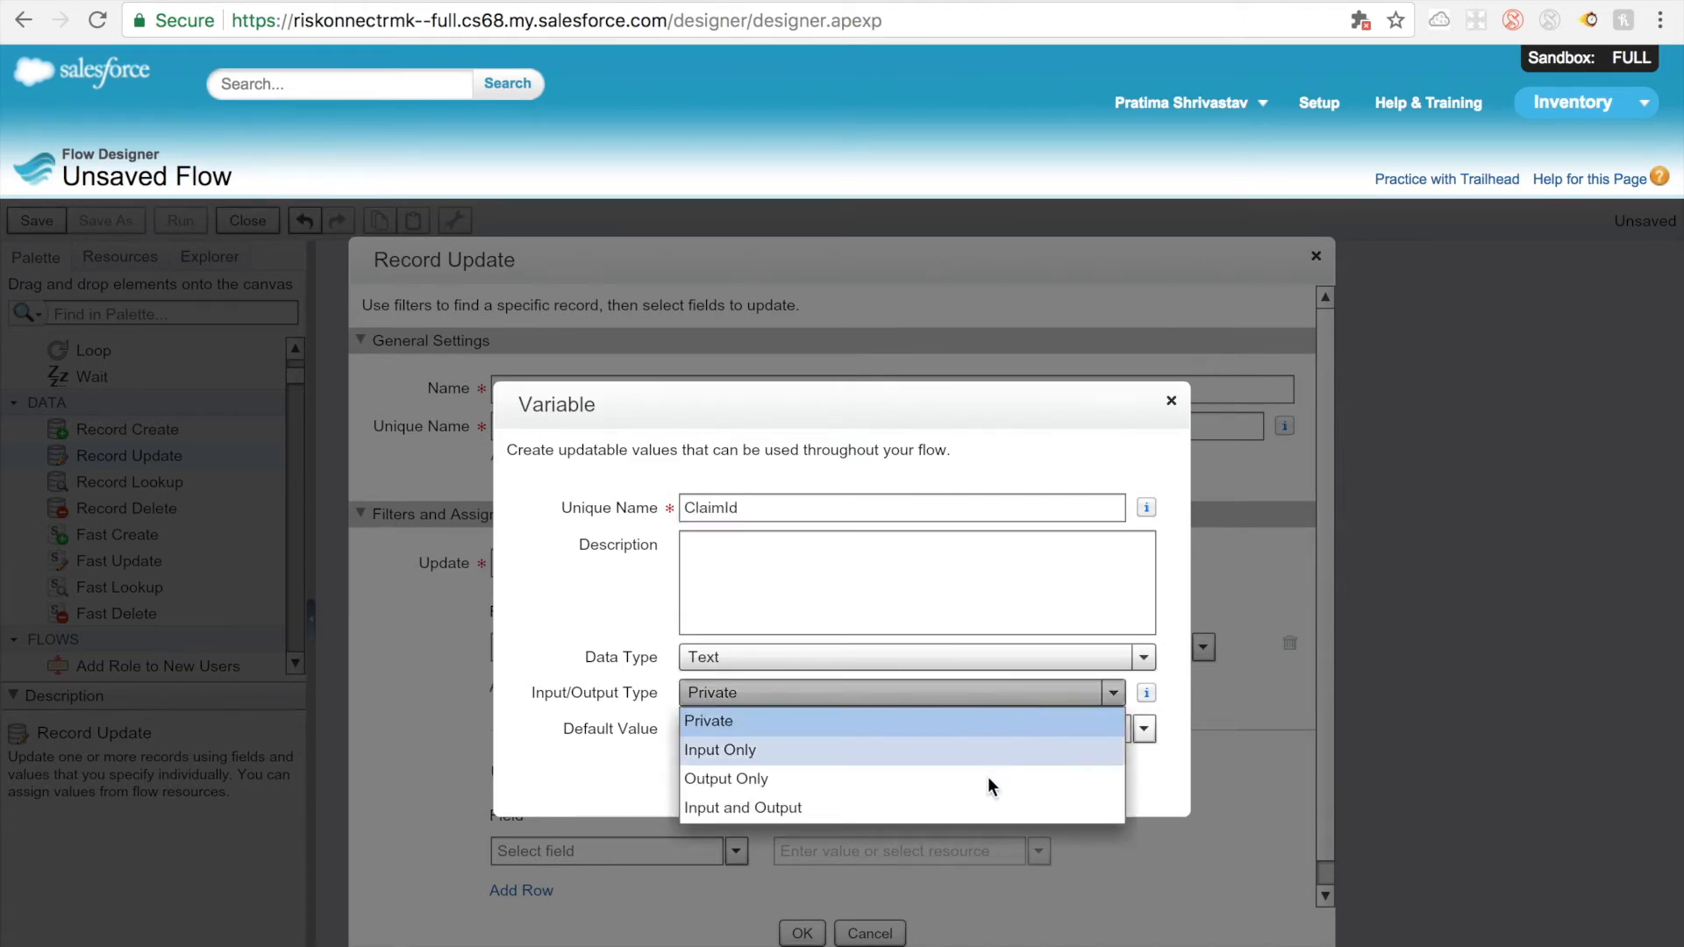
{"action": "left_click", "coordinate": [980, 812]}
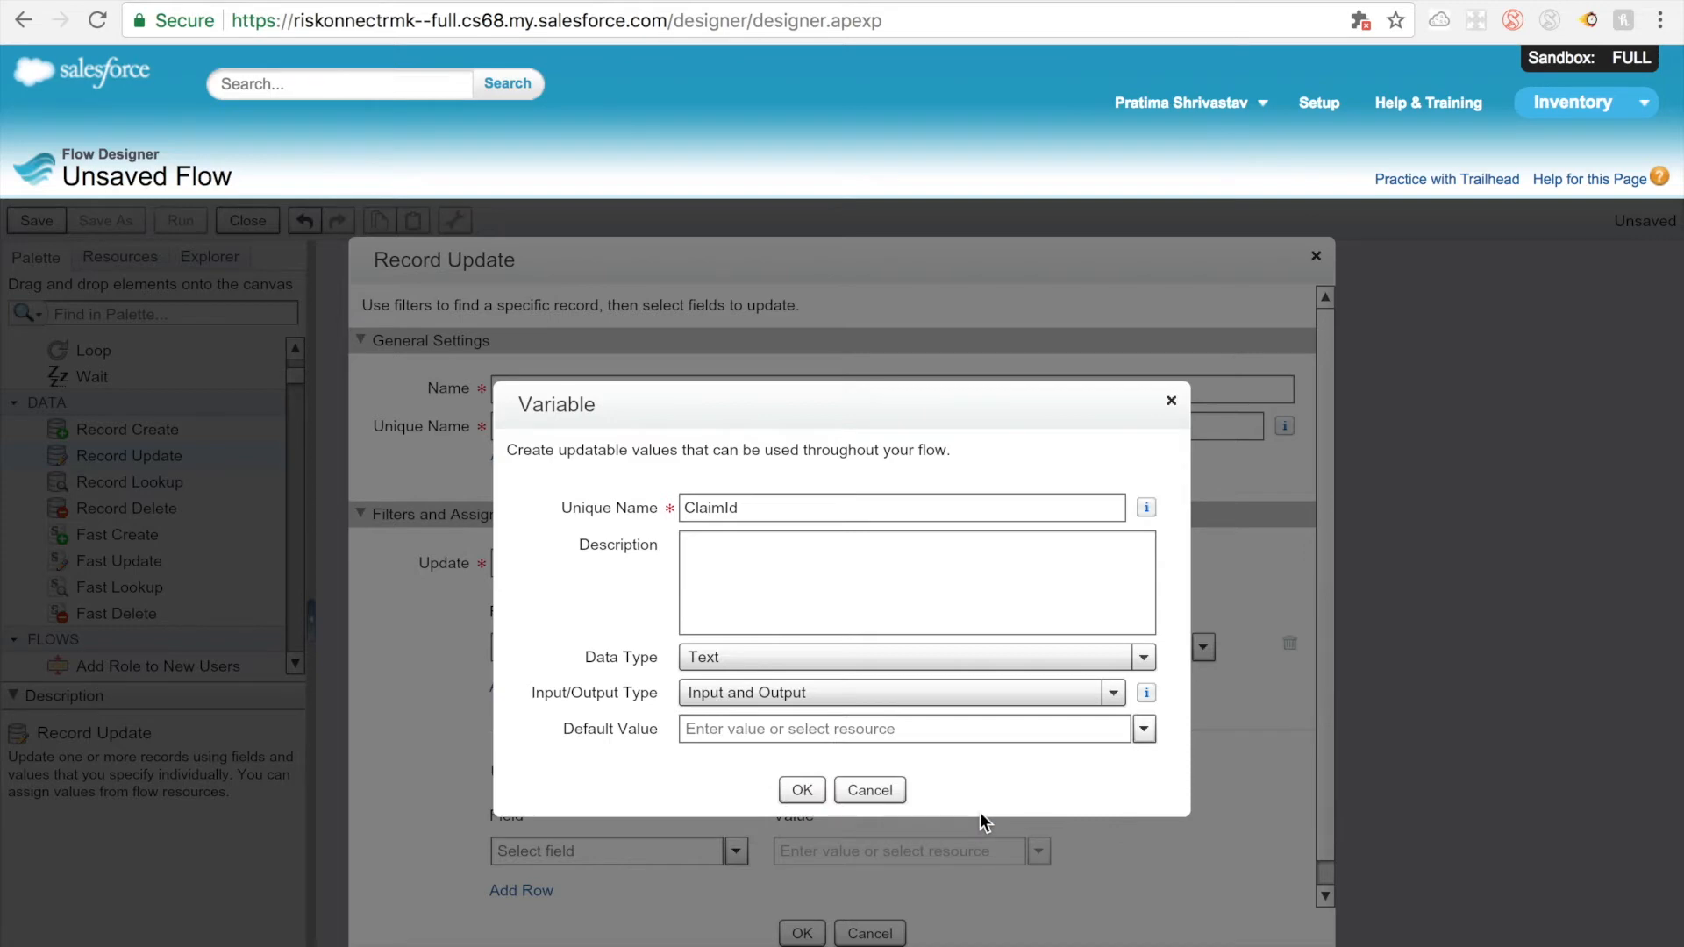
{"action": "left_click", "coordinate": [802, 789]}
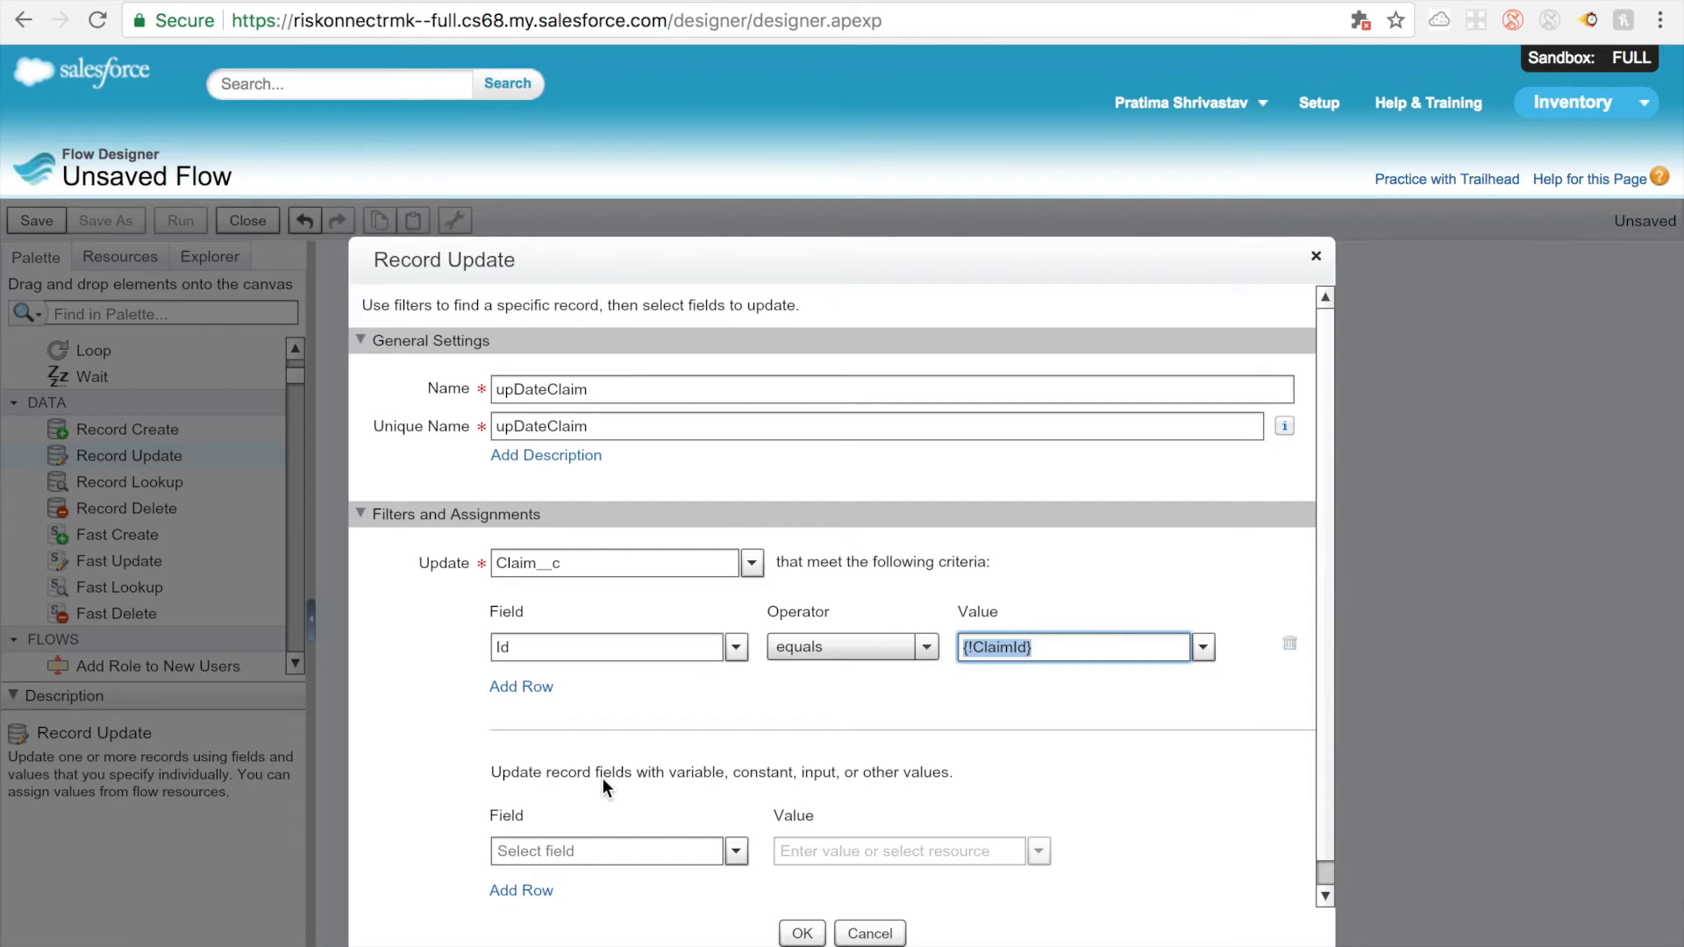
Step: Add a second update criterion on the field Employee_Id__c with the equals operator
{"action": "left_click", "coordinate": [538, 686]}
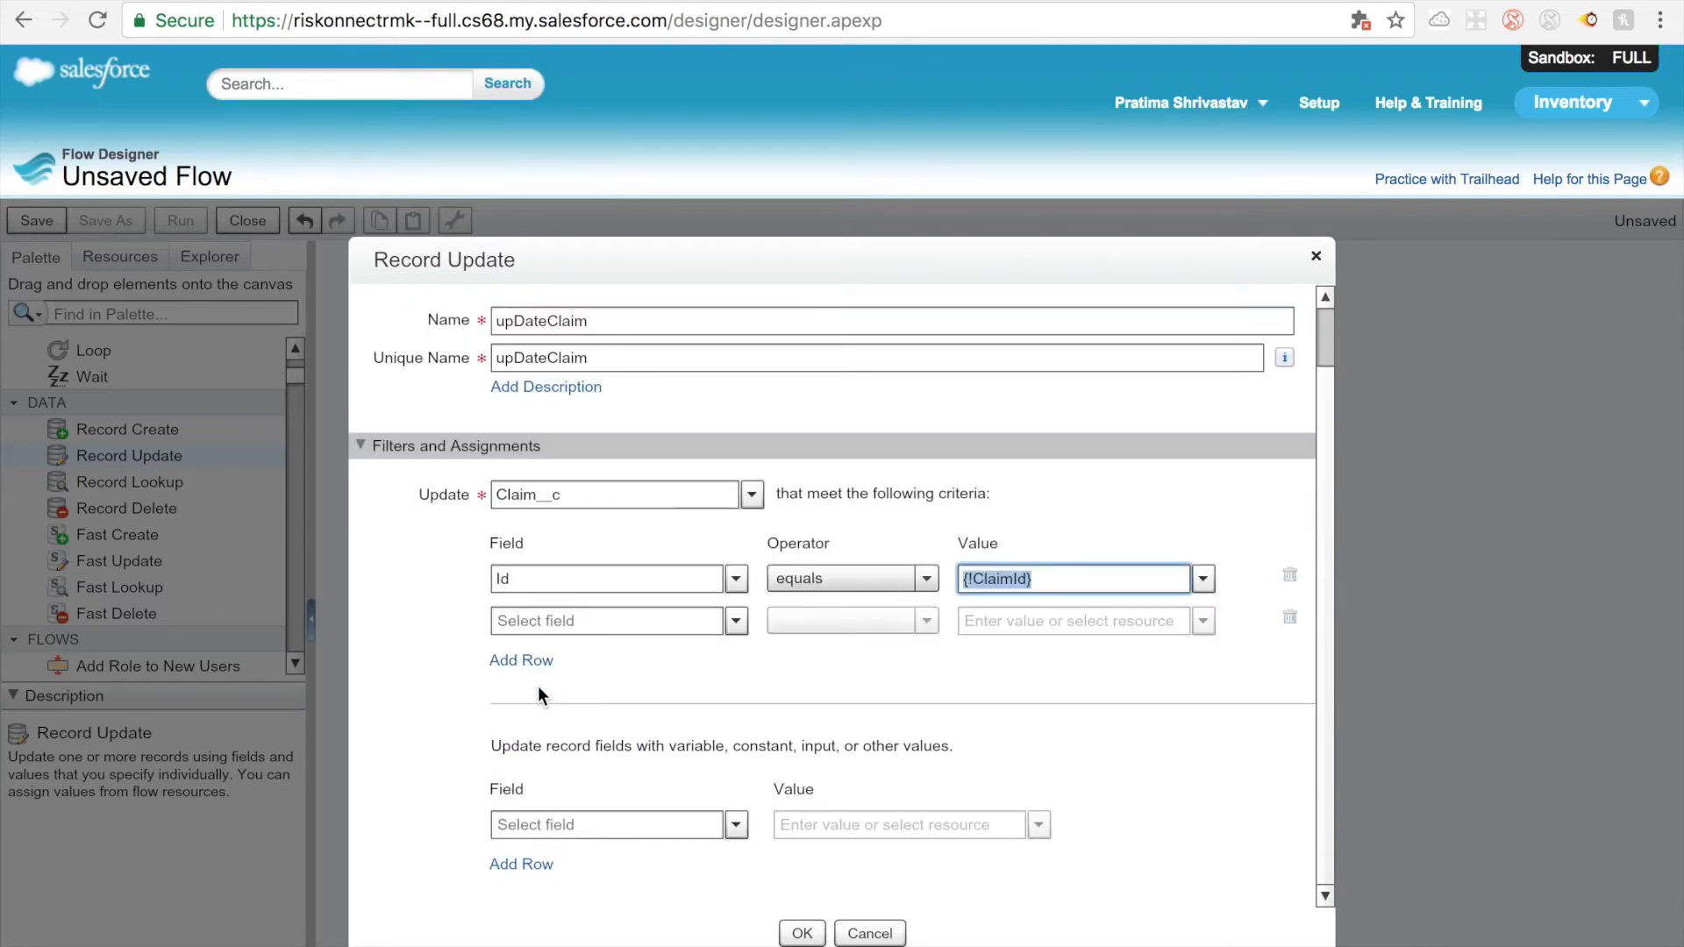
{"action": "left_click", "coordinate": [574, 623]}
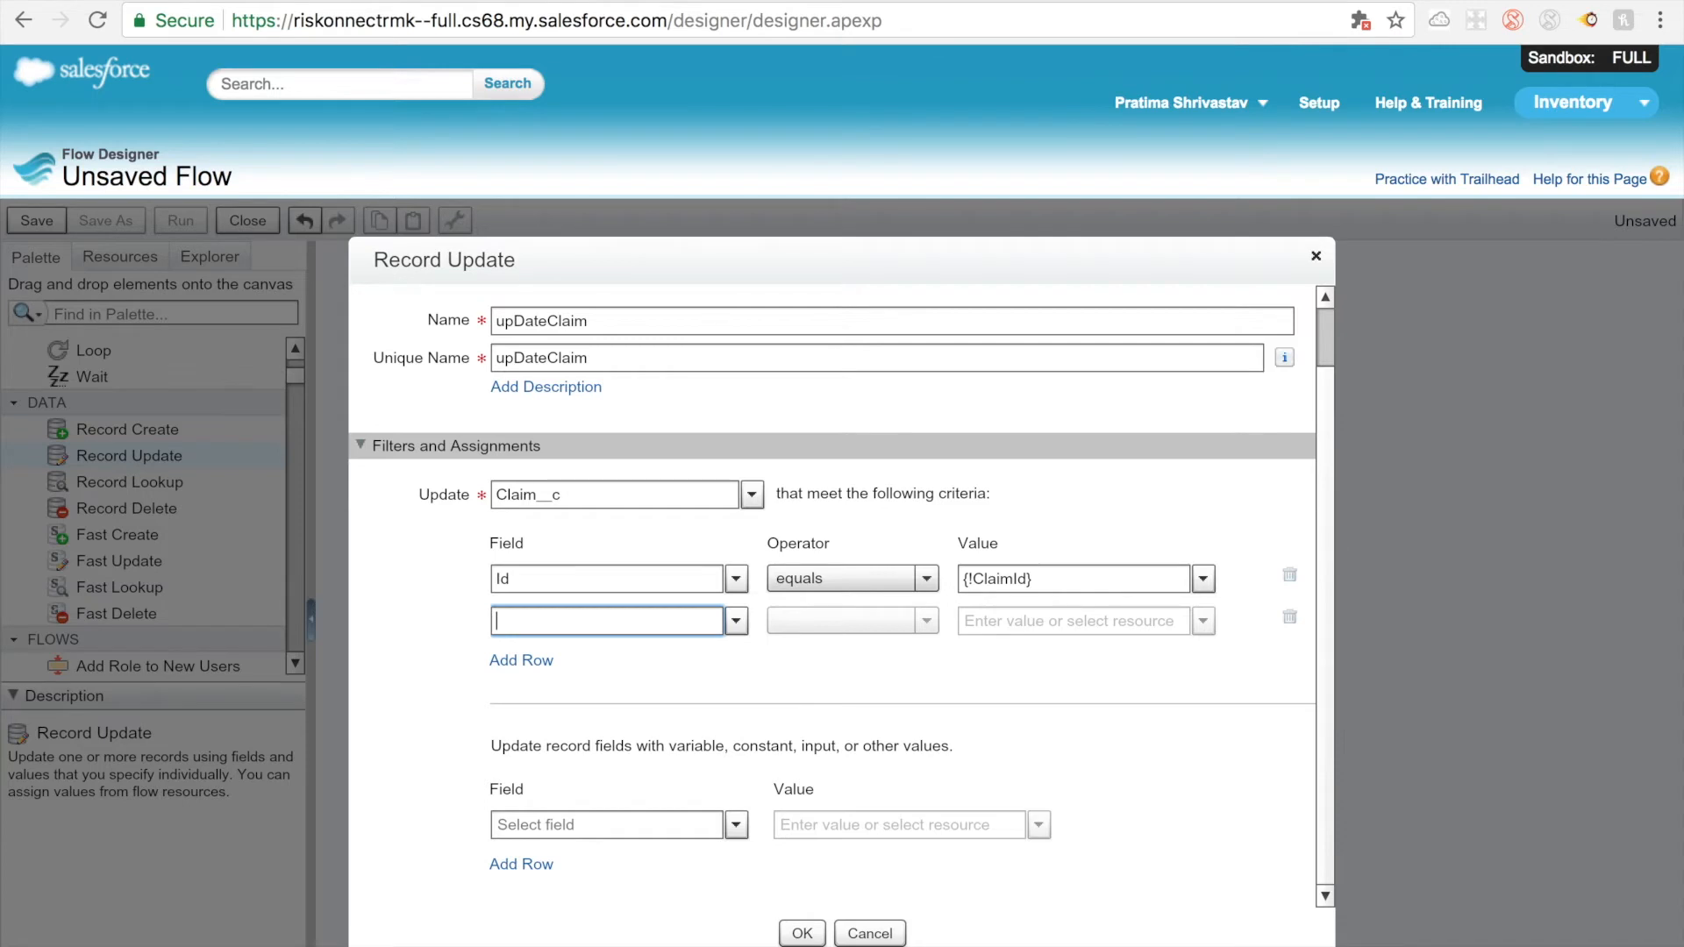
{"action": "type", "text": "emplo"}
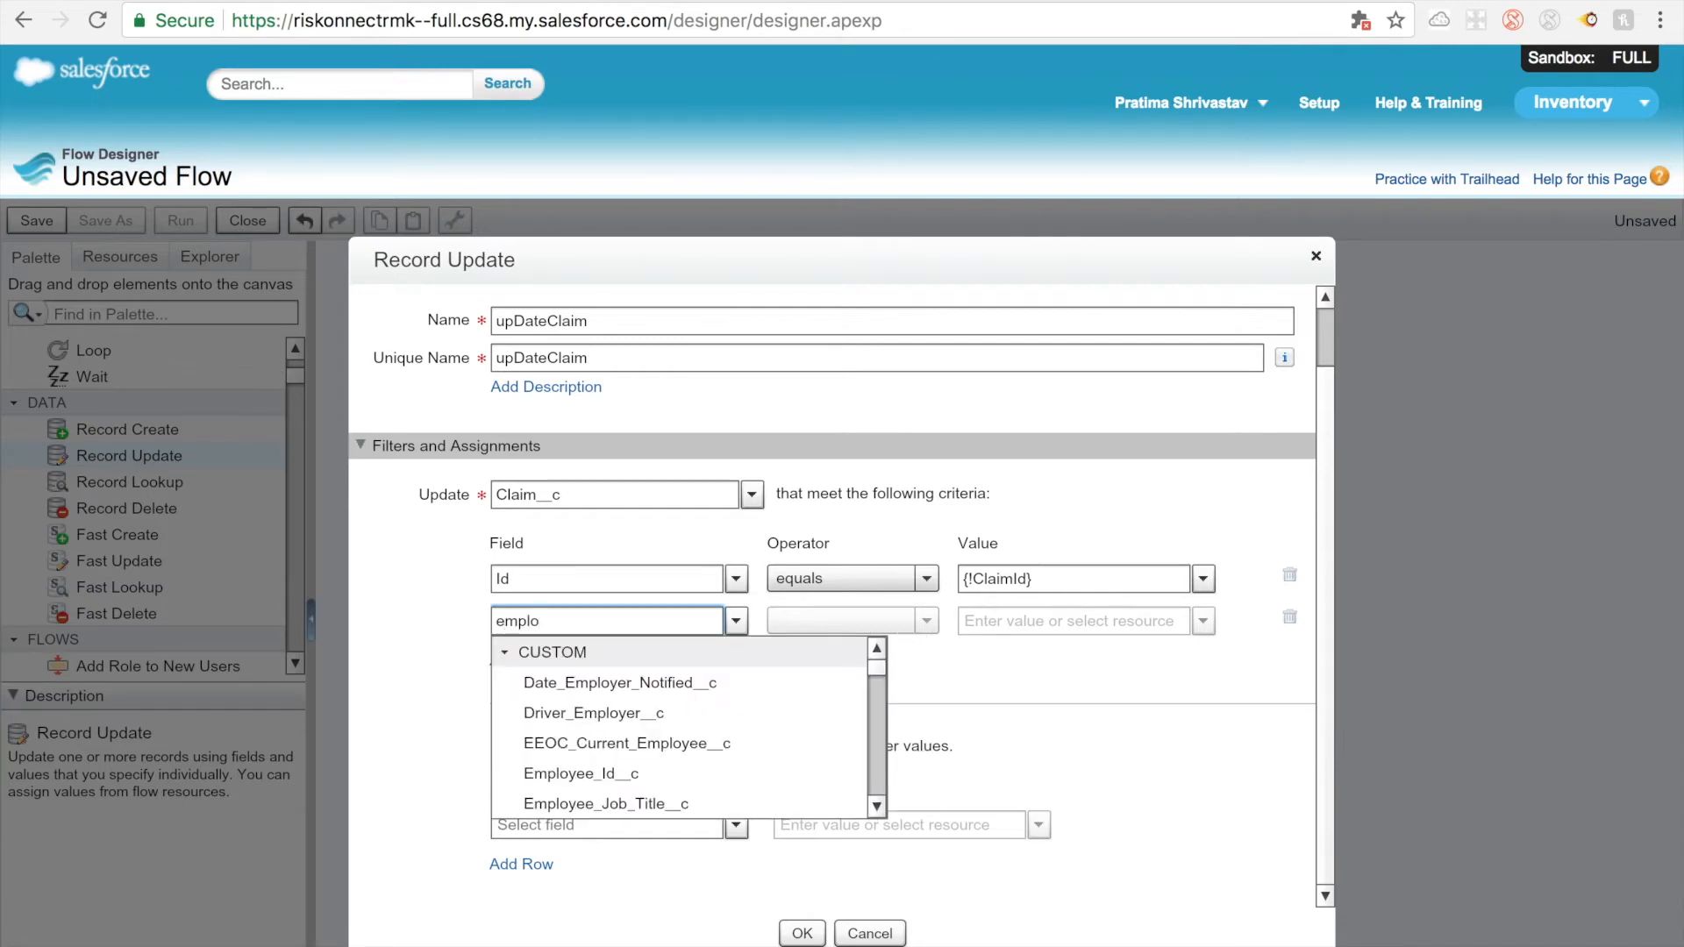
{"action": "type", "text": "ye"}
{"action": "left_click", "coordinate": [583, 775]}
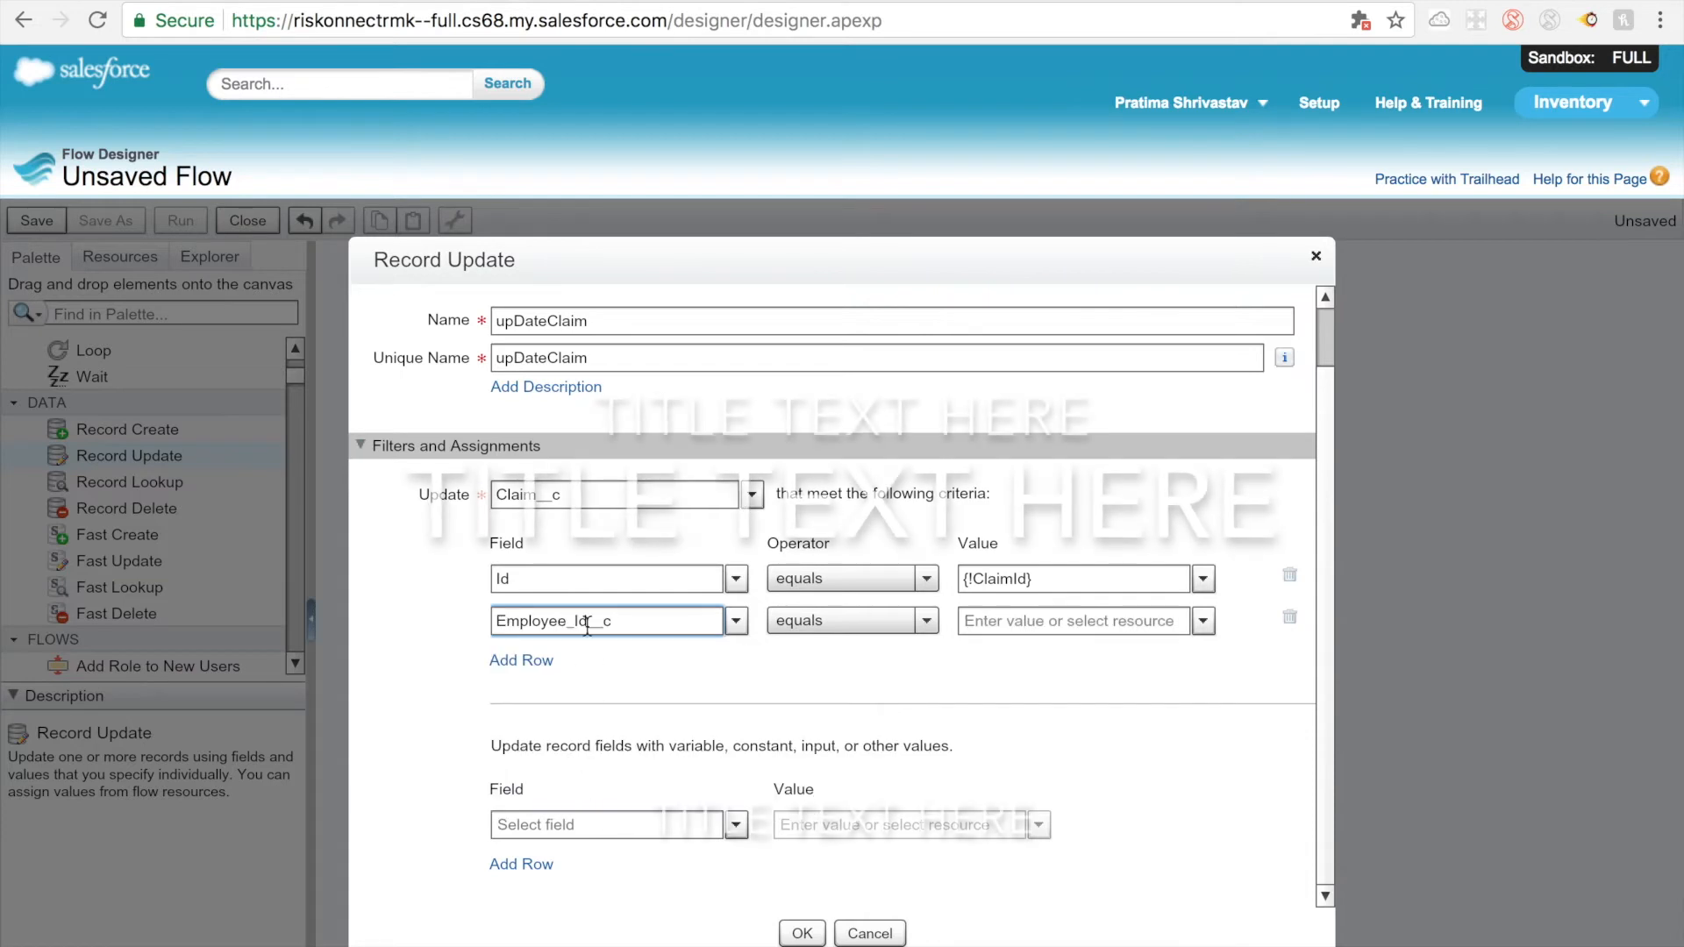
Step: Set the value of the Employee_Id__c update criterion to the existing variable EmployeeId
{"action": "left_click", "coordinate": [583, 582]}
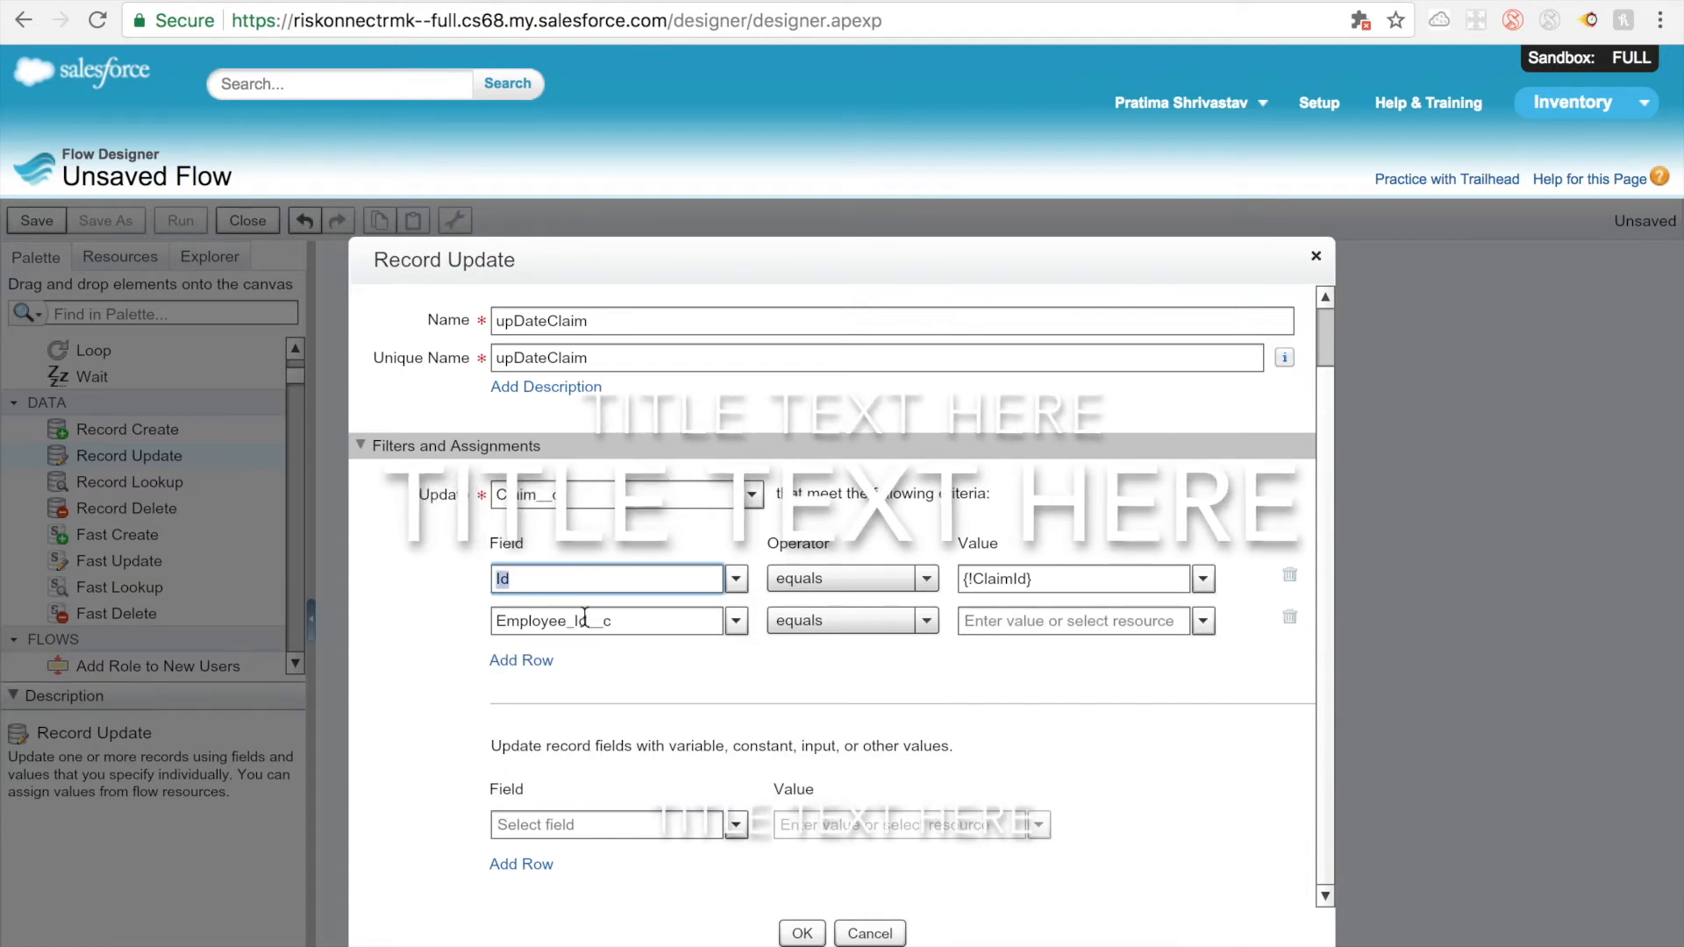
{"action": "left_click", "coordinate": [636, 621]}
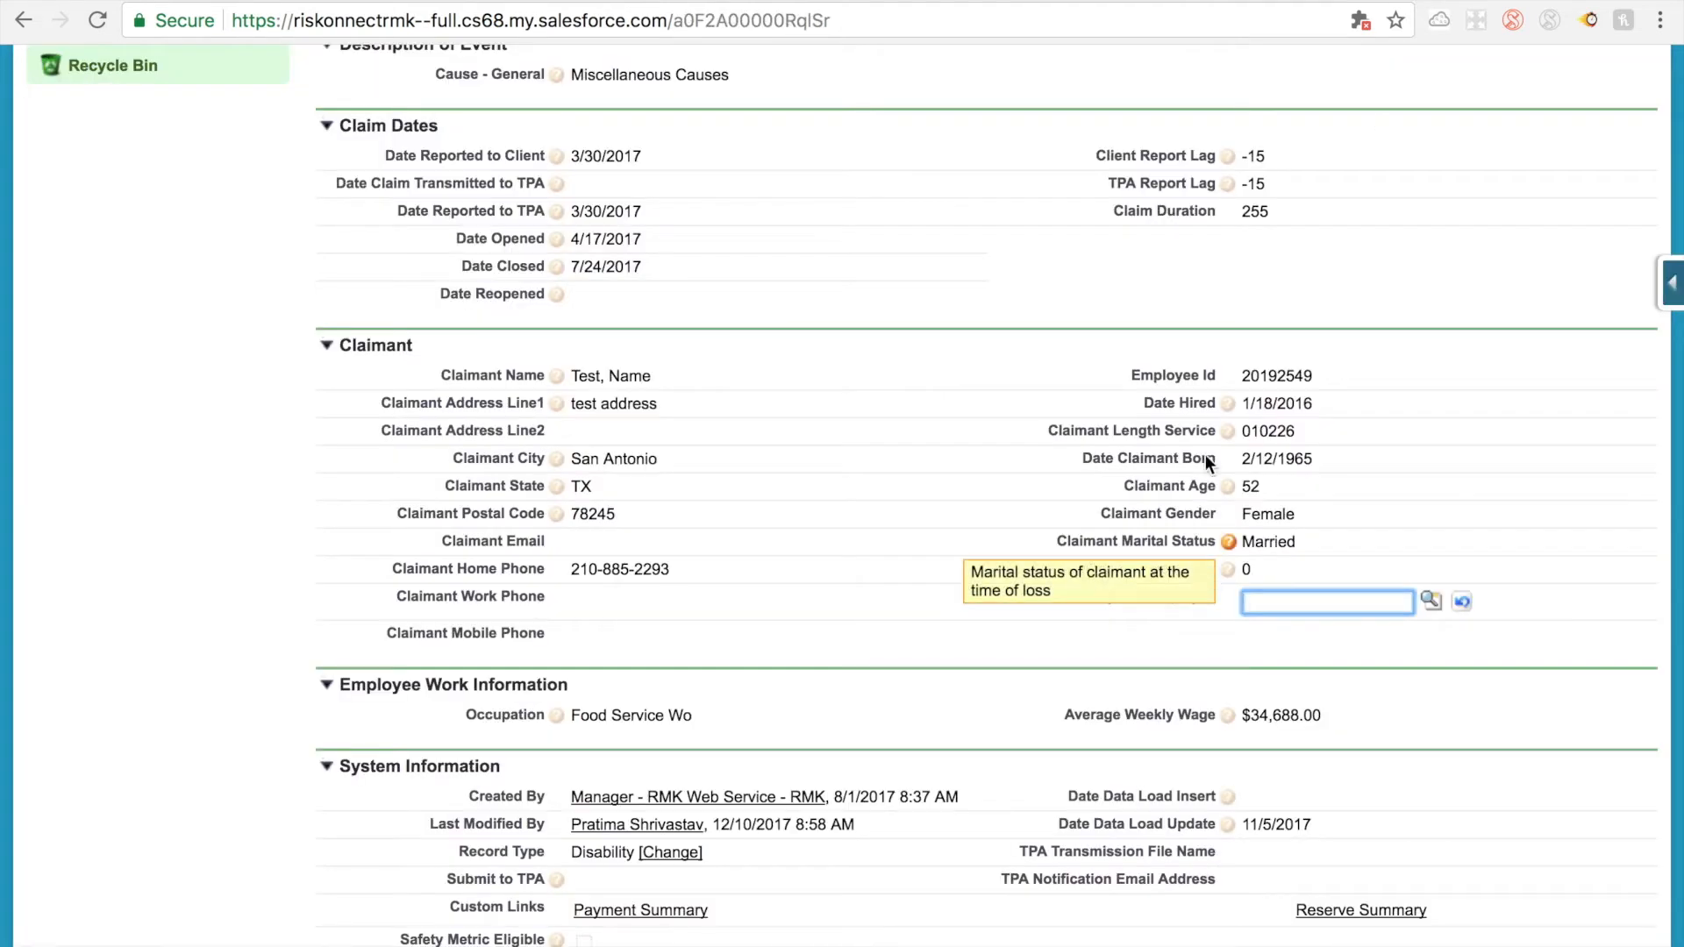
{"action": "left_click", "coordinate": [1489, 1]}
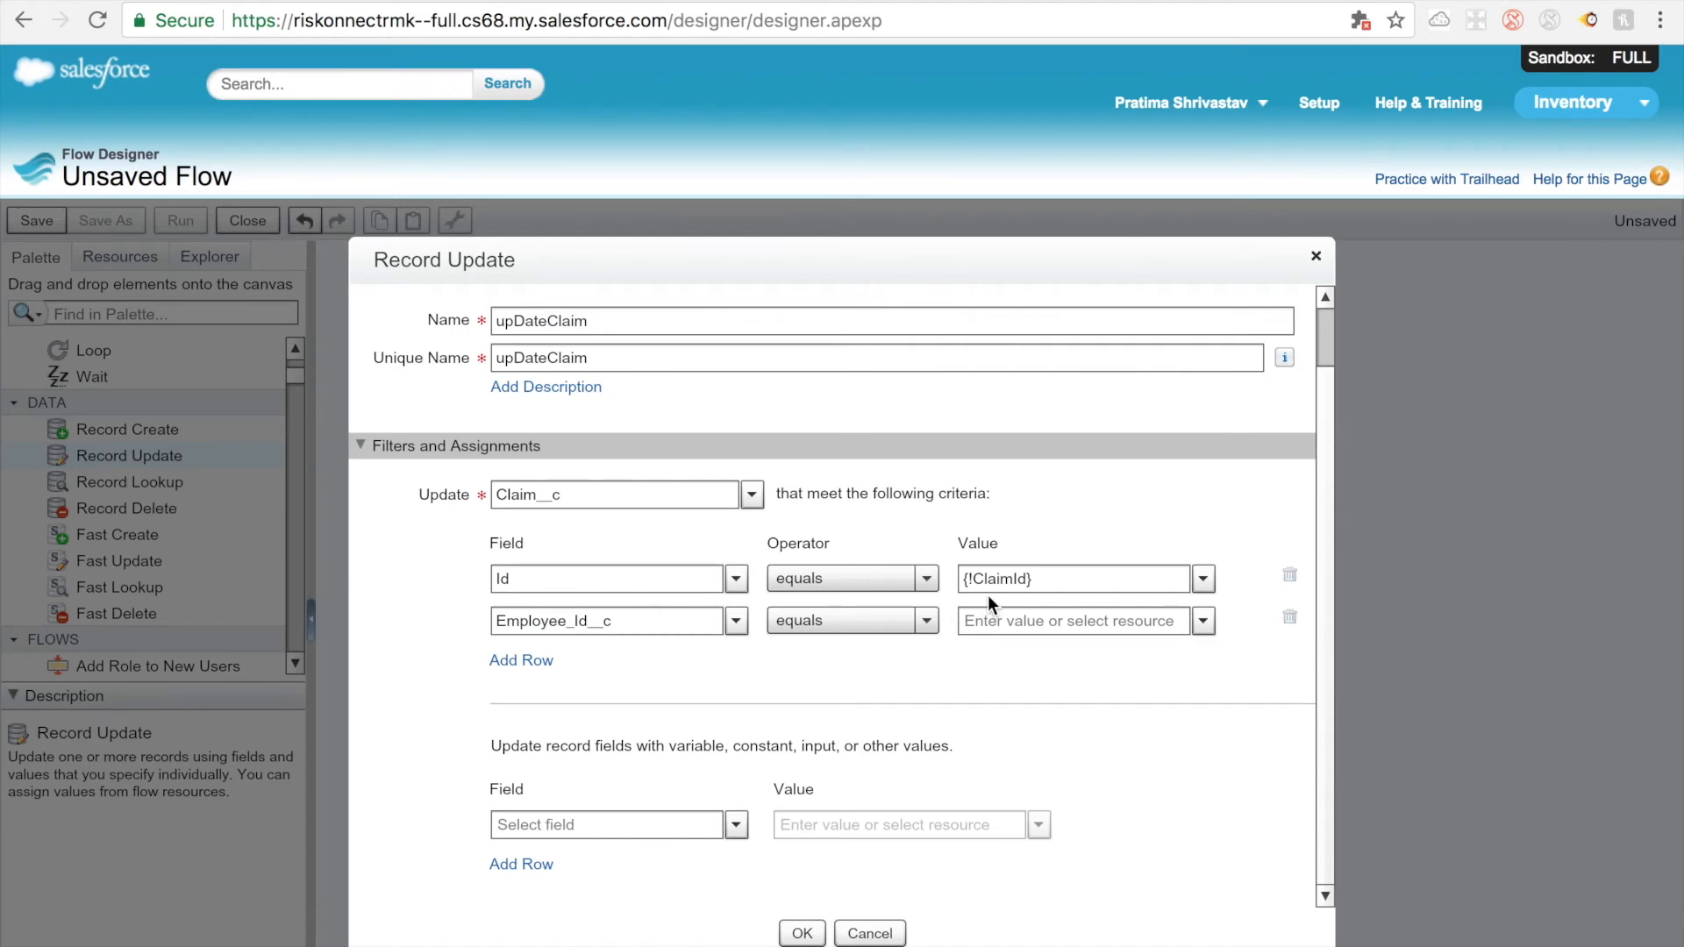
{"action": "left_click", "coordinate": [1002, 626]}
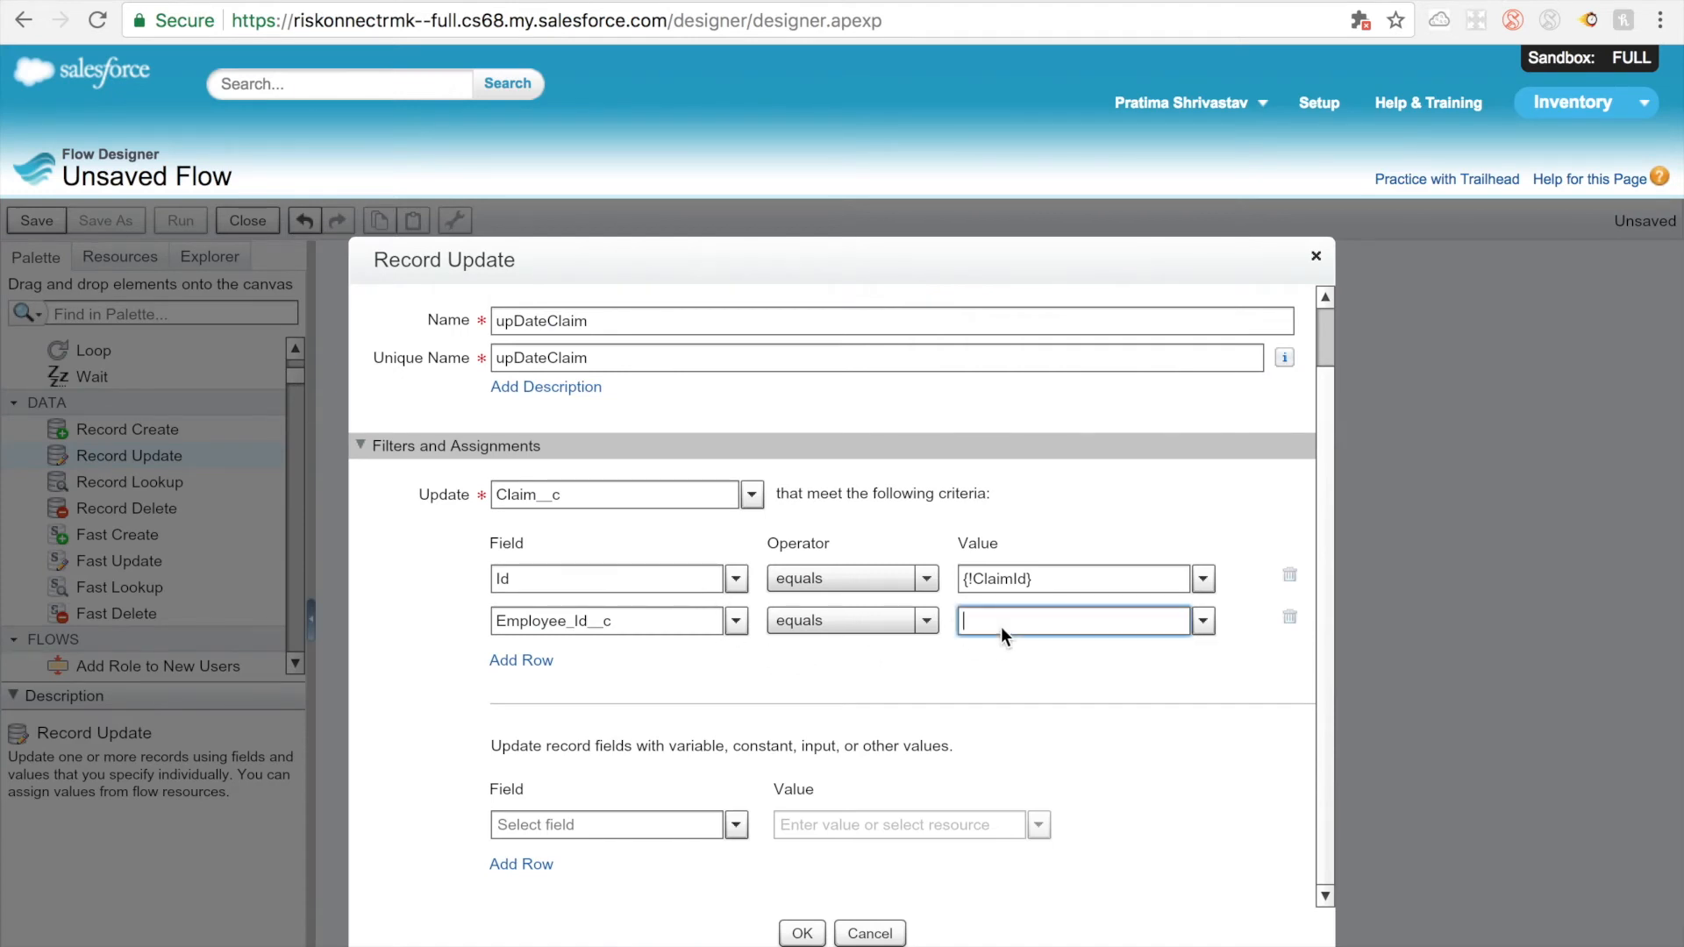
{"action": "left_click", "coordinate": [1205, 630]}
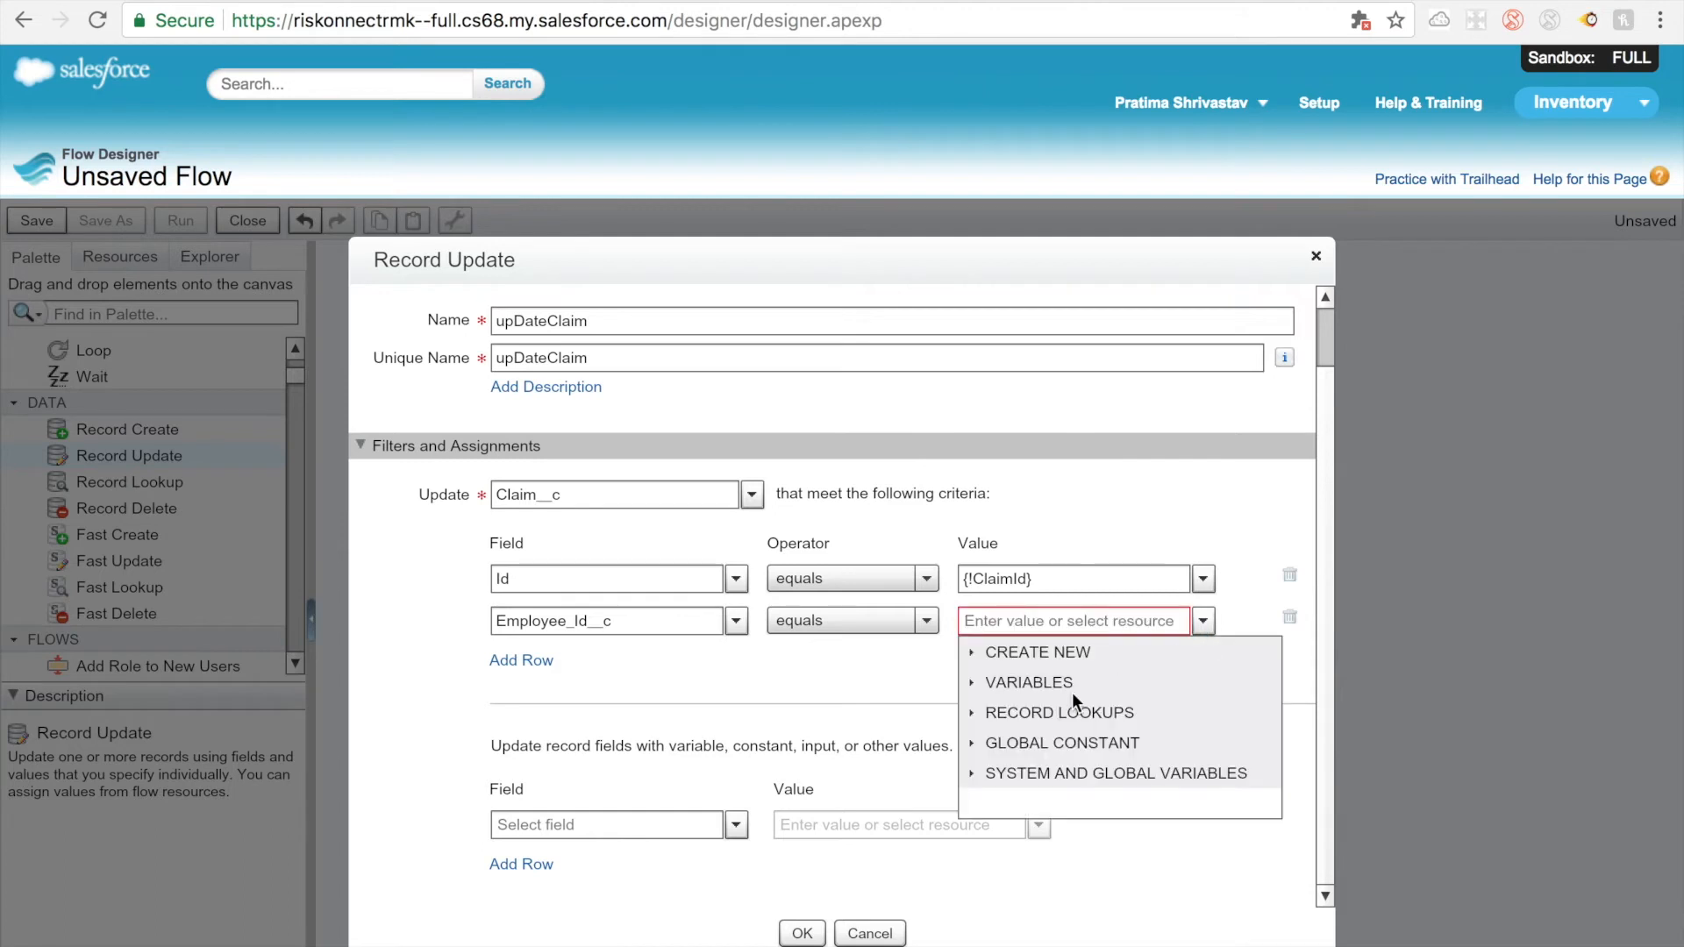
{"action": "left_click", "coordinate": [975, 684]}
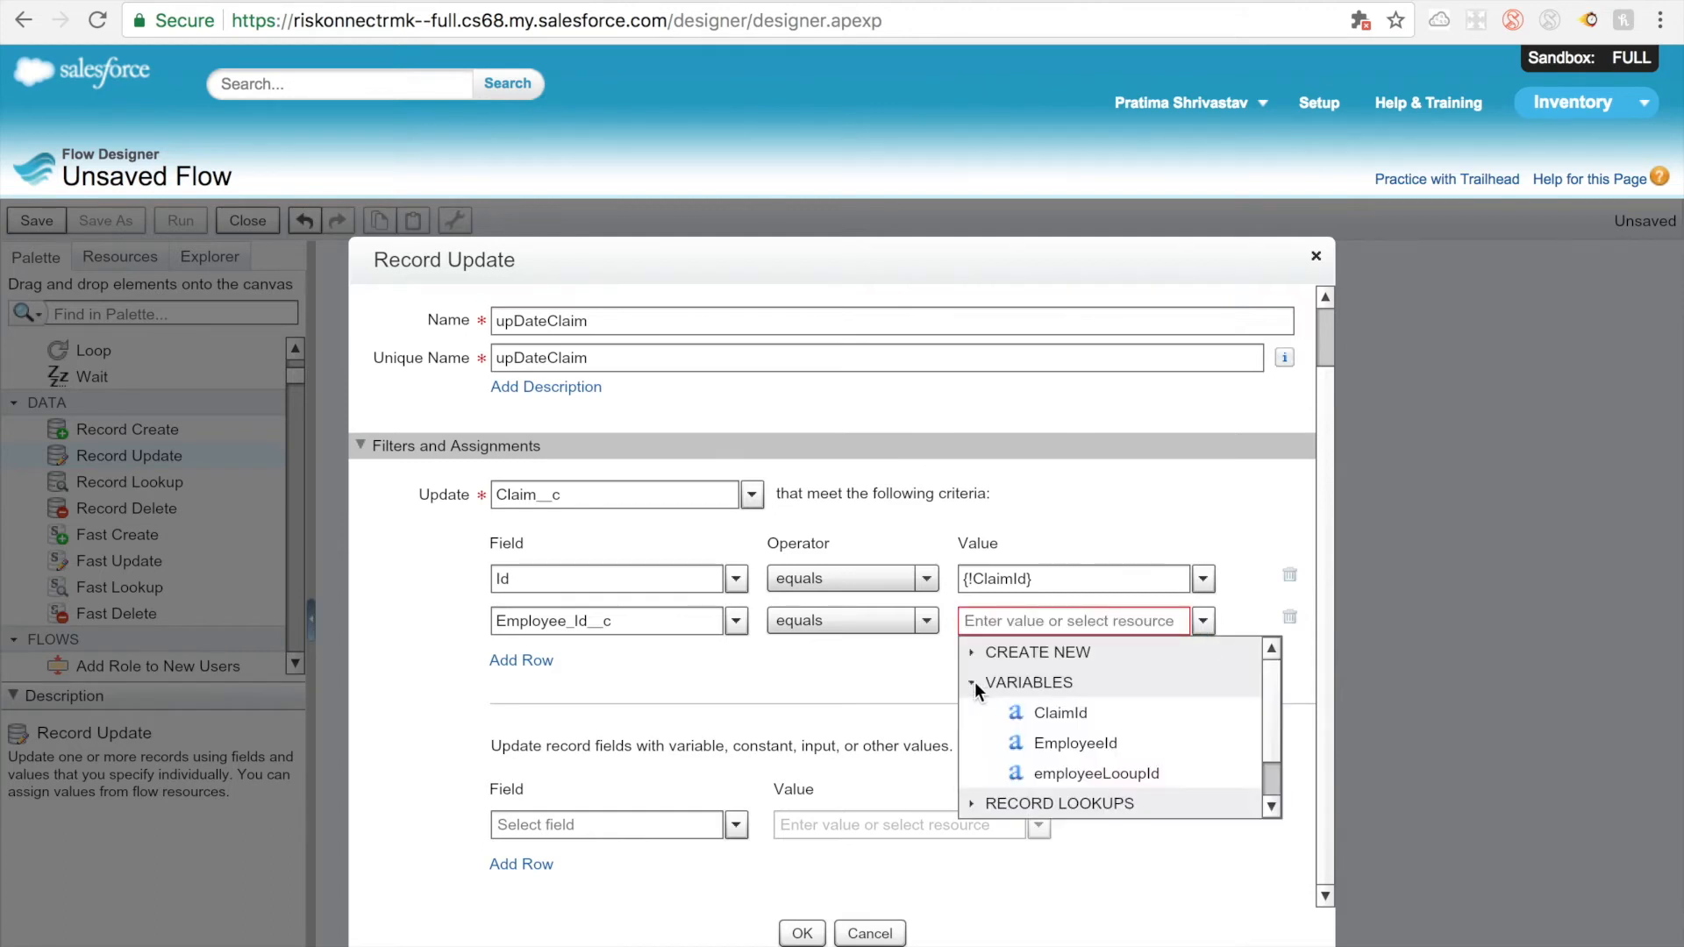
{"action": "left_click", "coordinate": [1043, 745]}
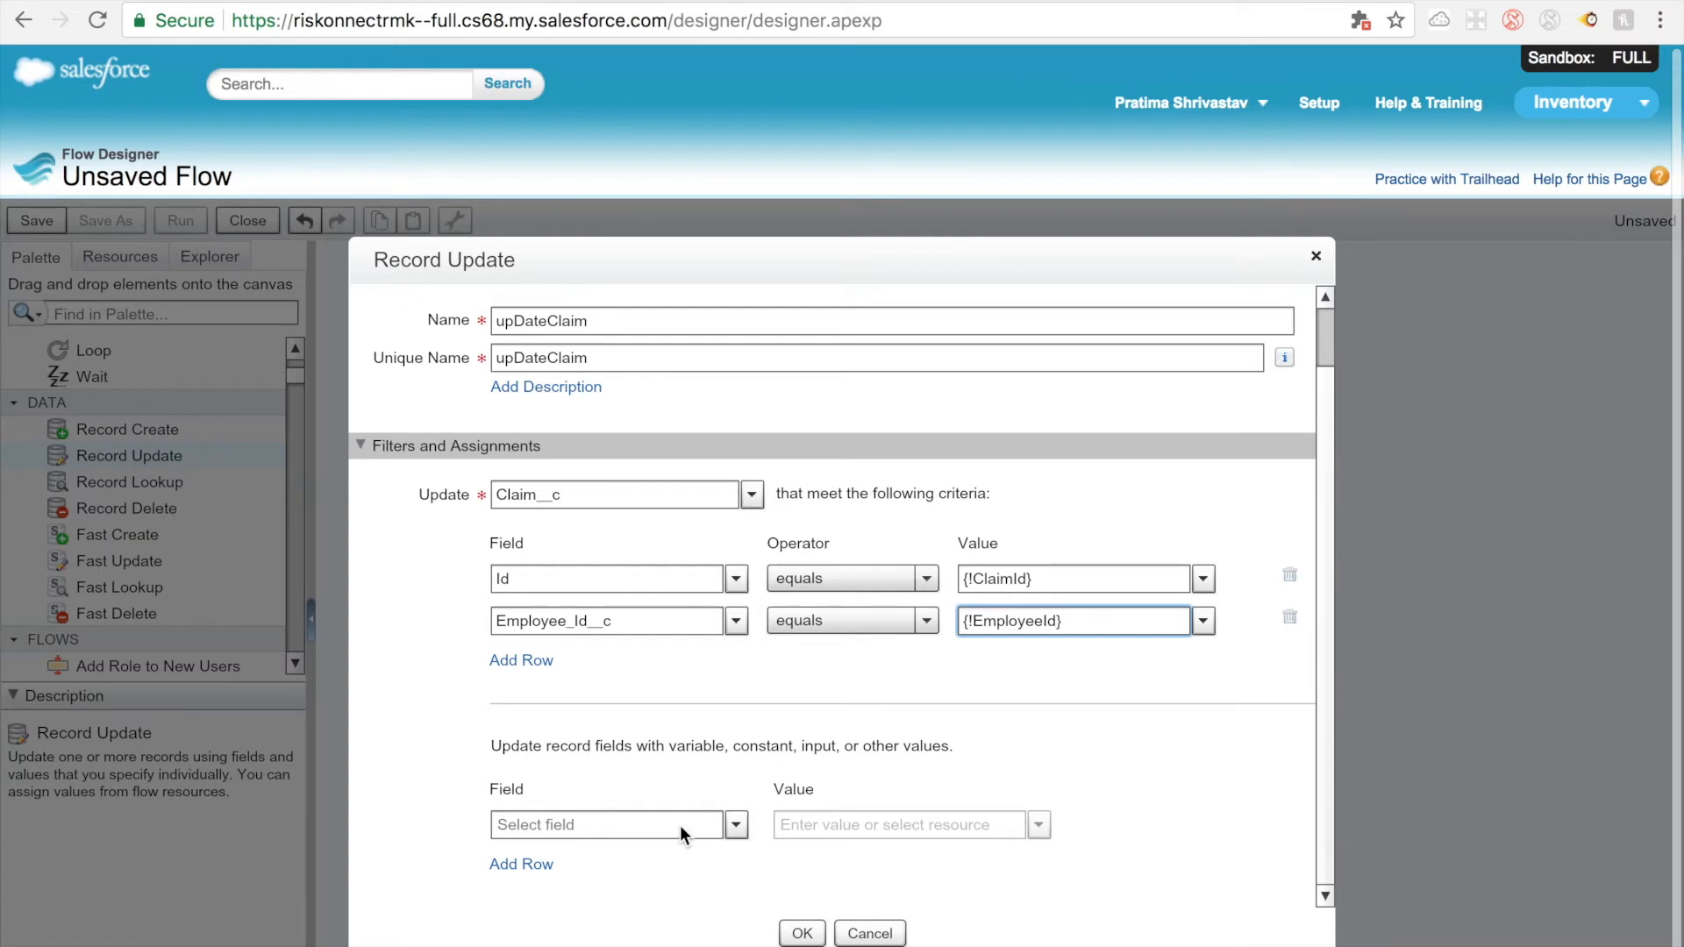
Step: Try to find the claim field to update by searching the field list for "injured"
{"action": "left_click", "coordinate": [704, 826]}
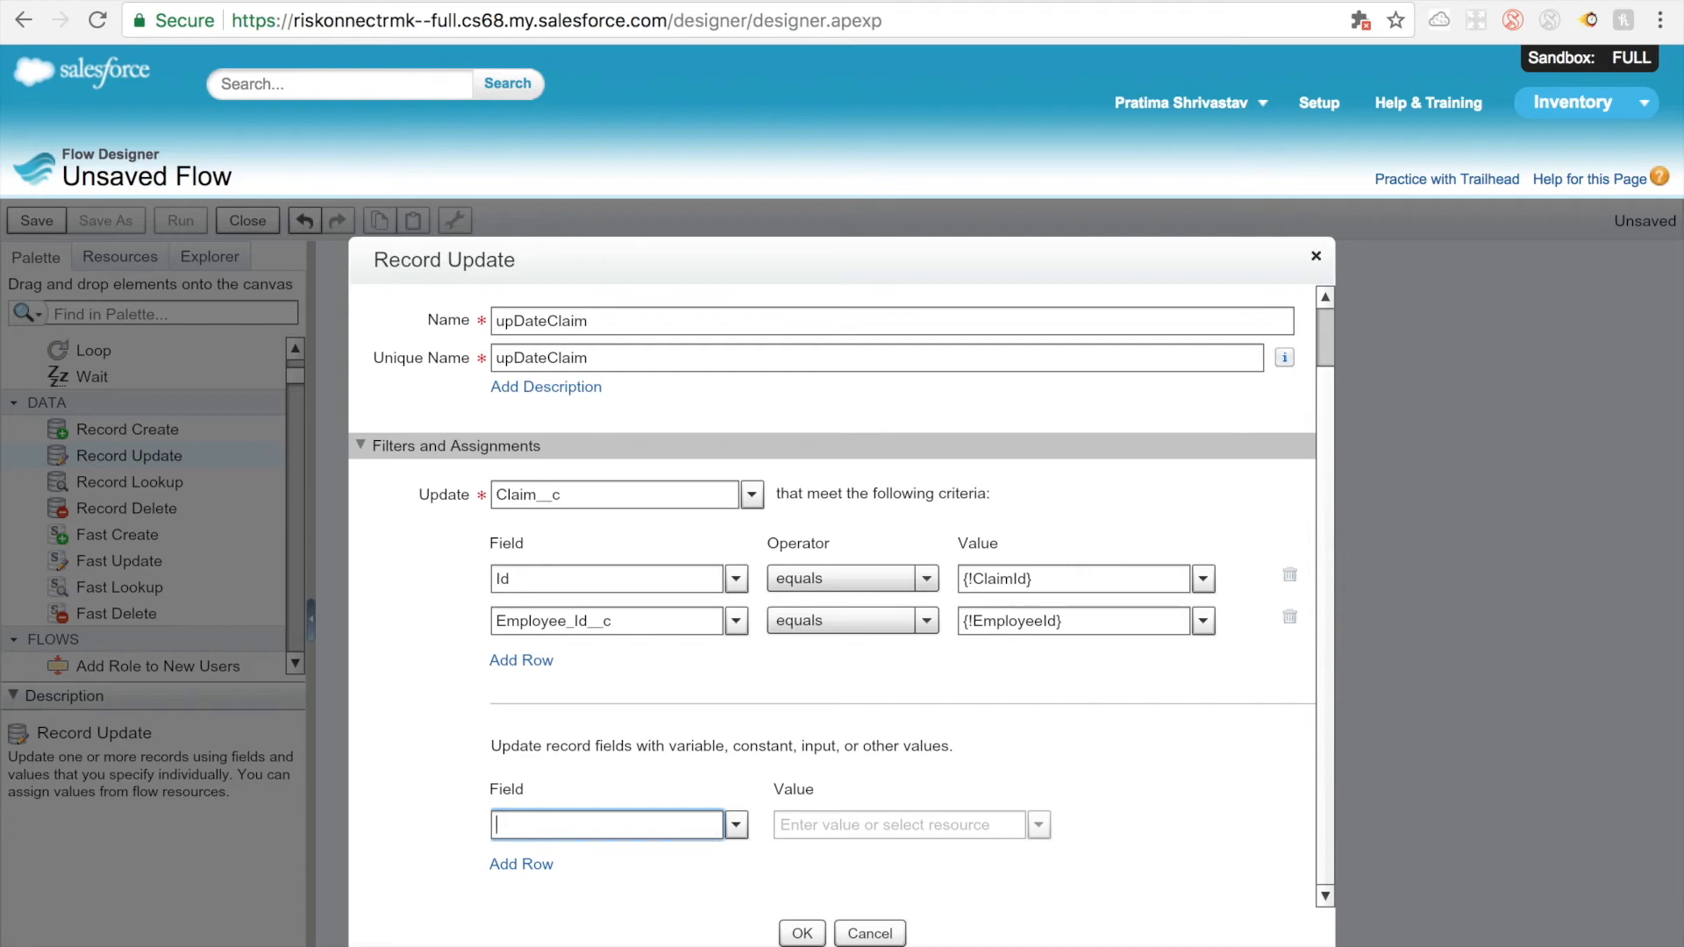
{"action": "type", "text": "cinju"}
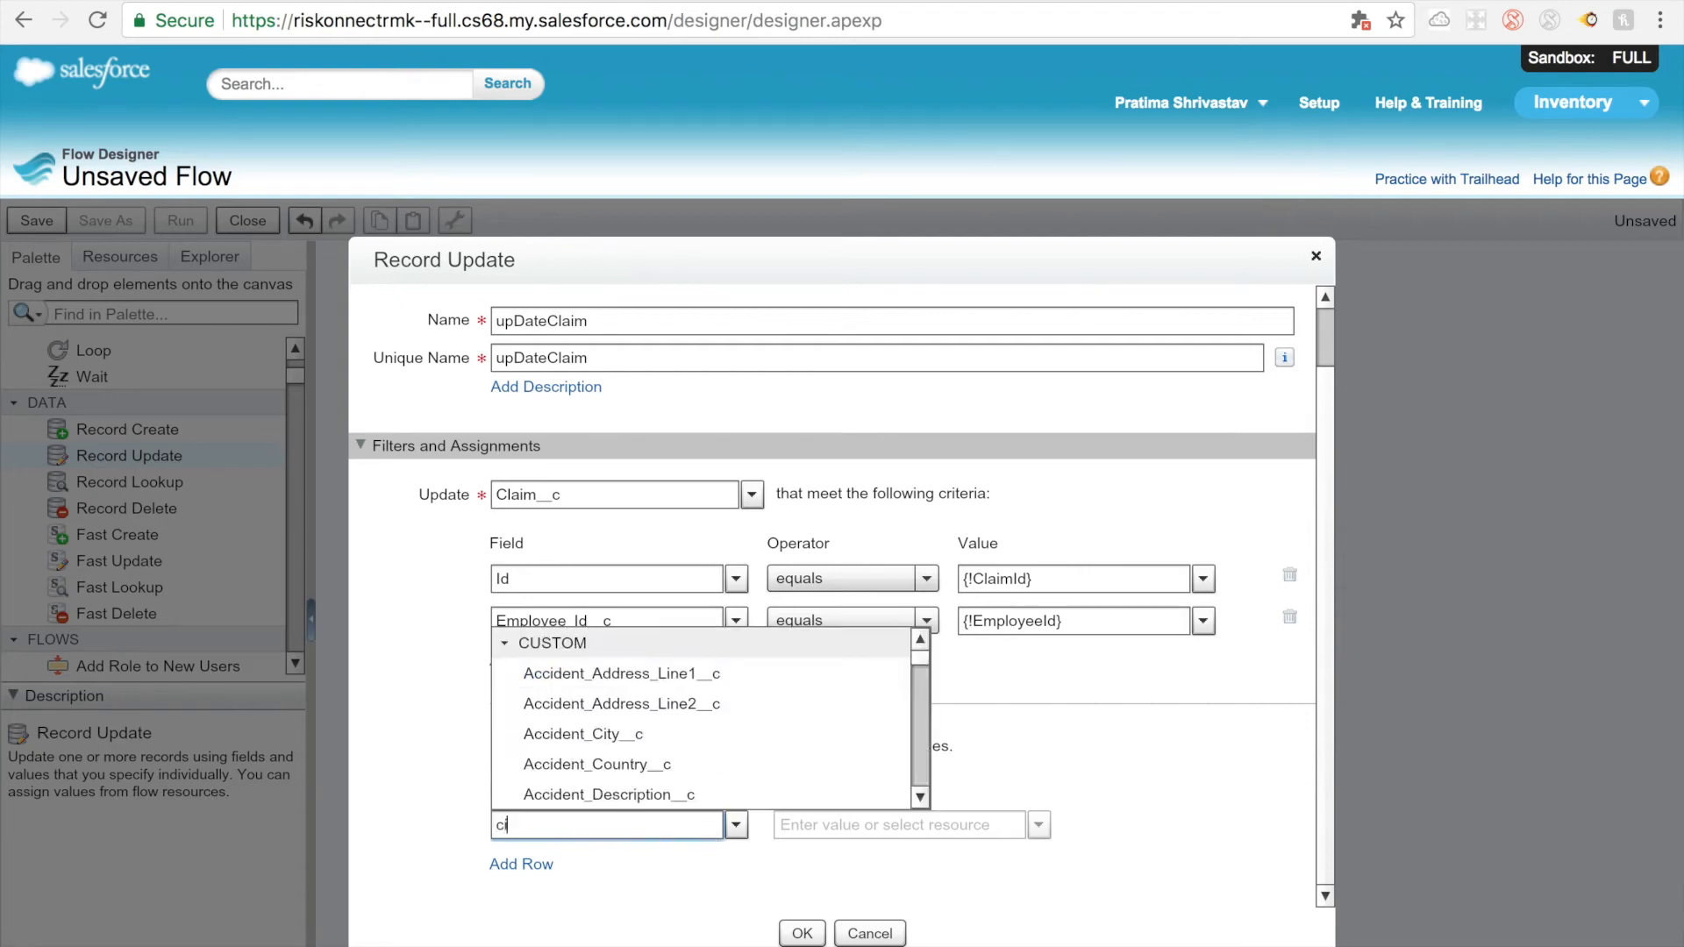
{"action": "key", "text": "BackSpace"}
{"action": "key", "text": "BackSpace"}
{"action": "key", "text": "BackSpace"}
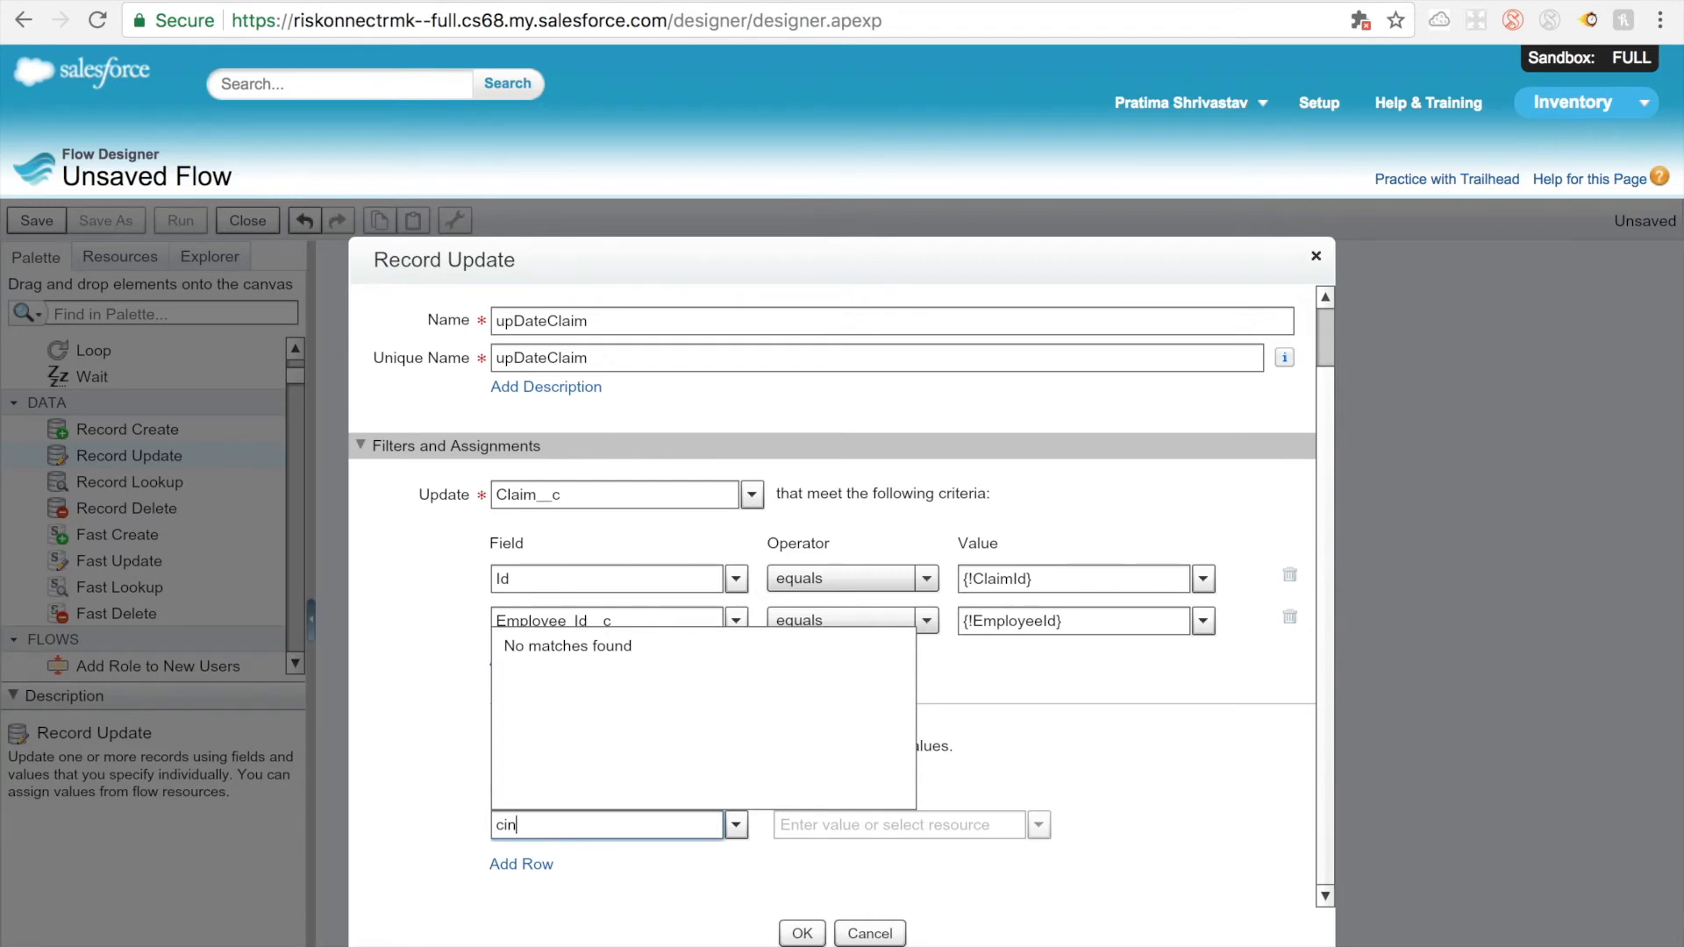
{"action": "key", "text": "BackSpace"}
{"action": "key", "text": "BackSpace"}
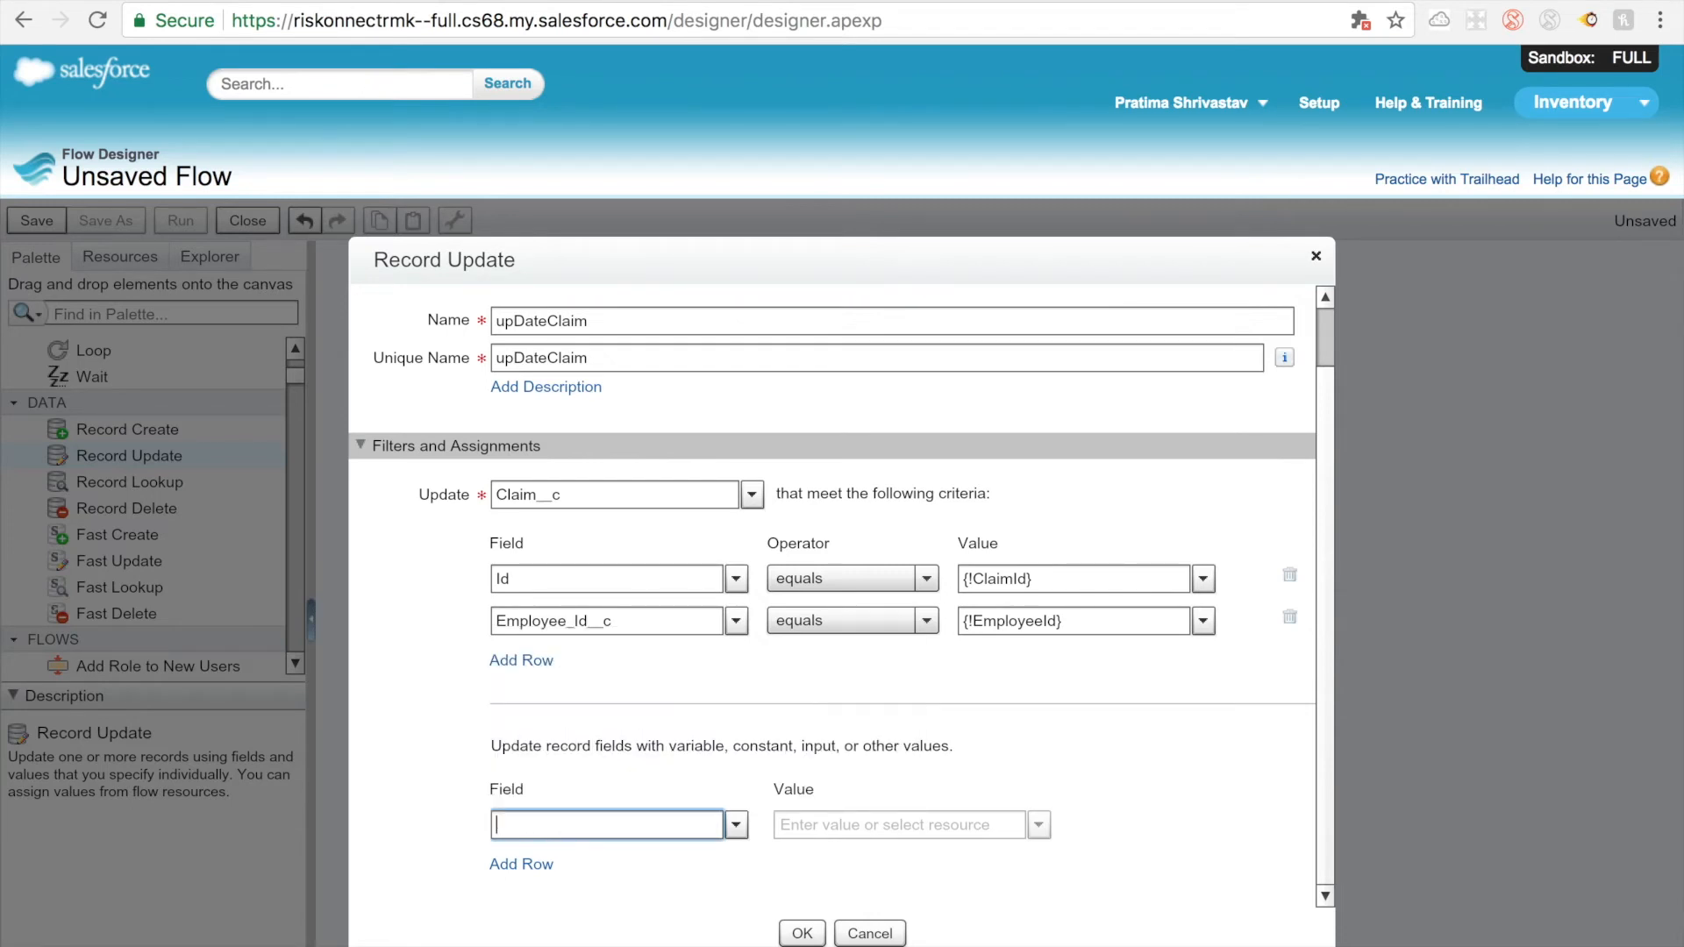
{"action": "type", "text": "inju"}
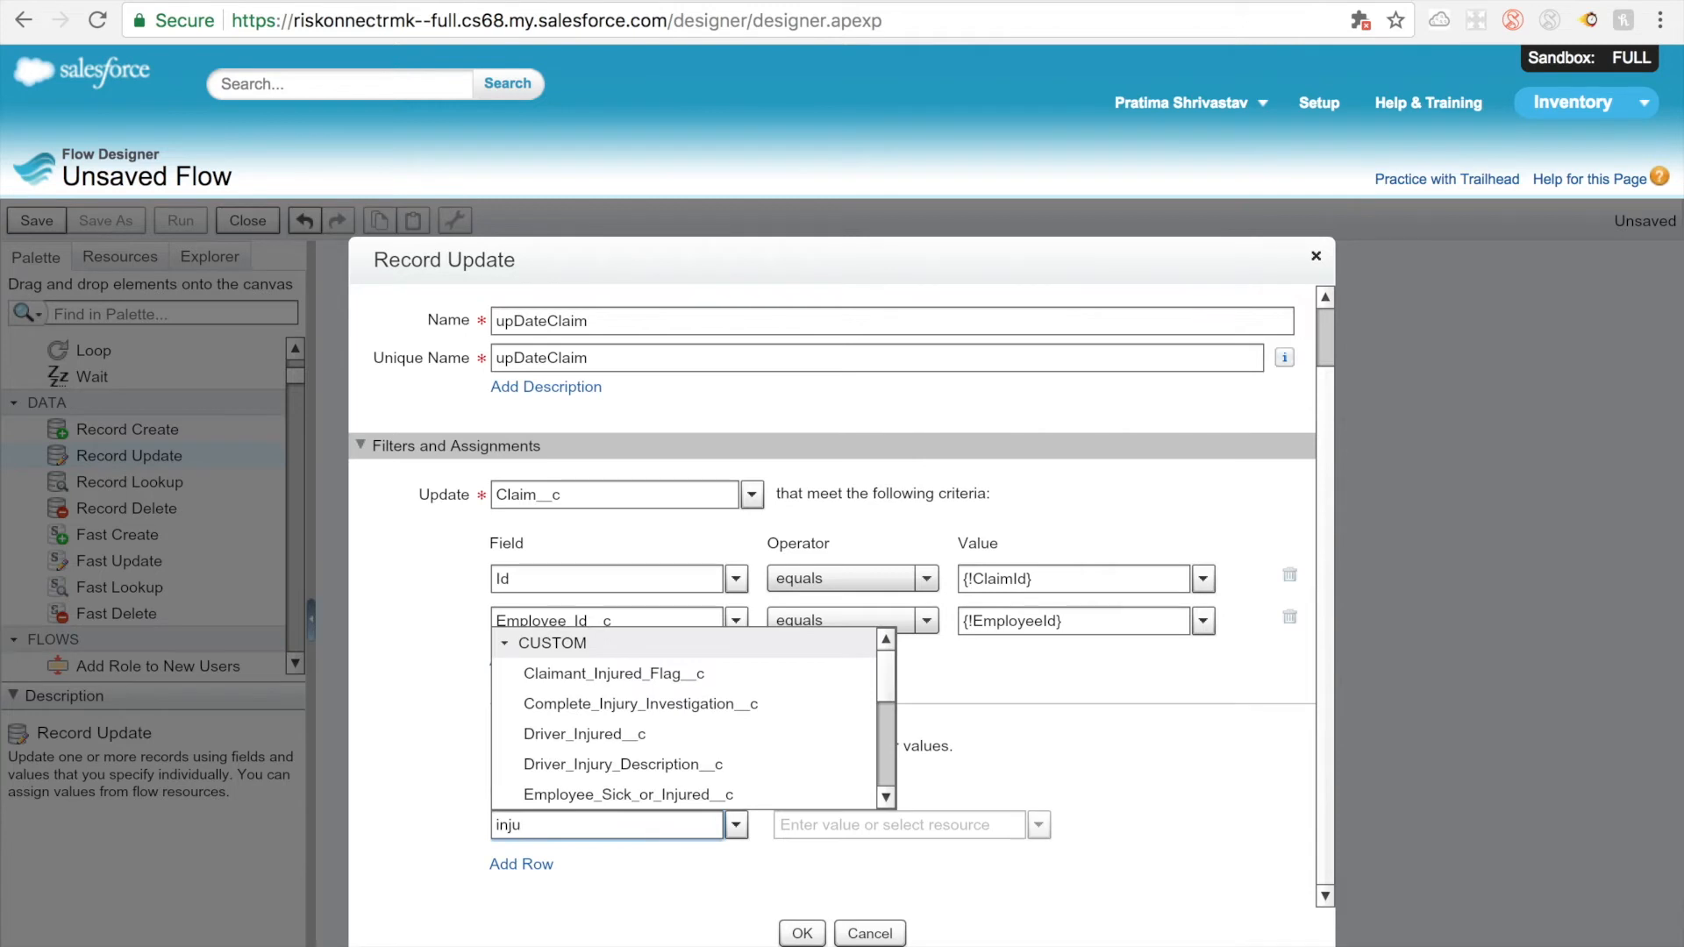
{"action": "type", "text": "red"}
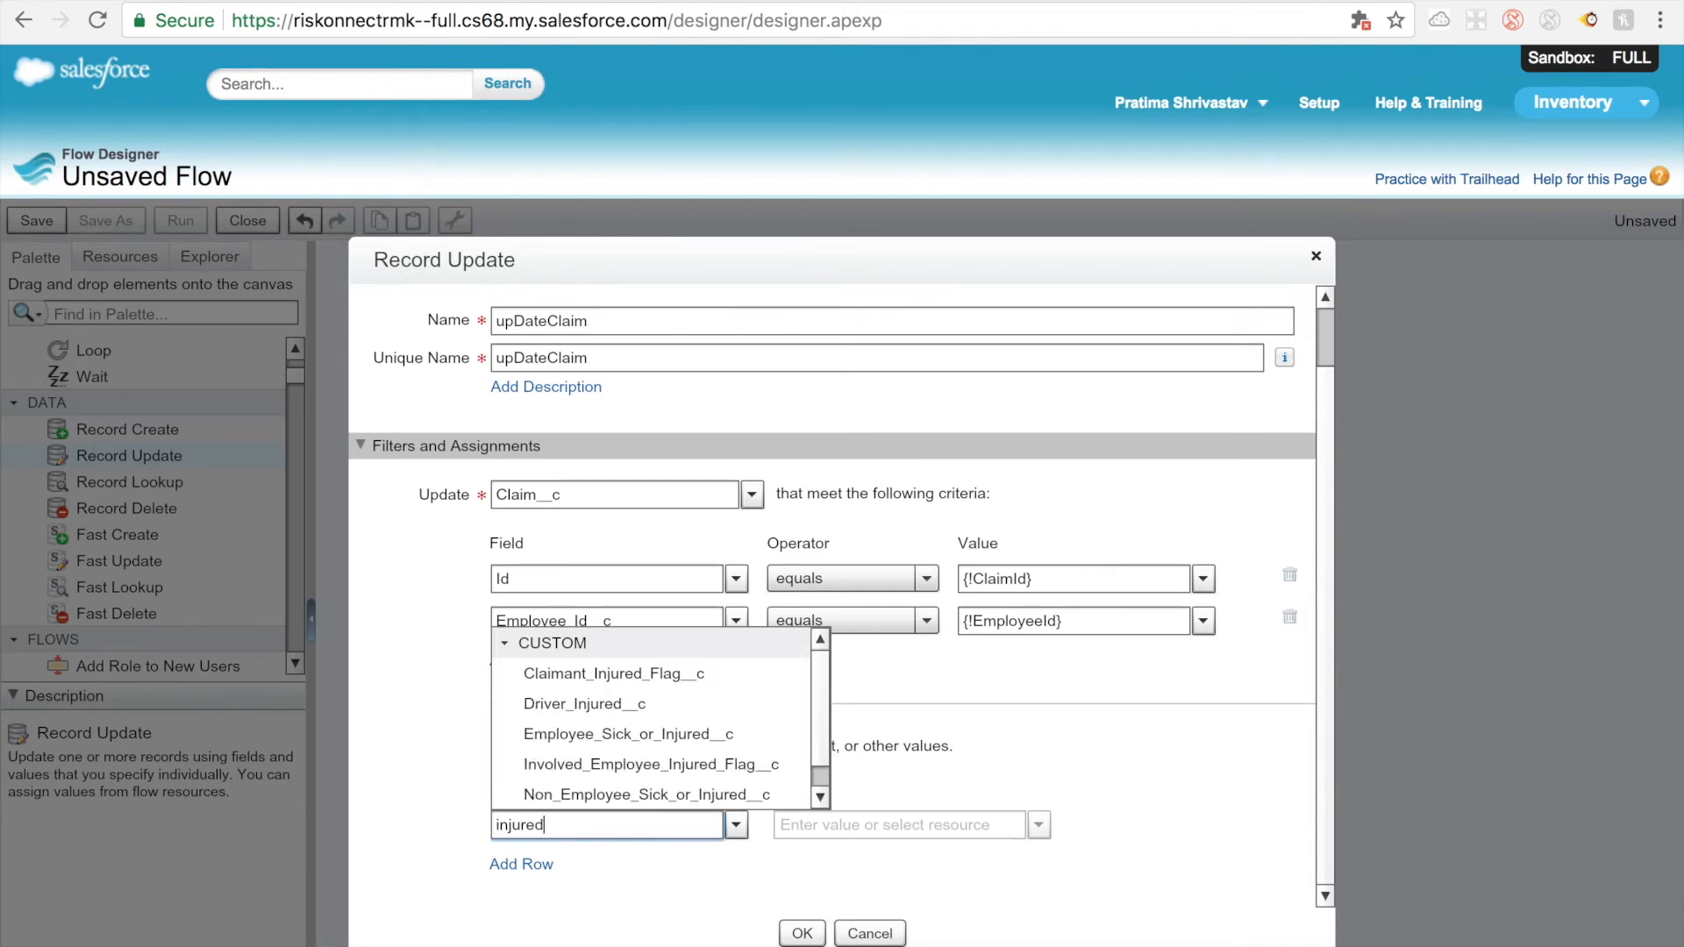
{"action": "left_click", "coordinate": [833, 717]}
{"action": "double_click", "coordinate": [564, 833]}
{"action": "key", "text": "BackSpace"}
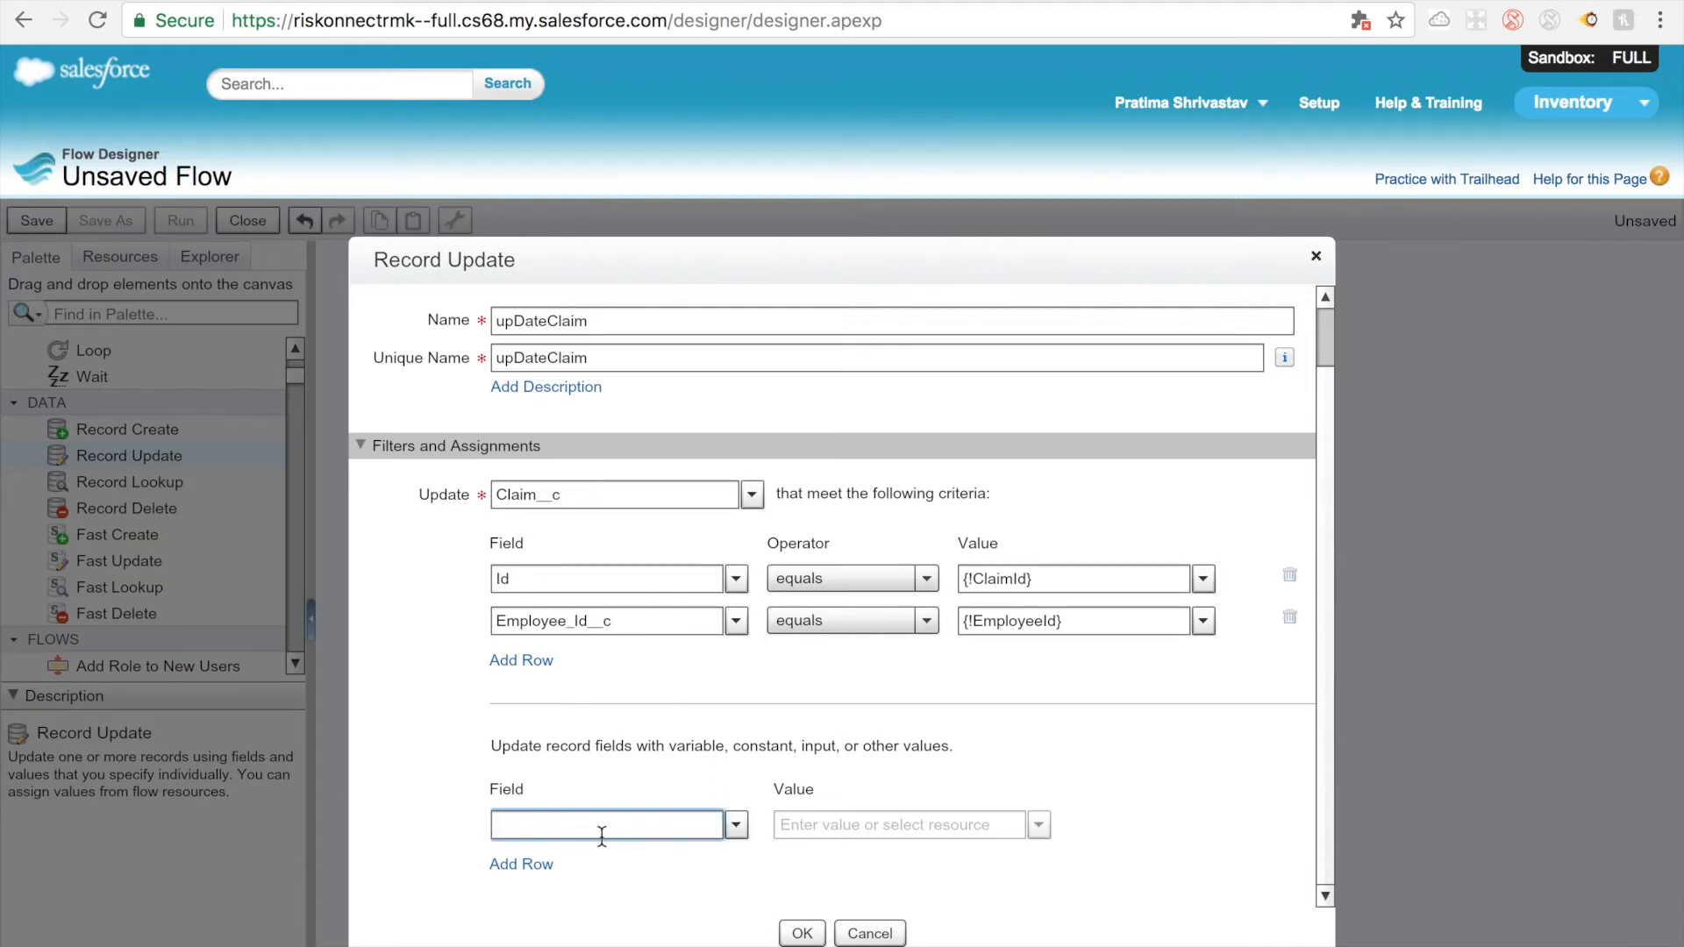
Step: Set the record field to update to the custom field Claimant__c
{"action": "left_click", "coordinate": [735, 826]}
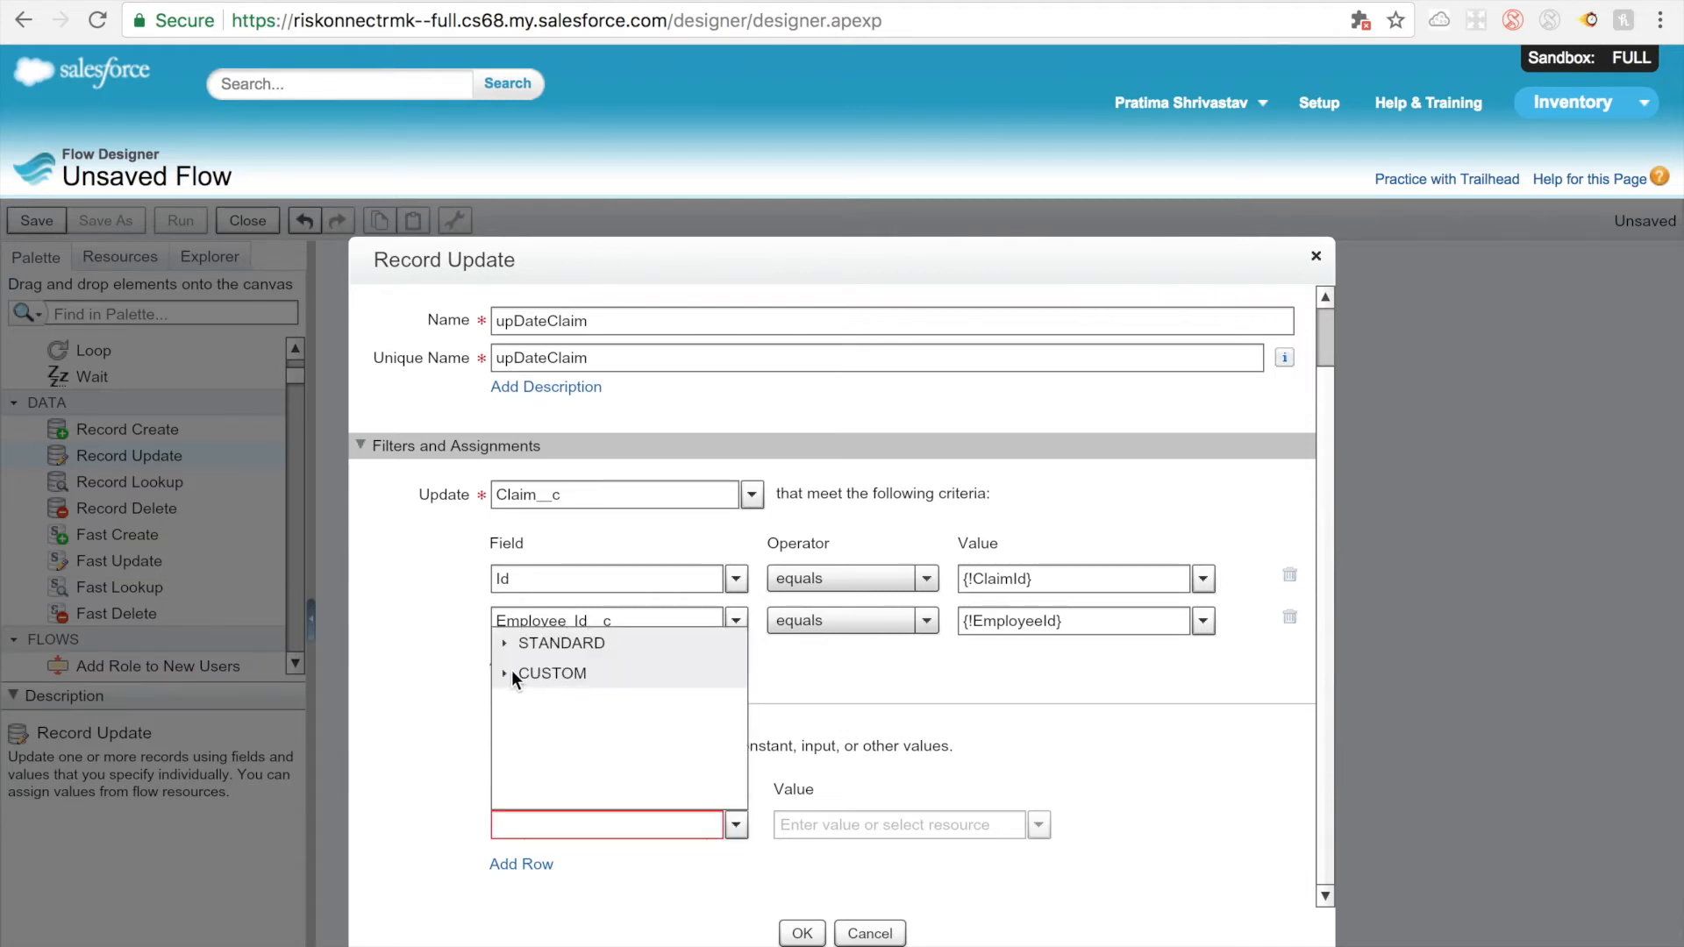
{"action": "left_click", "coordinate": [513, 672]}
{"action": "scroll", "coordinate": [583, 726], "scroll_direction": "down", "scroll_amount": 1}
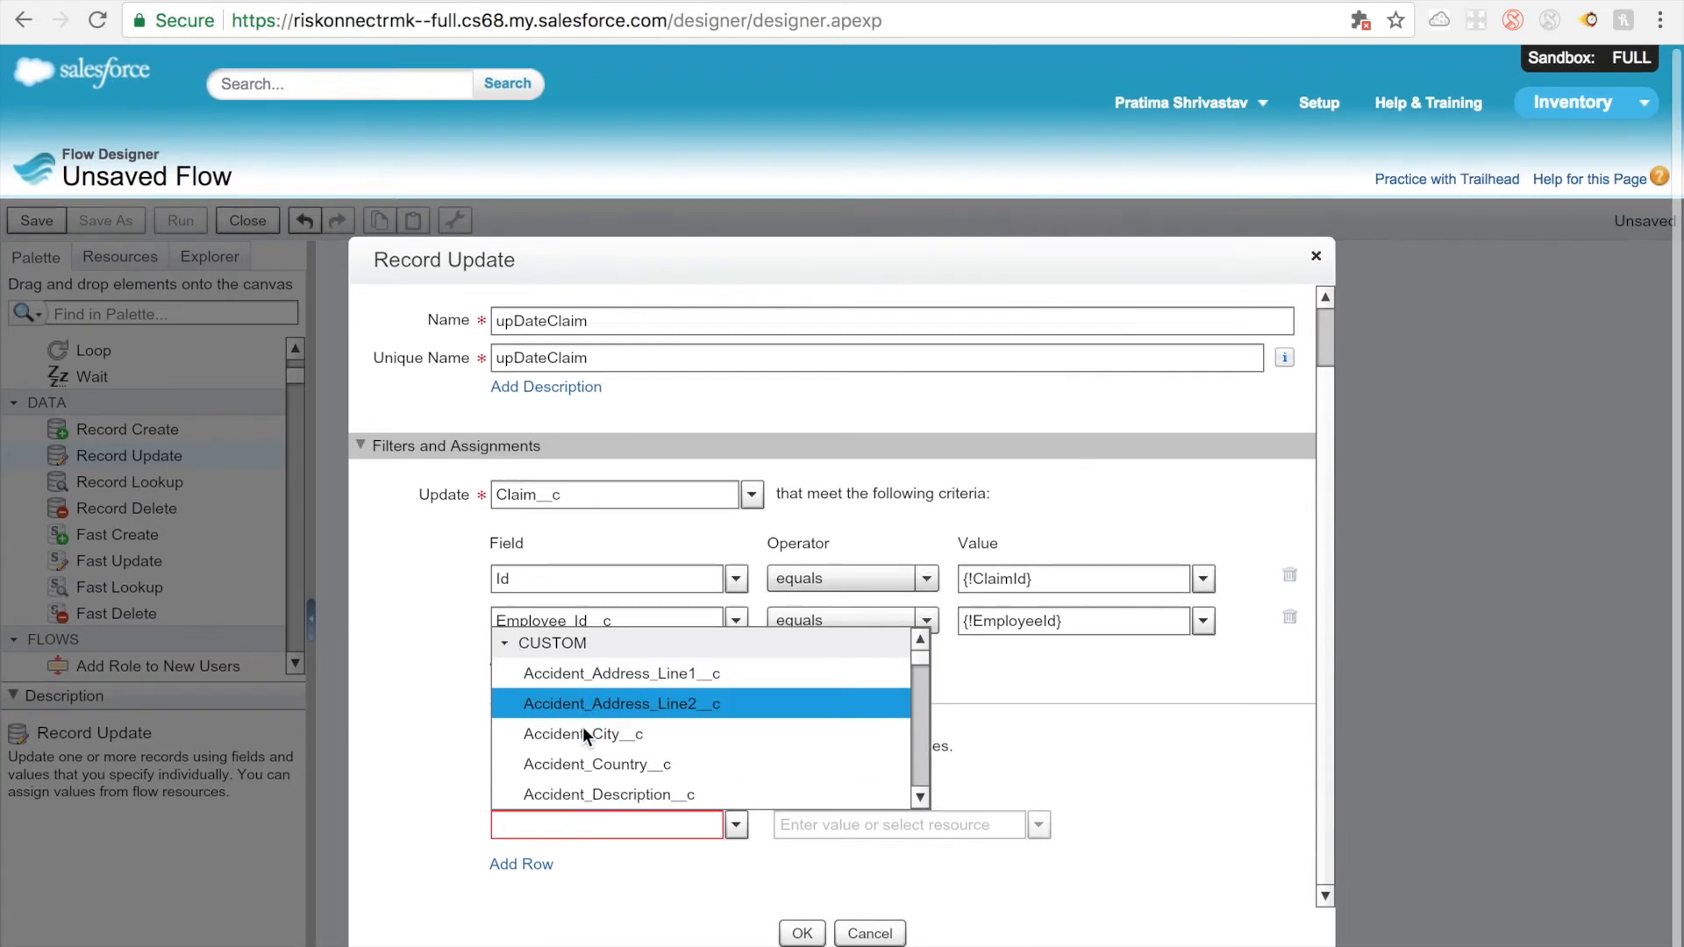
{"action": "scroll", "coordinate": [583, 727], "scroll_direction": "down", "scroll_amount": 5}
{"action": "scroll", "coordinate": [554, 825], "scroll_direction": "down", "scroll_amount": 10}
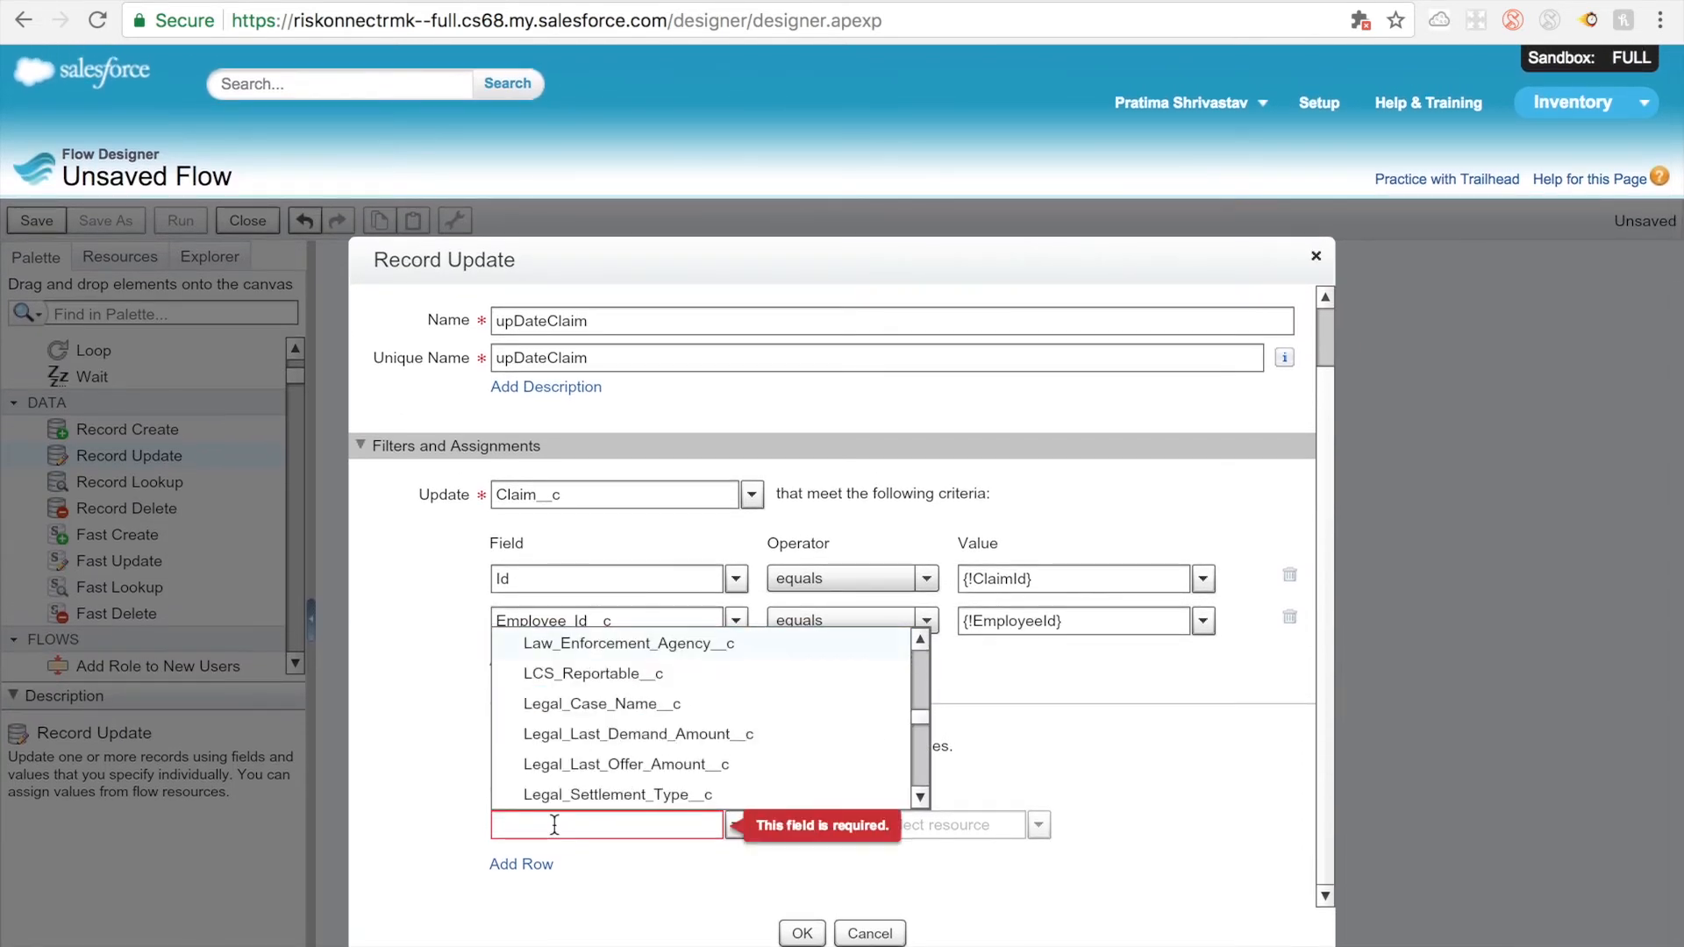
{"action": "left_click", "coordinate": [554, 824]}
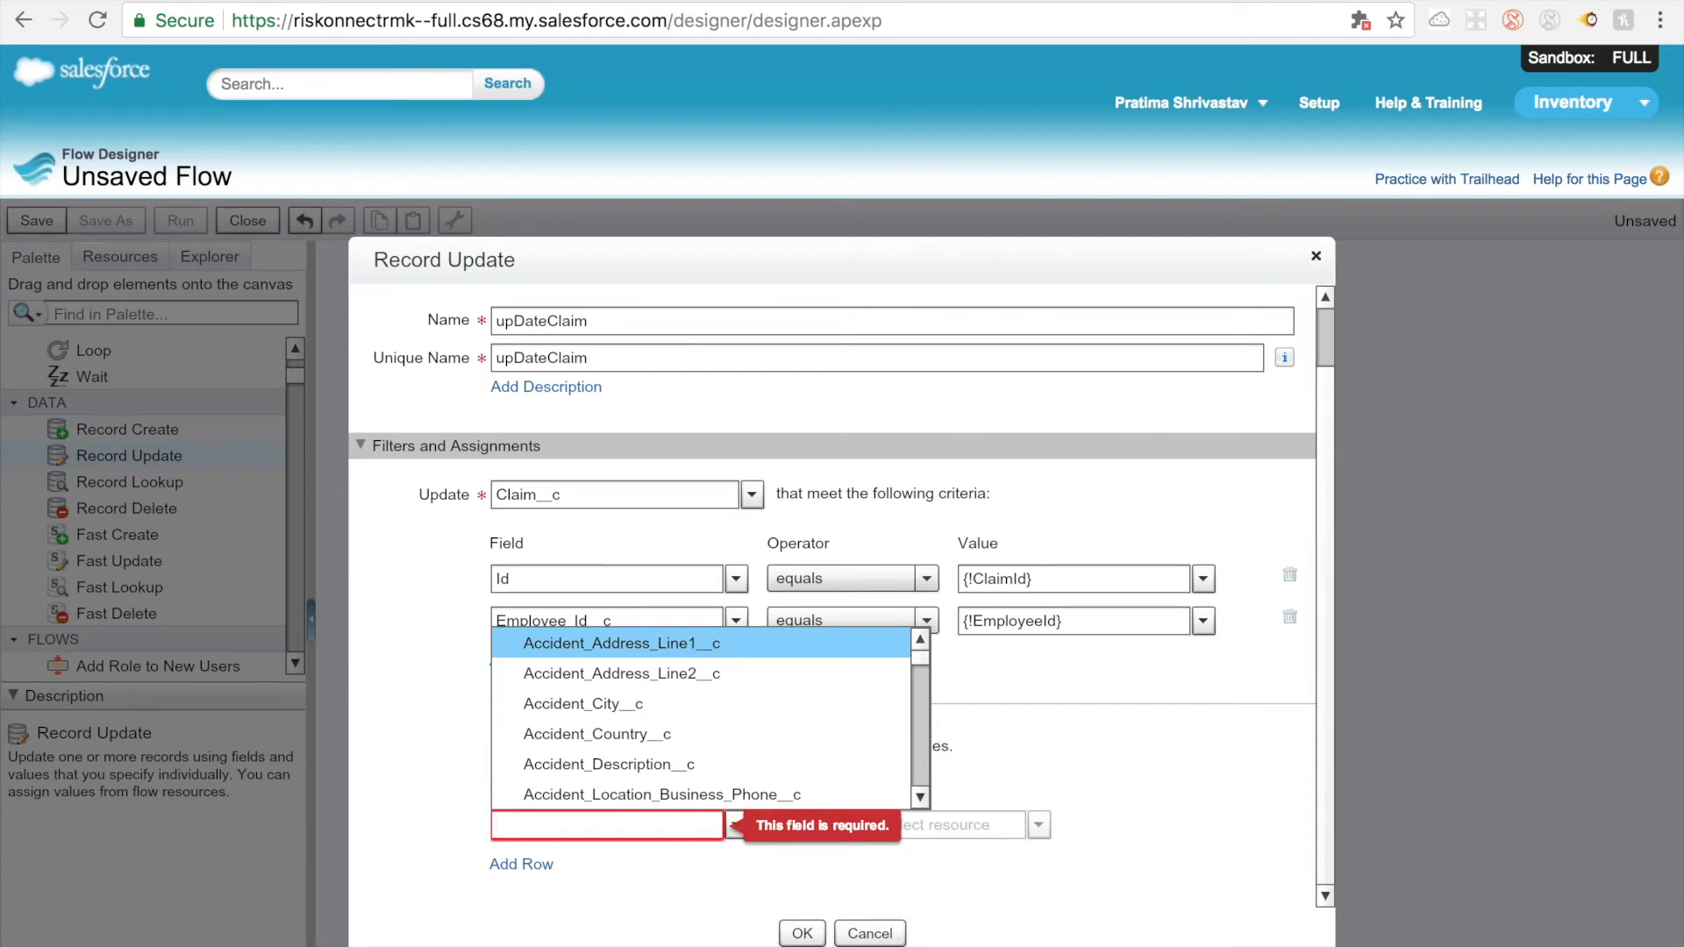
{"action": "type", "text": "claima"}
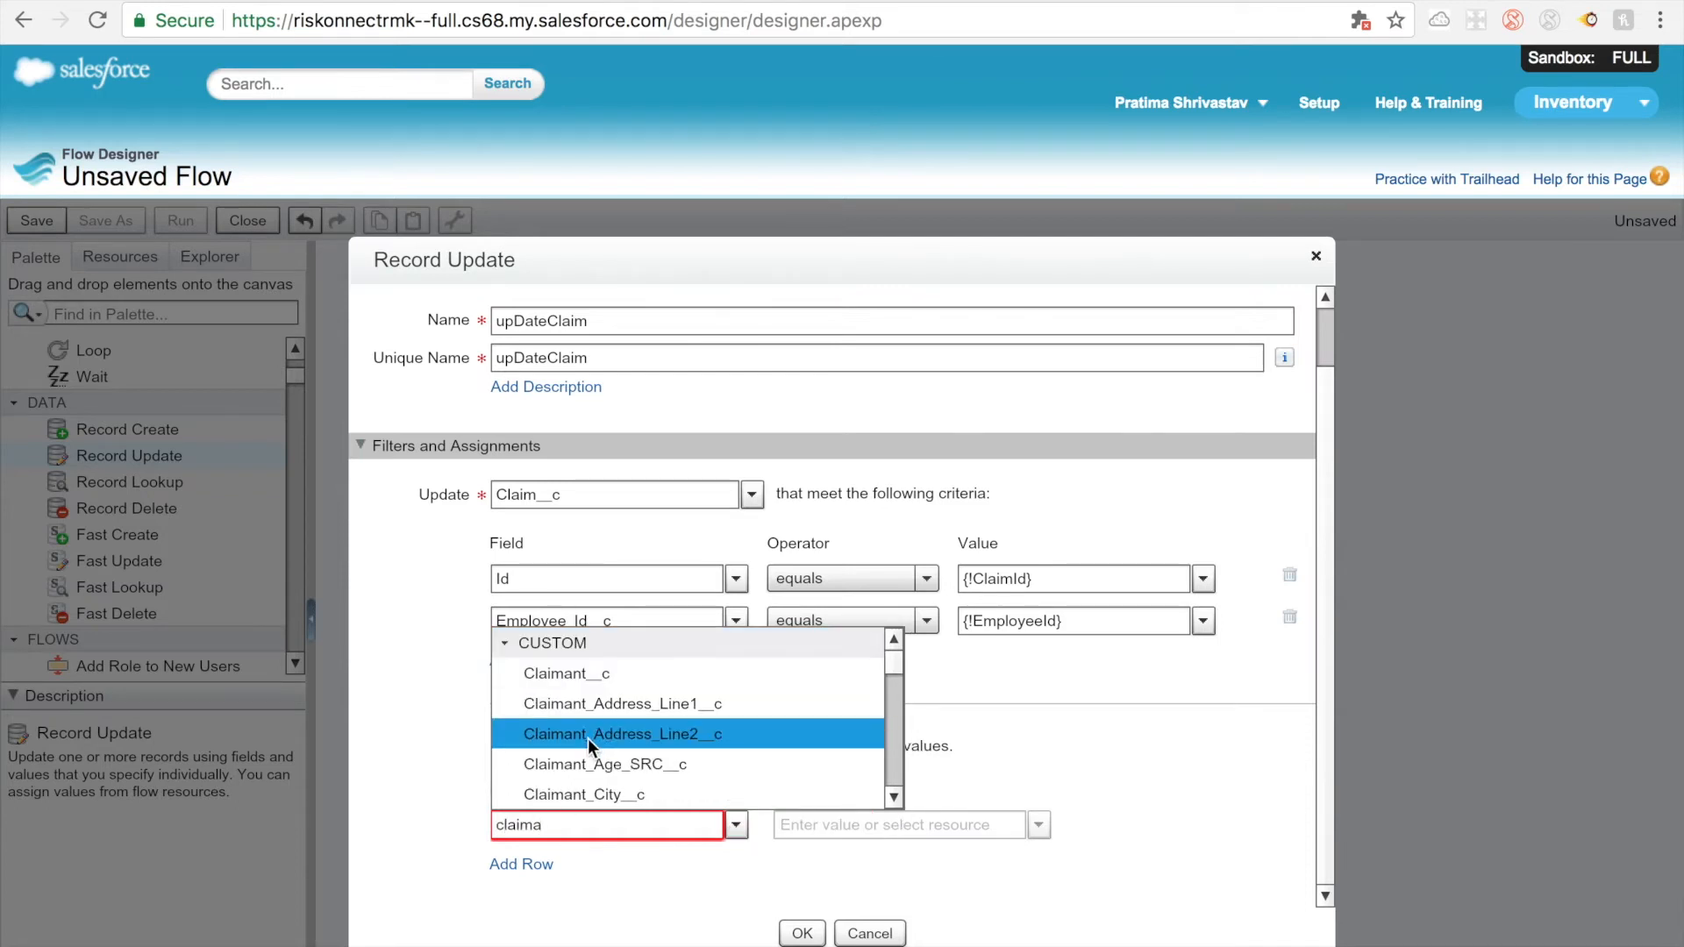
{"action": "left_click", "coordinate": [591, 673]}
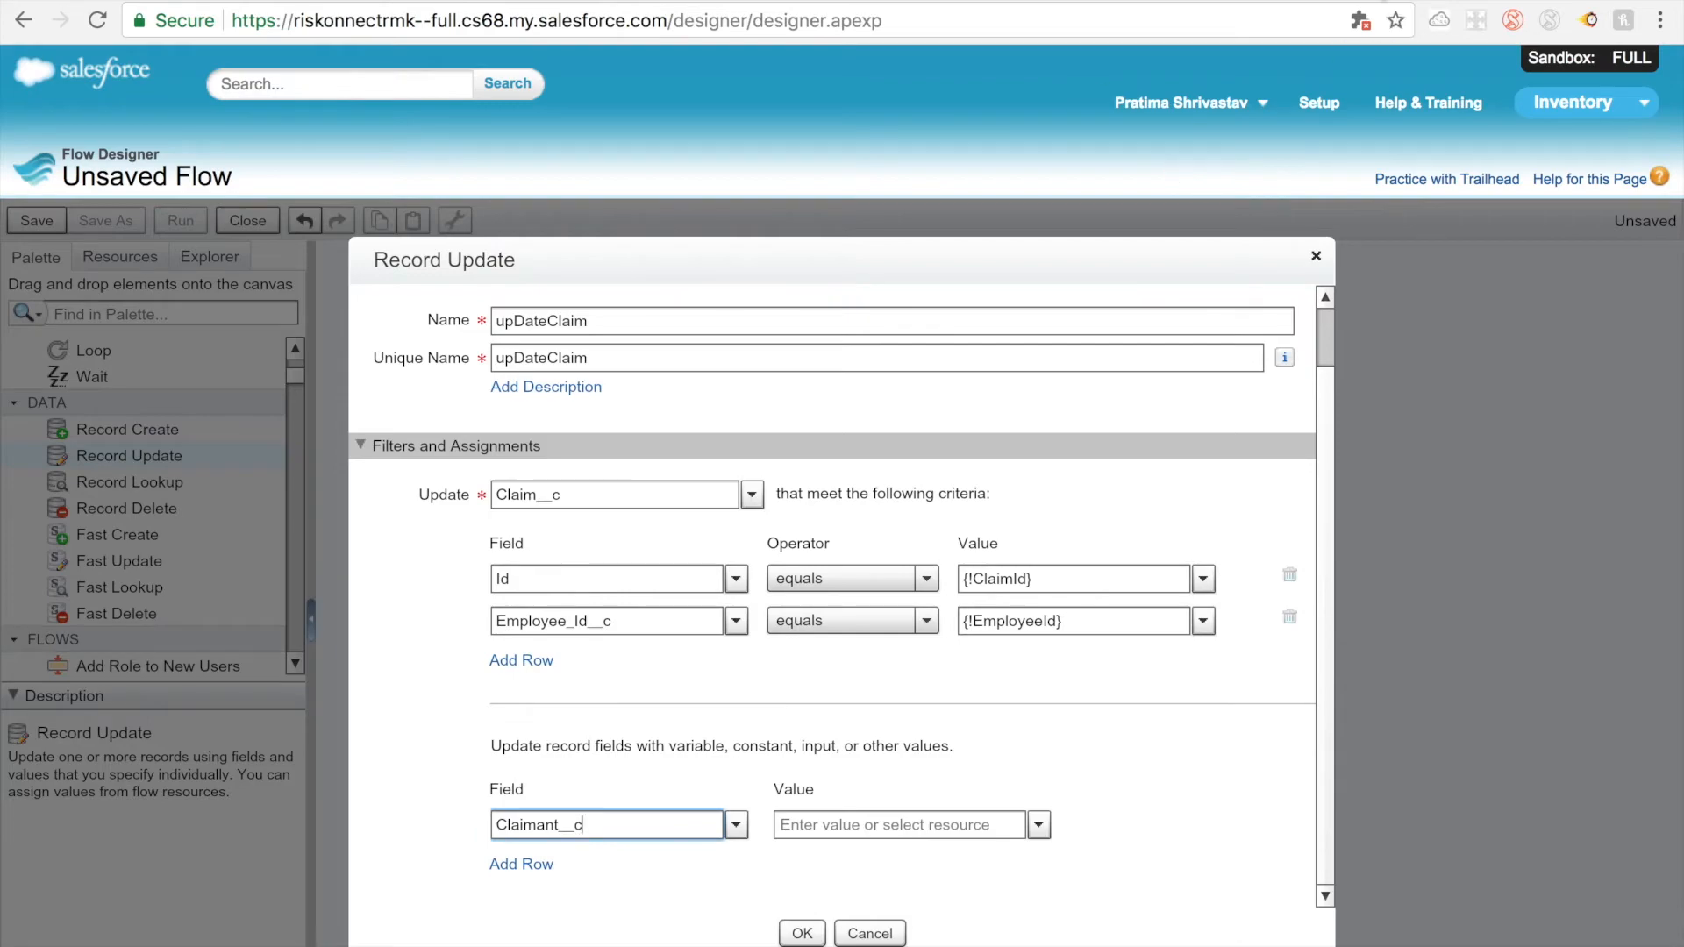
Step: Switch to the claim record's page and open the Claim custom object definition in Setup by searching custom objects for "claim"
{"action": "left_click", "coordinate": [1259, 1]}
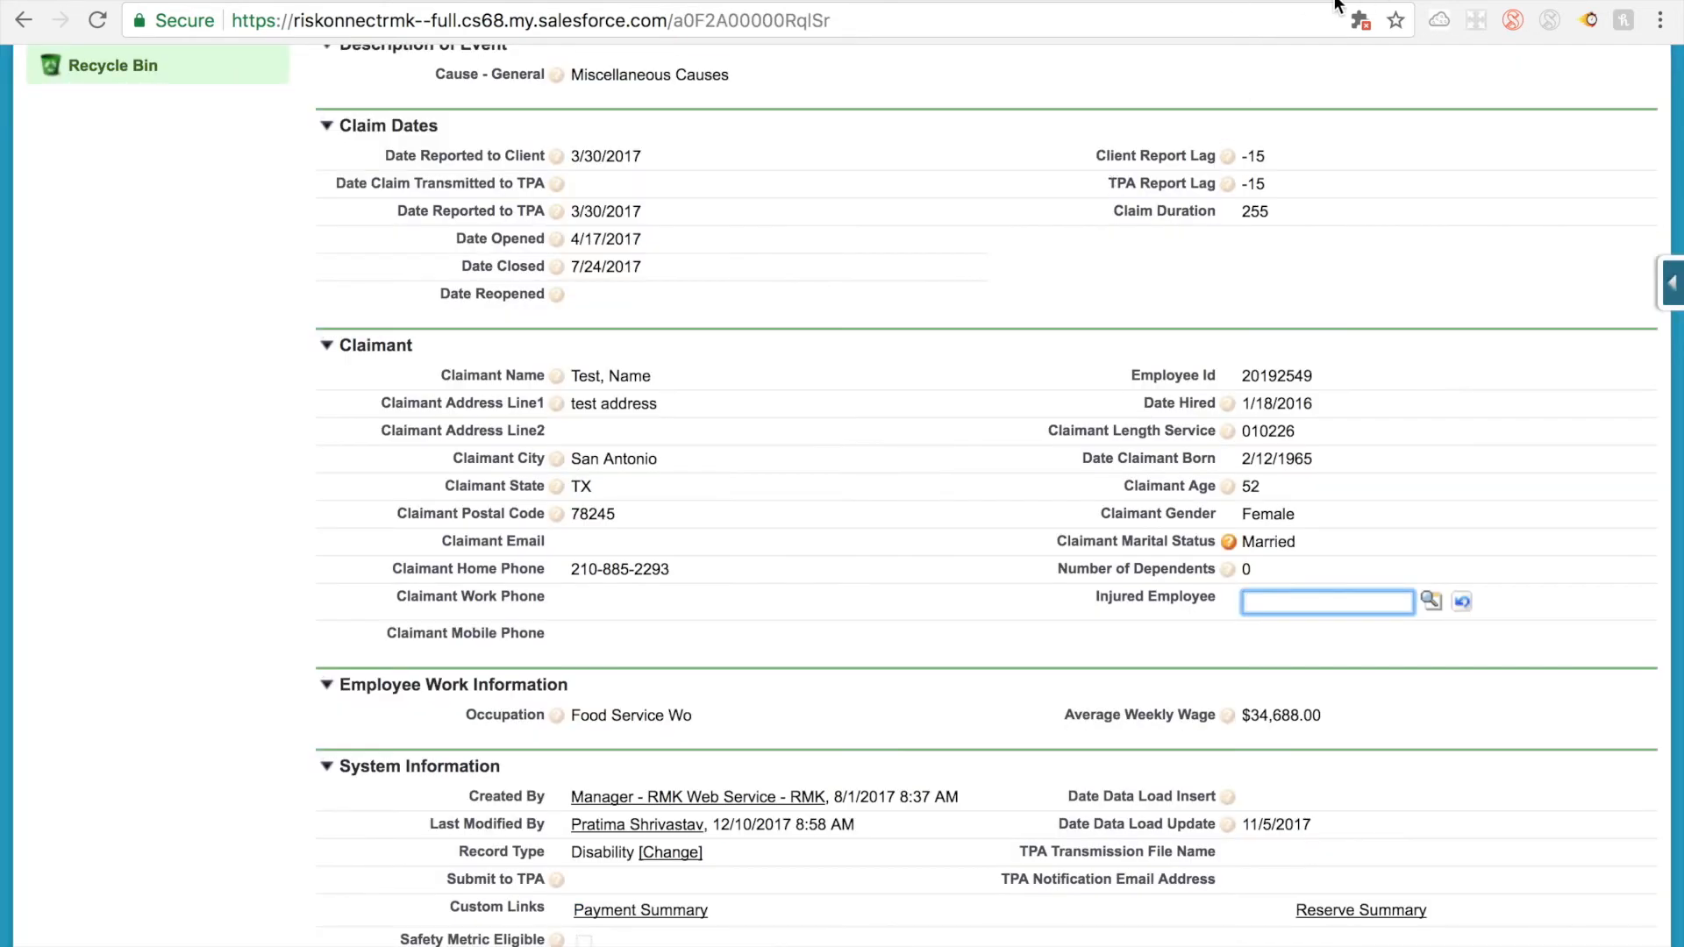
{"action": "scroll", "coordinate": [1222, 119], "scroll_direction": "up", "scroll_amount": 15}
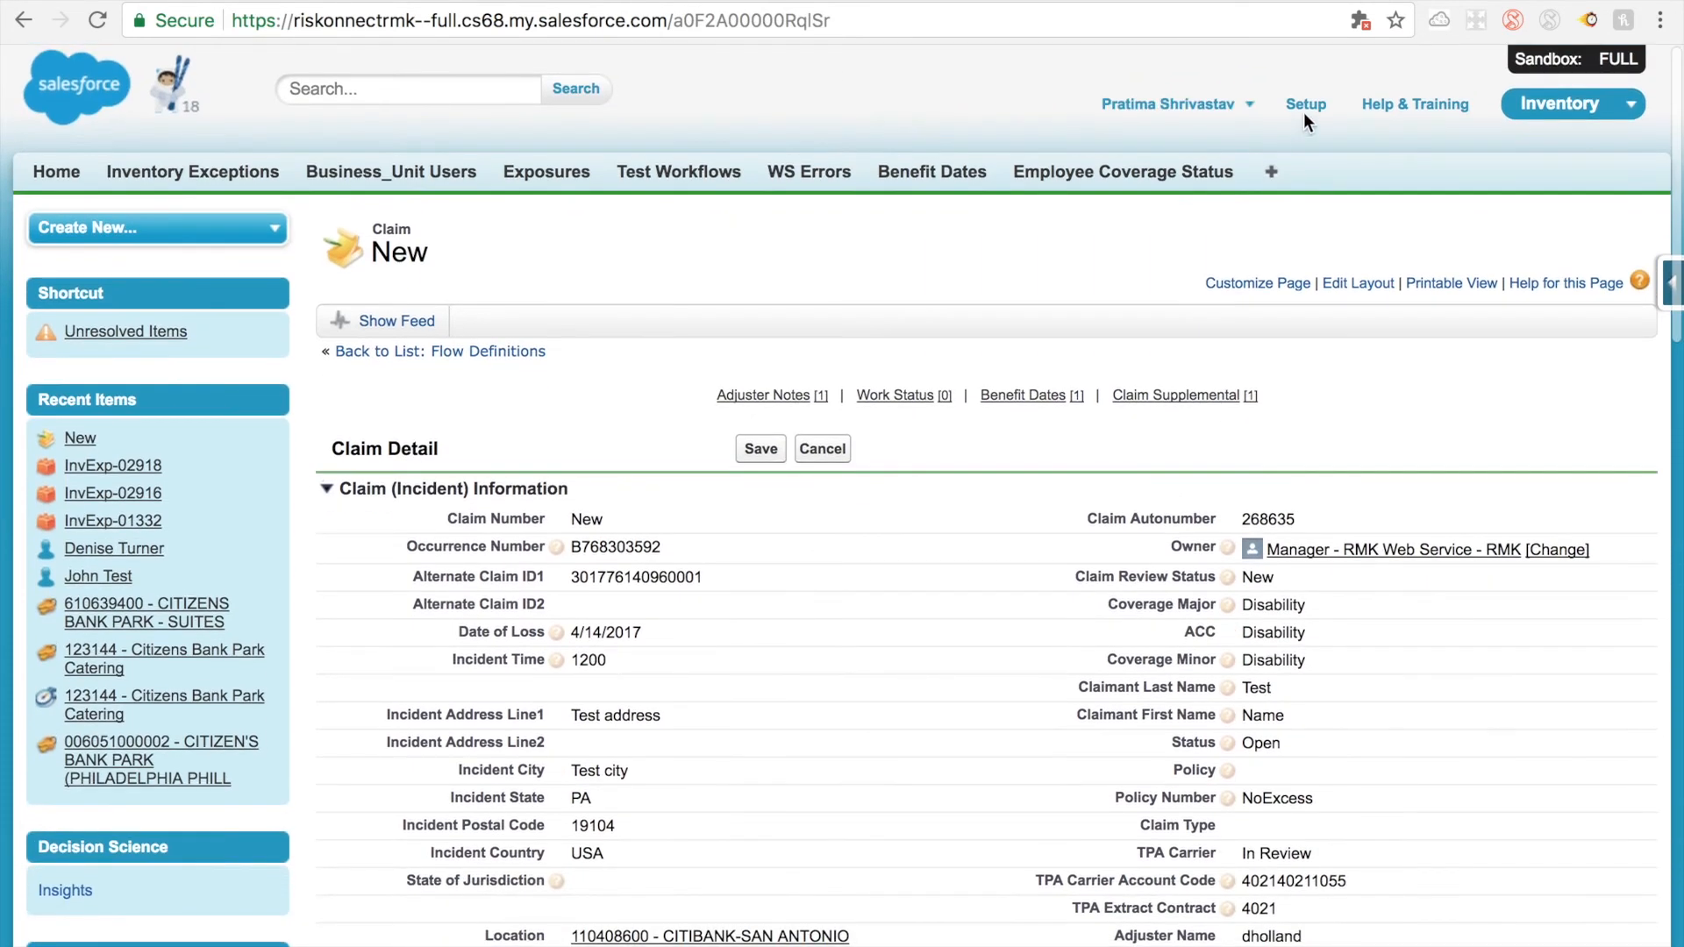
{"action": "left_click", "coordinate": [1306, 107]}
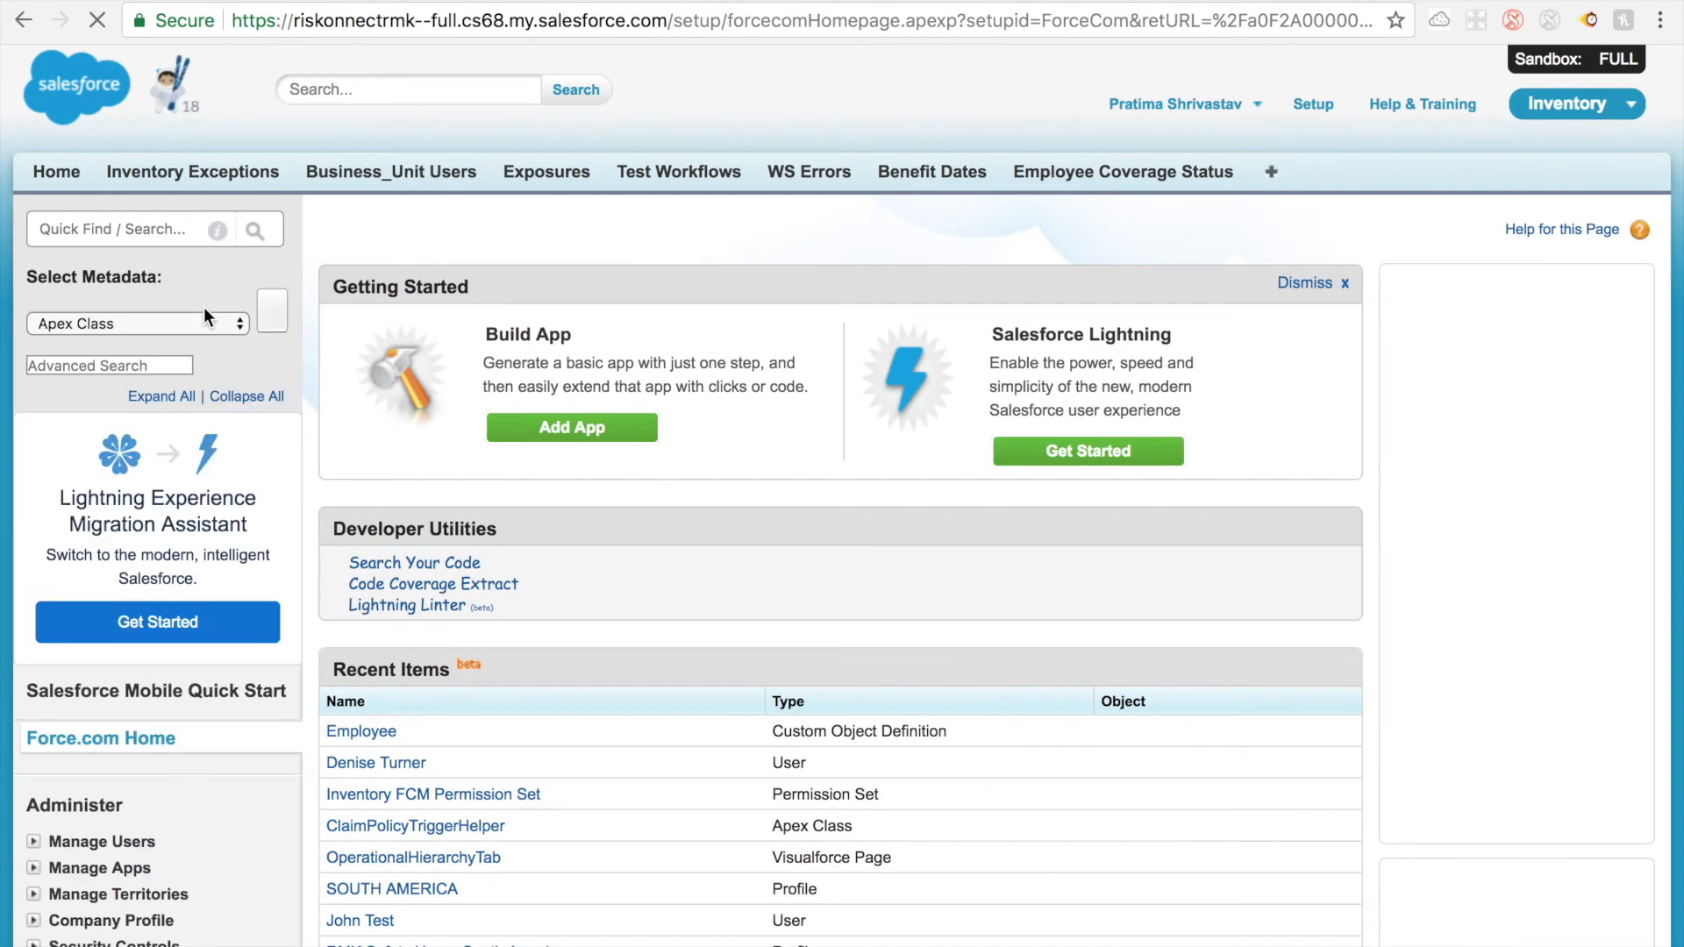
{"action": "left_click", "coordinate": [148, 319]}
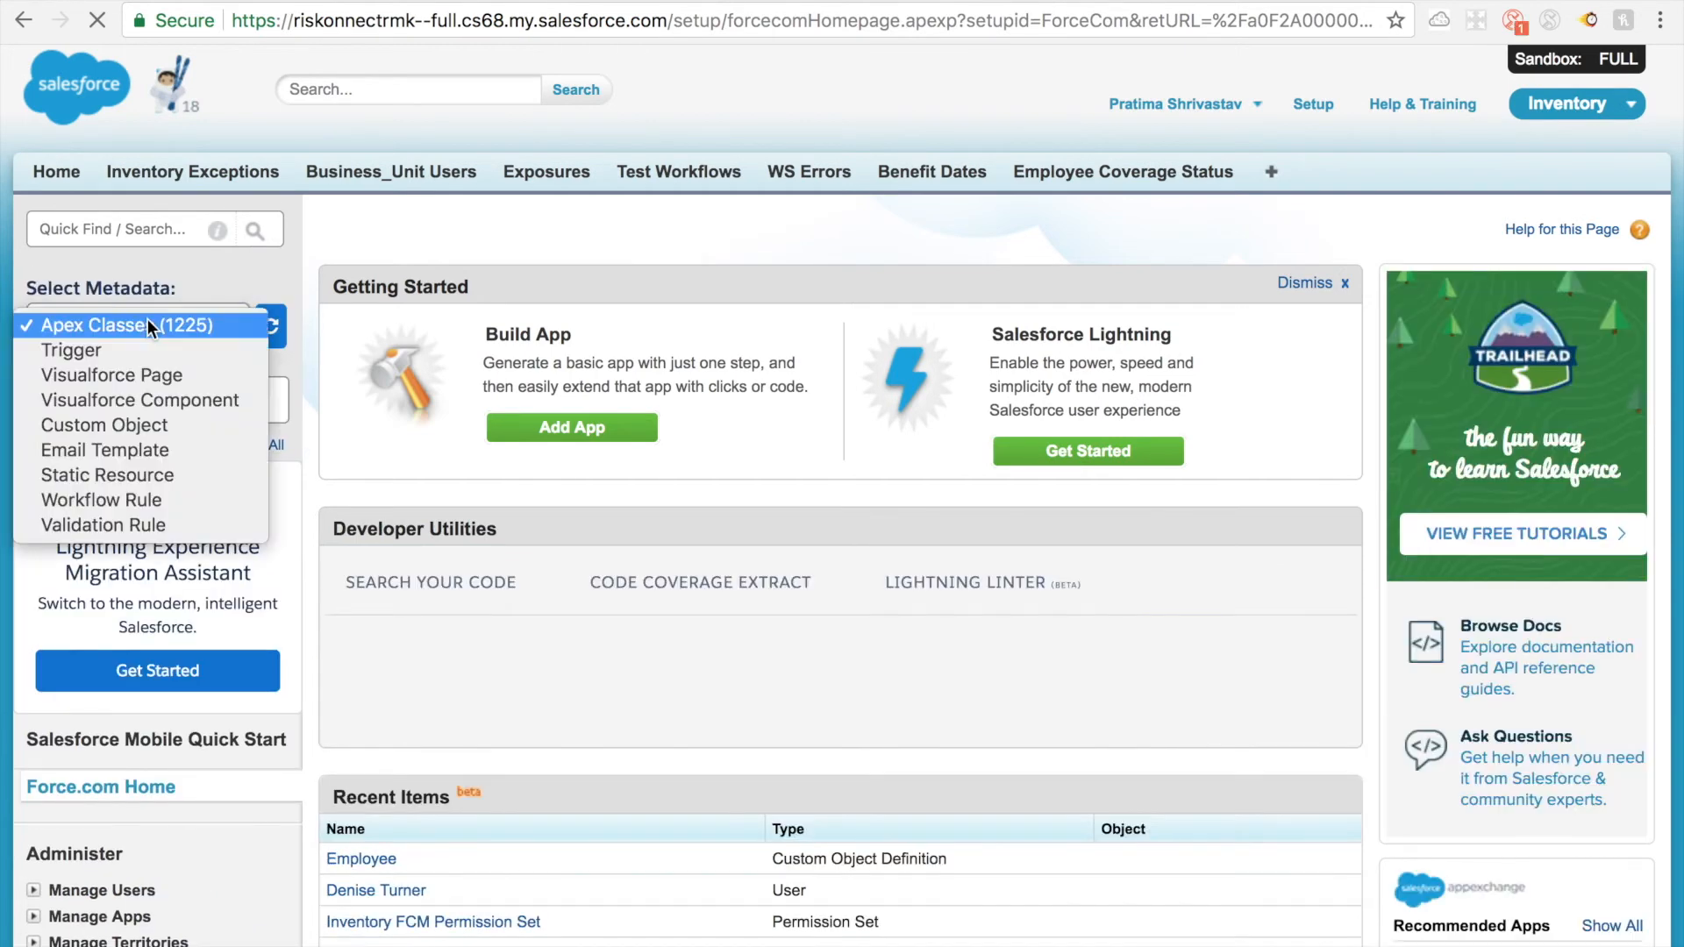
{"action": "left_click", "coordinate": [142, 423]}
{"action": "left_click", "coordinate": [175, 399]}
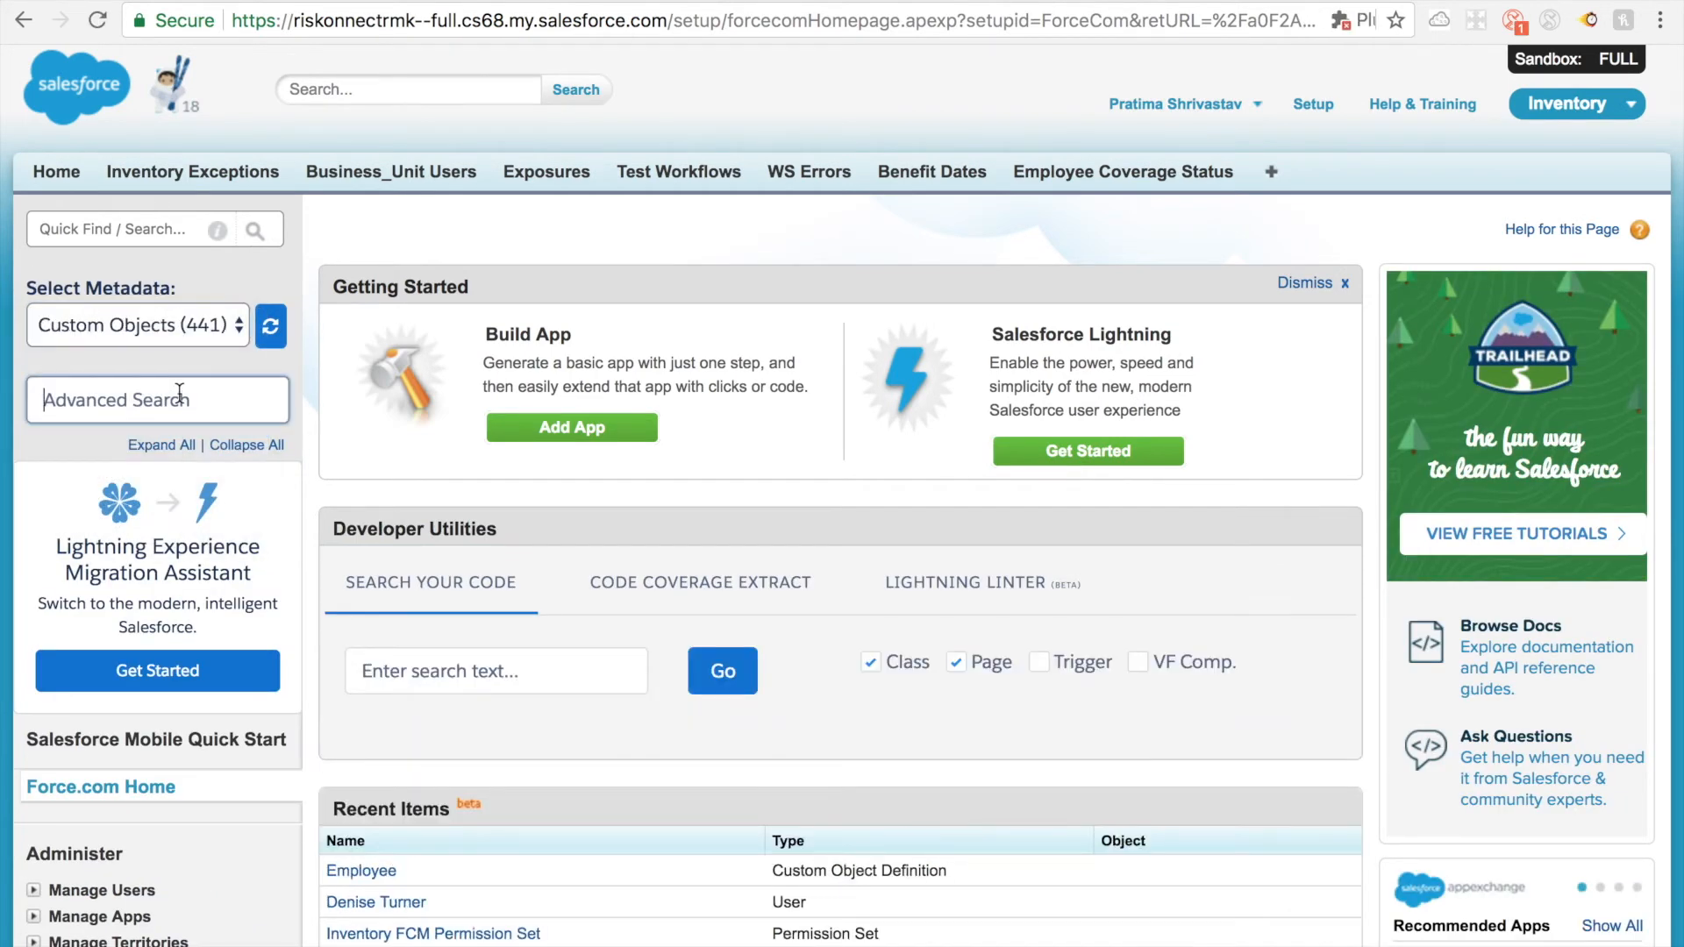
{"action": "type", "text": "claim"}
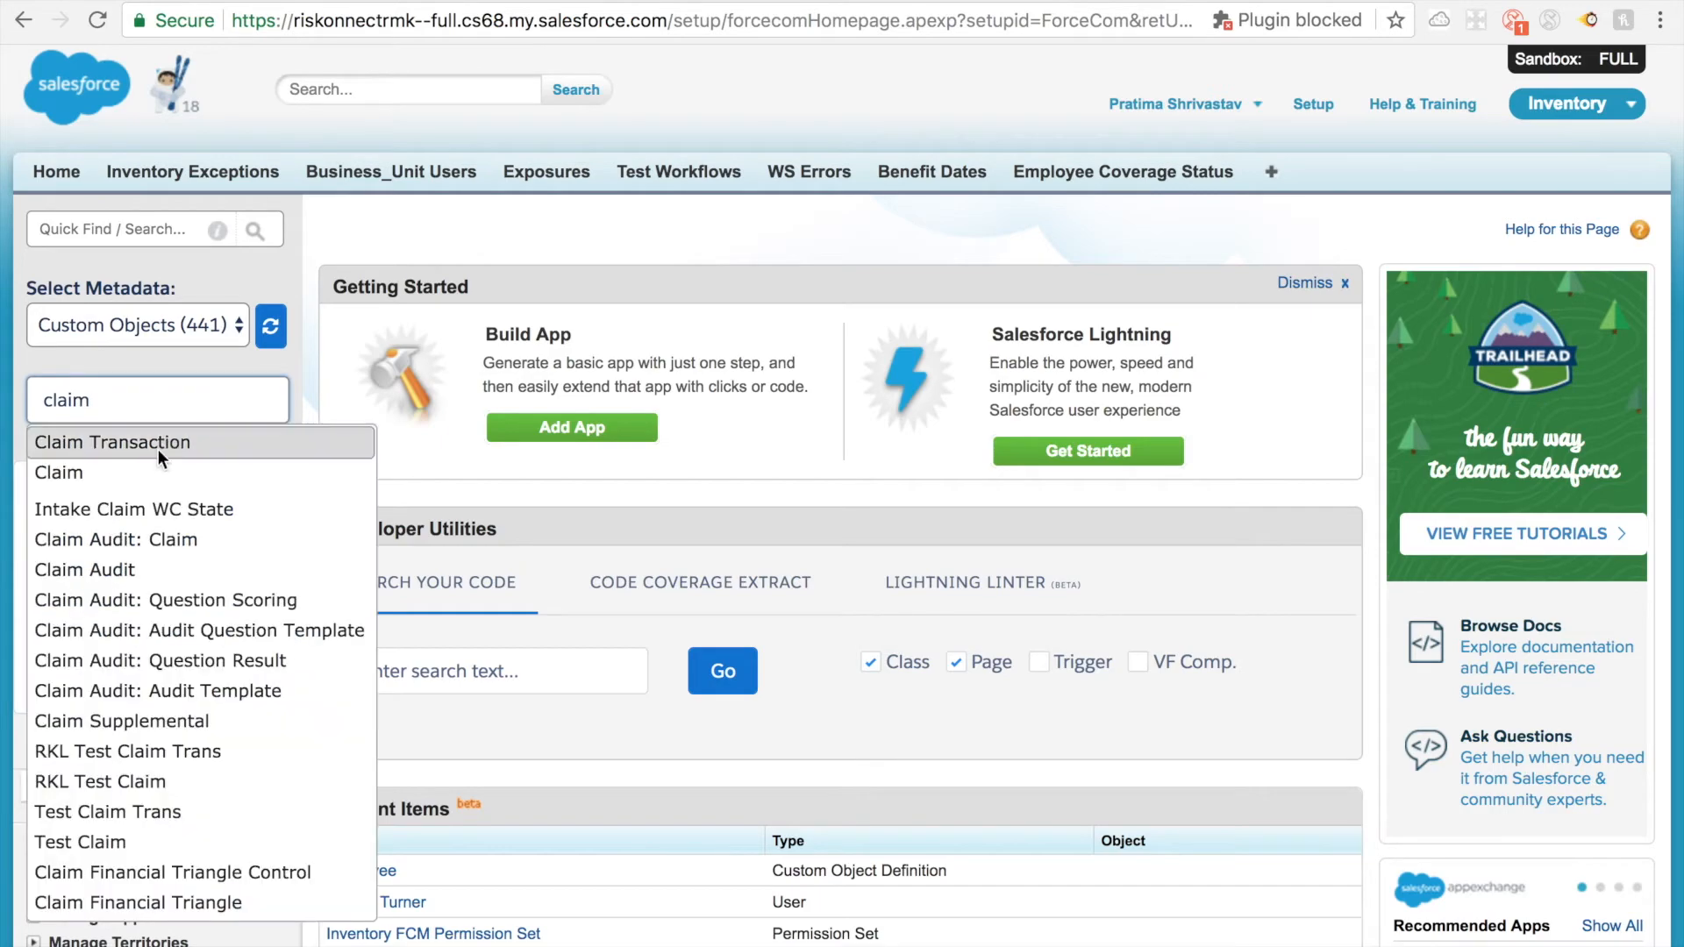
{"action": "left_click", "coordinate": [151, 475]}
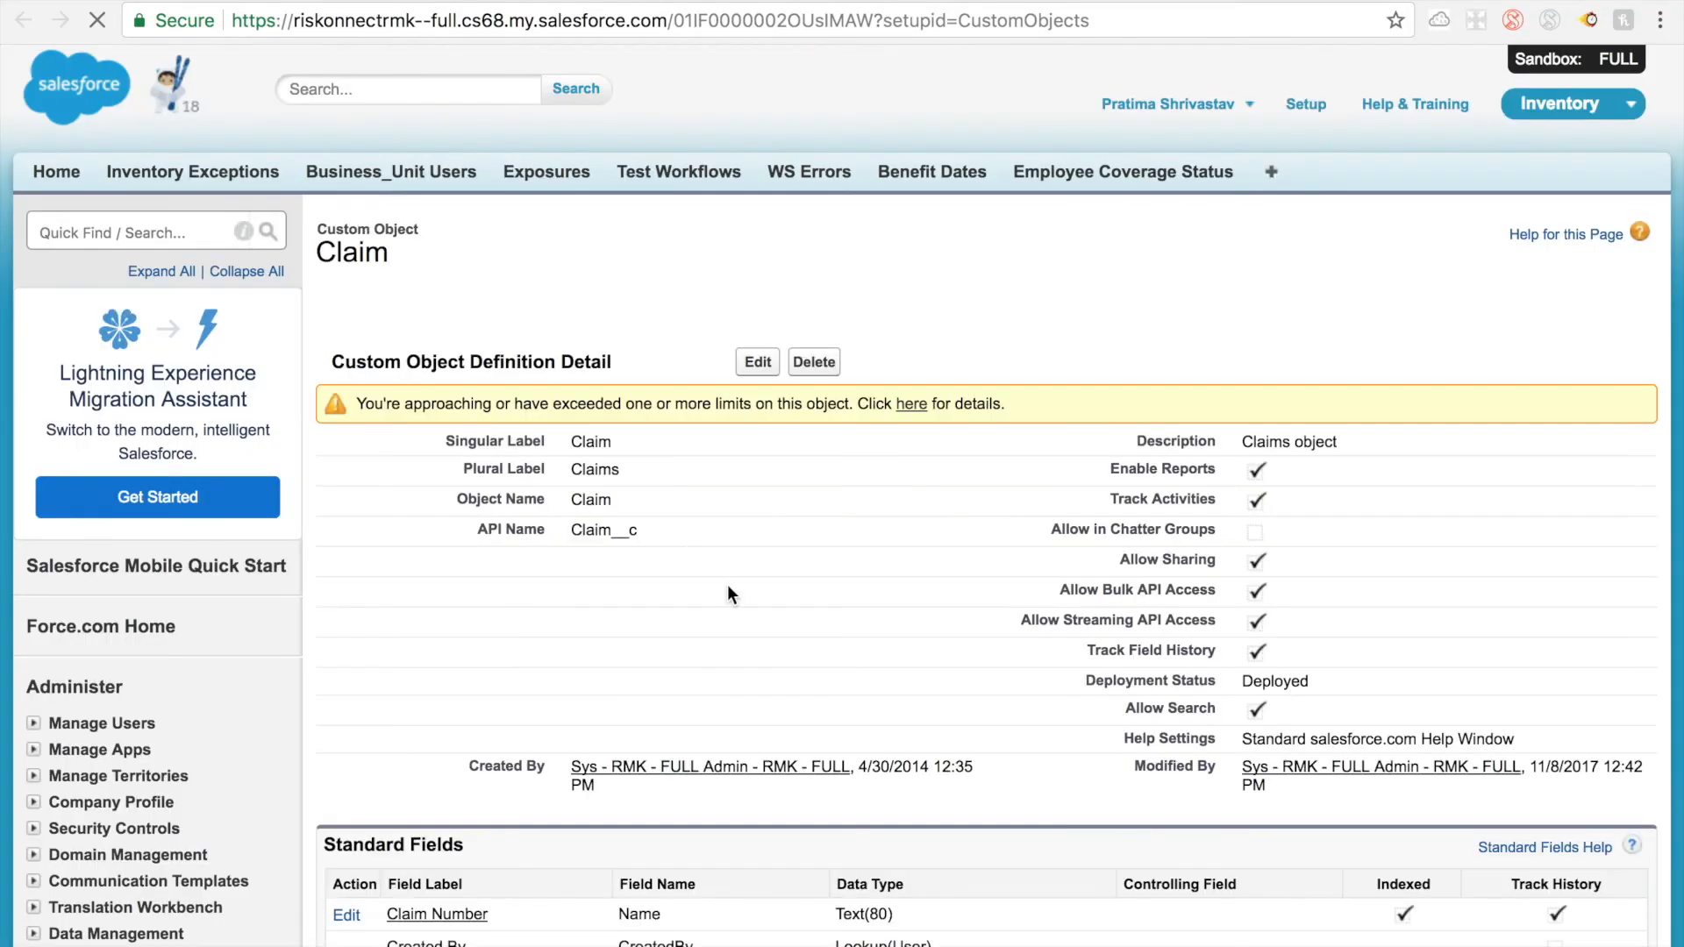
Step: Find the Injured Employee field in the Claim object's field list and copy its API name, Claimant_Lookup__c
{"action": "key", "text": "ctrl+f"}
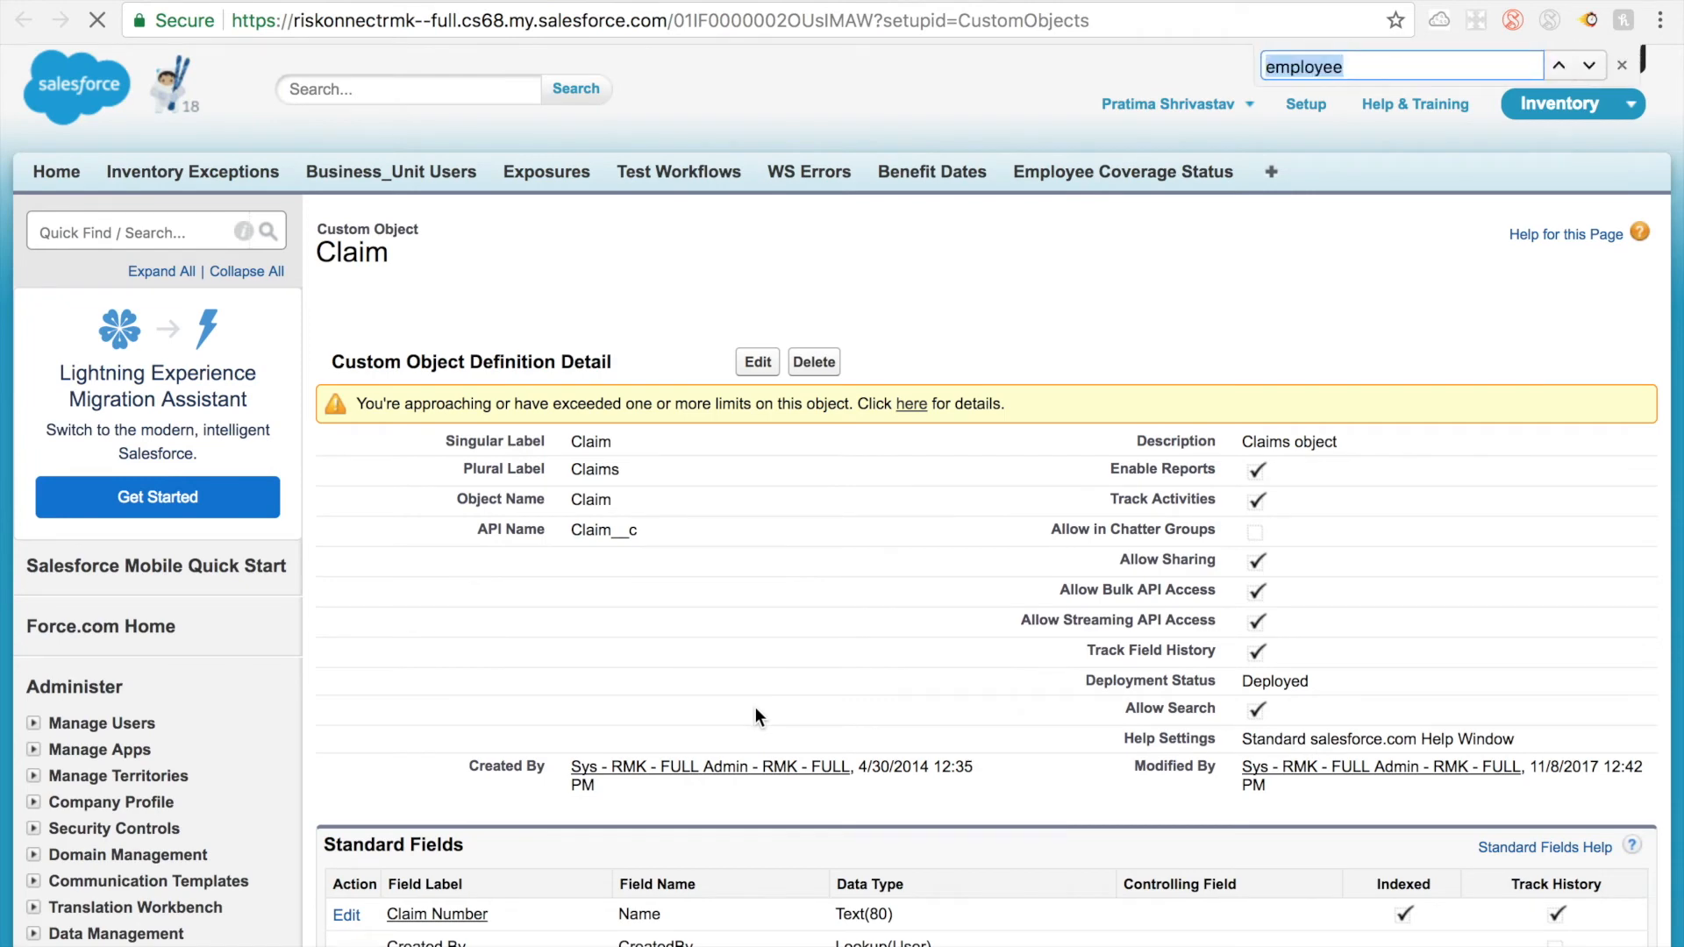
{"action": "type", "text": "injured"}
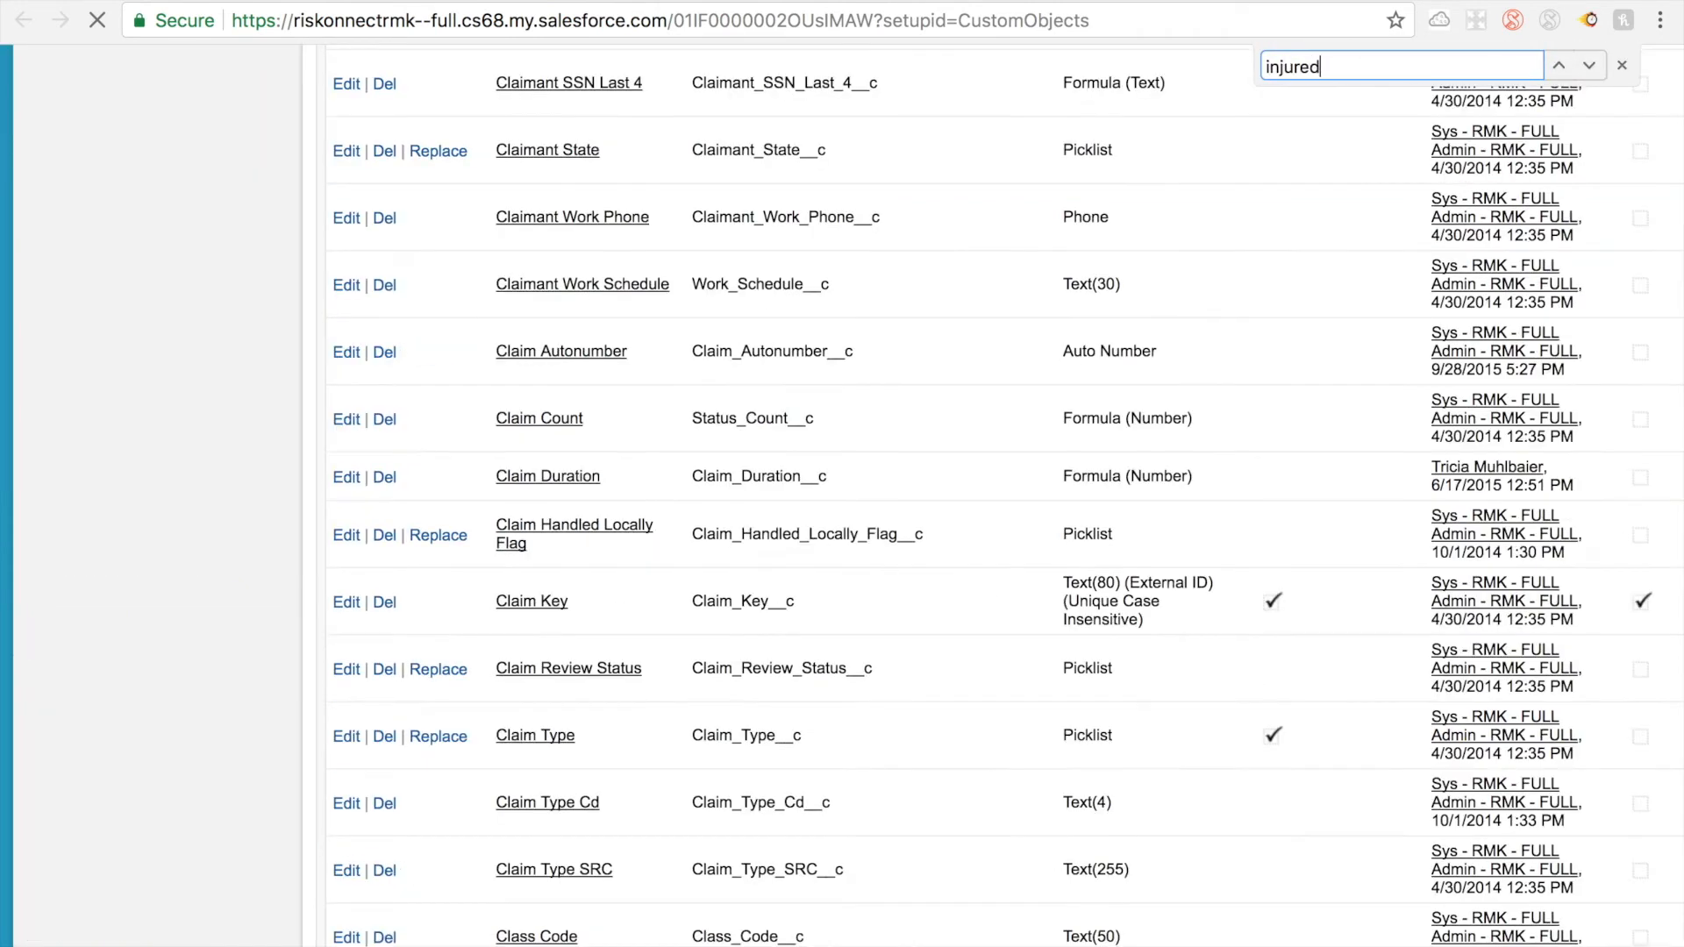
{"action": "type", "text": " empl"}
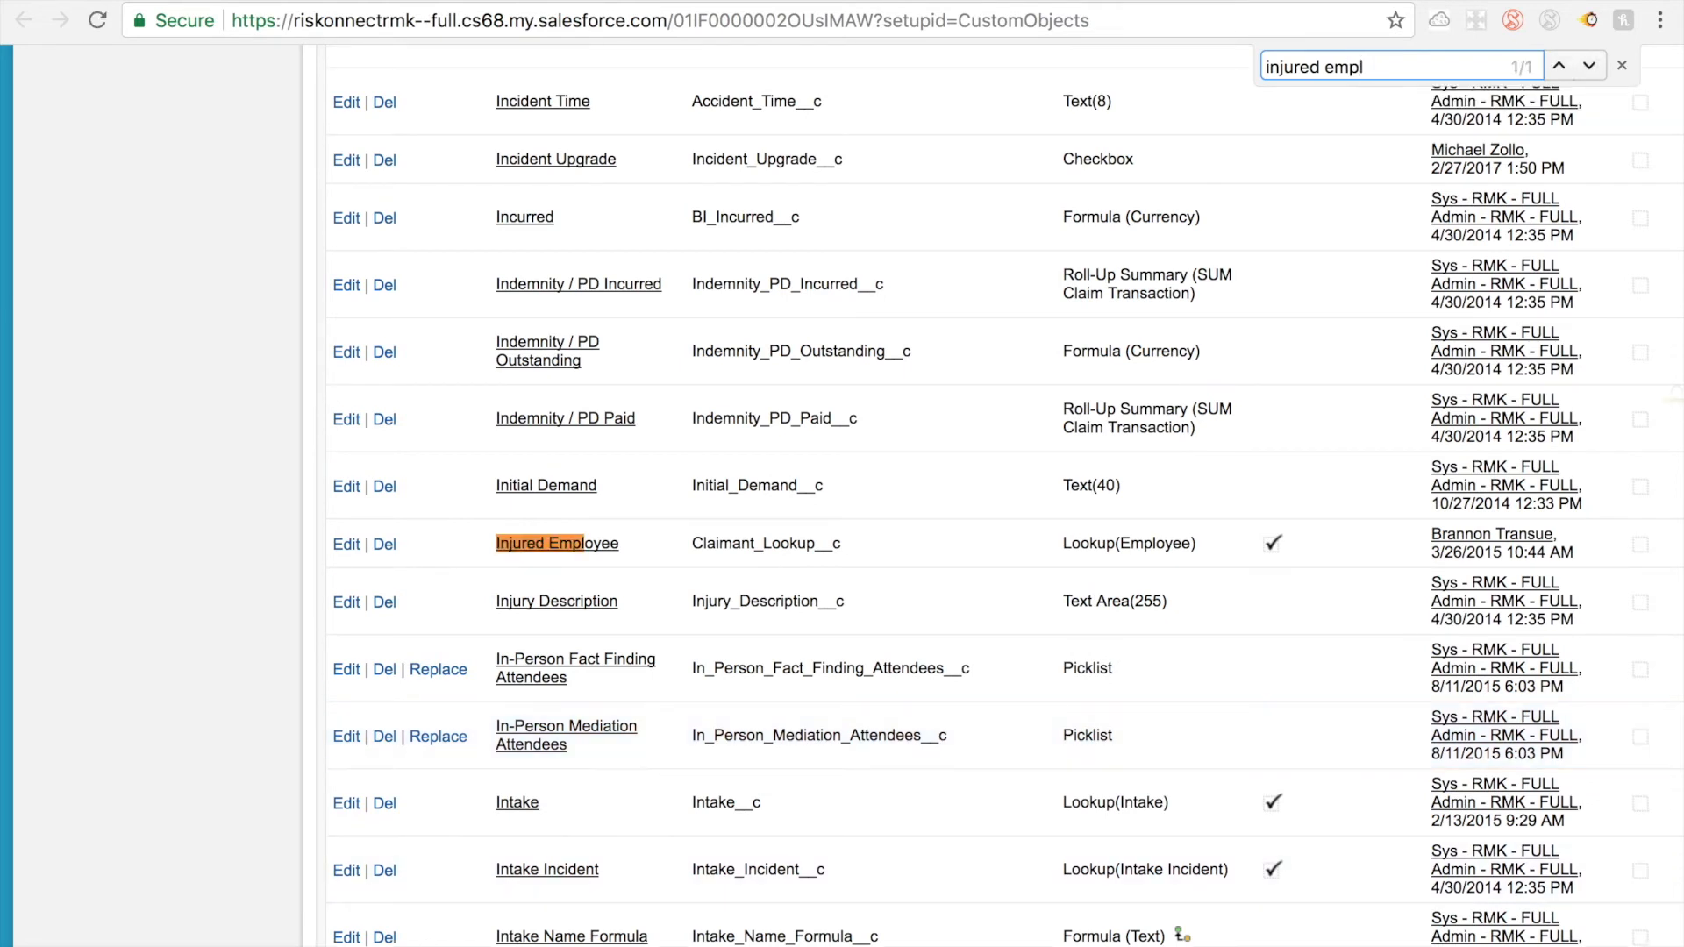
{"action": "double_click", "coordinate": [750, 544]}
{"action": "key", "text": "ctrl+c"}
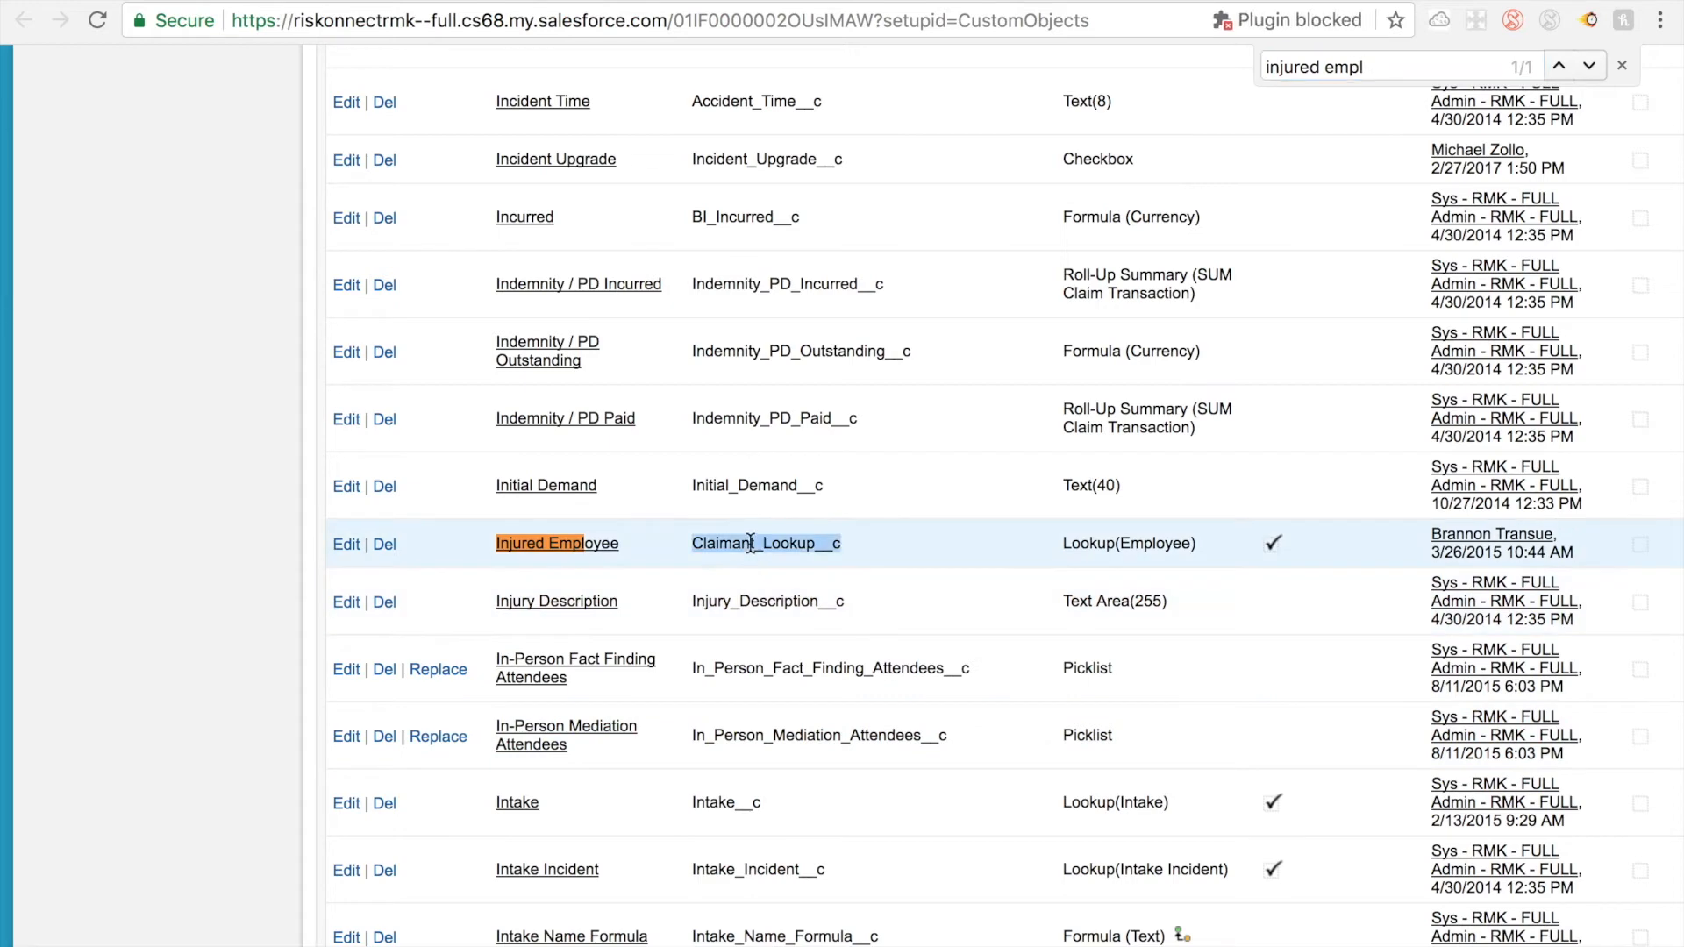
Step: Back in the flow's Record Update, set the record field to update to Claimant_Lookup__c
{"action": "left_click", "coordinate": [1537, 2]}
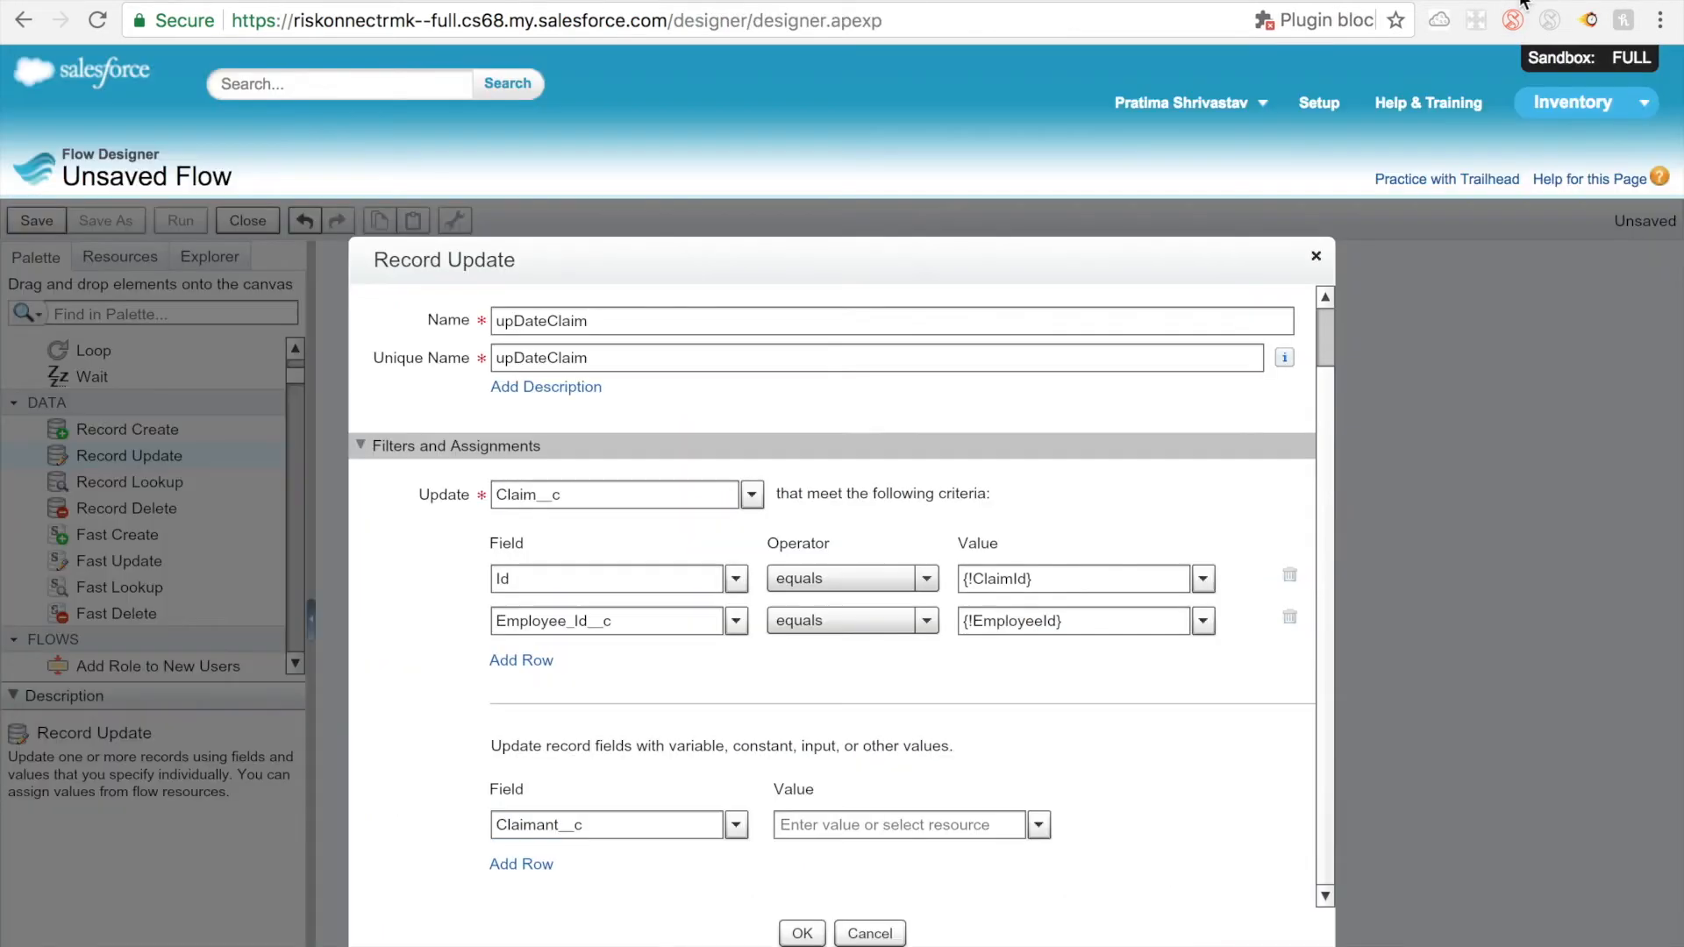
{"action": "left_click", "coordinate": [601, 825]}
{"action": "double_click", "coordinate": [601, 825]}
{"action": "key", "text": "ctrl+v"}
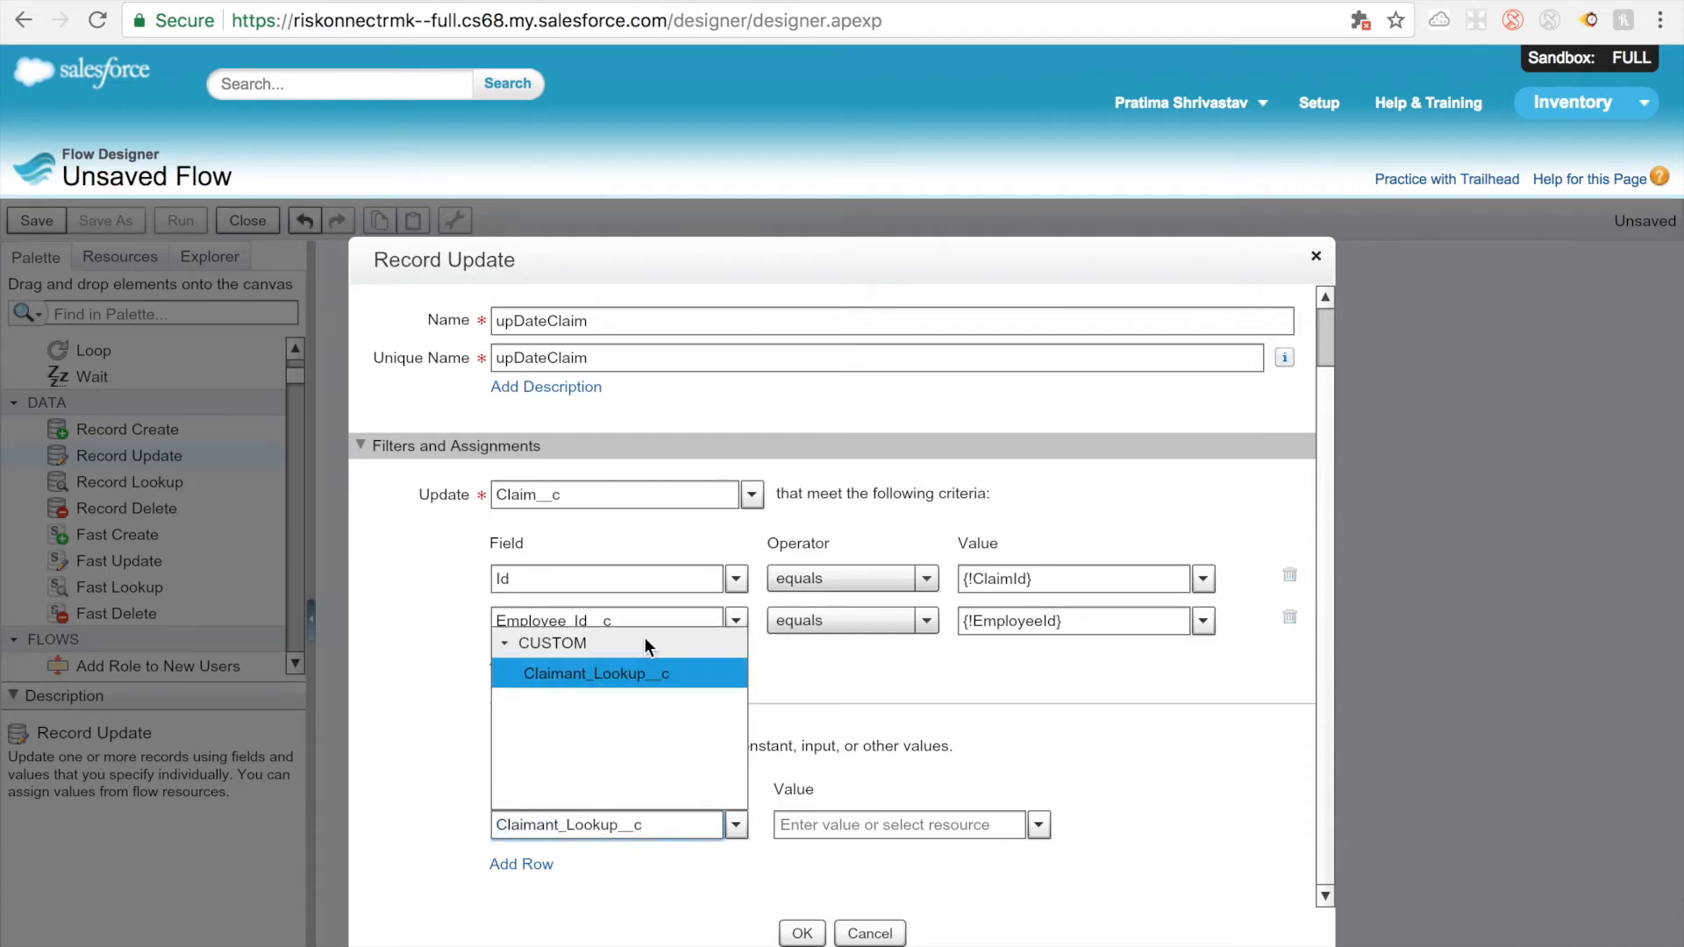
{"action": "left_click", "coordinate": [639, 671]}
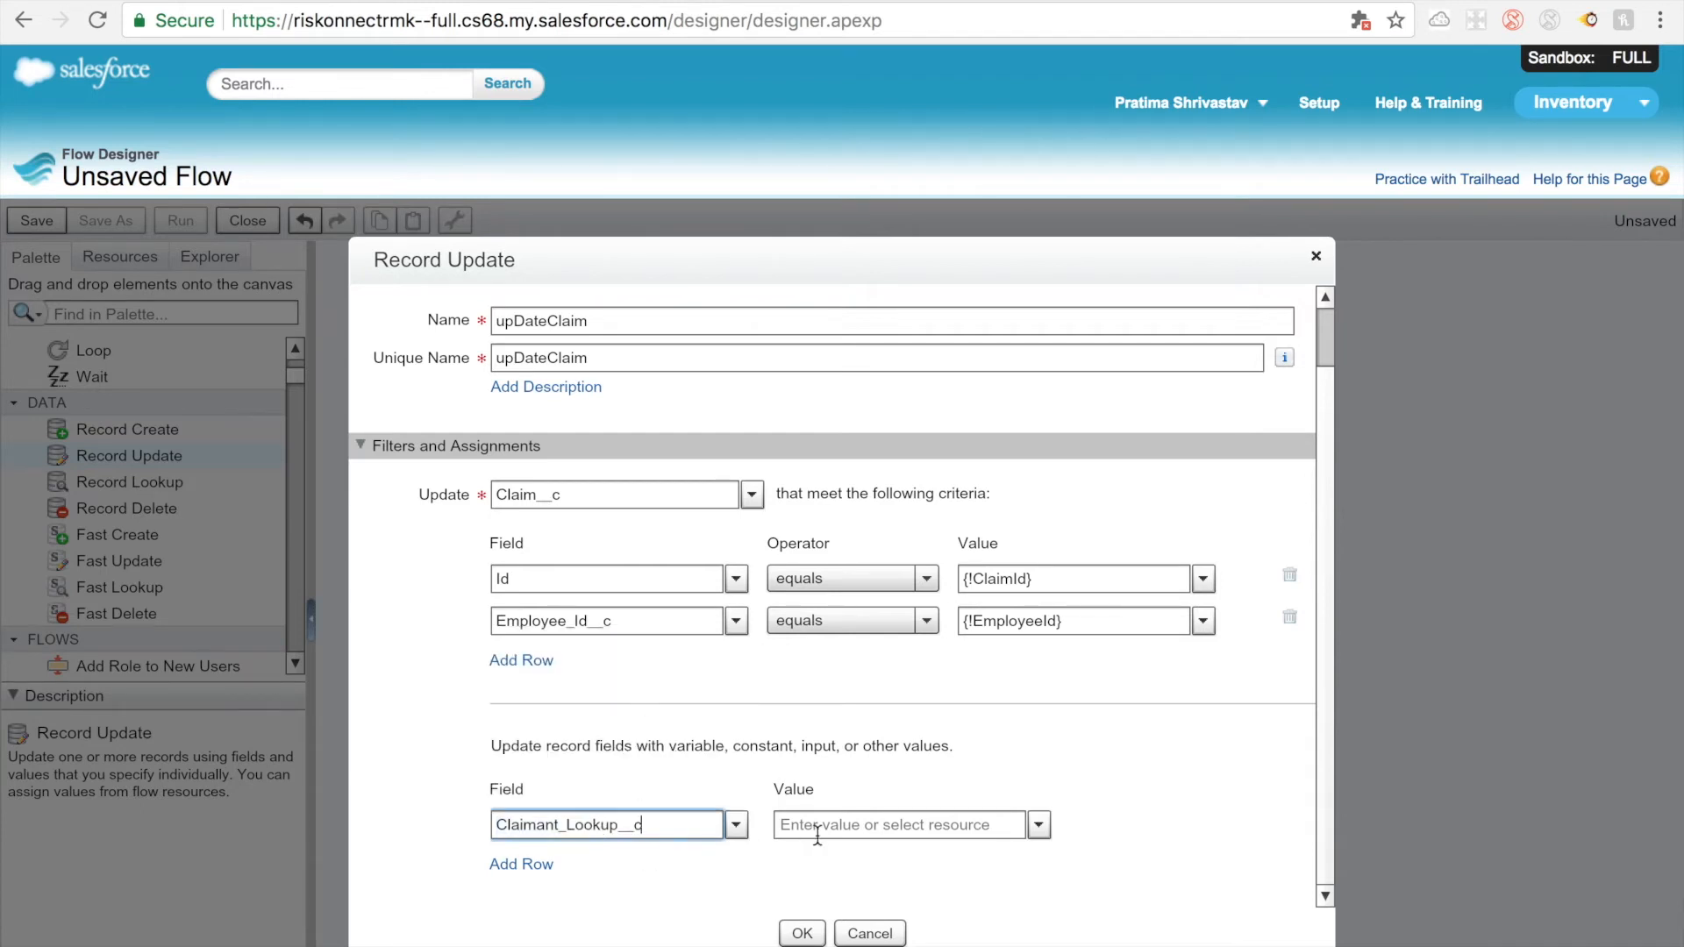
Step: Assign the employeeLooupId variable as the value for Claimant_Lookup__c and confirm the upDateClaim record update
{"action": "left_click", "coordinate": [1037, 825]}
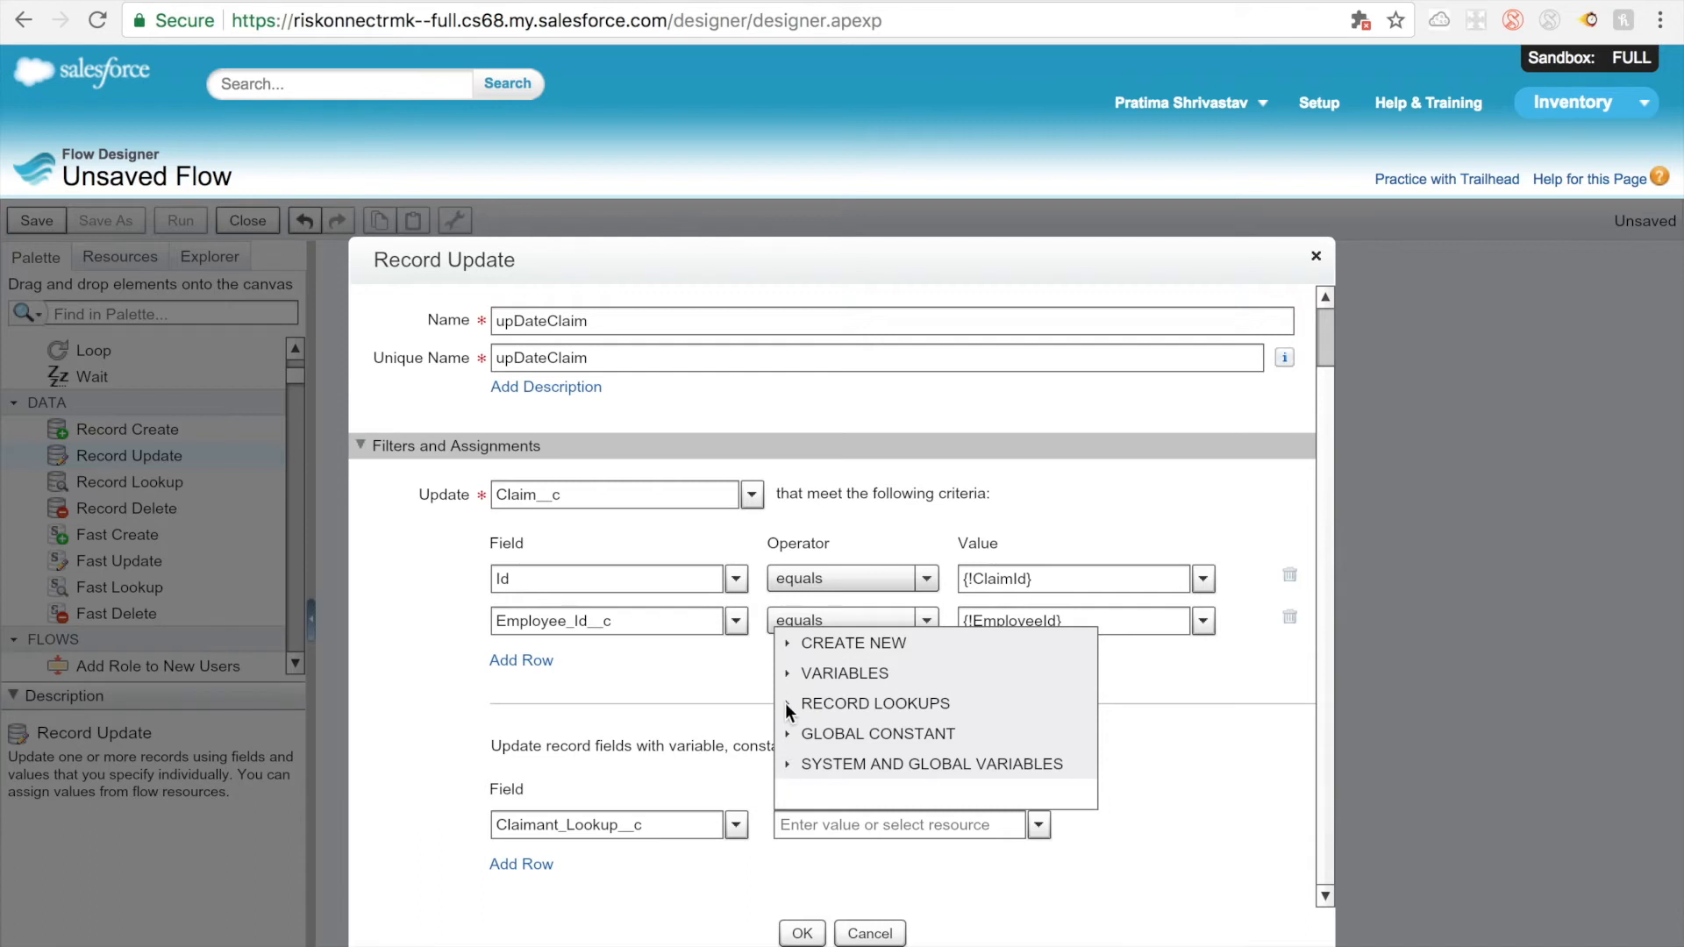
{"action": "left_click", "coordinate": [786, 672]}
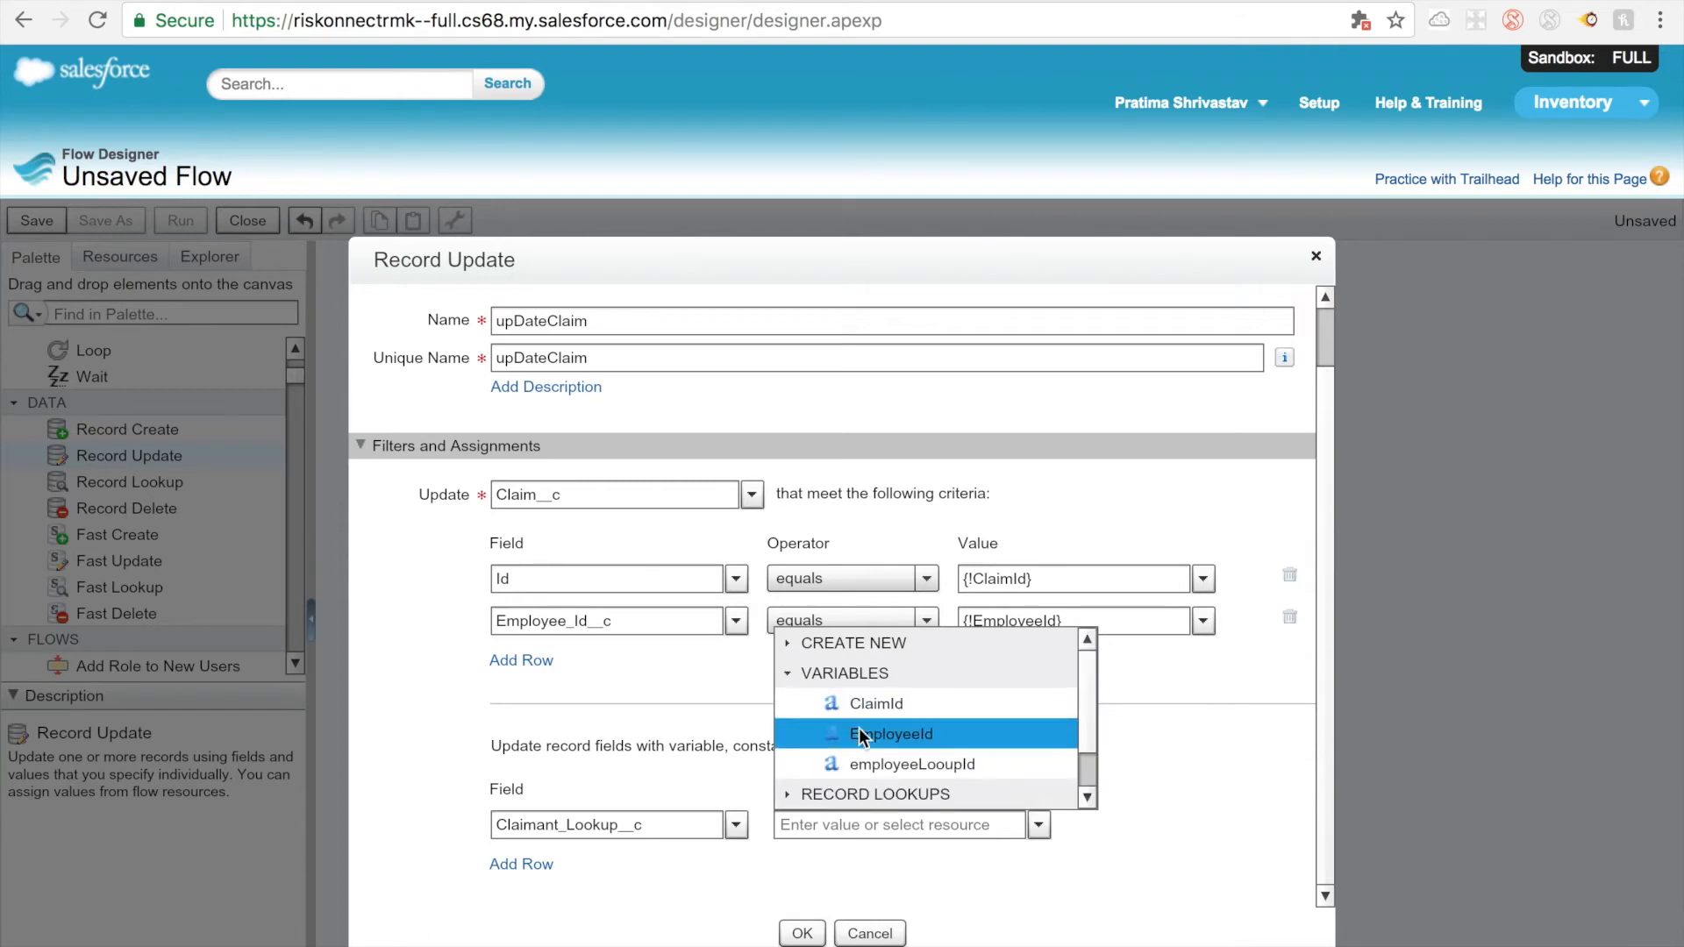
{"action": "left_click", "coordinate": [881, 765]}
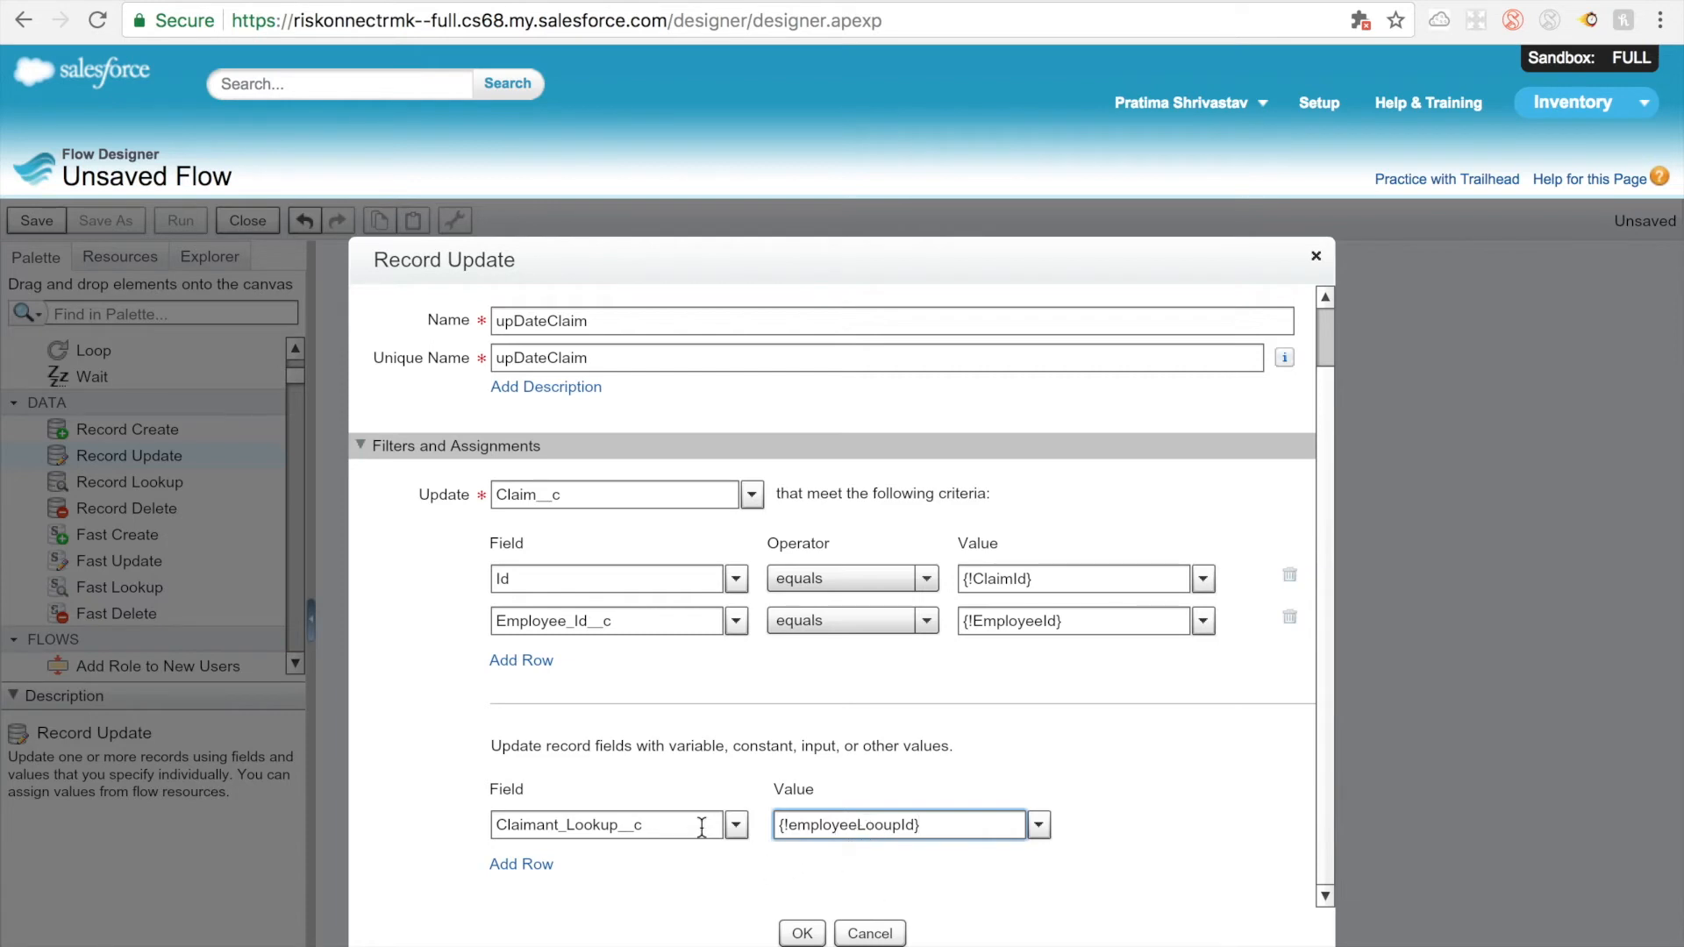
{"action": "left_click", "coordinate": [798, 932]}
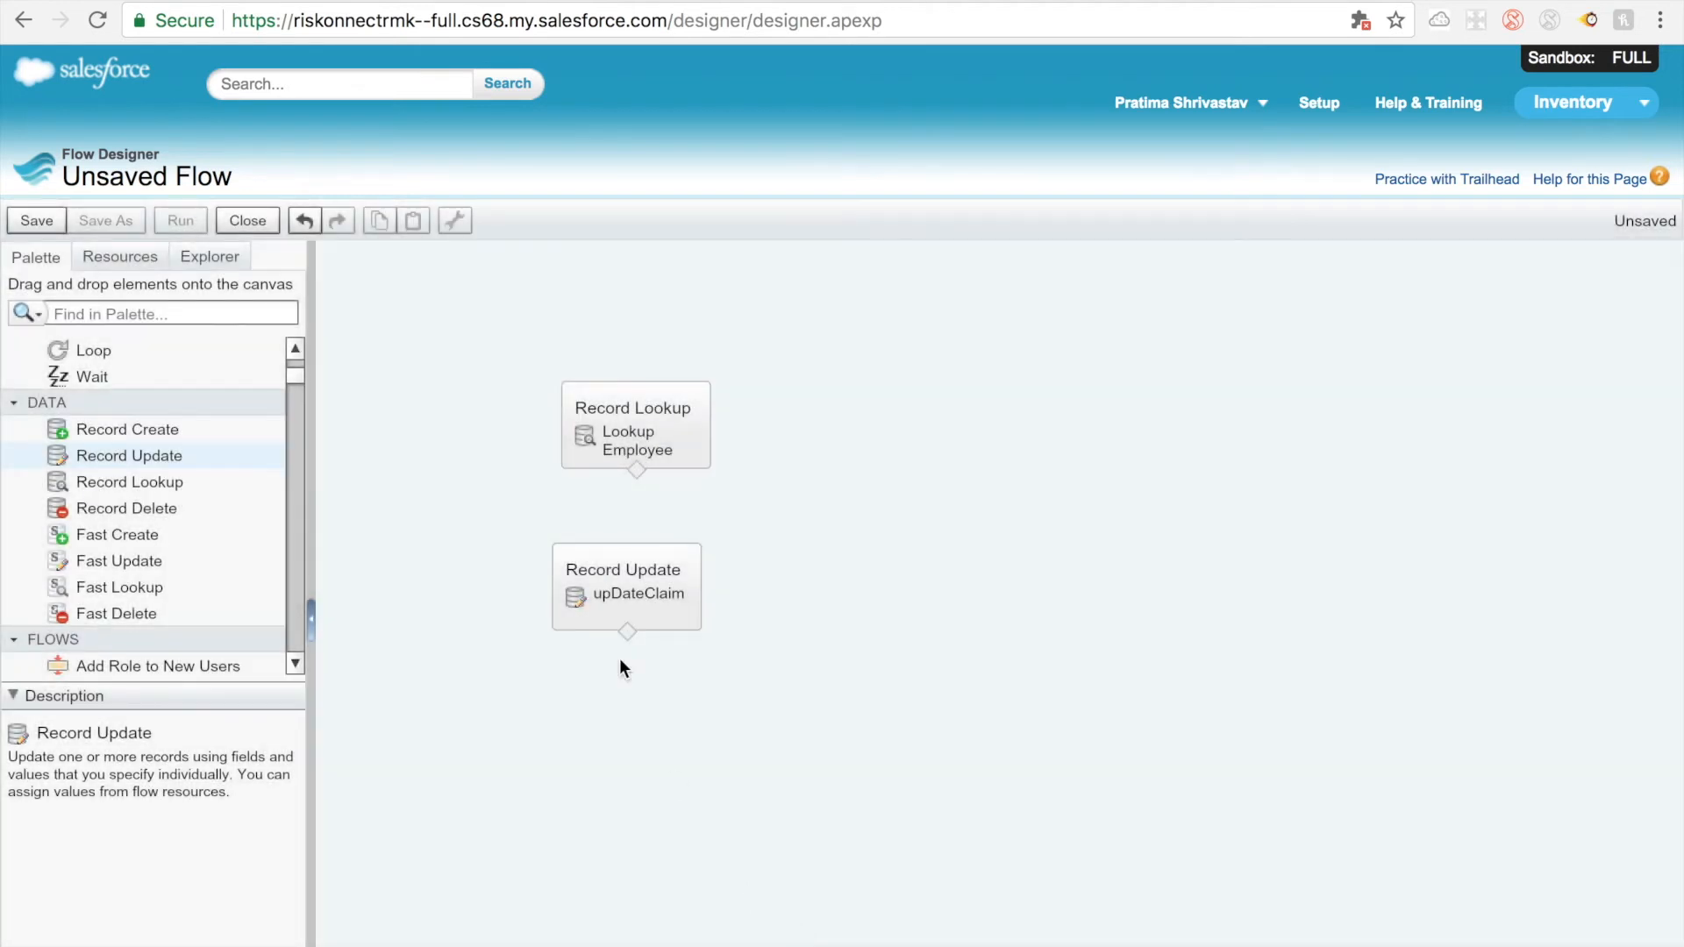
Step: Connect the Lookup Employee element to upDateClaim and set Lookup Employee as the flow's start element
{"action": "left_click_drag", "start_coordinate": [633, 473], "coordinate": [630, 630]}
{"action": "left_click_drag", "start_coordinate": [638, 473], "coordinate": [626, 633]}
{"action": "left_click", "coordinate": [696, 393]}
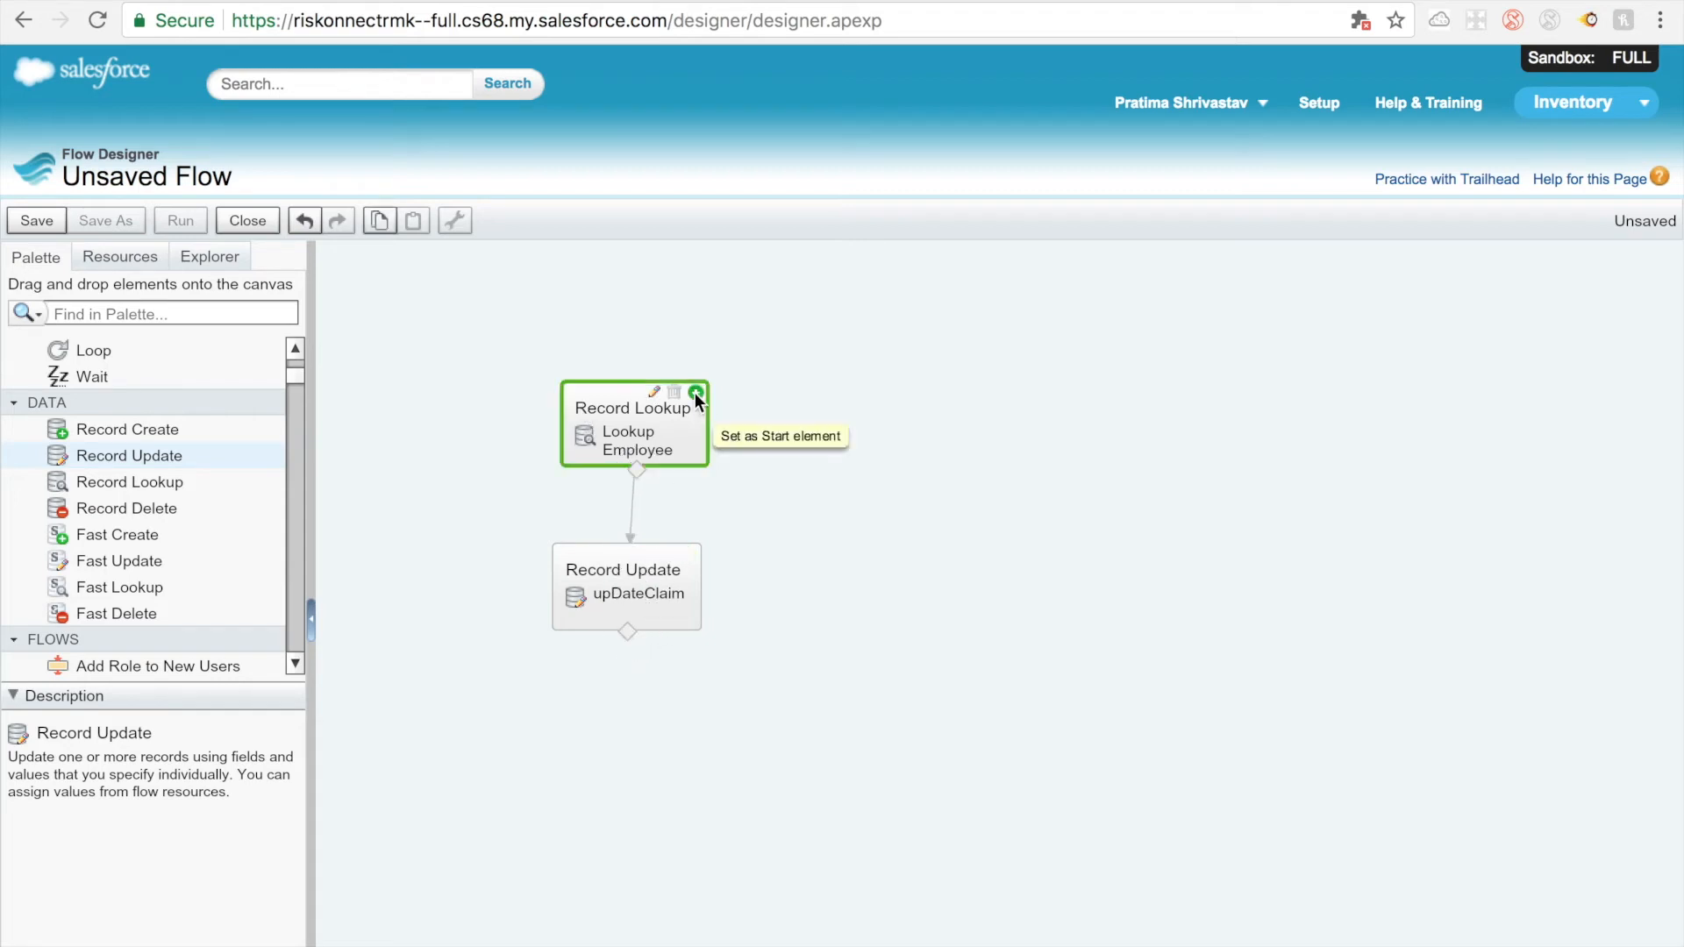
Step: Open the flow's save properties and name the flow updateClaimEmplyee, using the same text as its unique name
{"action": "left_click", "coordinate": [37, 221]}
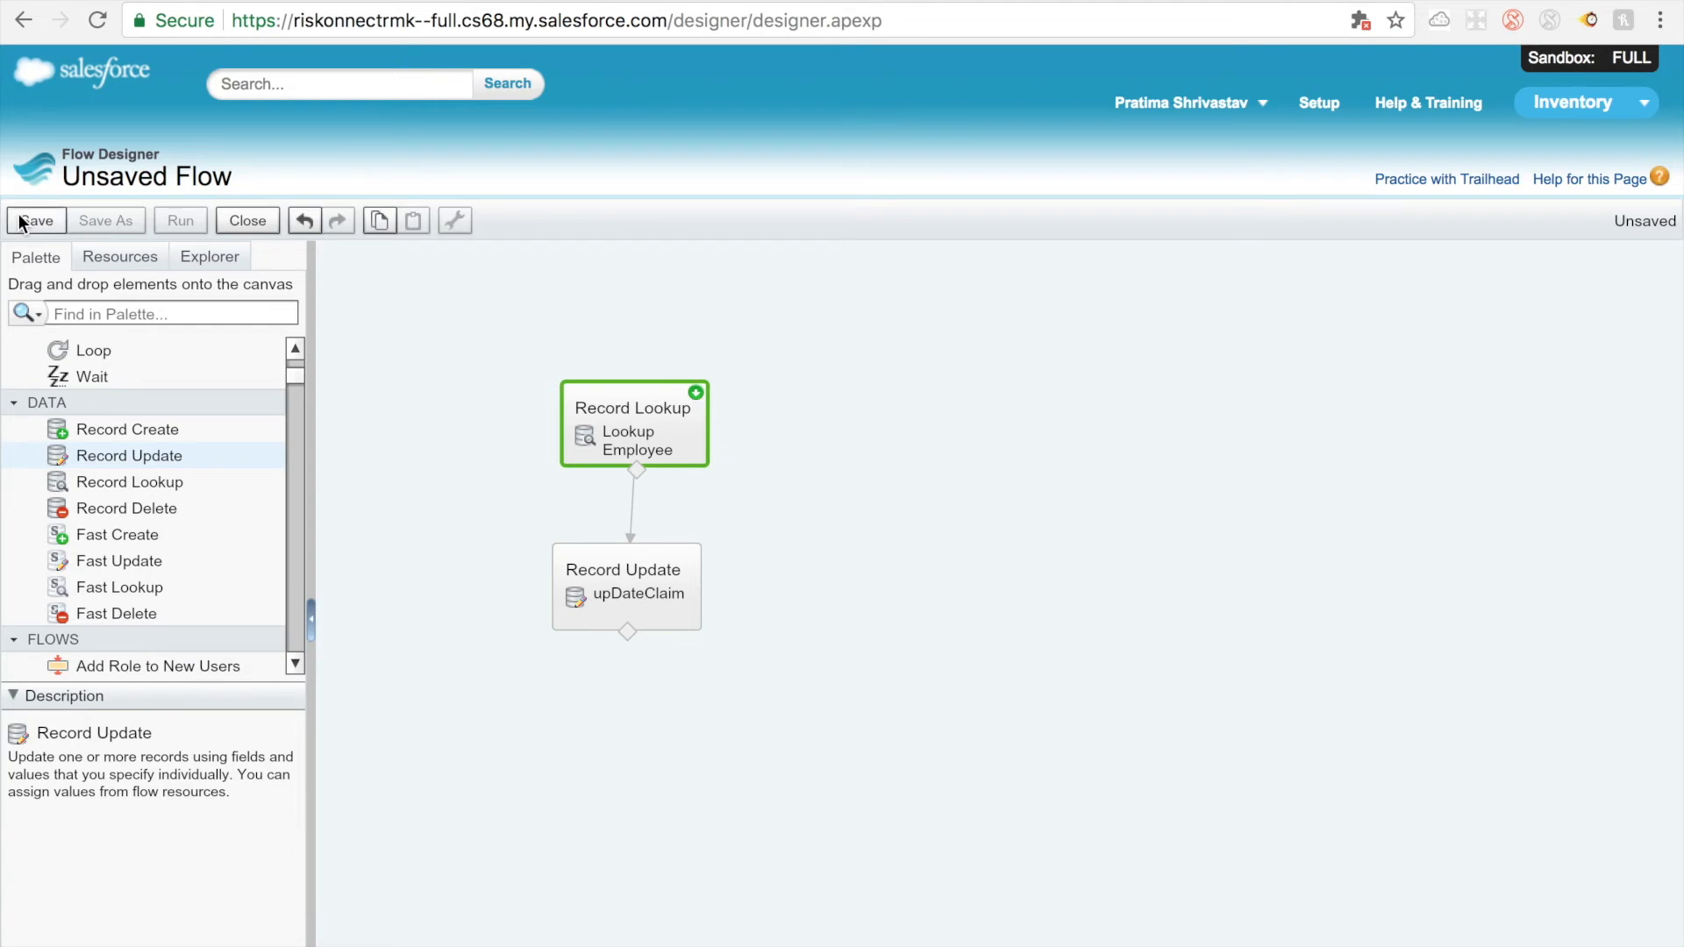
{"action": "type", "text": "updateCliam"}
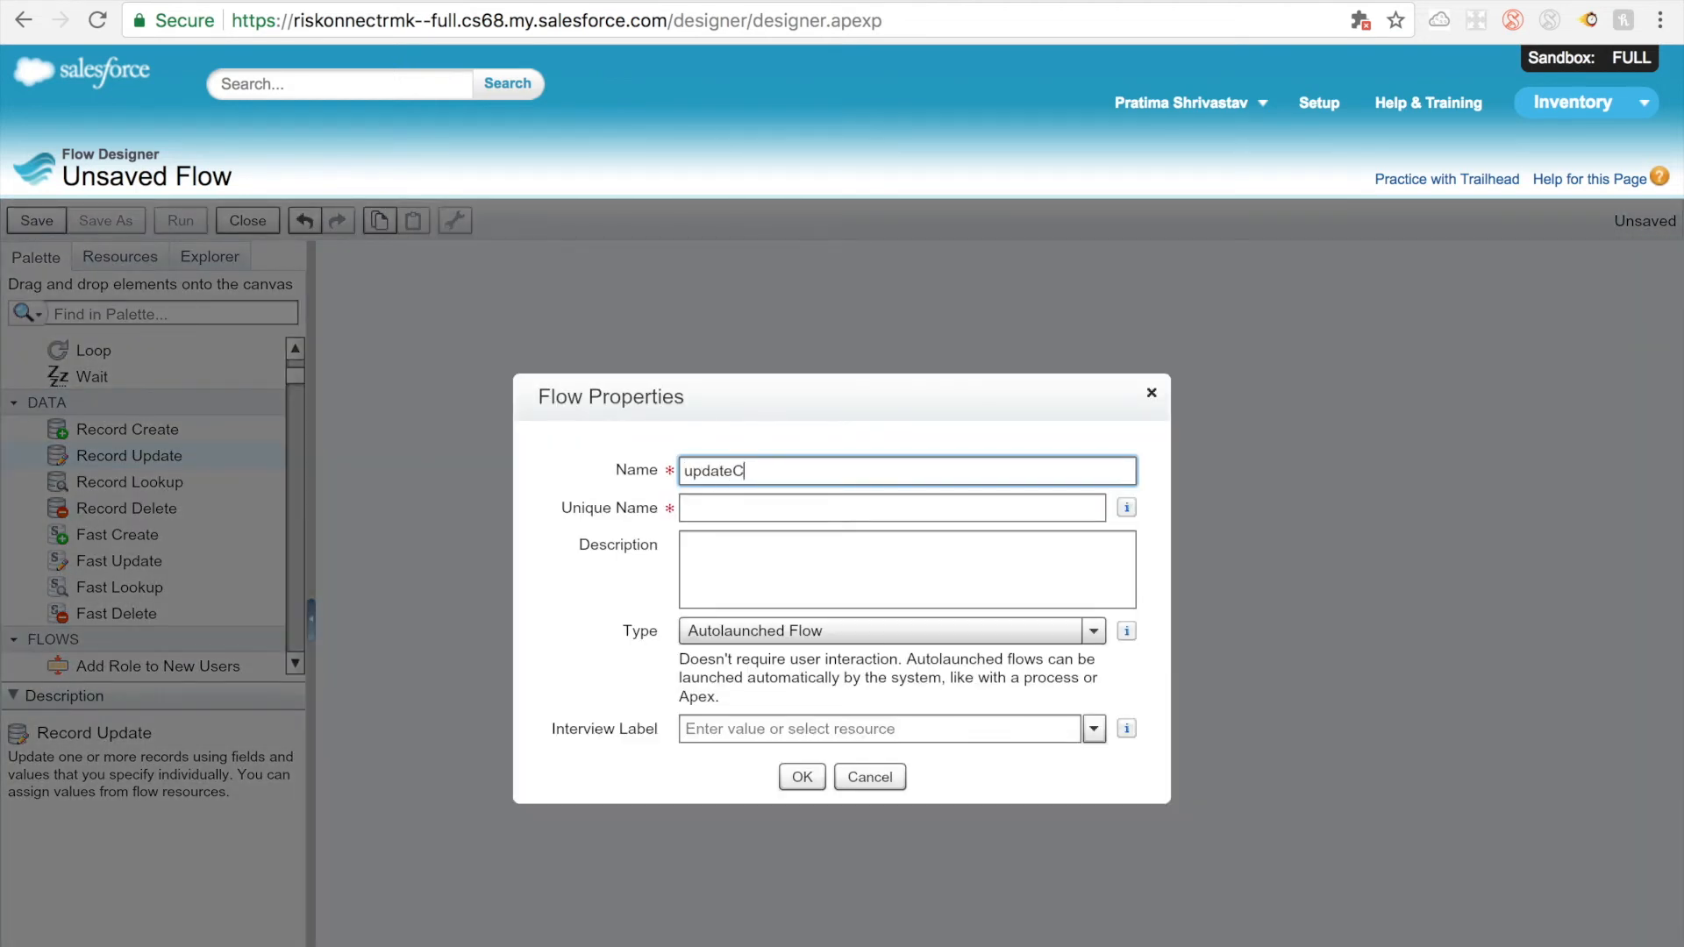
{"action": "key", "text": "BackSpace"}
{"action": "key", "text": "BackSpace"}
{"action": "key", "text": "BackSpace"}
{"action": "key", "text": "BackSpace"}
{"action": "type", "text": "laim"}
{"action": "key", "text": "BackSpace"}
{"action": "key", "text": "BackSpace"}
{"action": "key", "text": "BackSpace"}
{"action": "key", "text": "BackSpace"}
{"action": "type", "text": "laimEmplyee"}
{"action": "left_click", "coordinate": [685, 509]}
Step: Begin the flow's description with "PS - 12-10-2017 updating the"
{"action": "left_click", "coordinate": [698, 551]}
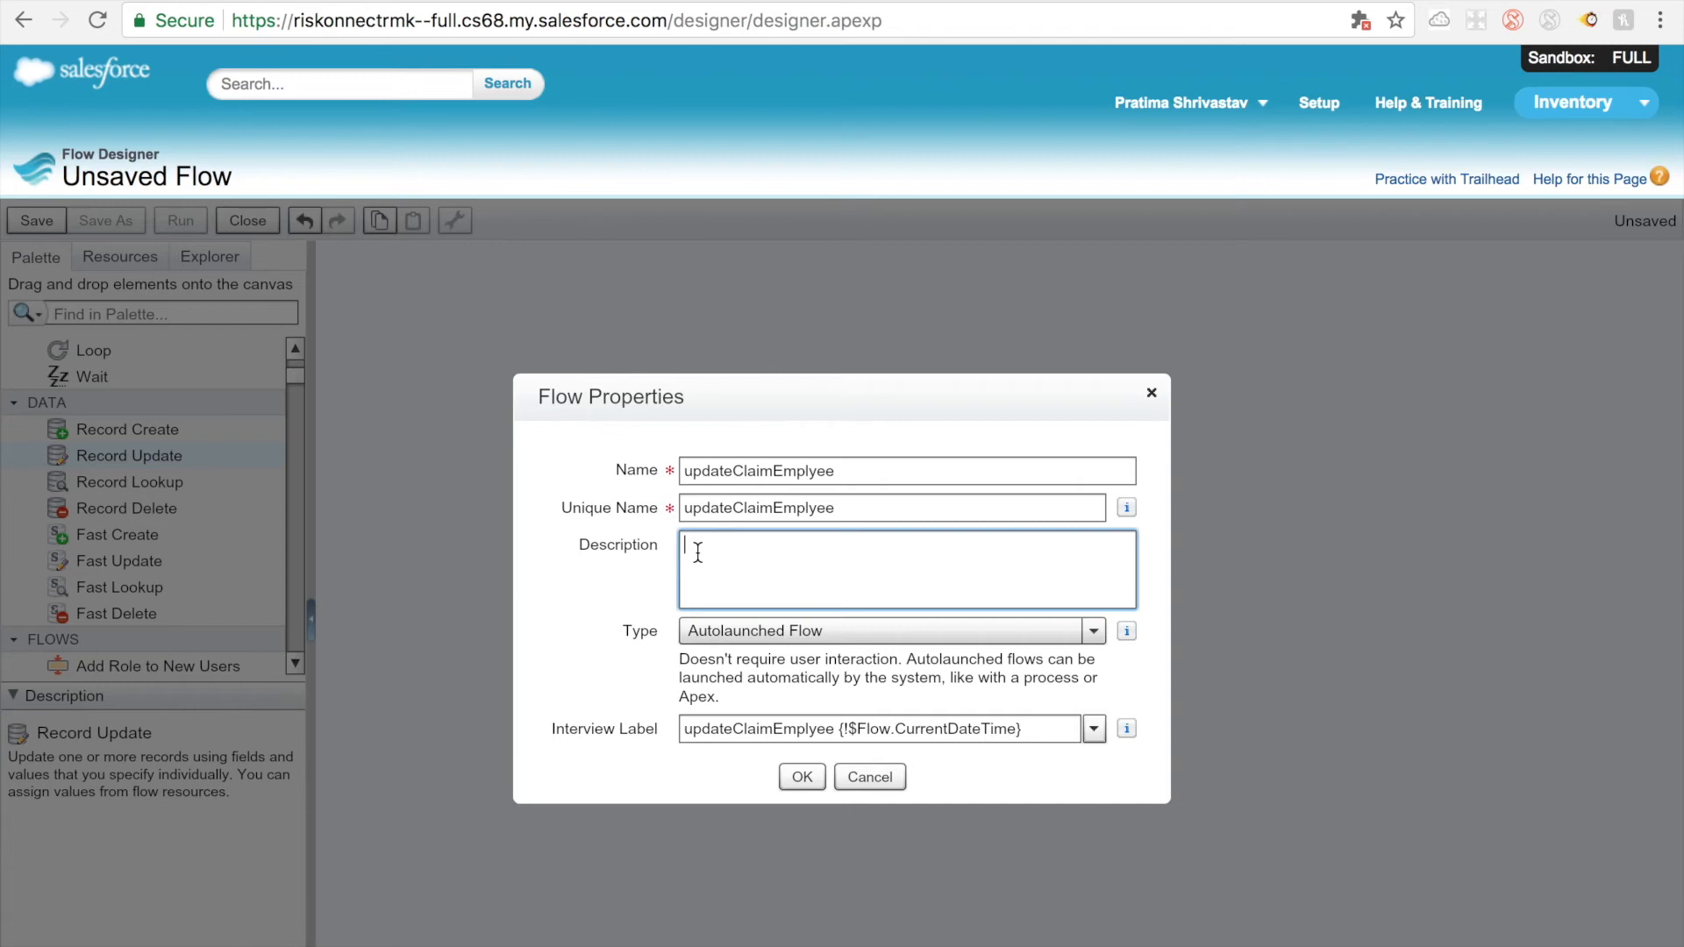
{"action": "type", "text": "PS - 12-10-2017"}
{"action": "type", "text": "updating th e"}
{"action": "key", "text": "BackSpace"}
{"action": "type", "text": "e"}
Step: Continue the flow's description with "claim record with injured employee id wghich will"
{"action": "double_click", "coordinate": [755, 551]}
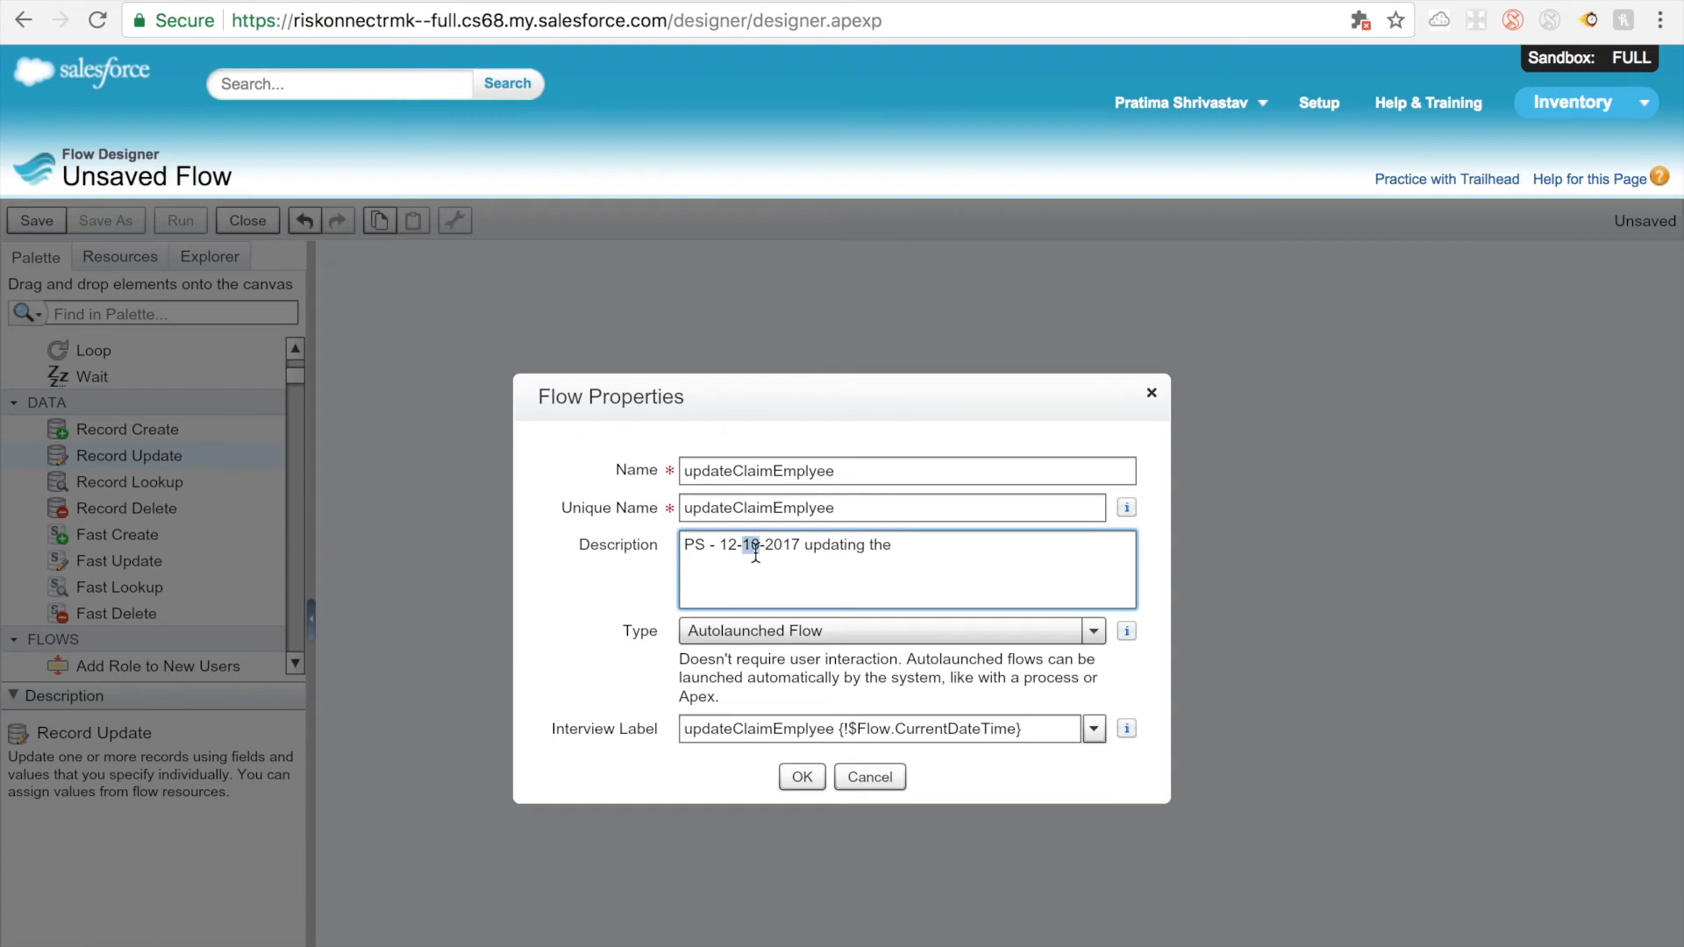
{"action": "left_click", "coordinate": [708, 596]}
{"action": "type", "text": "claim record with injured e"}
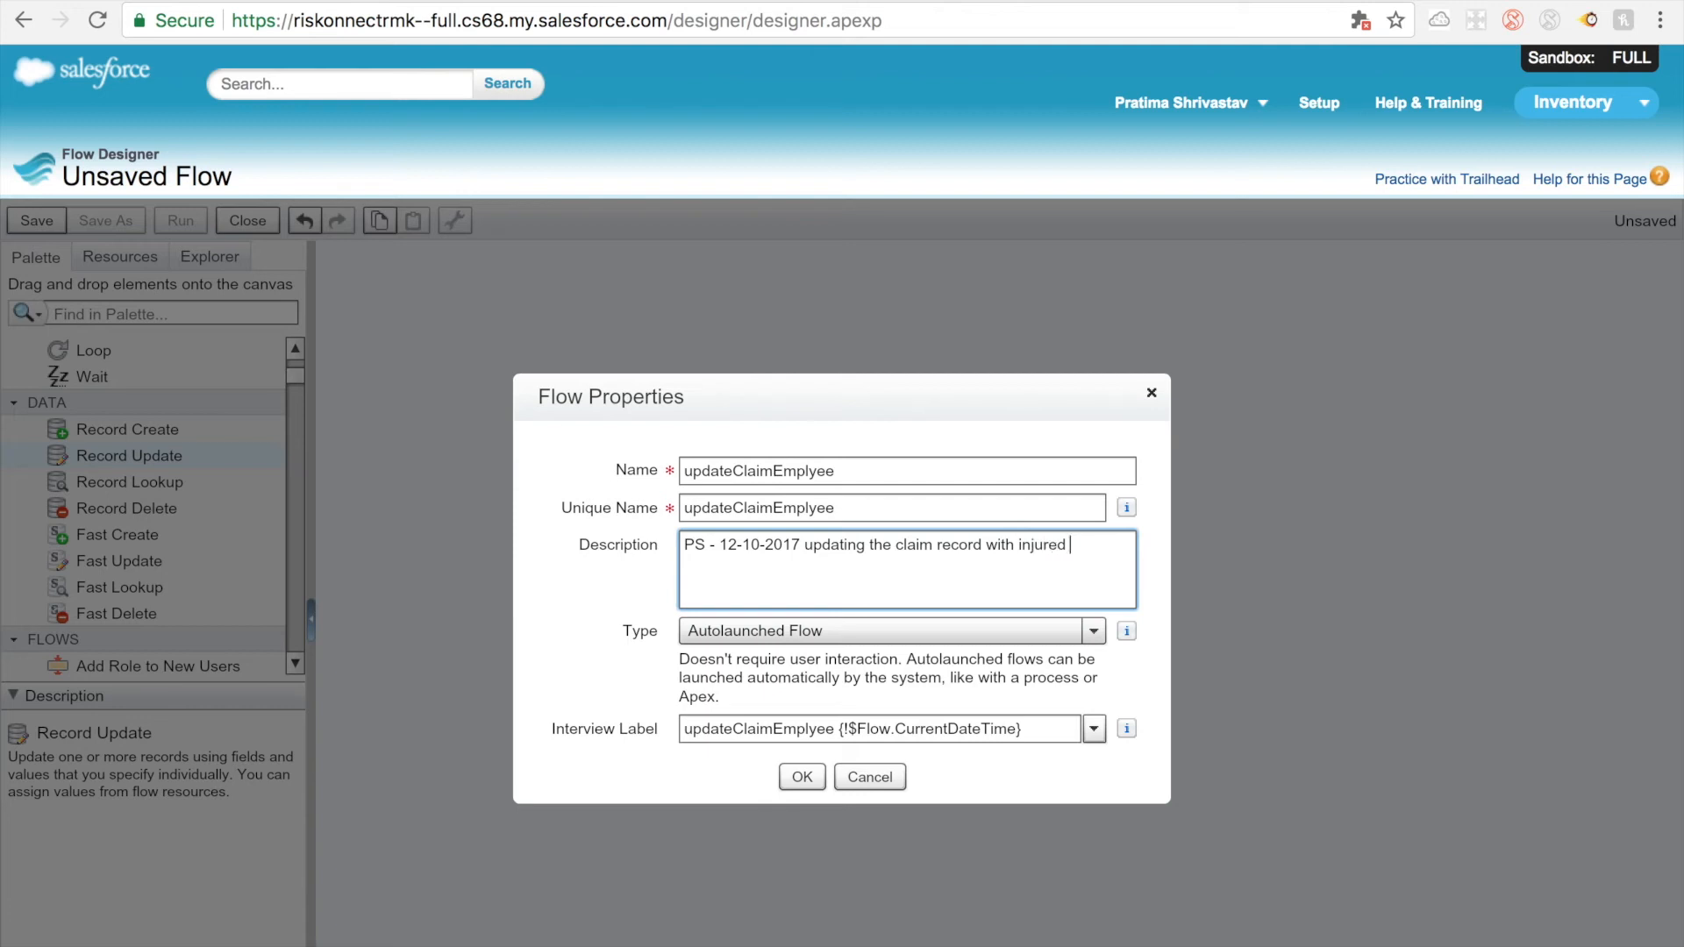
{"action": "type", "text": "mp"}
{"action": "type", "text": "loyee id wghich will "}
{"action": "type", "text": "be called bby process builder"}
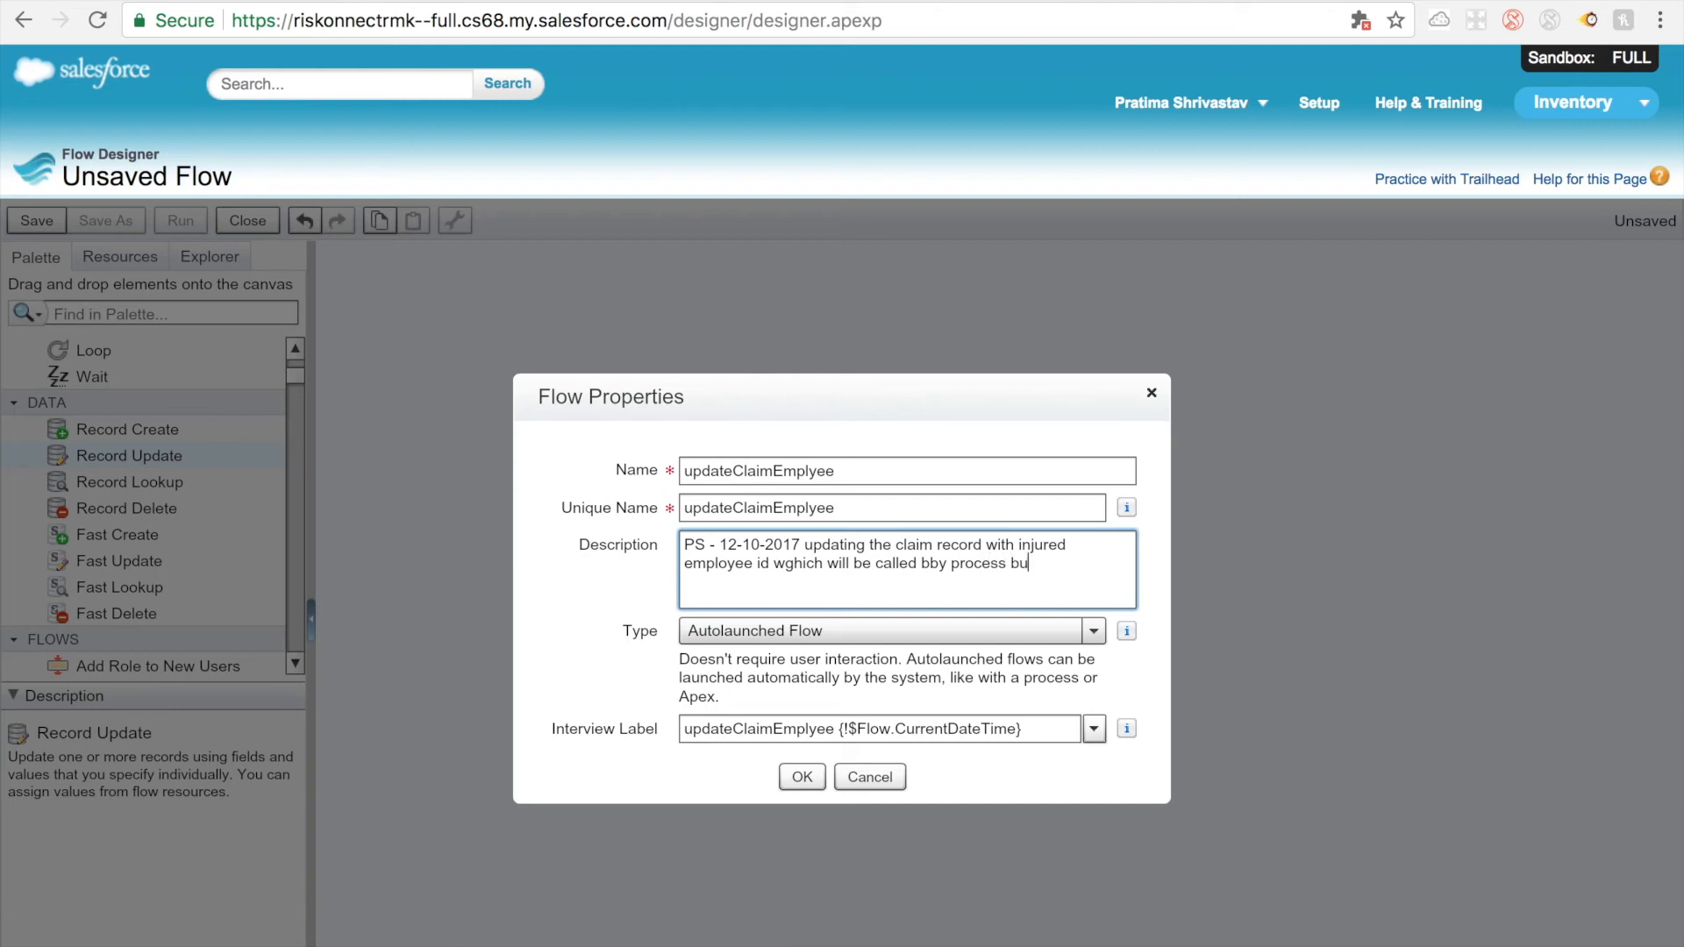
Step: Complete the description with "be called bby process builder" and correct the misspelled "wghich" to "which"
{"action": "left_click", "coordinate": [795, 566]}
{"action": "key", "text": "BackSpace"}
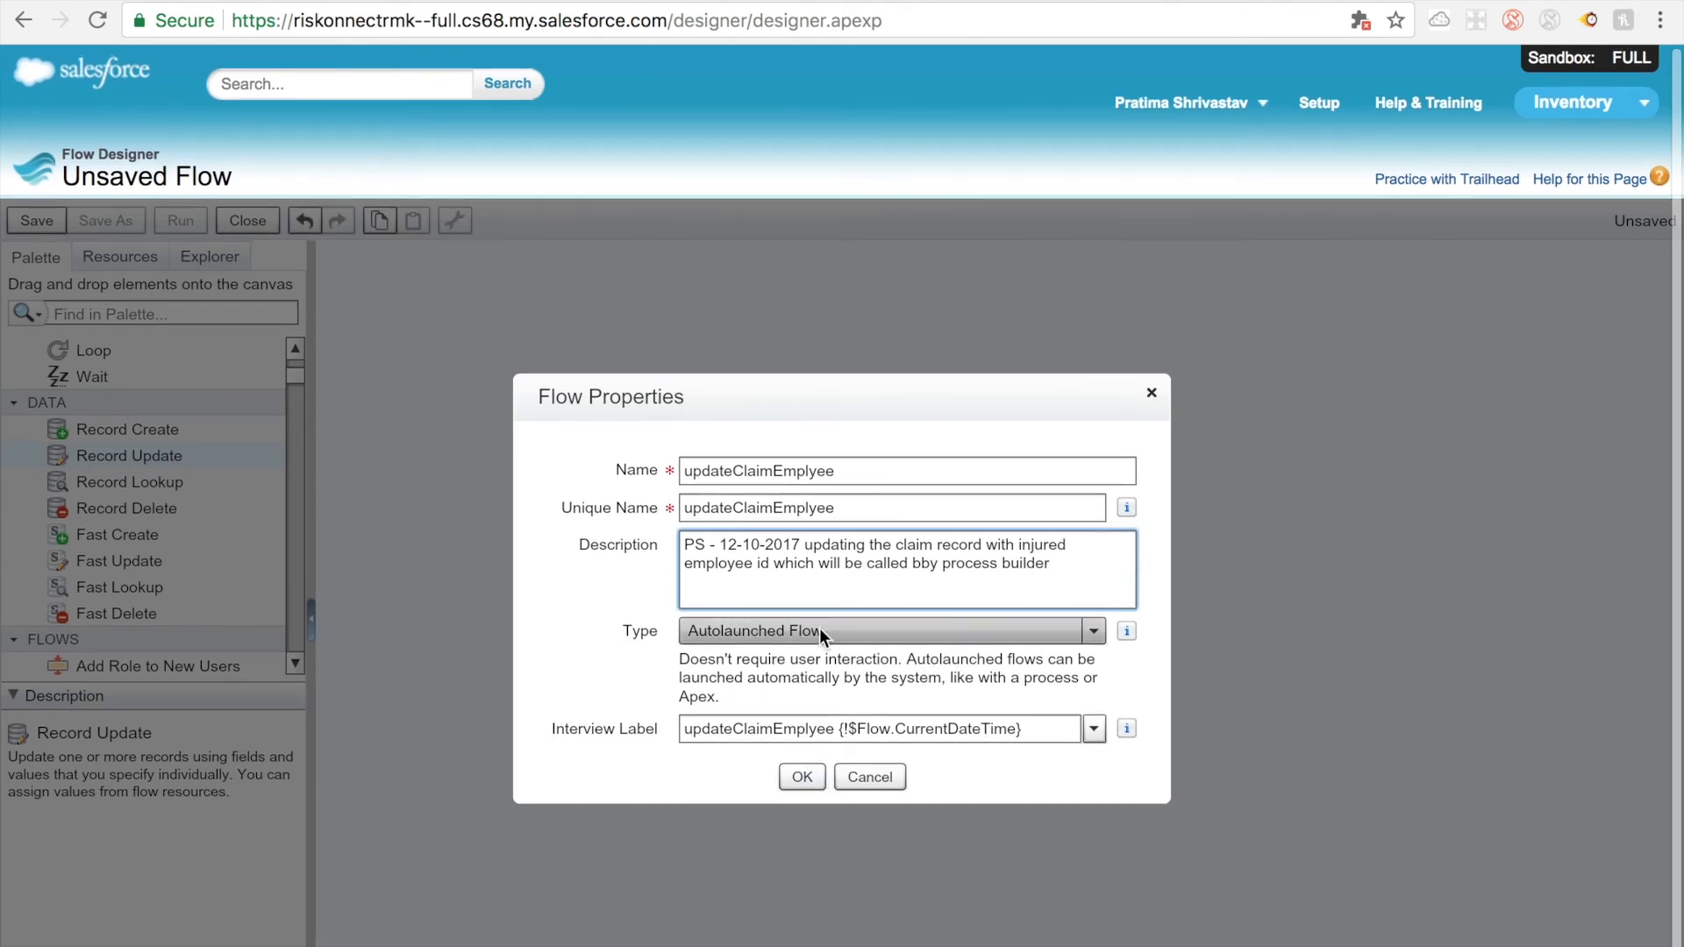
Step: Save the autolaunched flow and activate its version 1 from the flow's detail page
{"action": "left_click", "coordinate": [810, 776]}
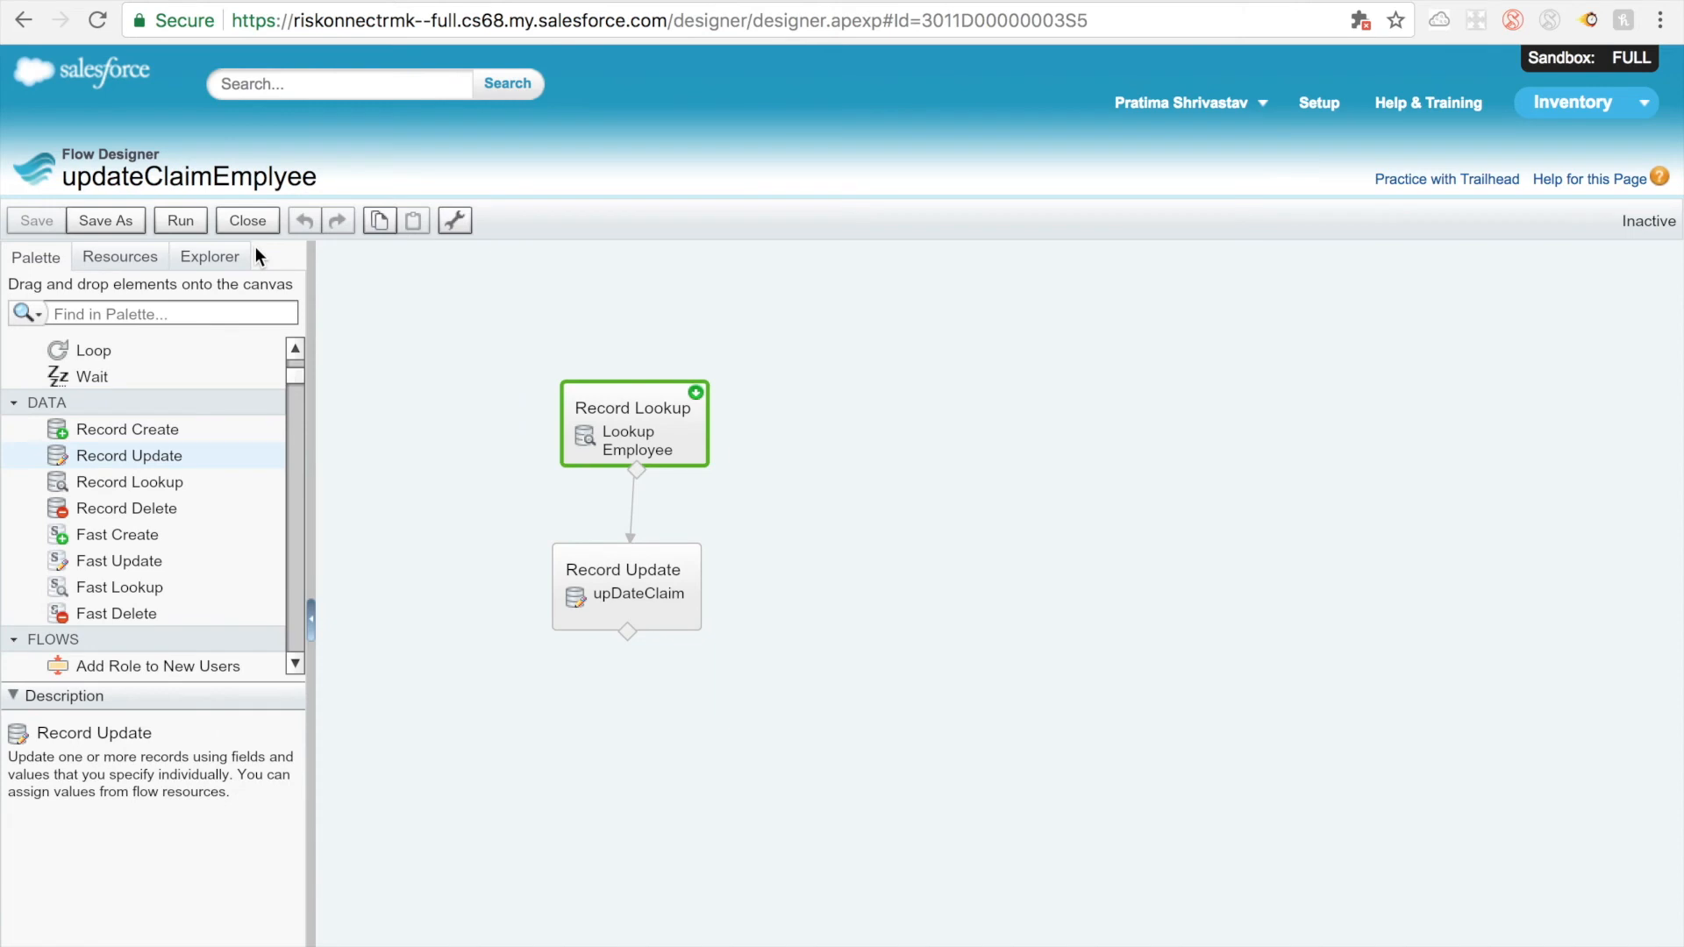
{"action": "left_click", "coordinate": [245, 228]}
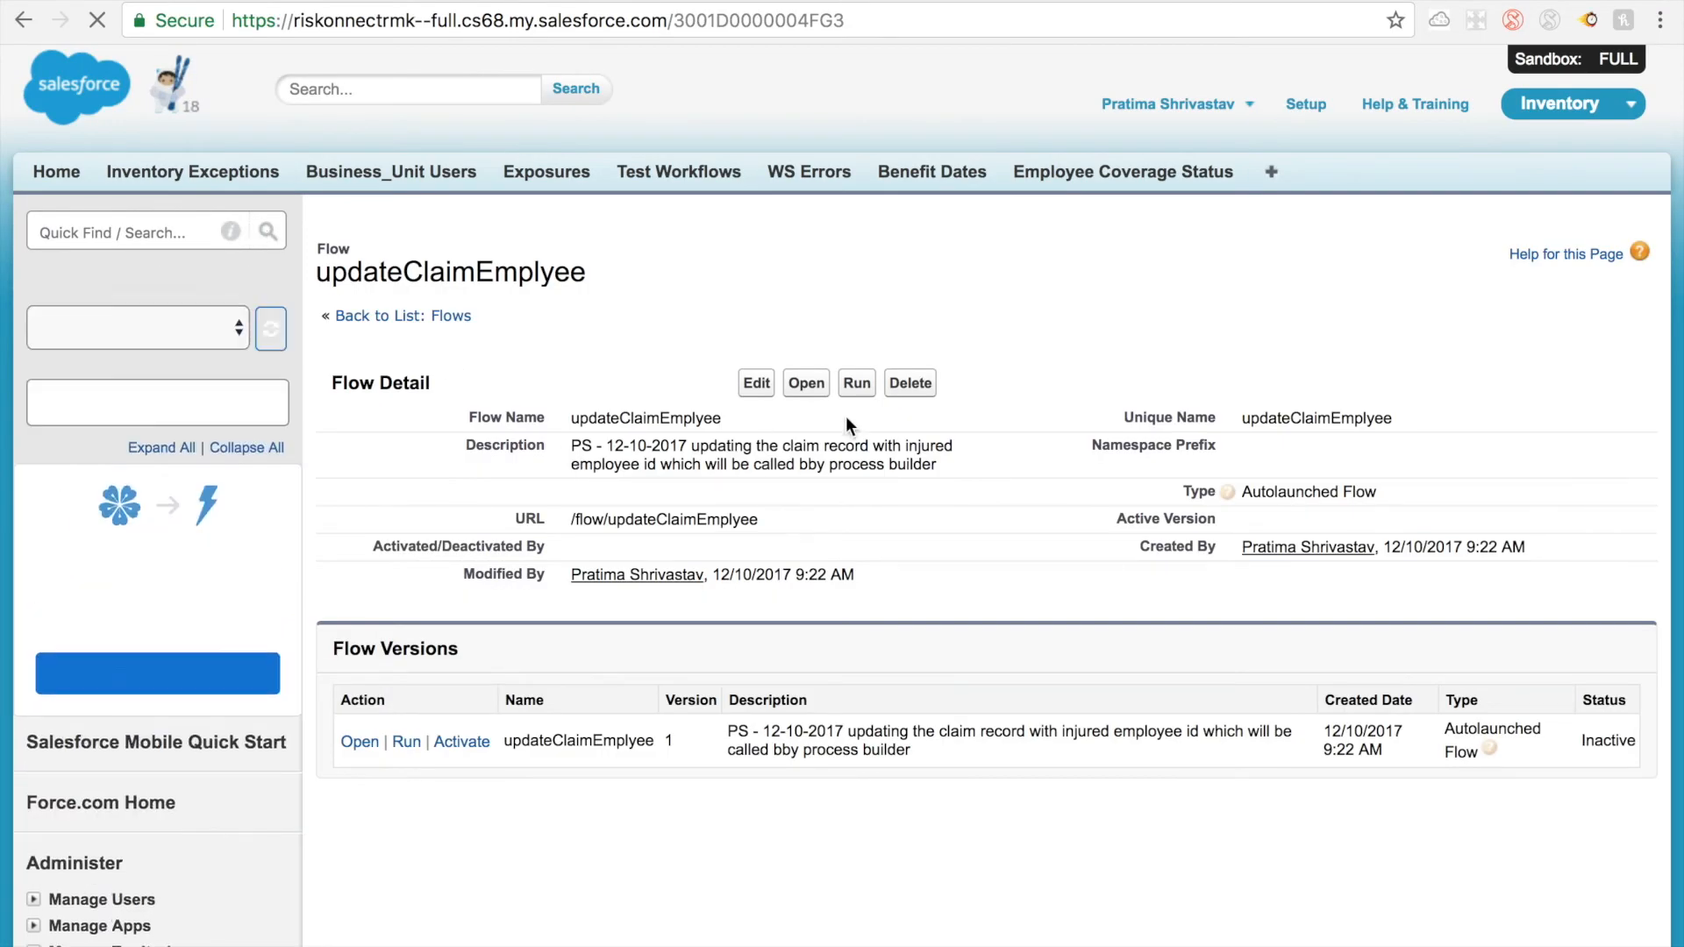
{"action": "left_click", "coordinate": [471, 747]}
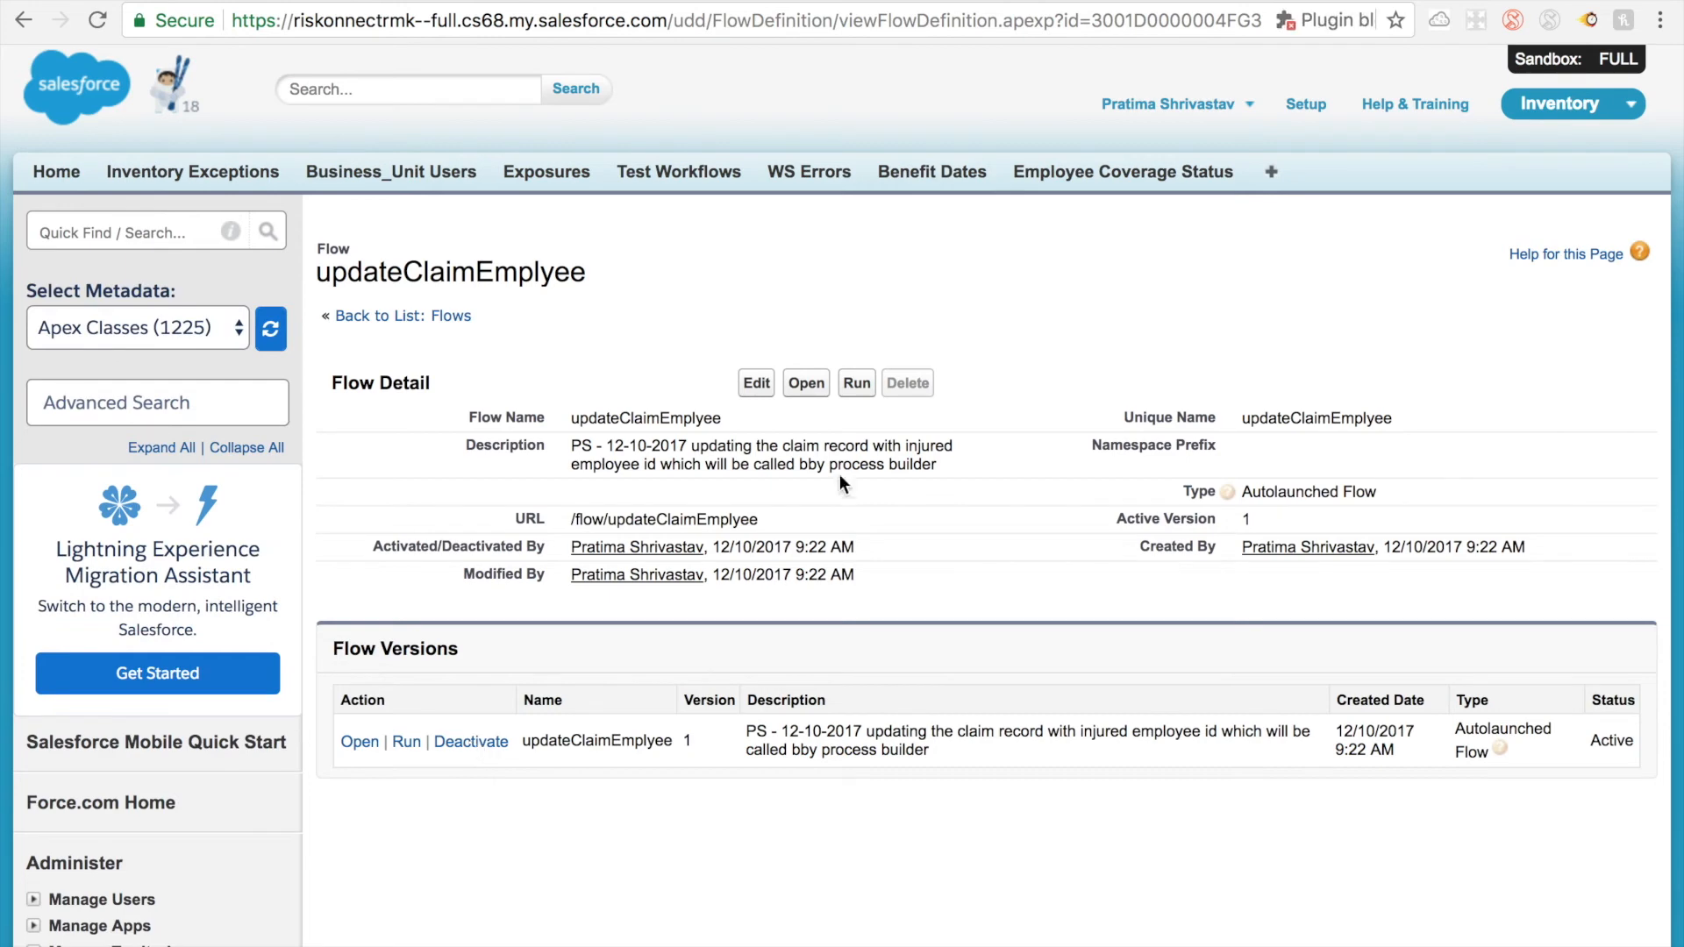
Step: Switch to the Update Injured Employee on Disability Claims process and examine the Claim object's start settings, including the advanced recursion option
{"action": "left_click", "coordinate": [1296, 1]}
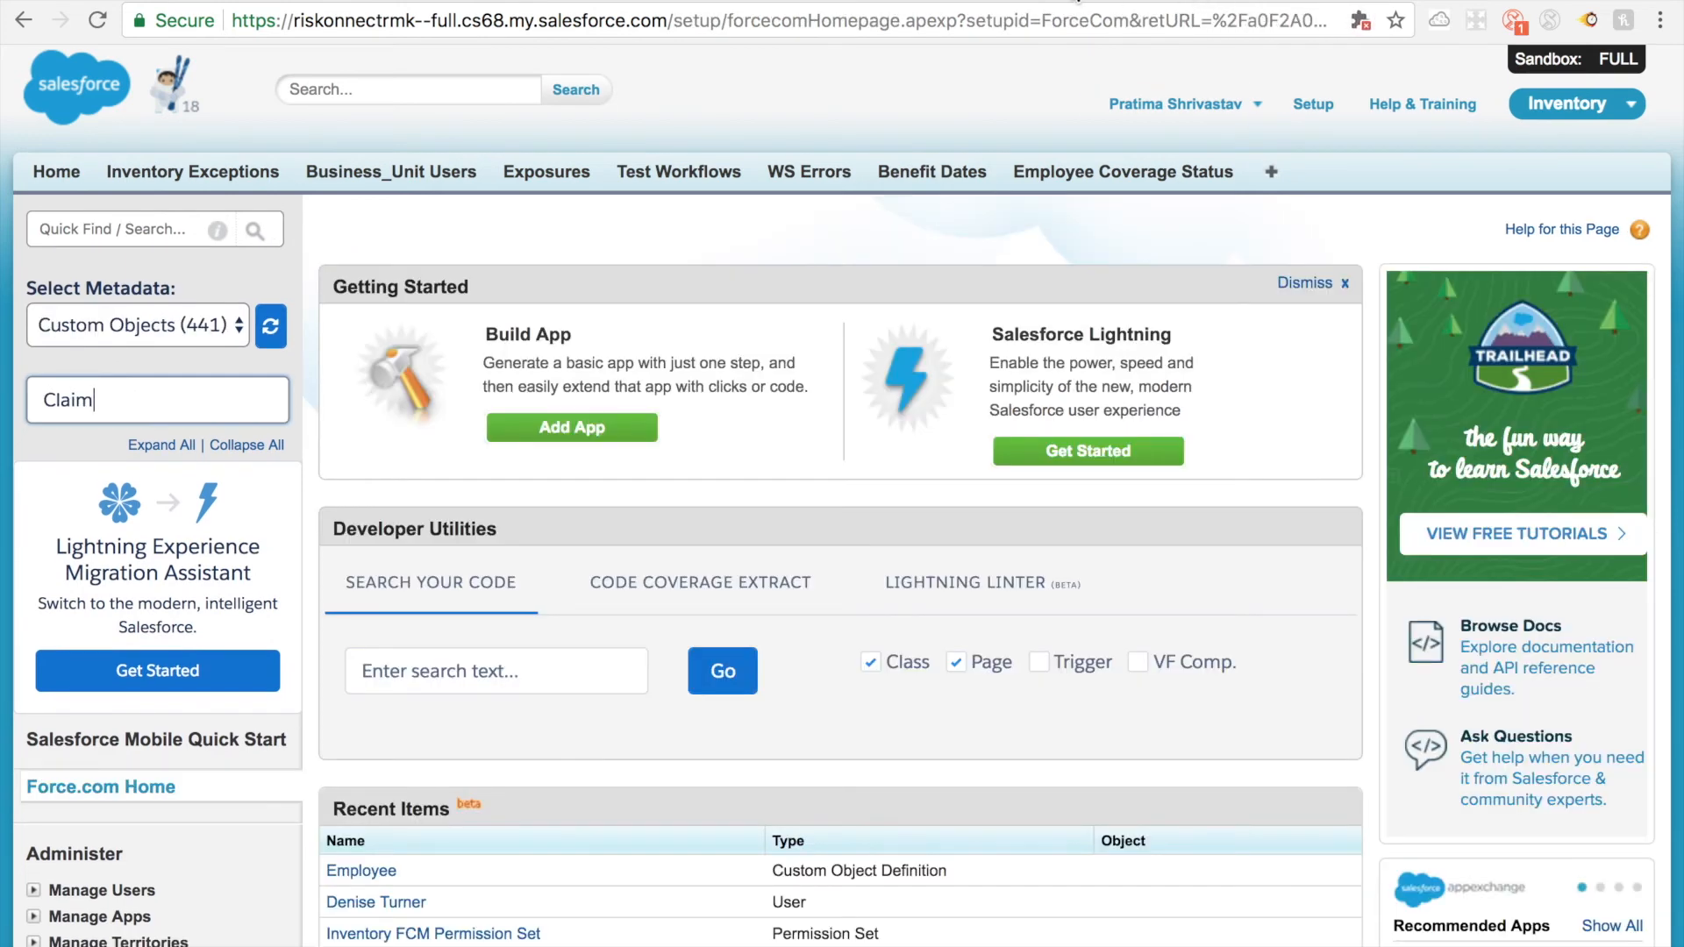
{"action": "left_click", "coordinate": [1079, 1]}
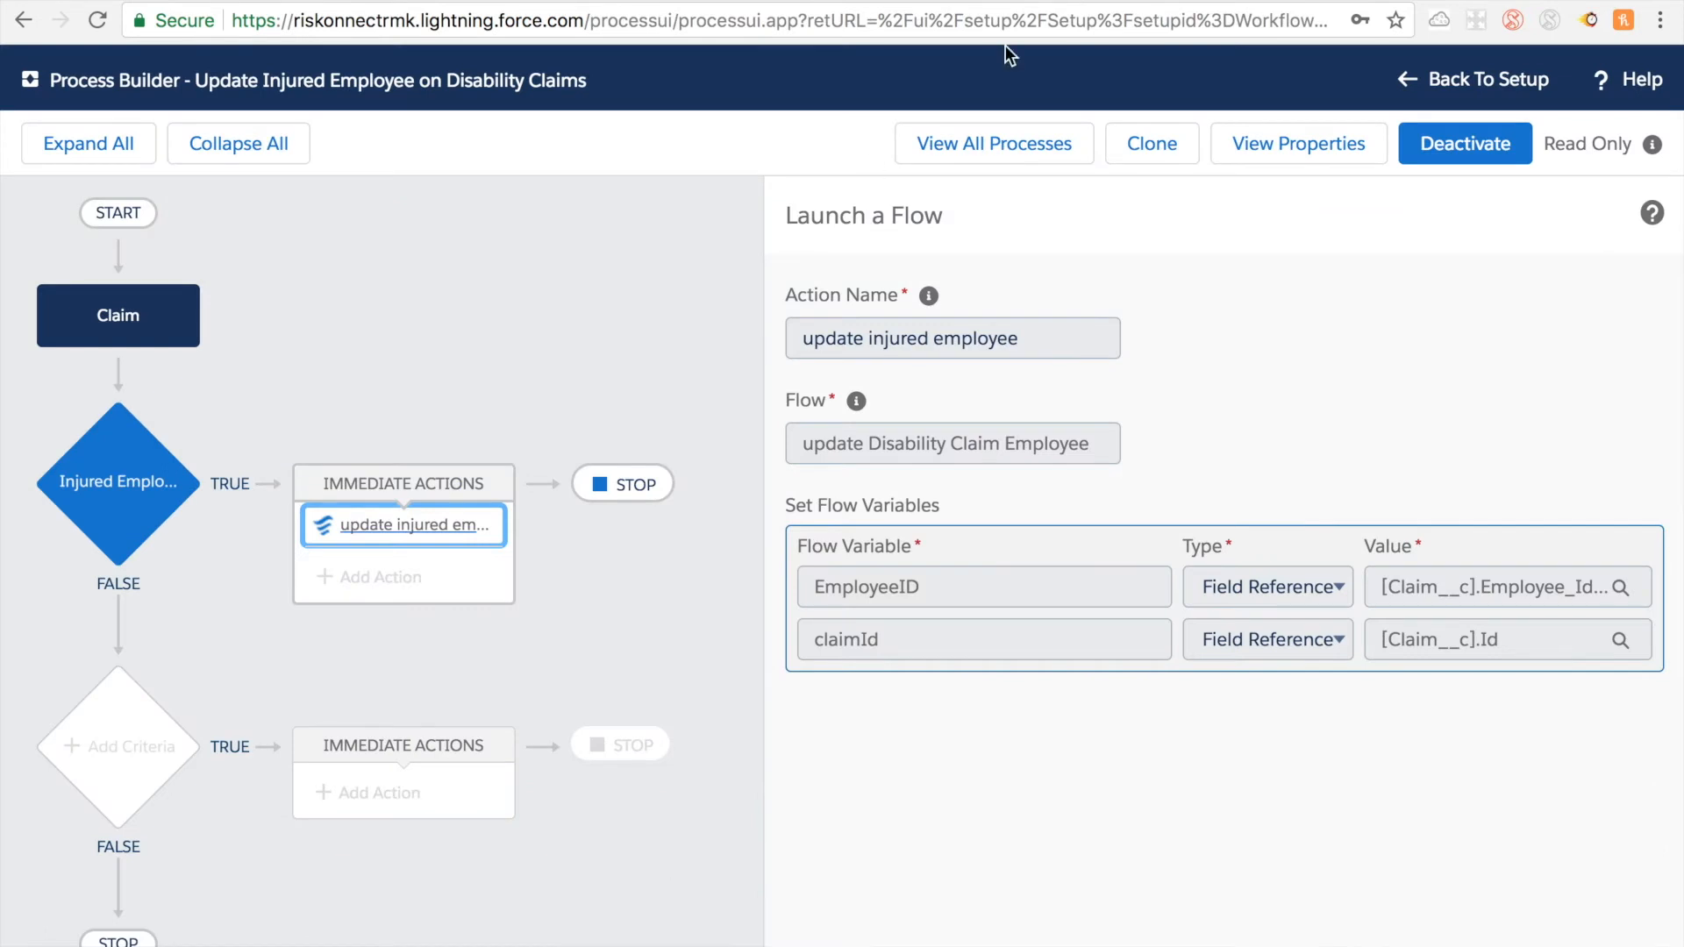
{"action": "left_click", "coordinate": [163, 332]}
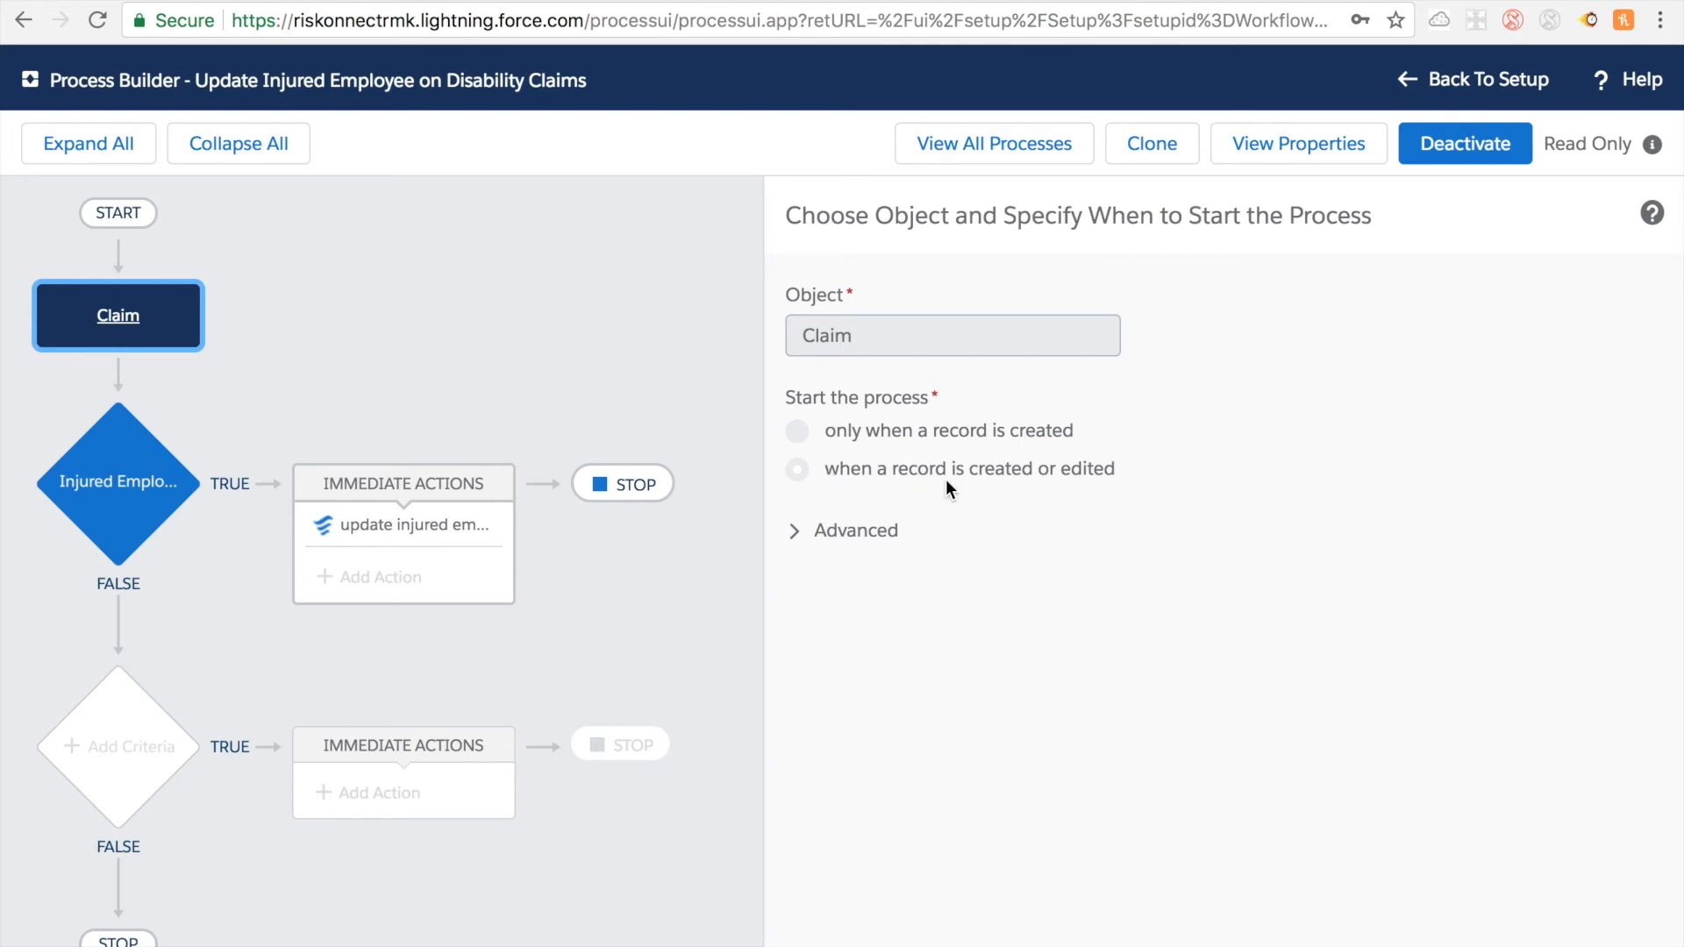
{"action": "triple_click", "coordinate": [890, 465]}
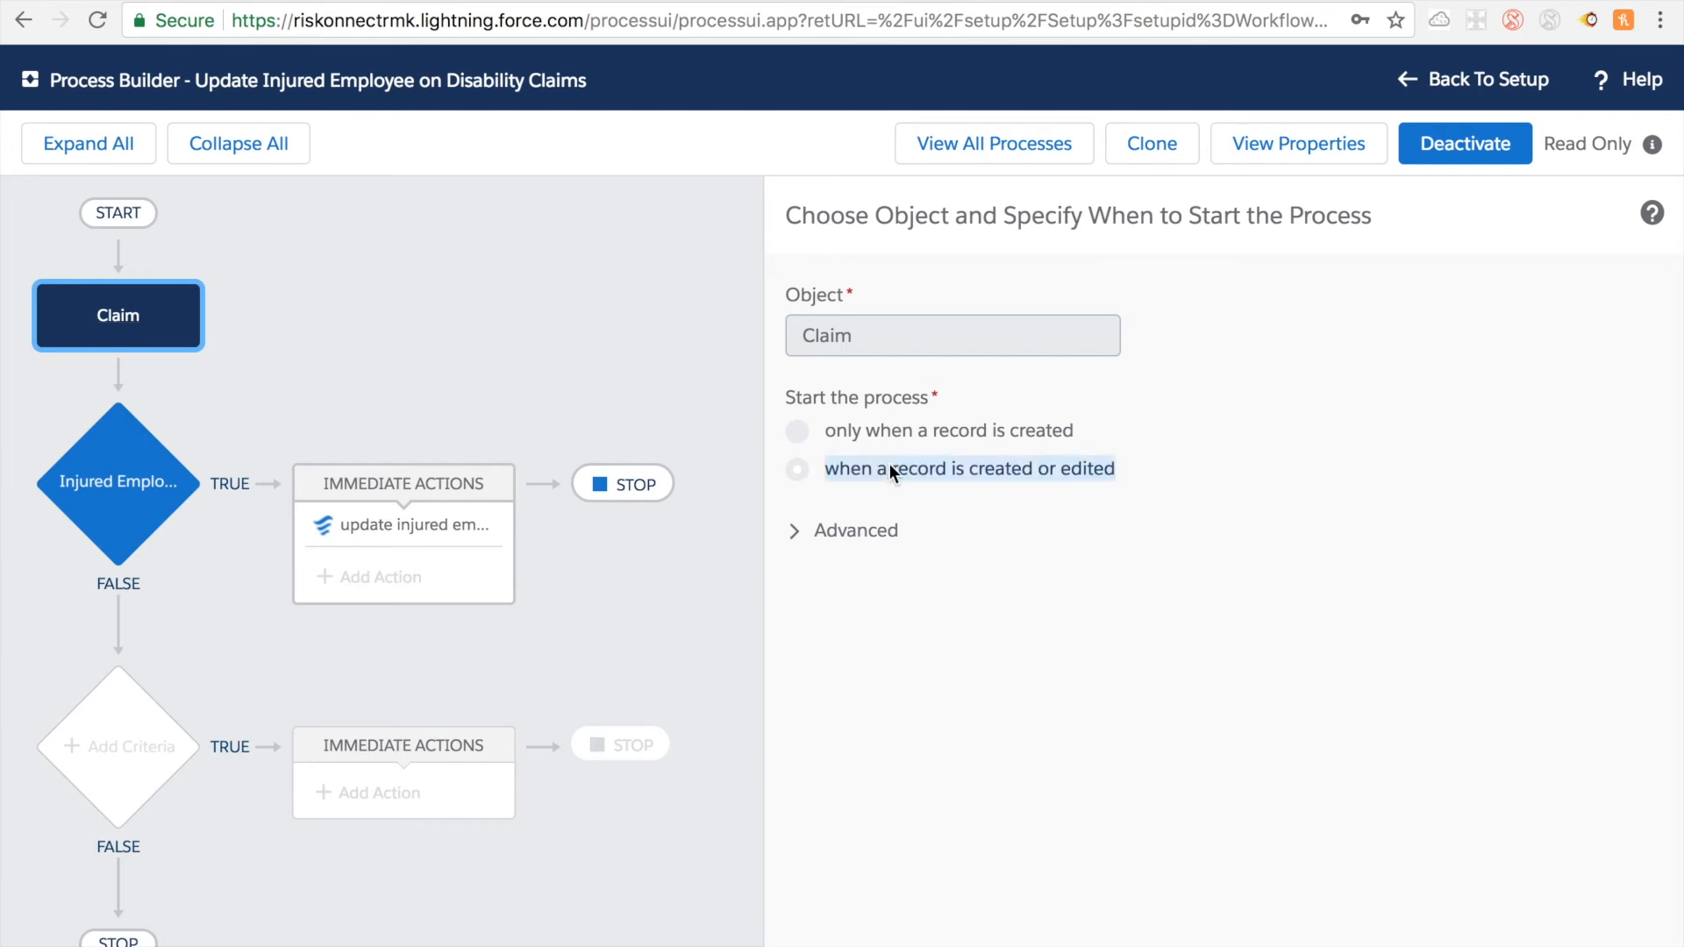
{"action": "left_click", "coordinate": [794, 531]}
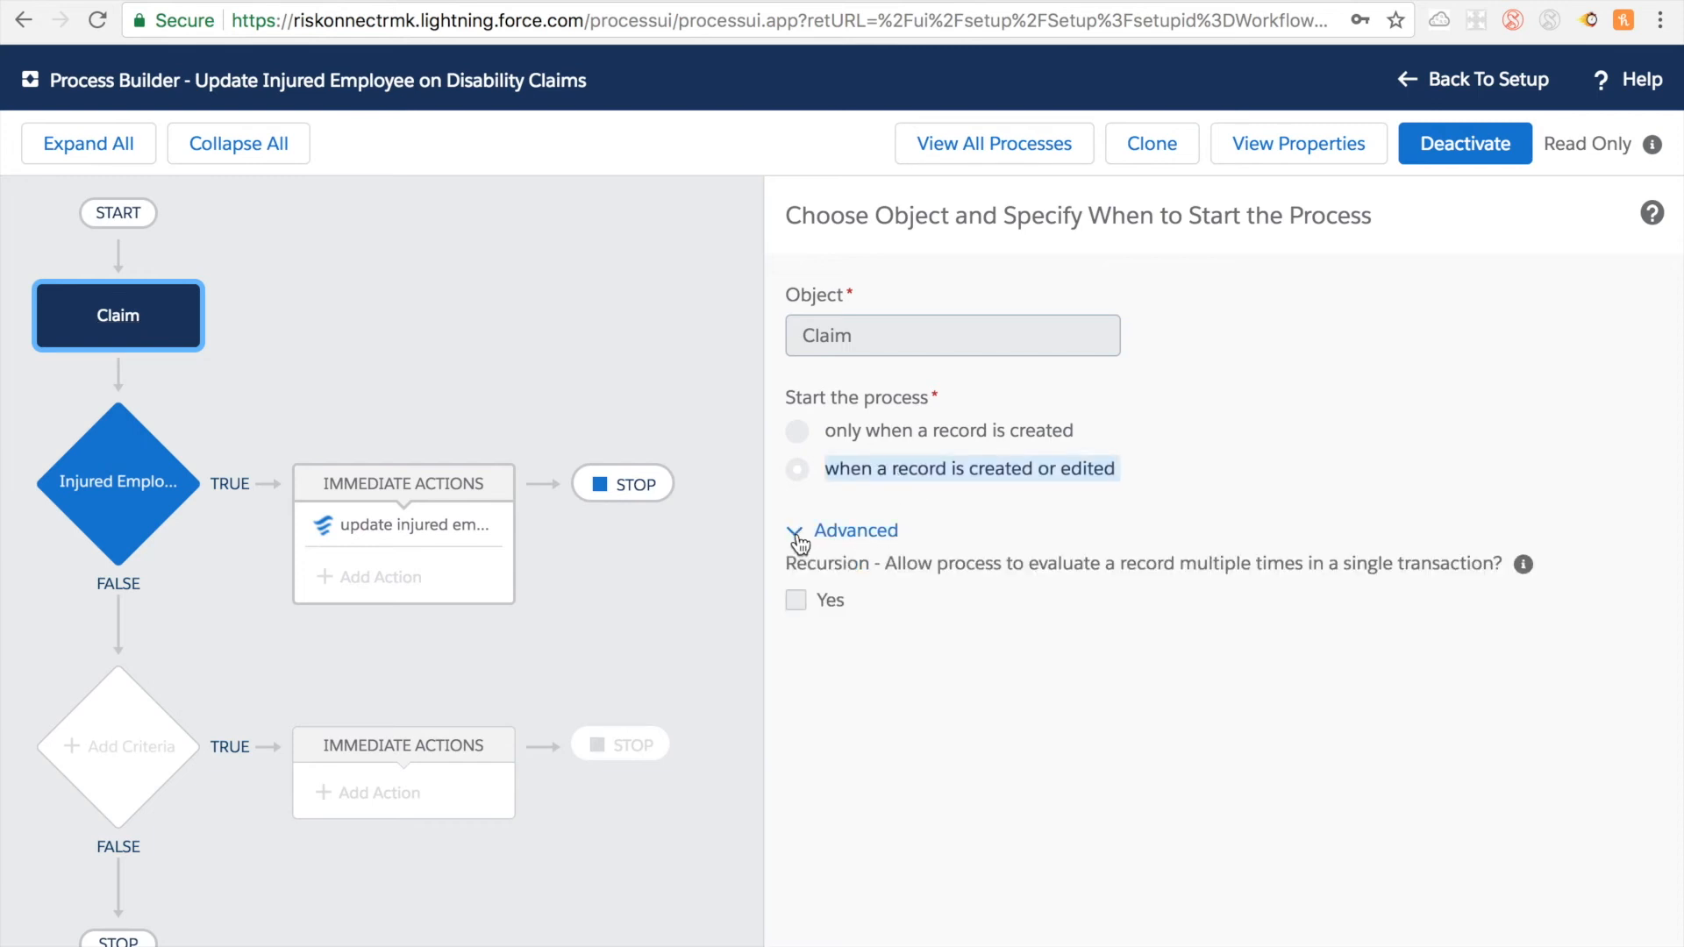
Step: Examine the Injured Employee Blank criteria and the flow and variables used by the "update injured employee" action
{"action": "left_click", "coordinate": [125, 462]}
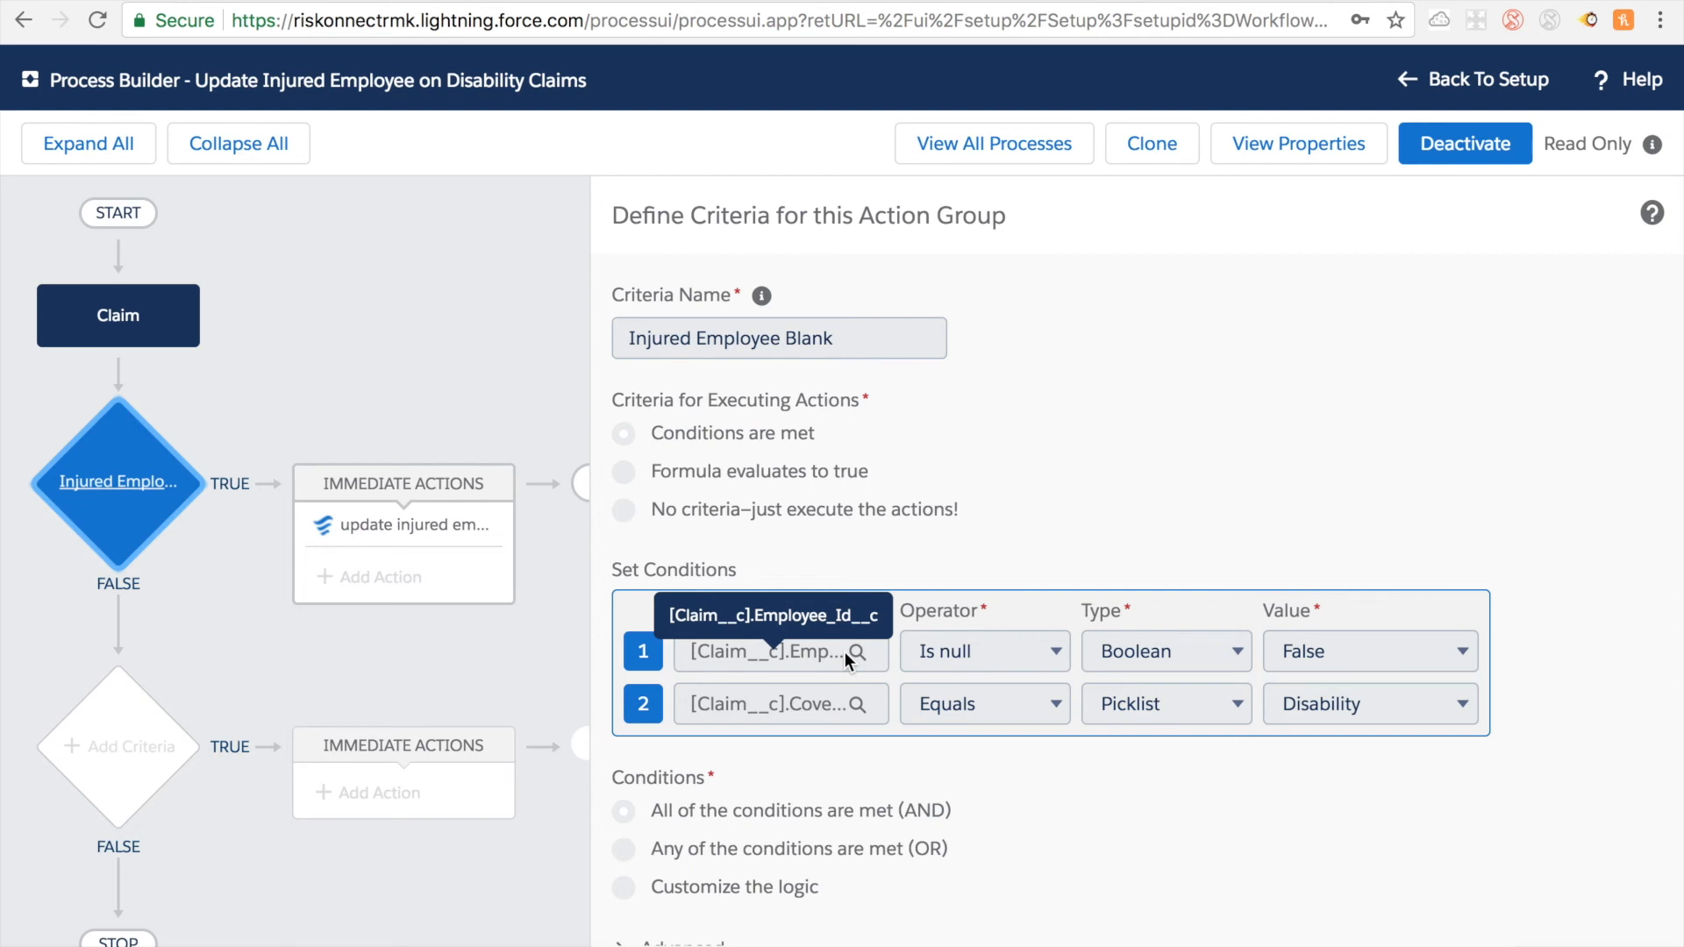
{"action": "left_click", "coordinate": [427, 538]}
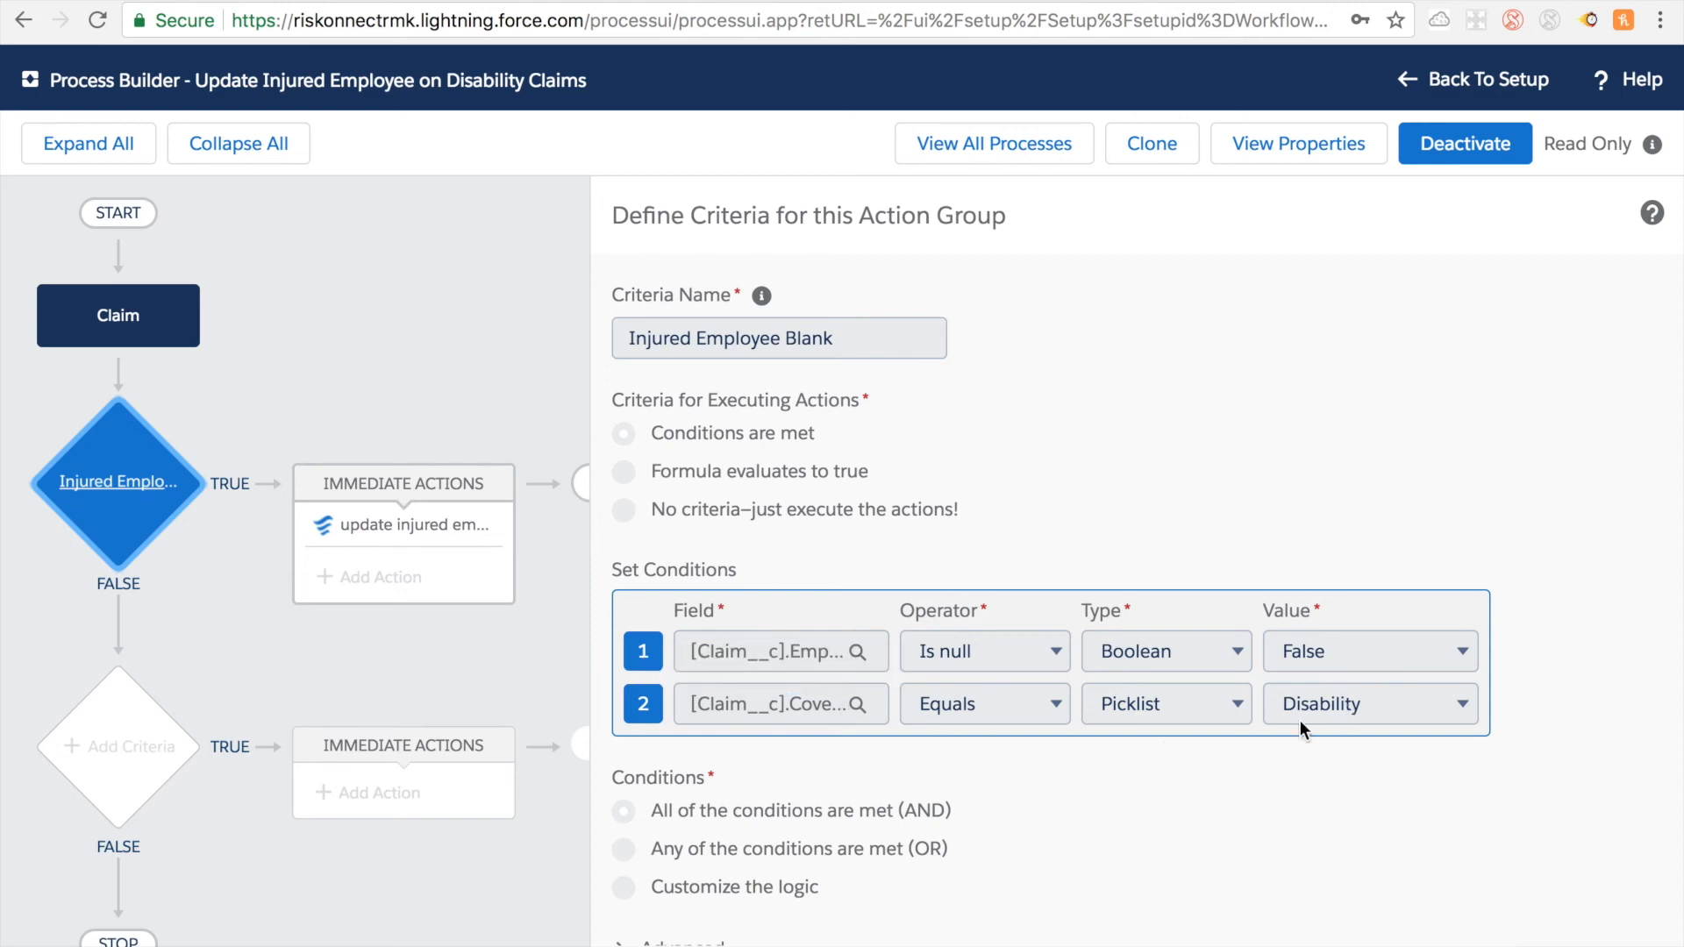
{"action": "scroll", "coordinate": [1240, 726], "scroll_direction": "down", "scroll_amount": 1}
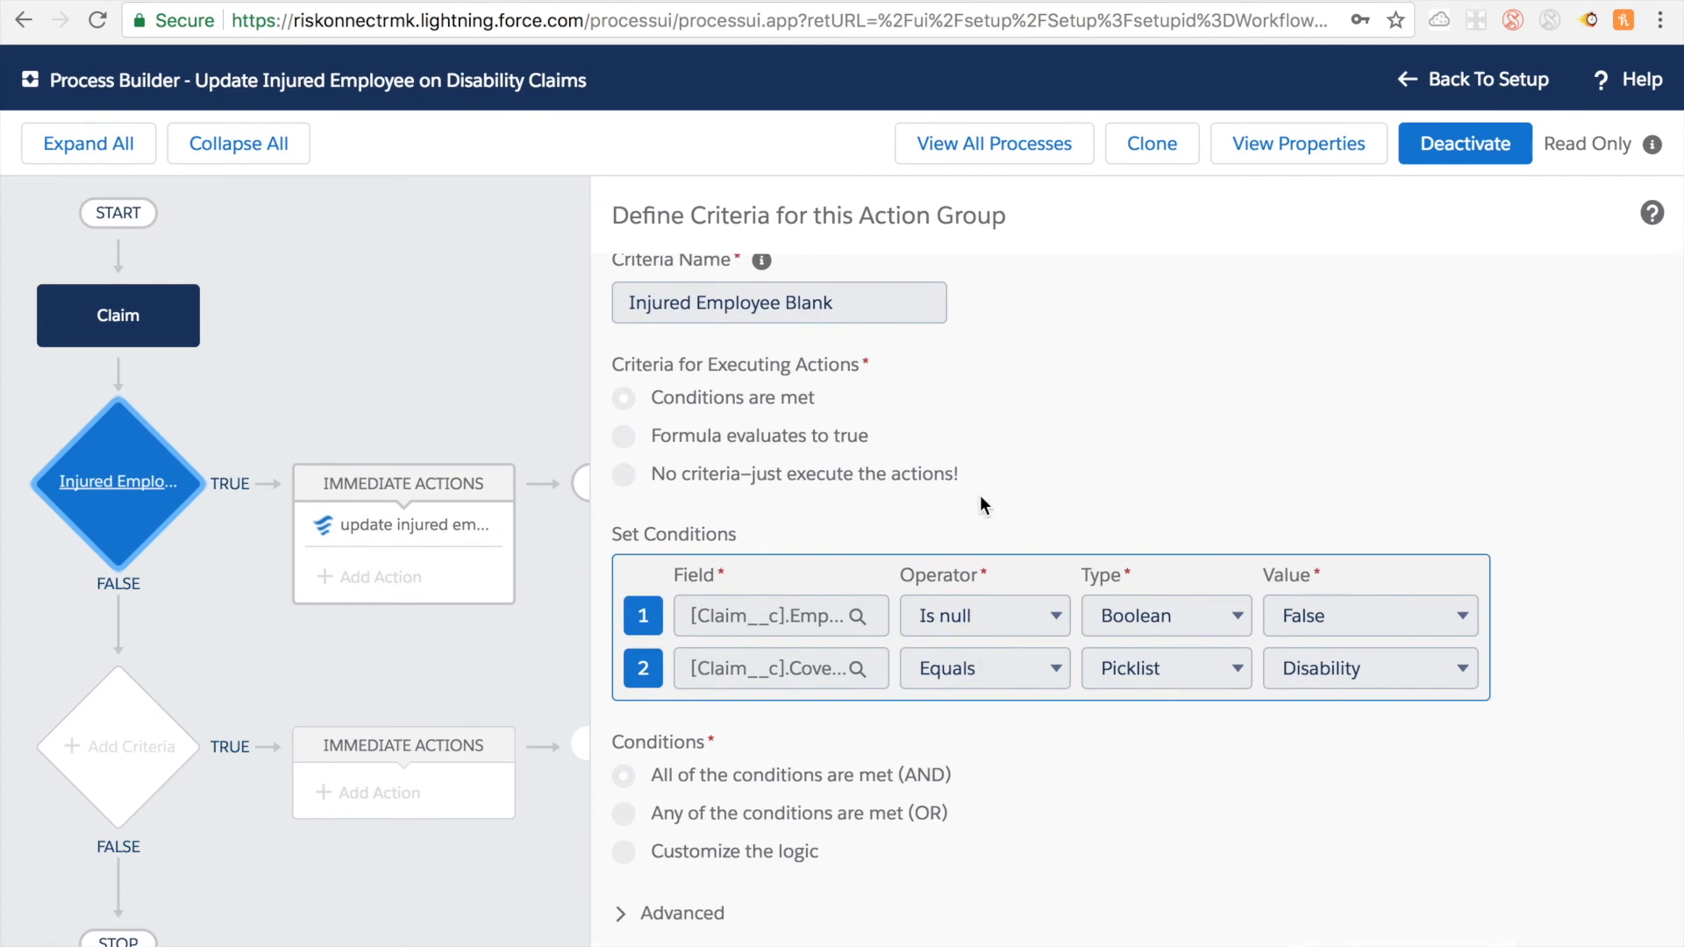
{"action": "right_click", "coordinate": [336, 523]}
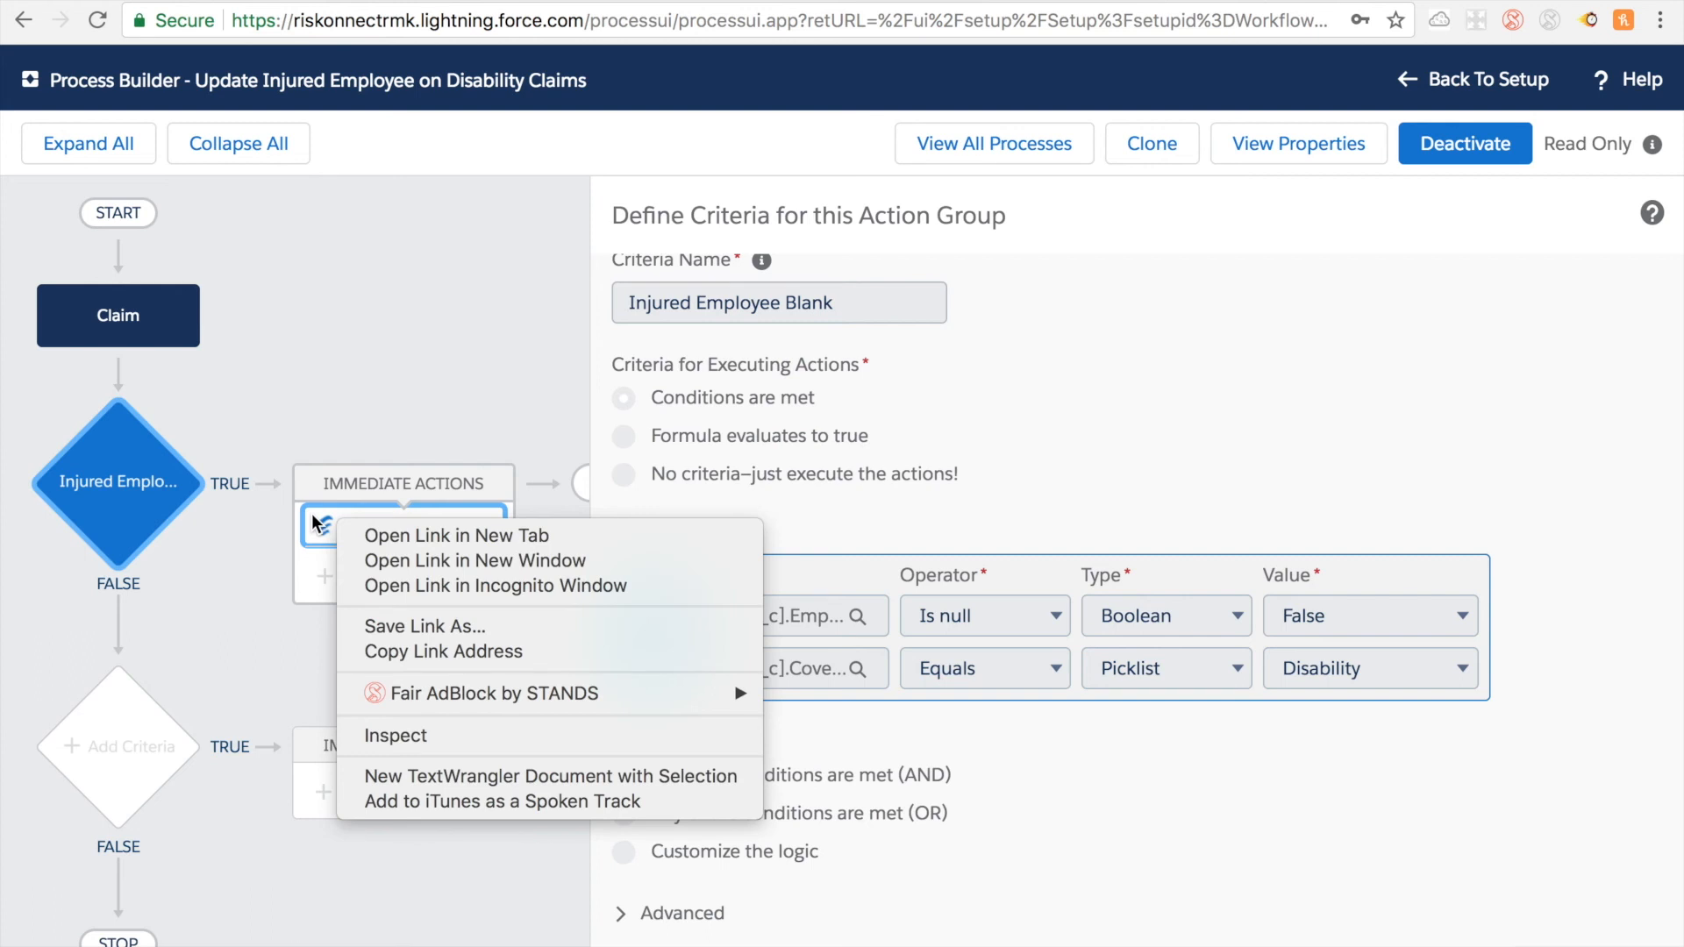
{"action": "left_click", "coordinate": [316, 523]}
{"action": "left_click", "coordinate": [316, 524]}
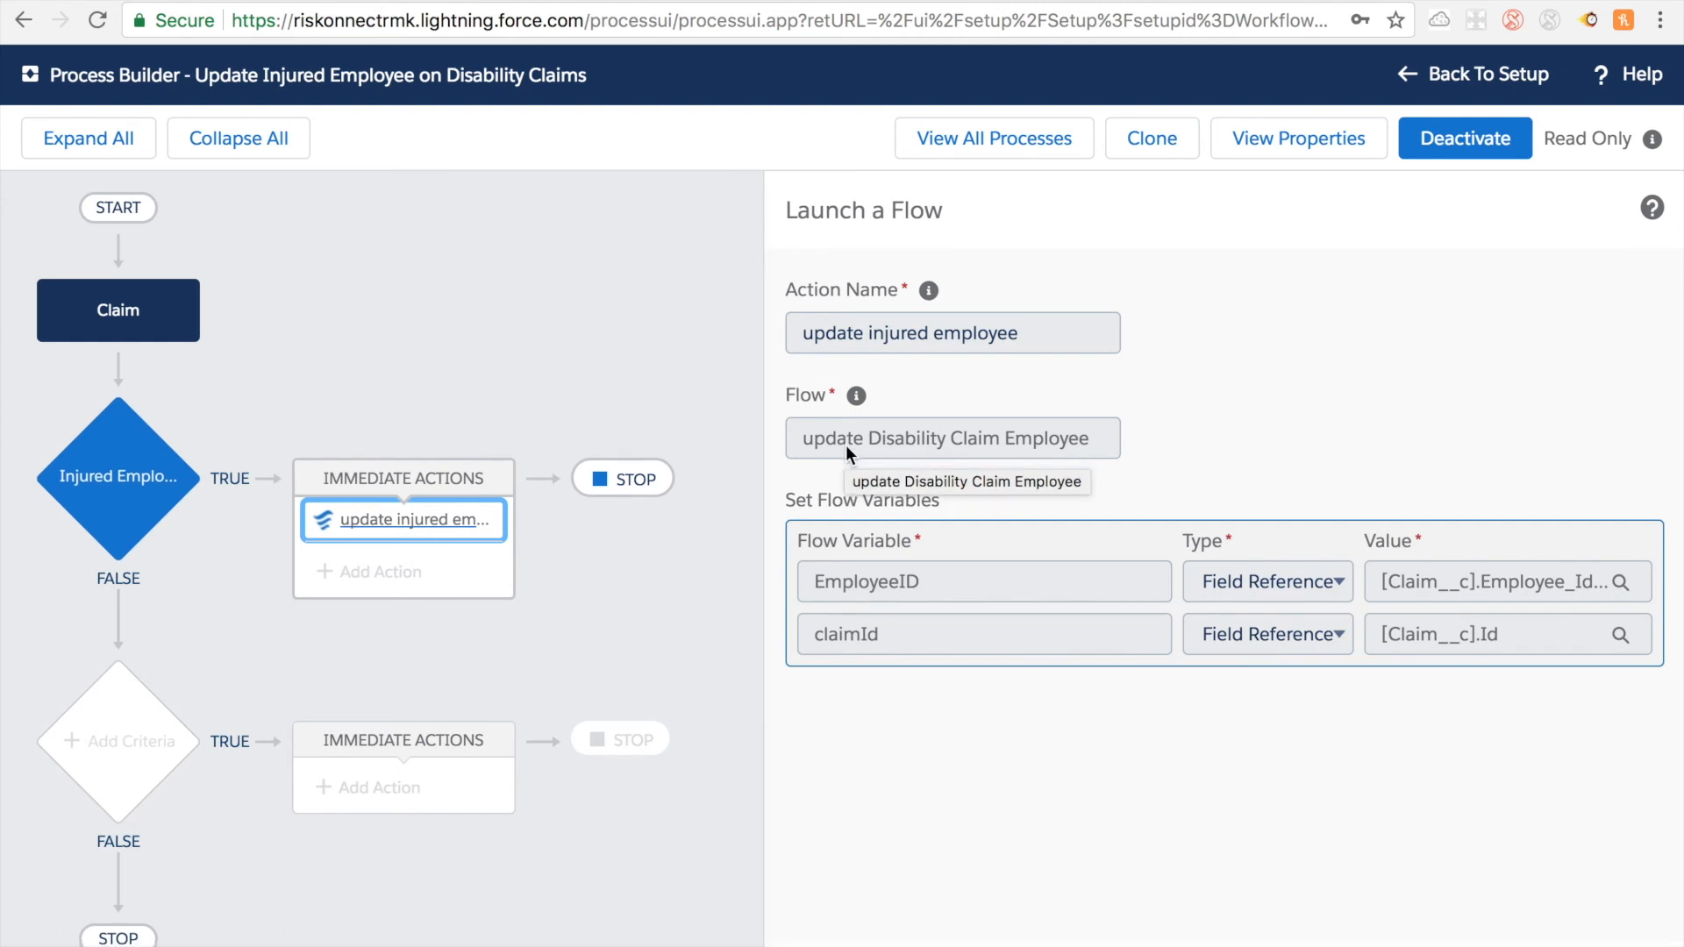
{"action": "double_click", "coordinate": [871, 507]}
{"action": "double_click", "coordinate": [881, 593]}
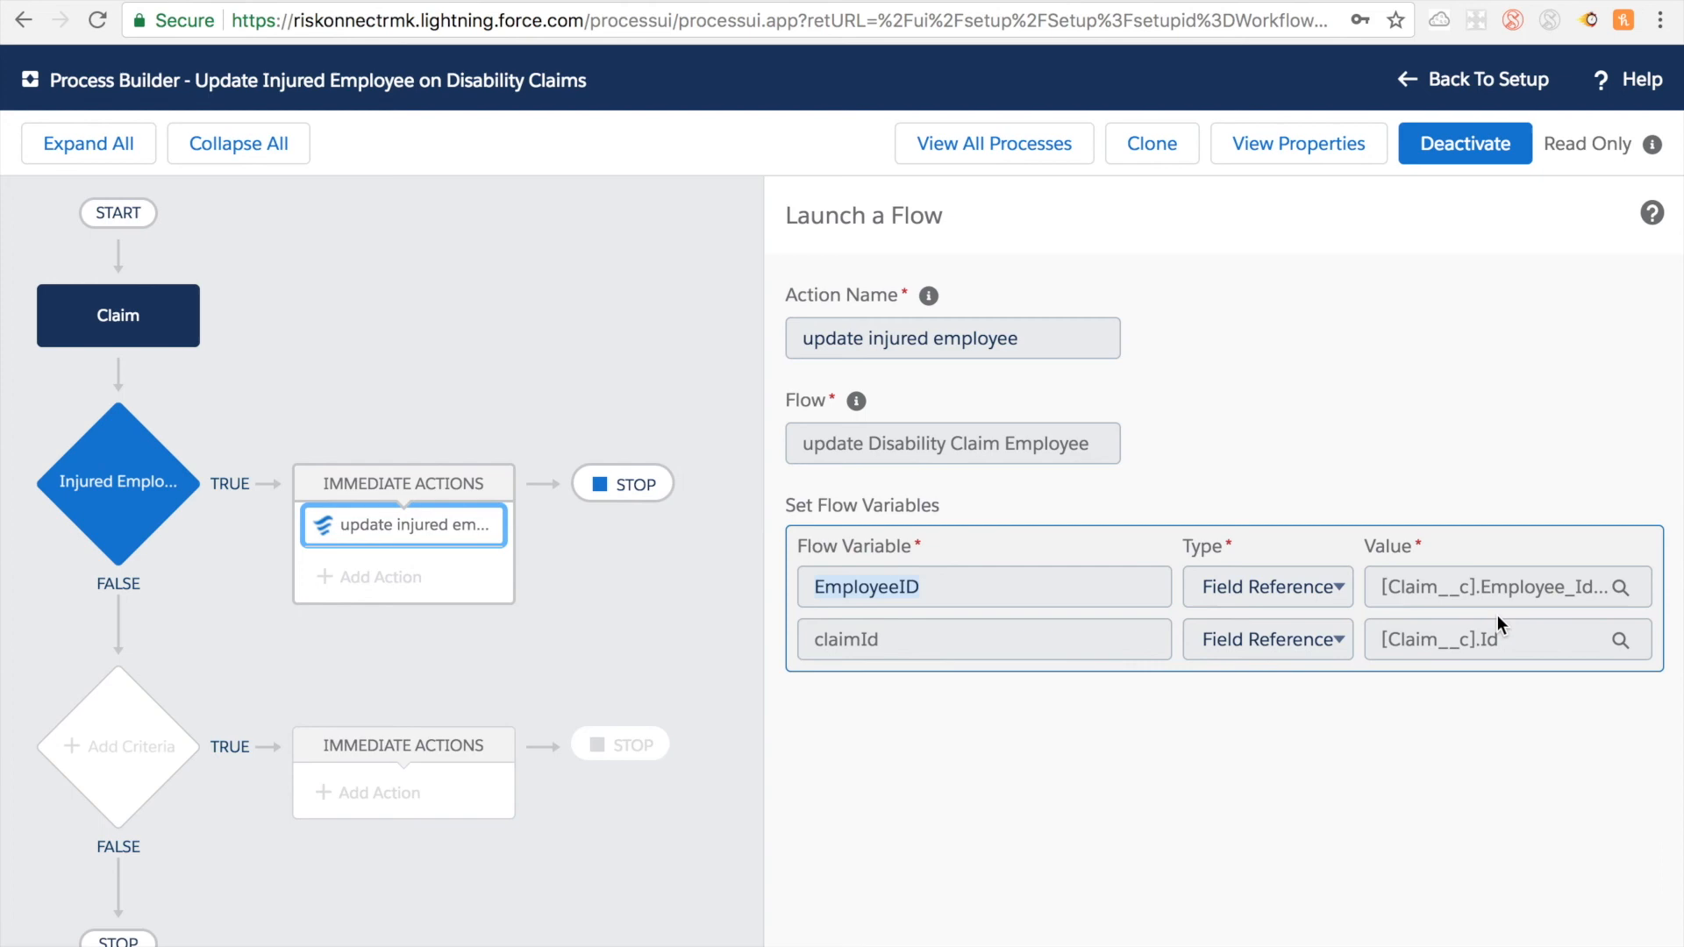
Step: Clone the process as a version of the current process and review its existing flow action and criteria
{"action": "left_click", "coordinate": [1155, 162]}
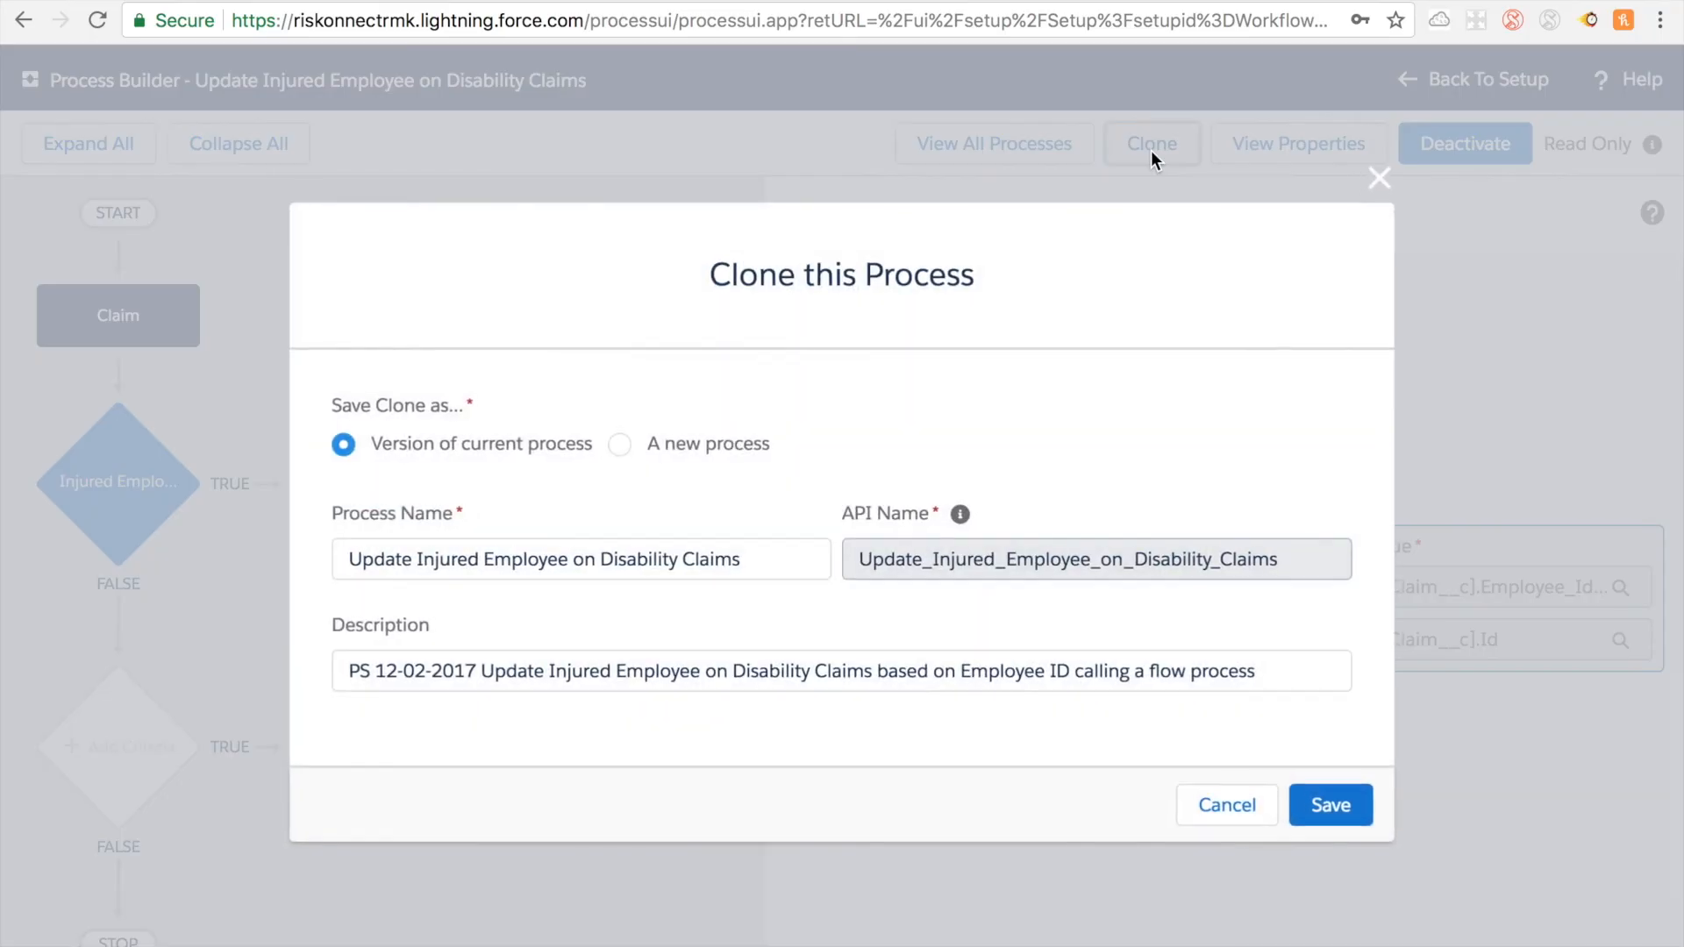
{"action": "left_click", "coordinate": [1351, 809]}
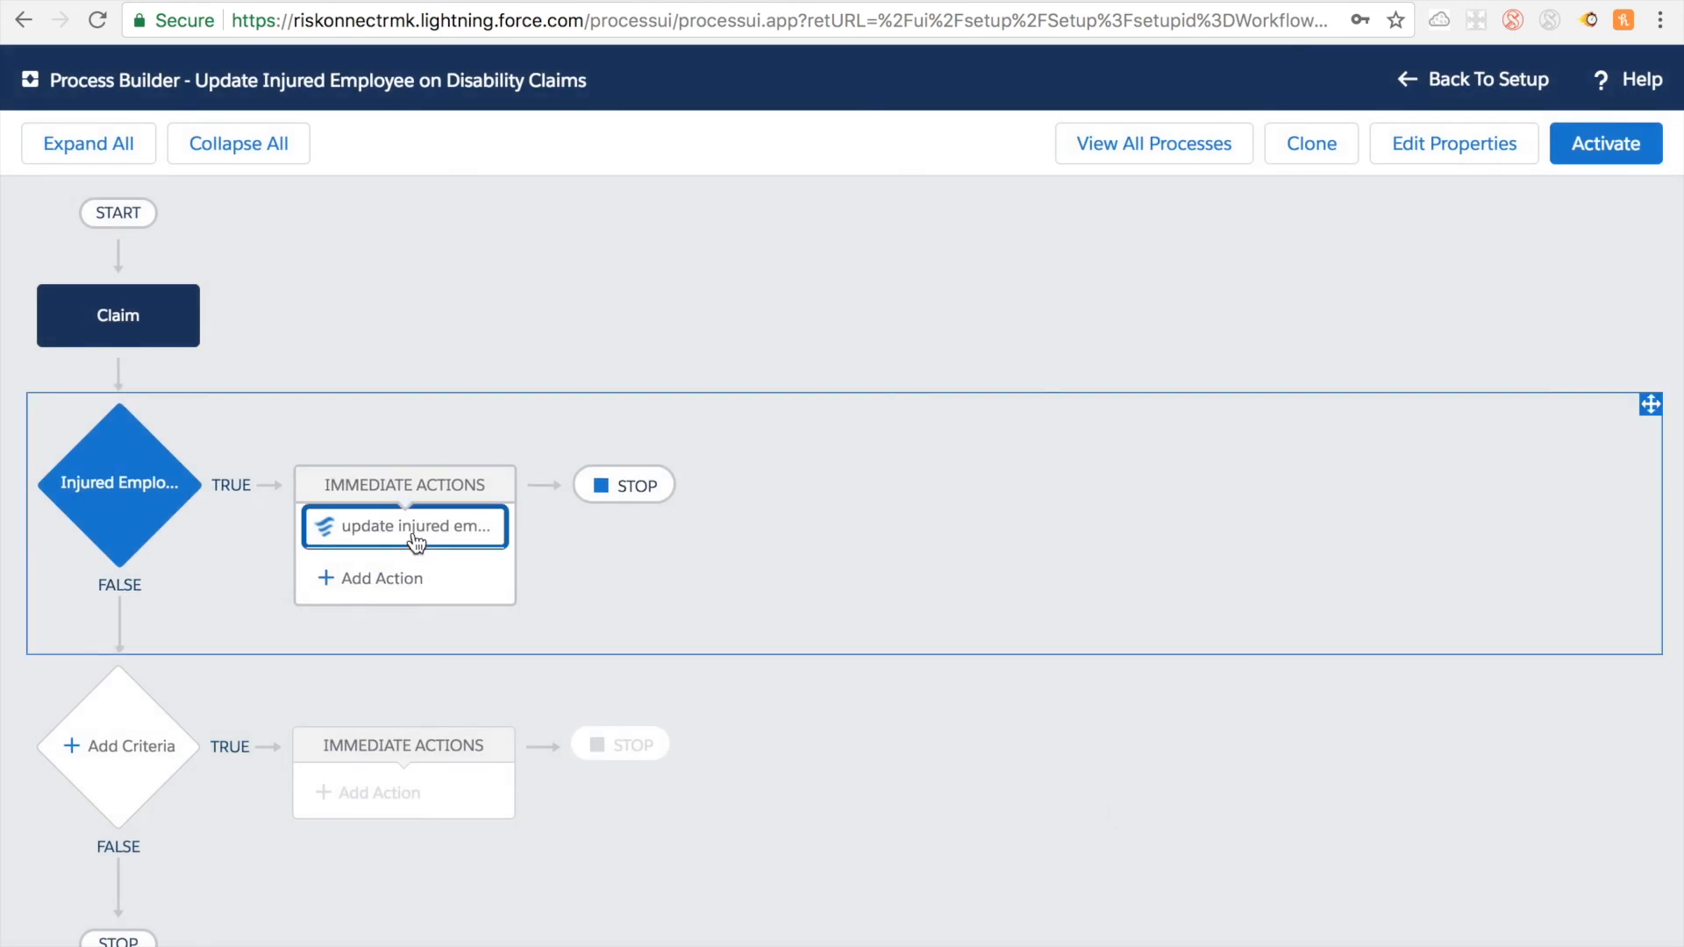
{"action": "left_click", "coordinate": [414, 542]}
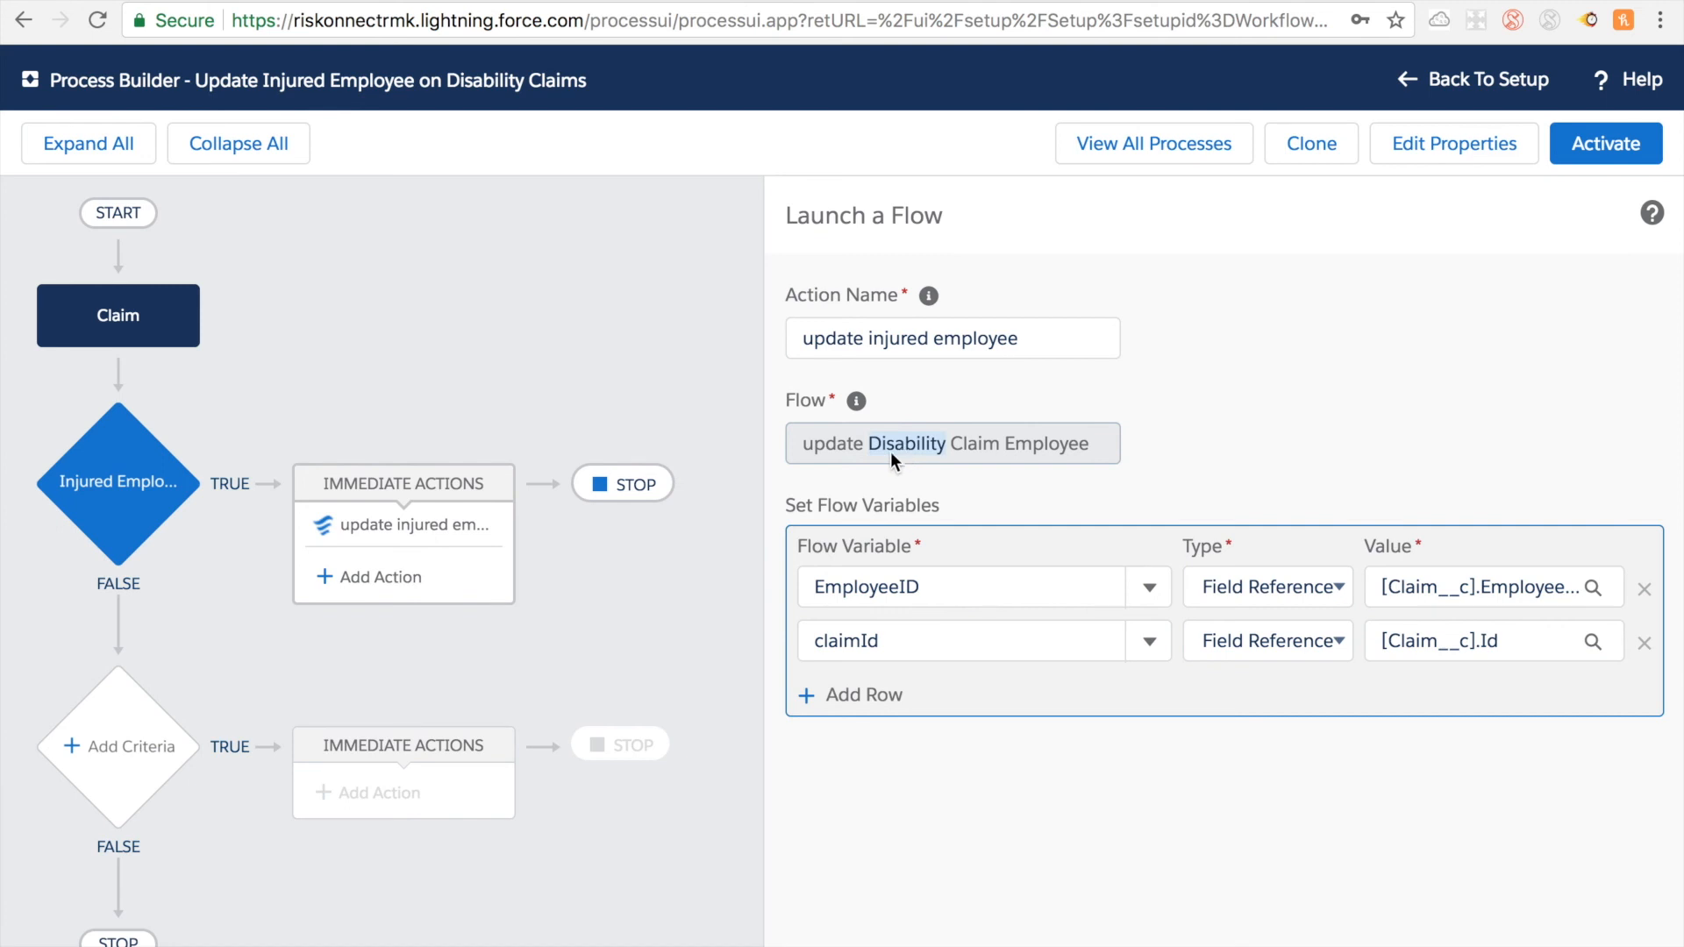
{"action": "left_click", "coordinate": [142, 496]}
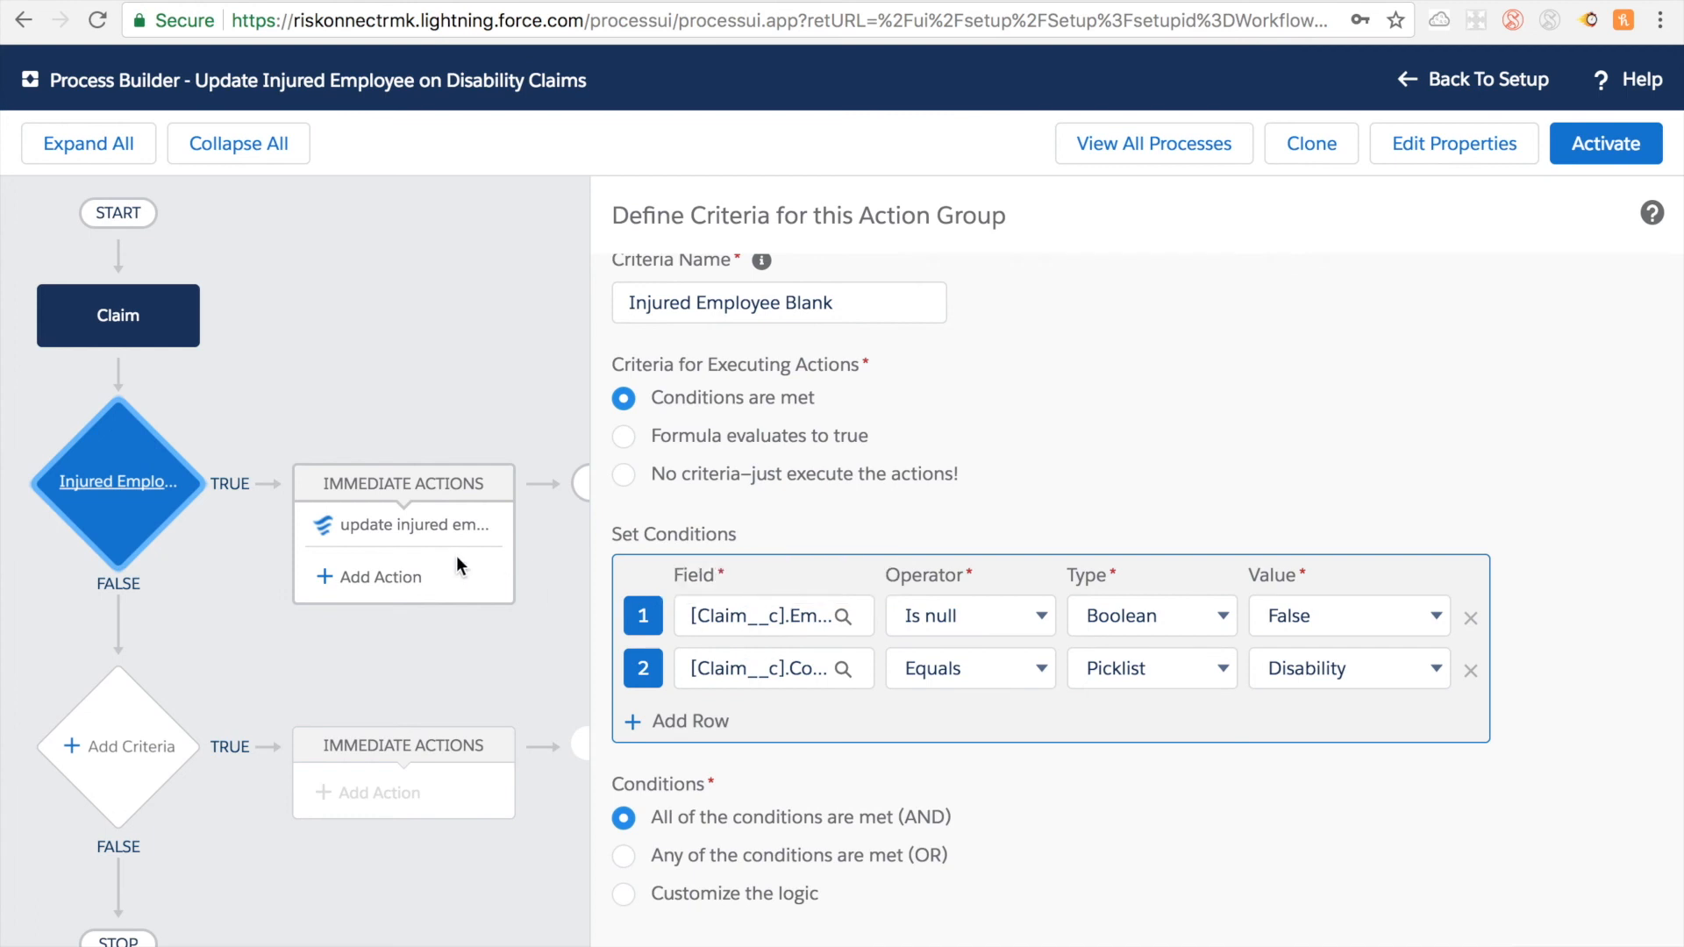
Step: Add an immediate action of type Flows named "update Injured" to the Injured Employee Blank criteria
{"action": "left_click", "coordinate": [368, 582]}
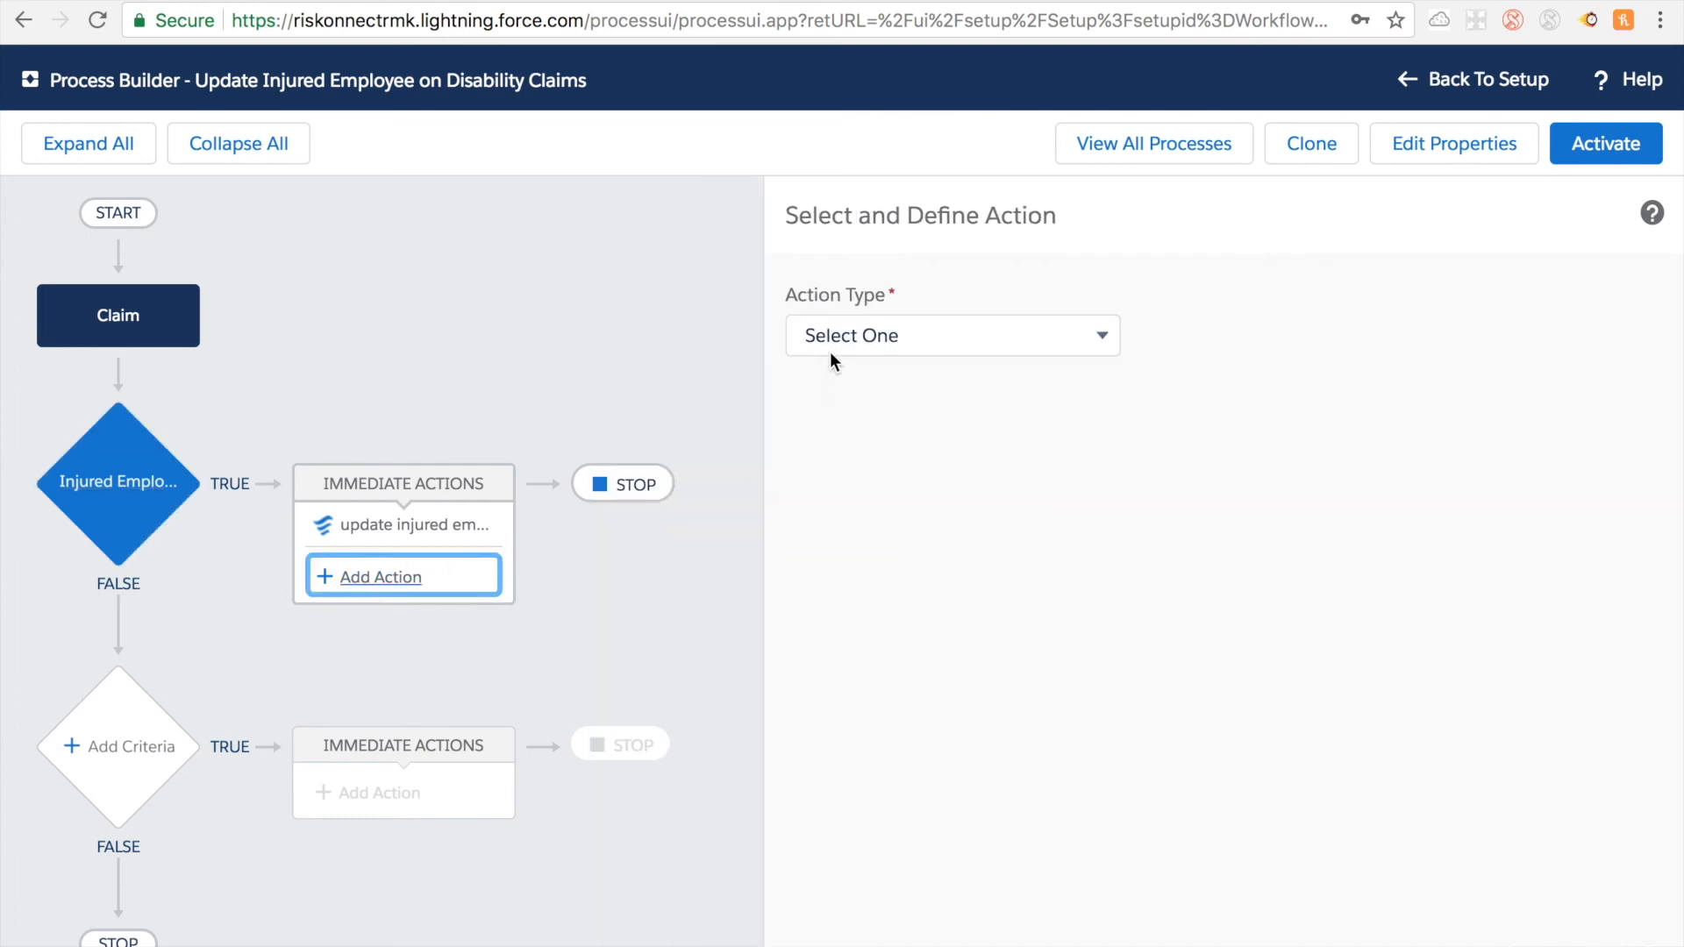
{"action": "left_click", "coordinate": [830, 350]}
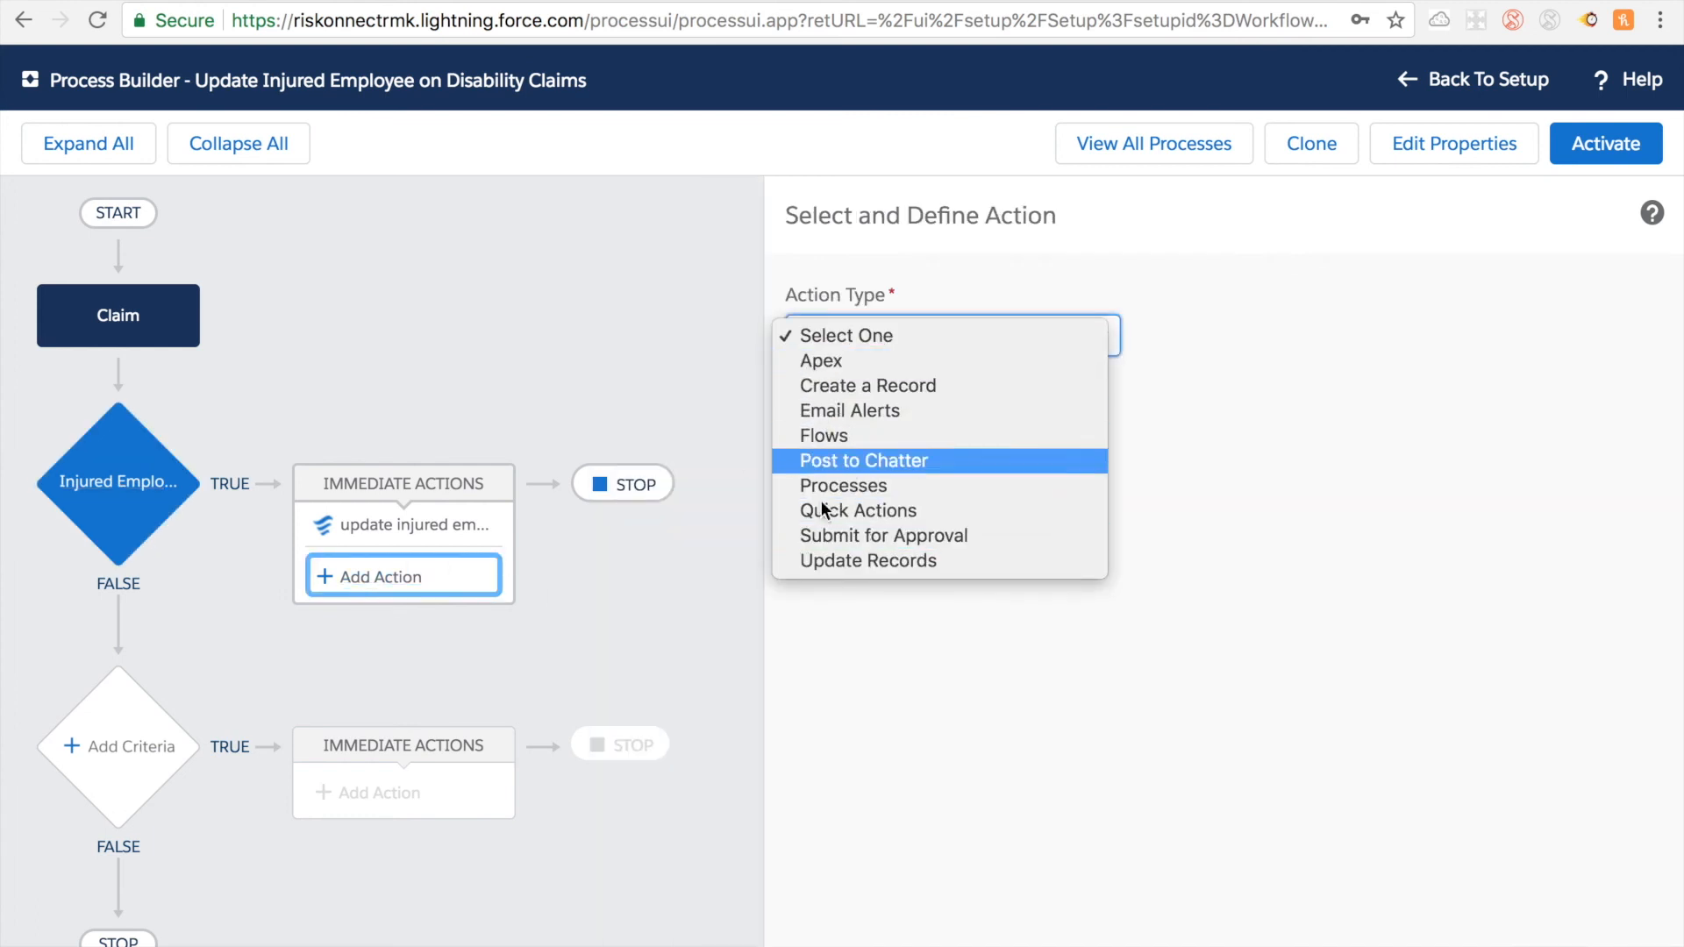
{"action": "left_click", "coordinate": [819, 435]}
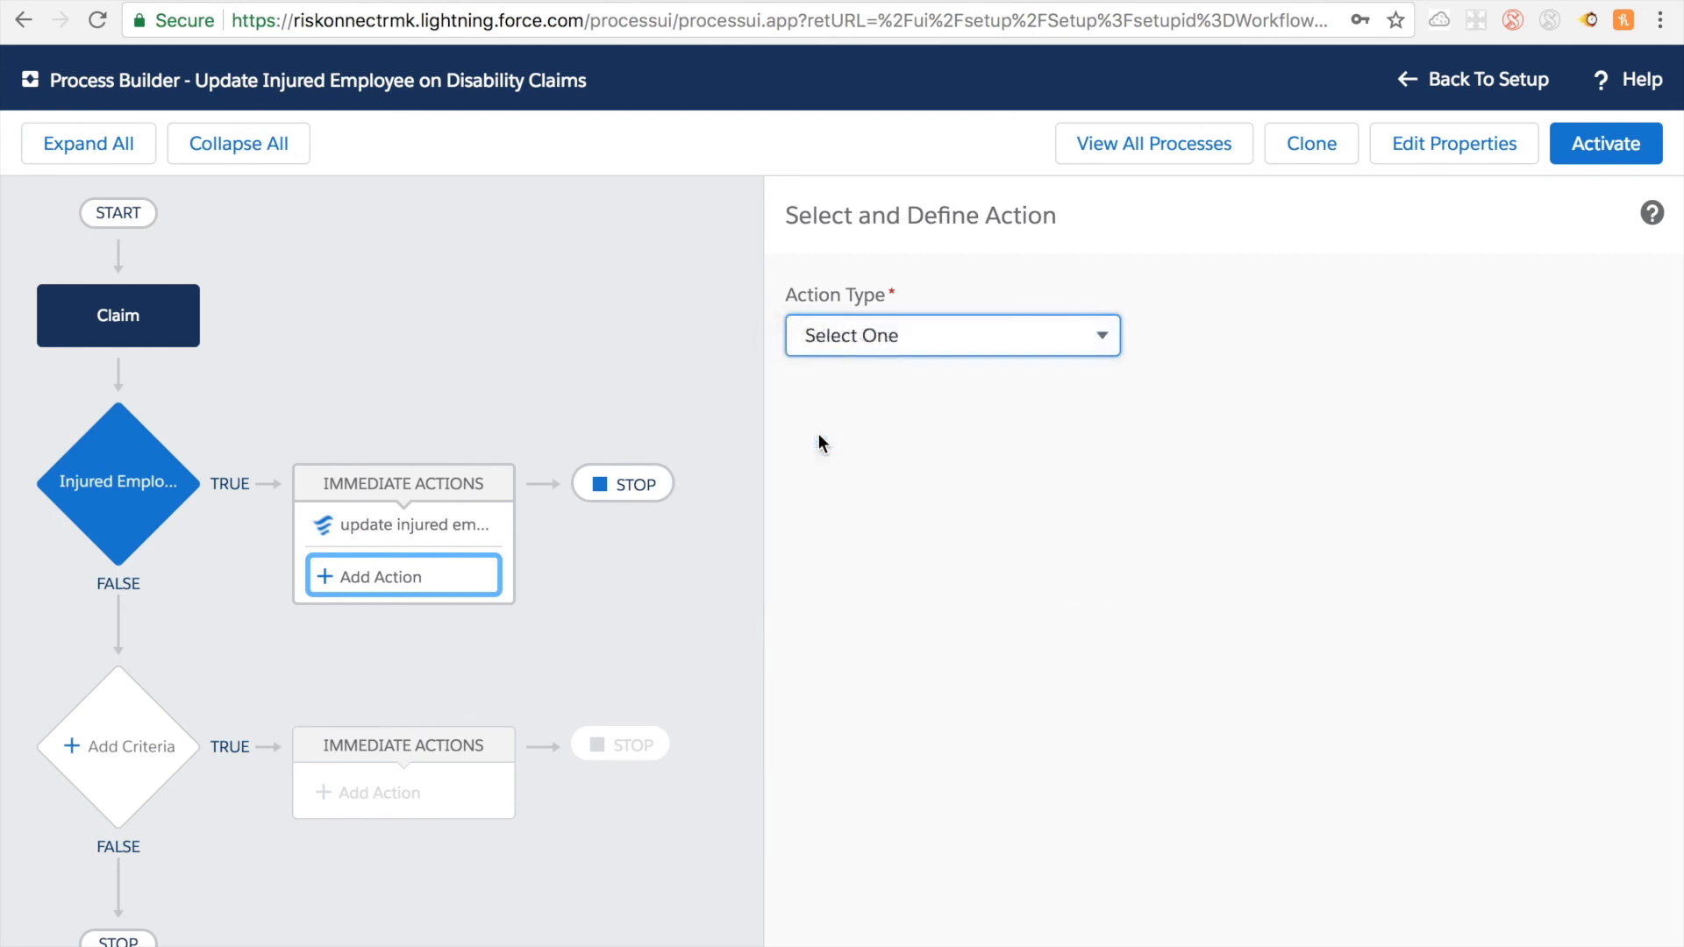
{"action": "left_click", "coordinate": [870, 459]}
{"action": "type", "text": "upda"}
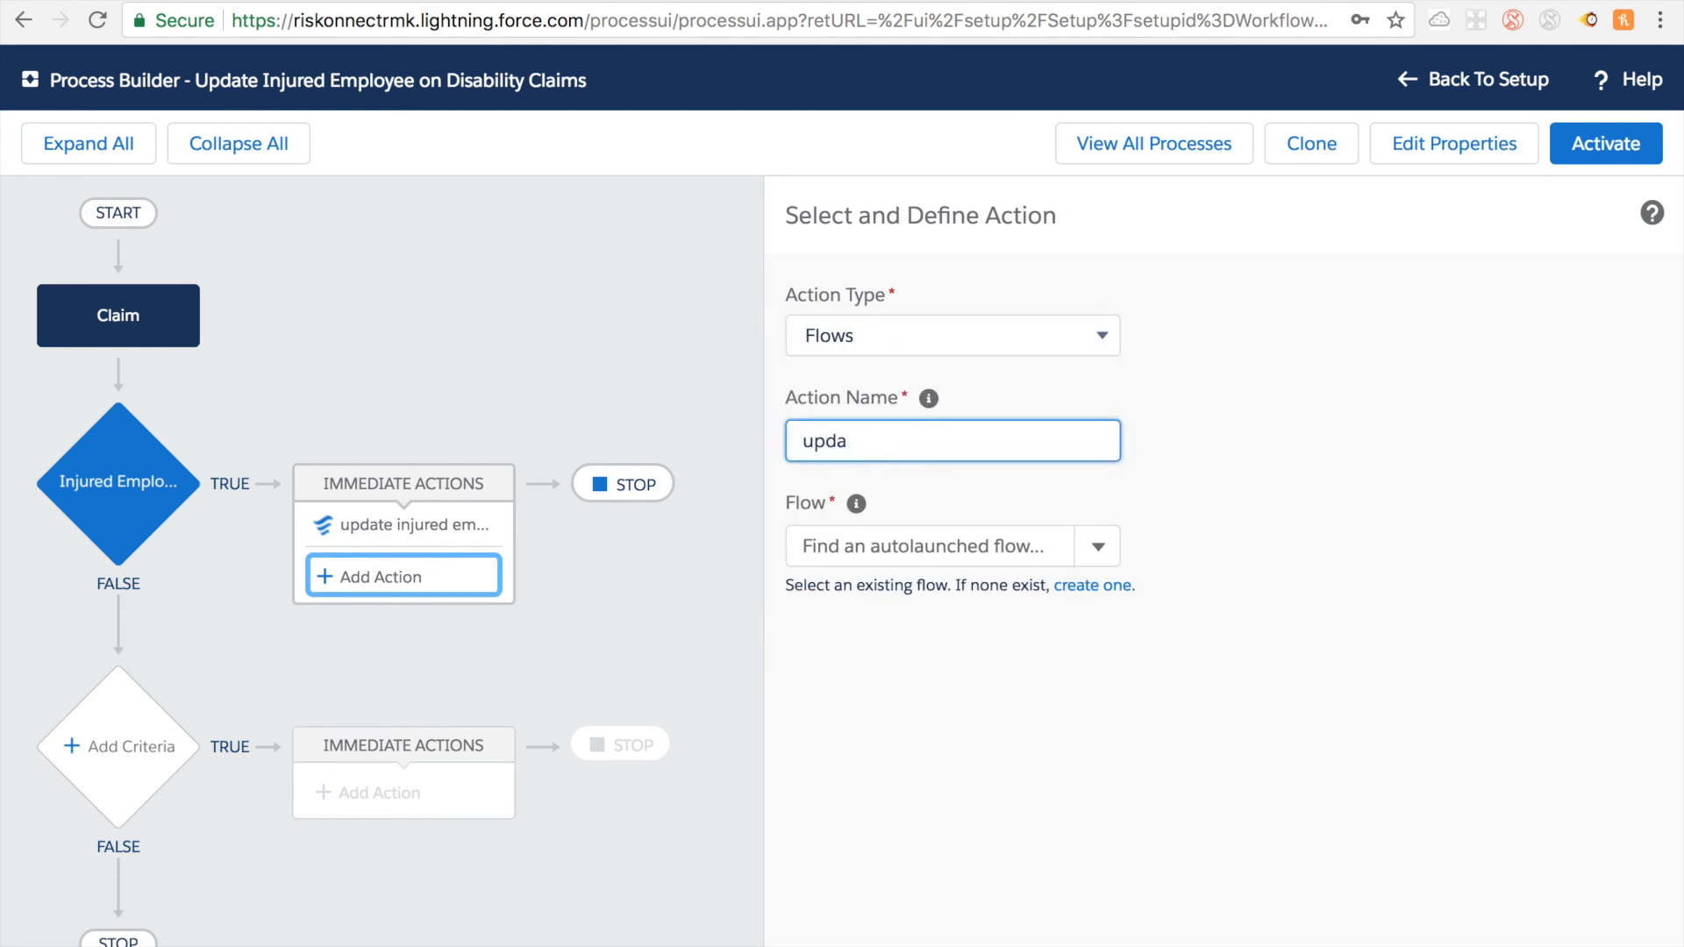
{"action": "type", "text": "te Injure"}
Step: Assign the "update Disability Claim Employee" flow to the new "update Injured" action
{"action": "left_click", "coordinate": [918, 540]}
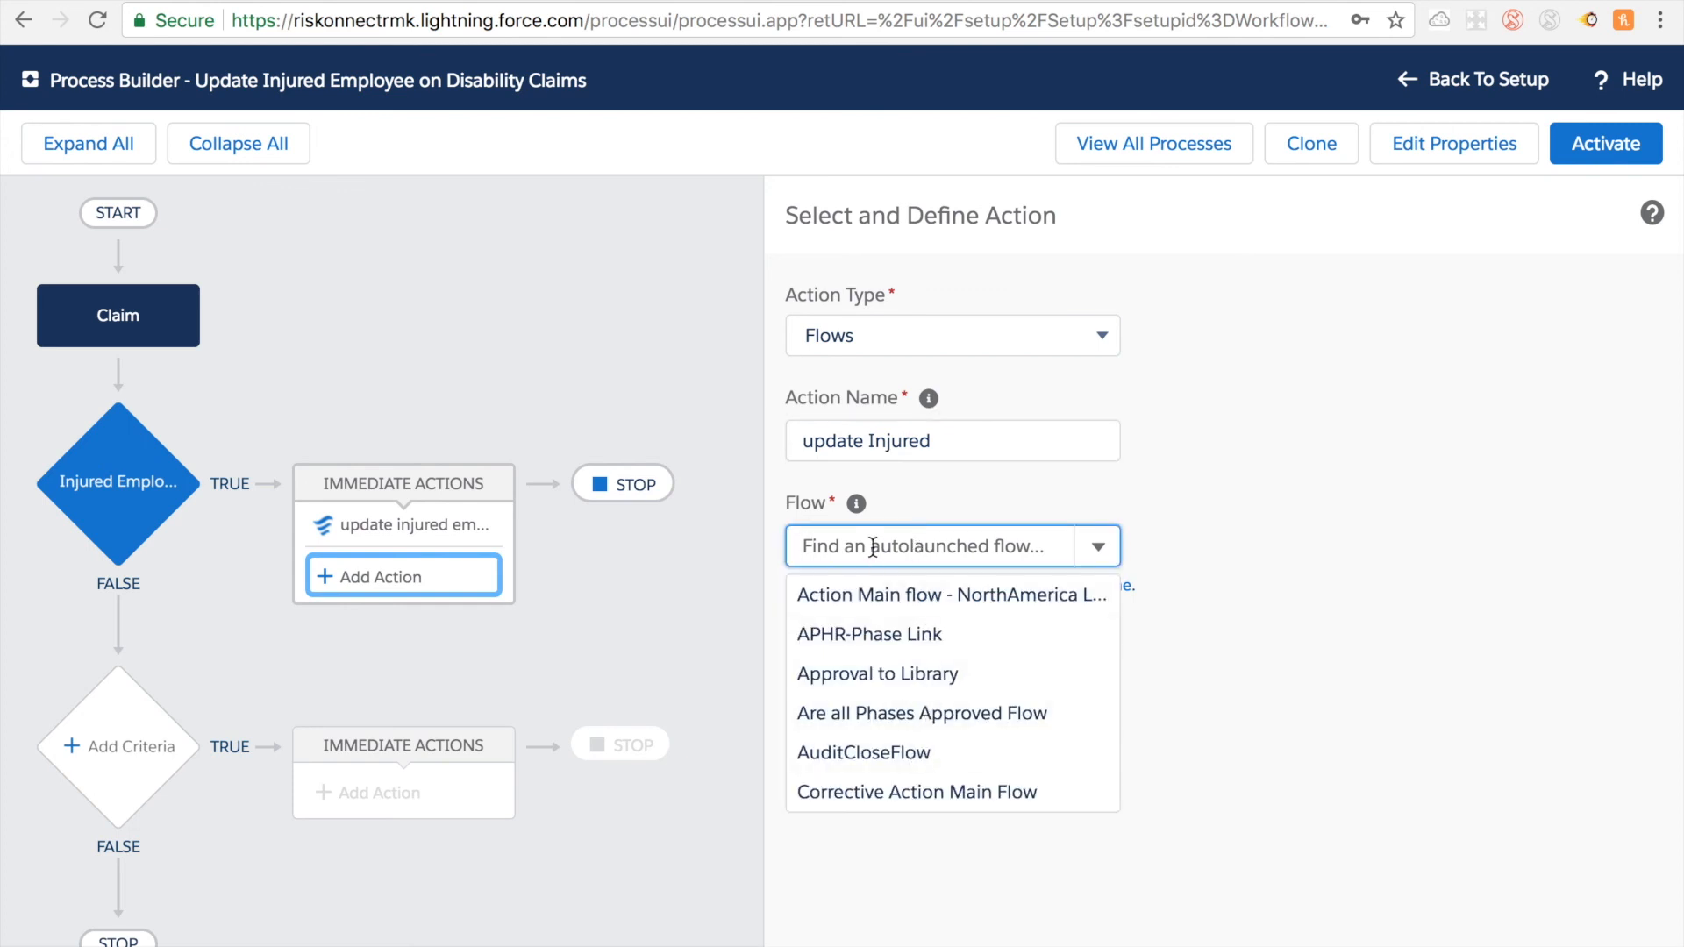
{"action": "type", "text": "update"}
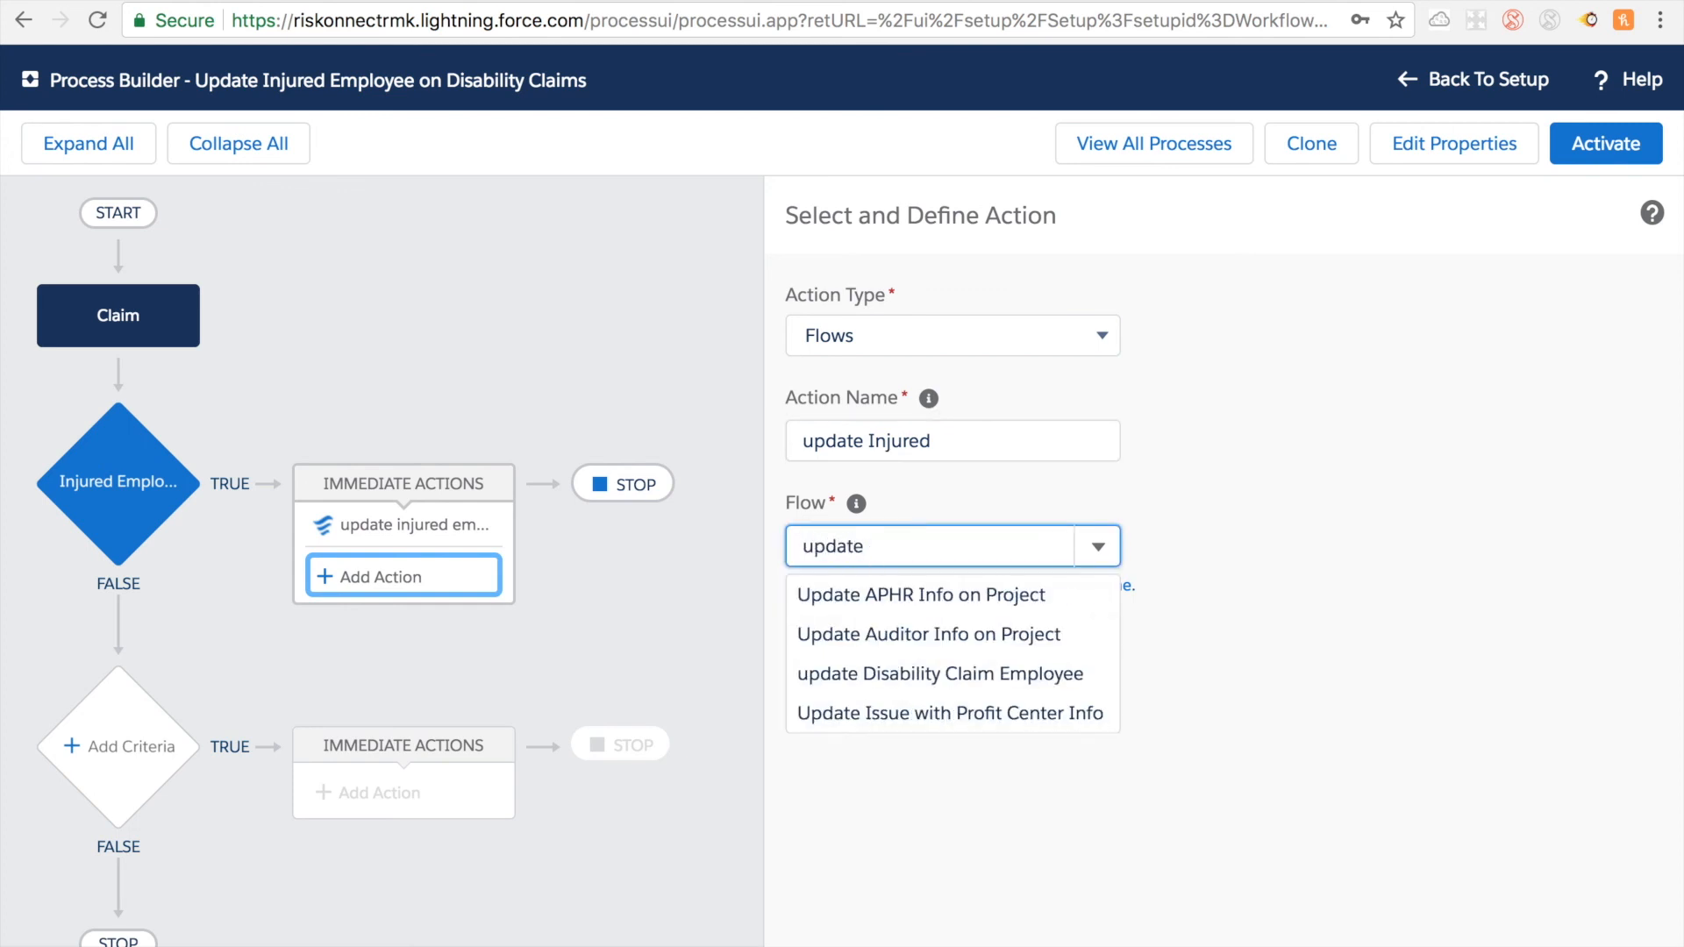
{"action": "left_click", "coordinate": [904, 673]}
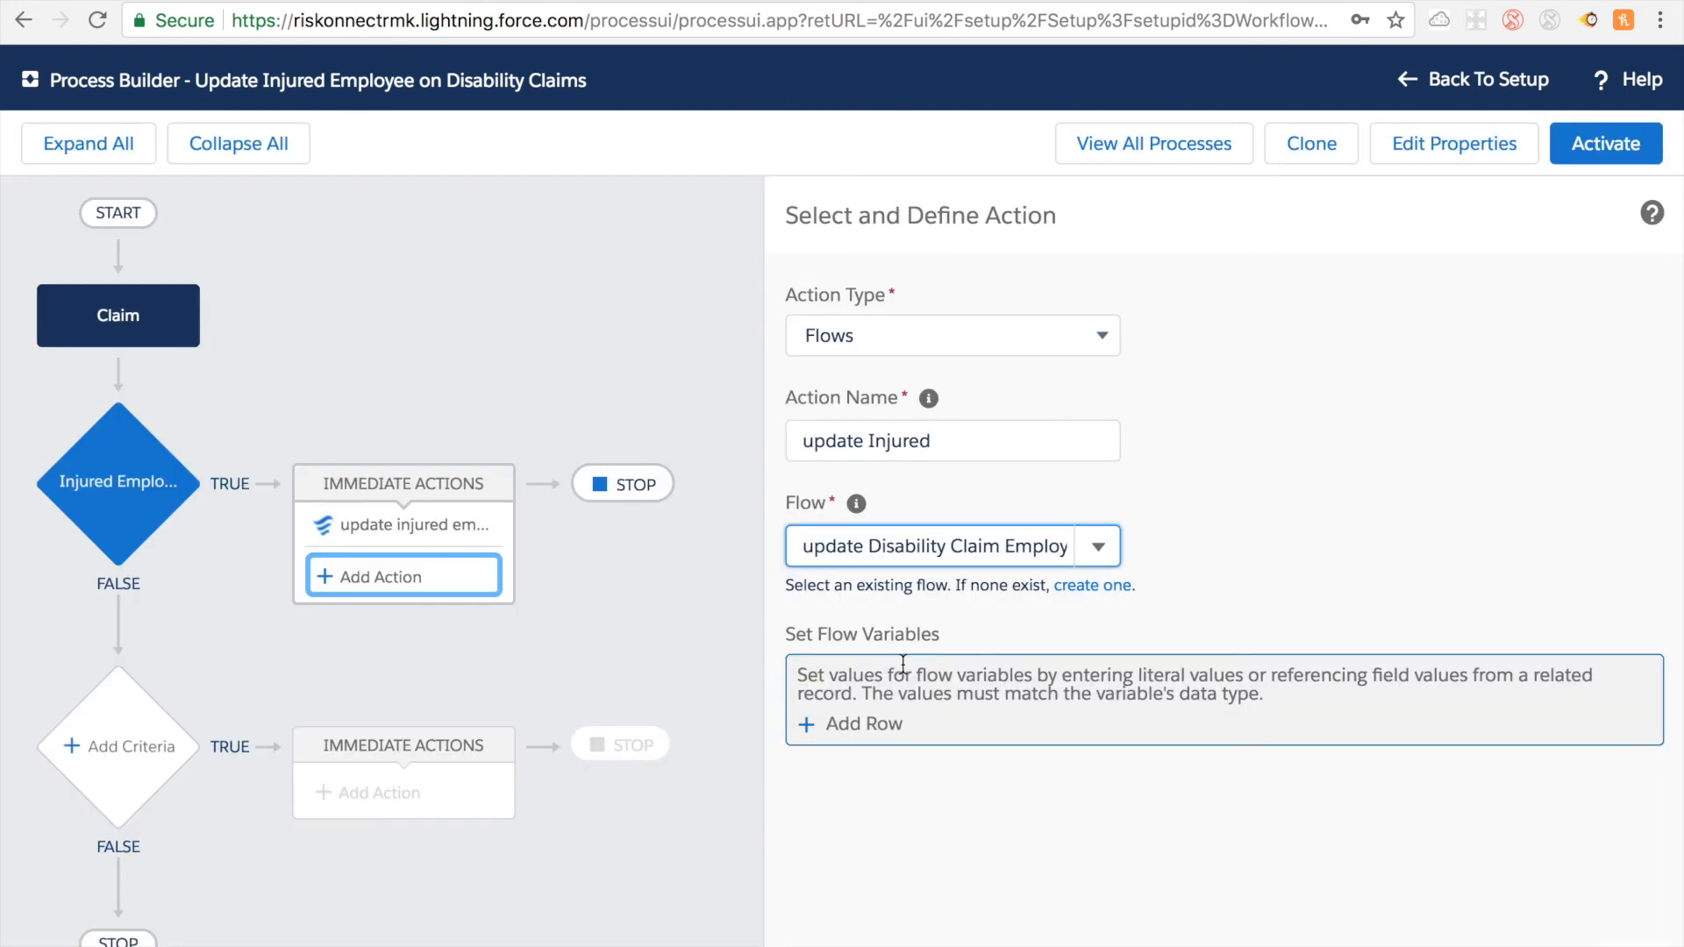
Step: Set the EmployeeID flow variable as a field reference to the claim's Employee Id field
{"action": "left_click", "coordinate": [845, 728]}
{"action": "left_click", "coordinate": [844, 721]}
{"action": "type", "text": "Emplo"}
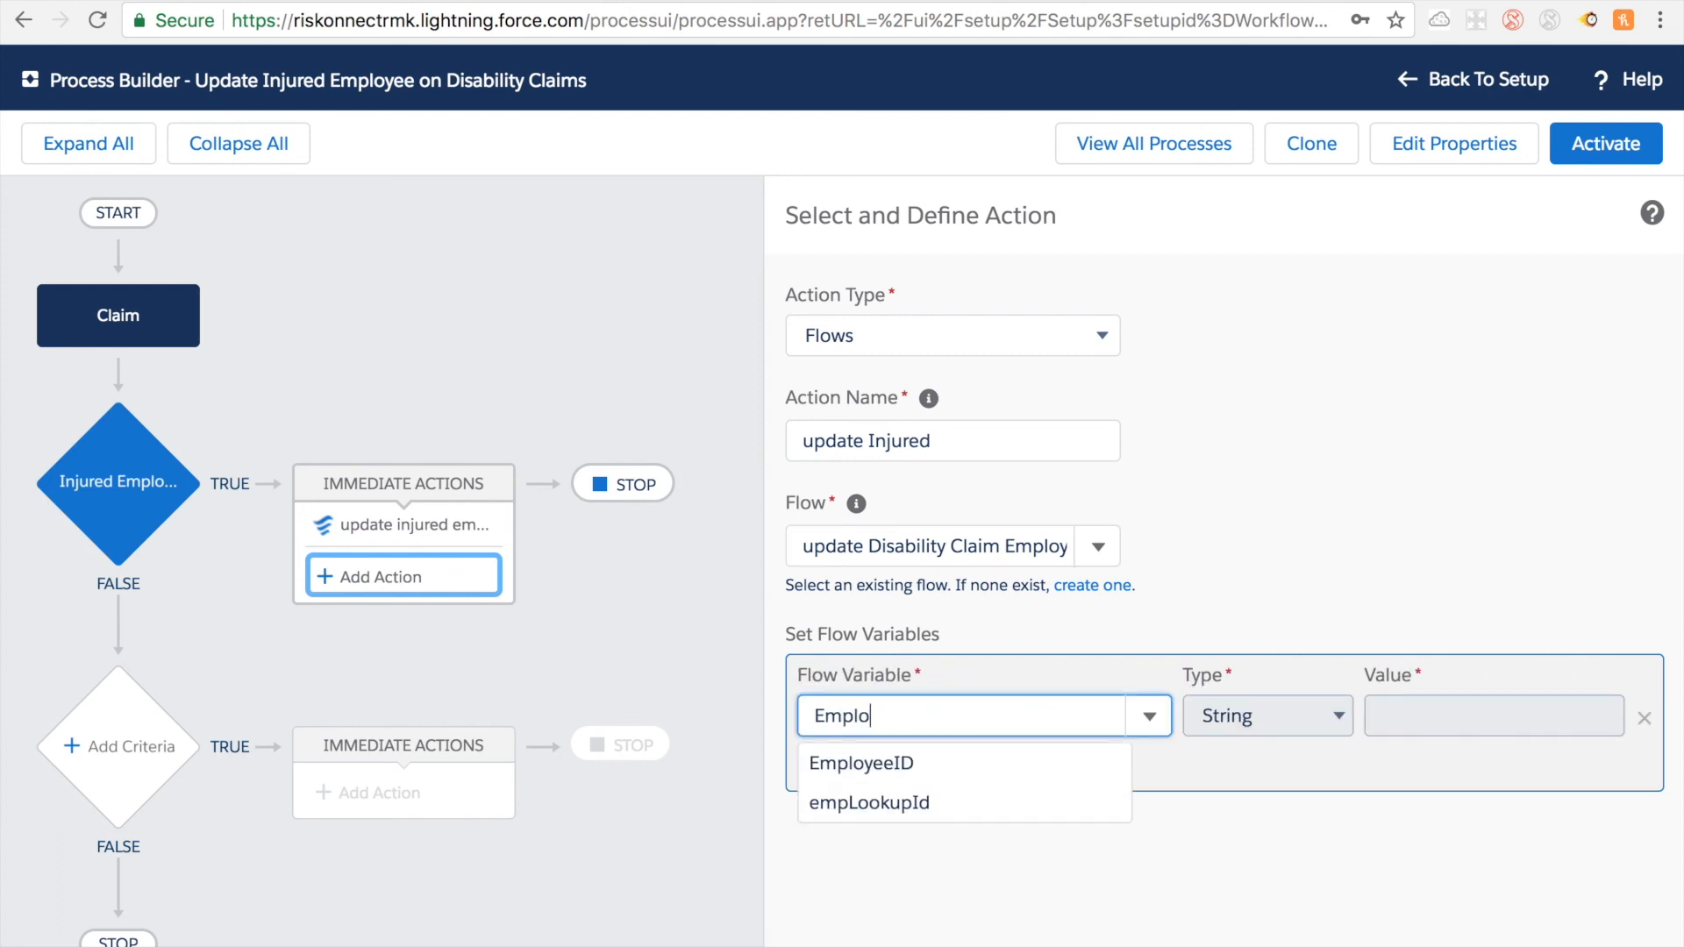
{"action": "left_click", "coordinate": [857, 765]}
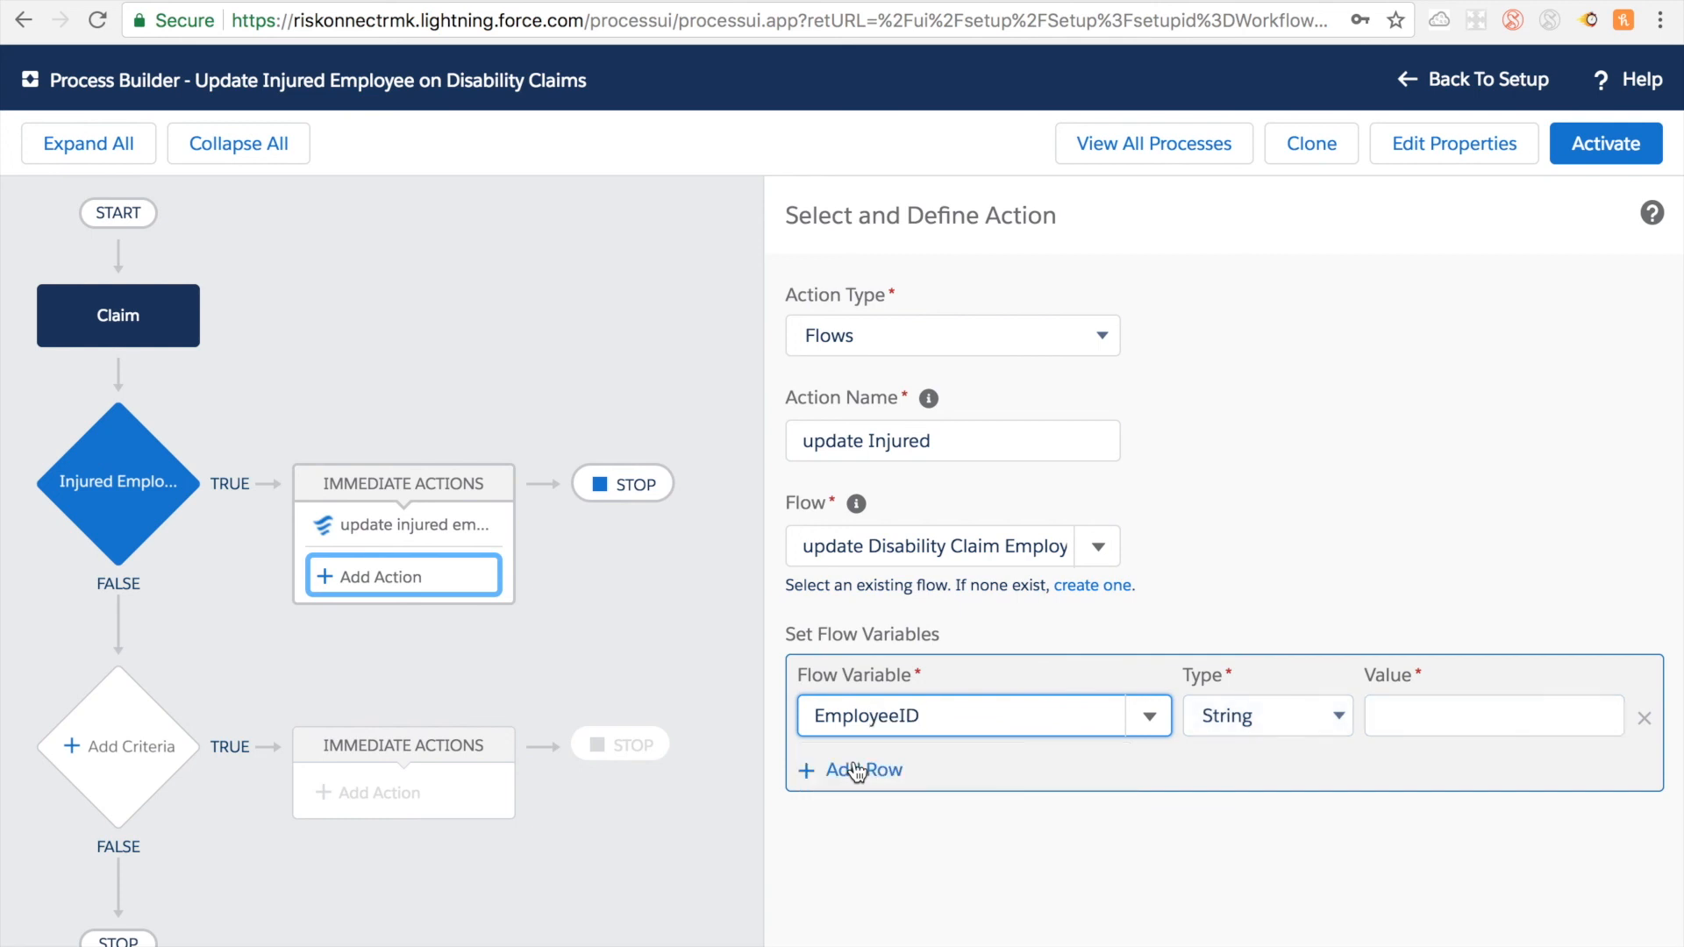
{"action": "left_click", "coordinate": [1292, 717]}
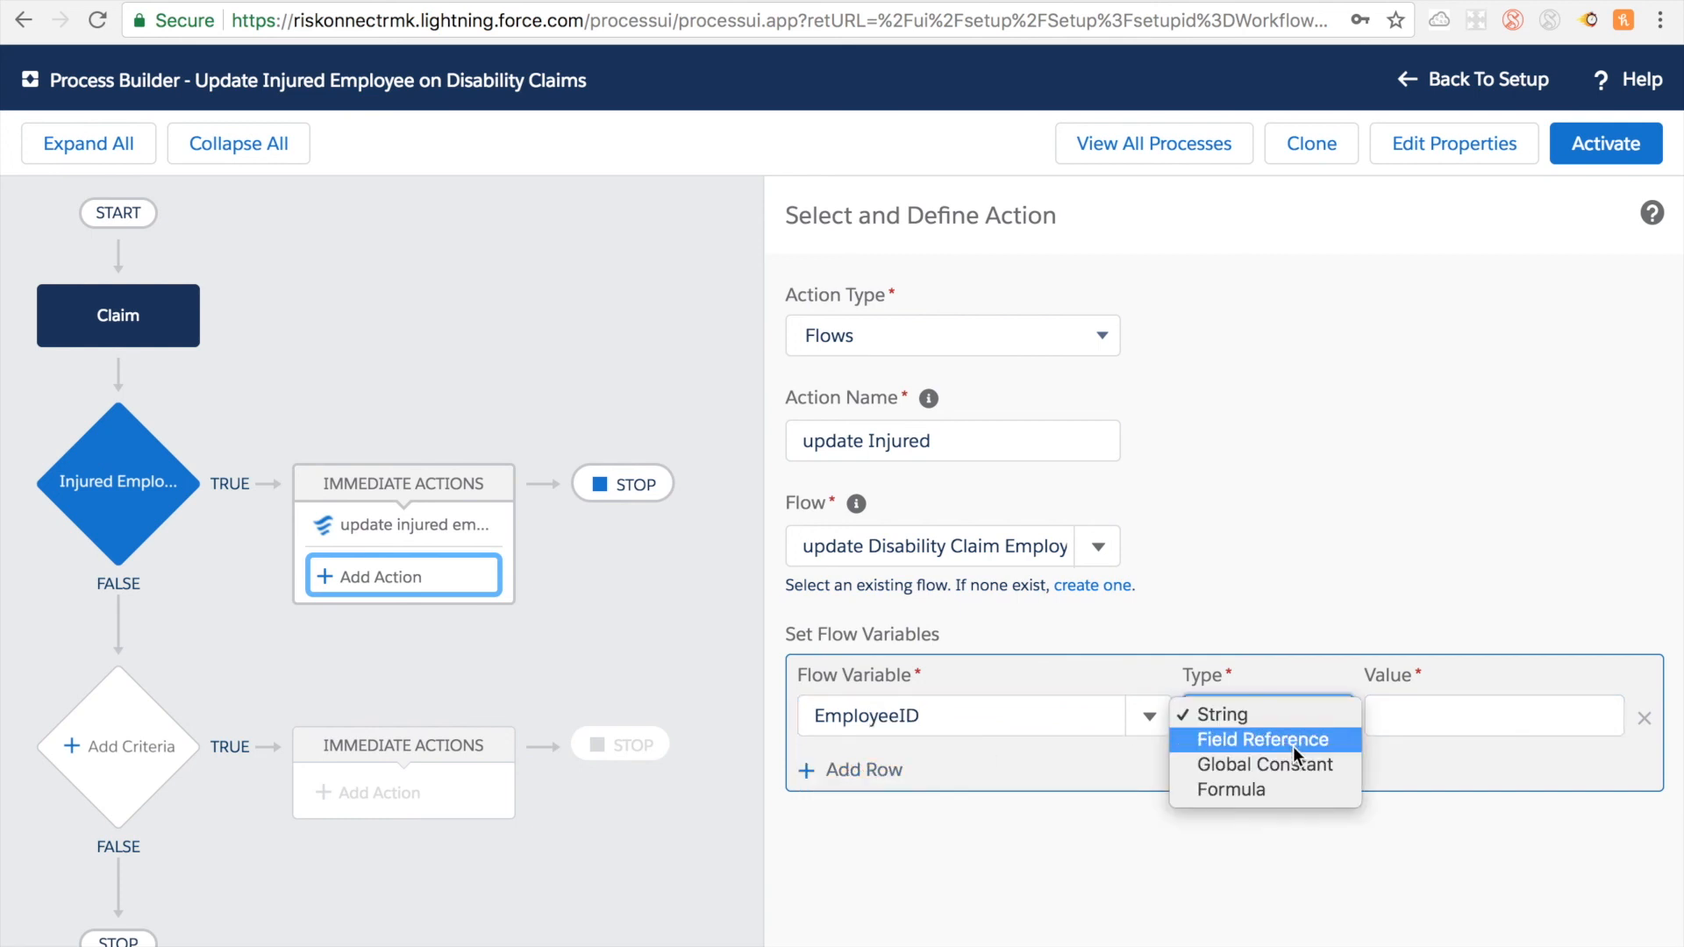
{"action": "left_click", "coordinate": [1293, 745]}
{"action": "left_click", "coordinate": [1389, 715]}
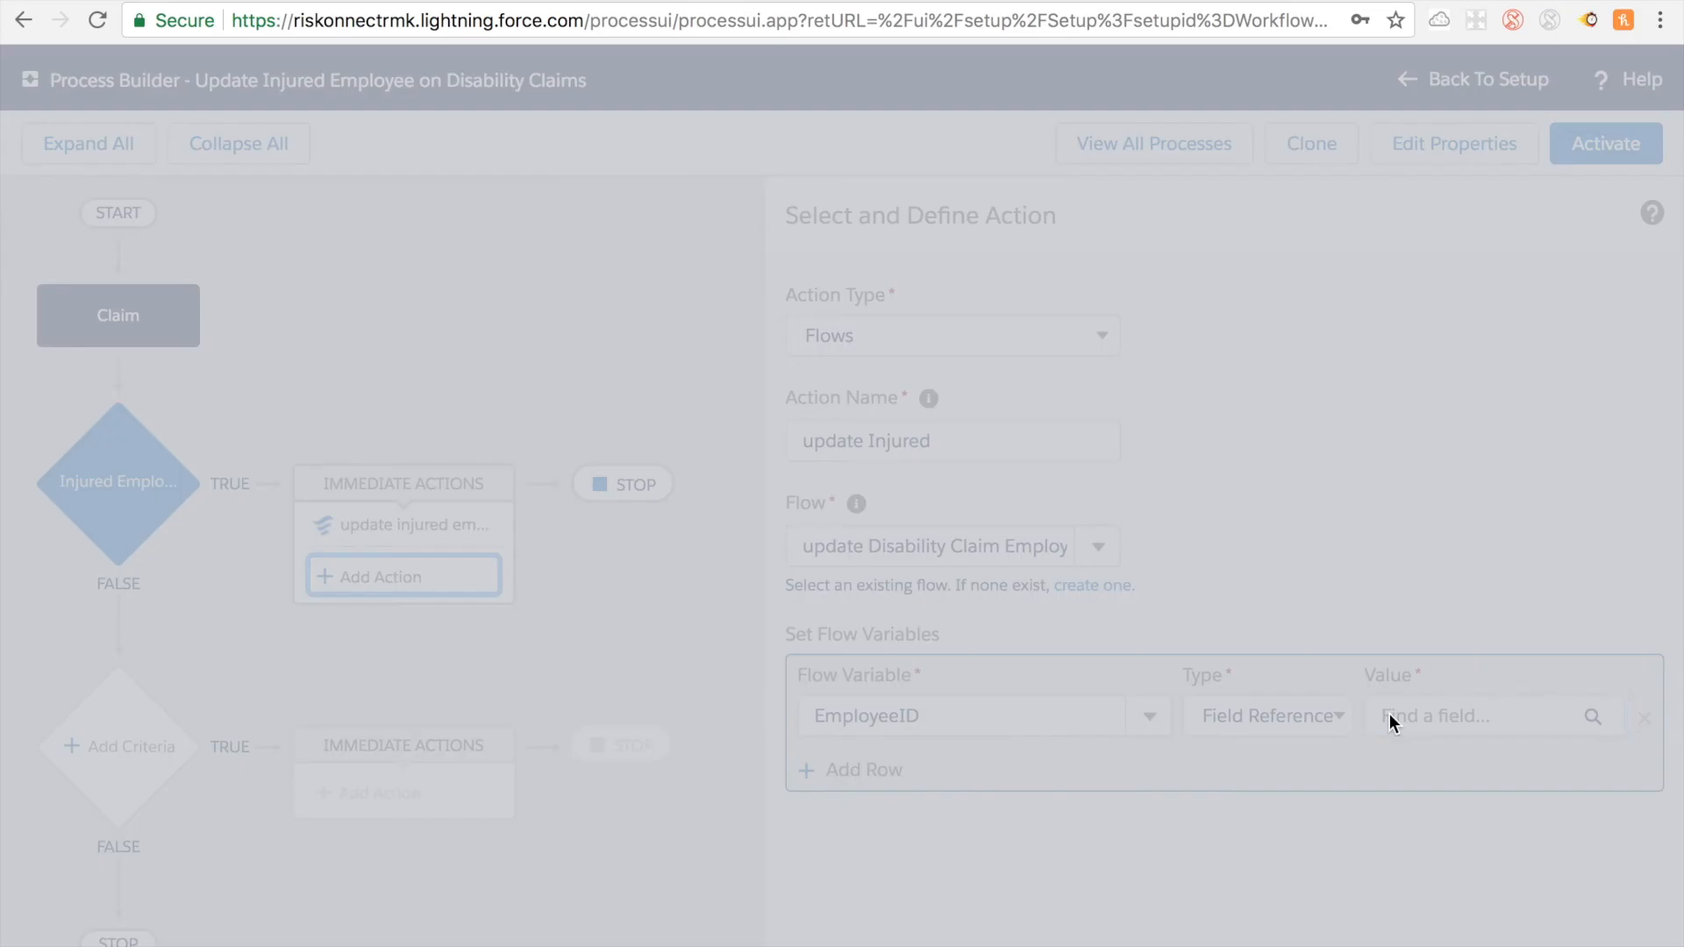
{"action": "type", "text": "emploe"}
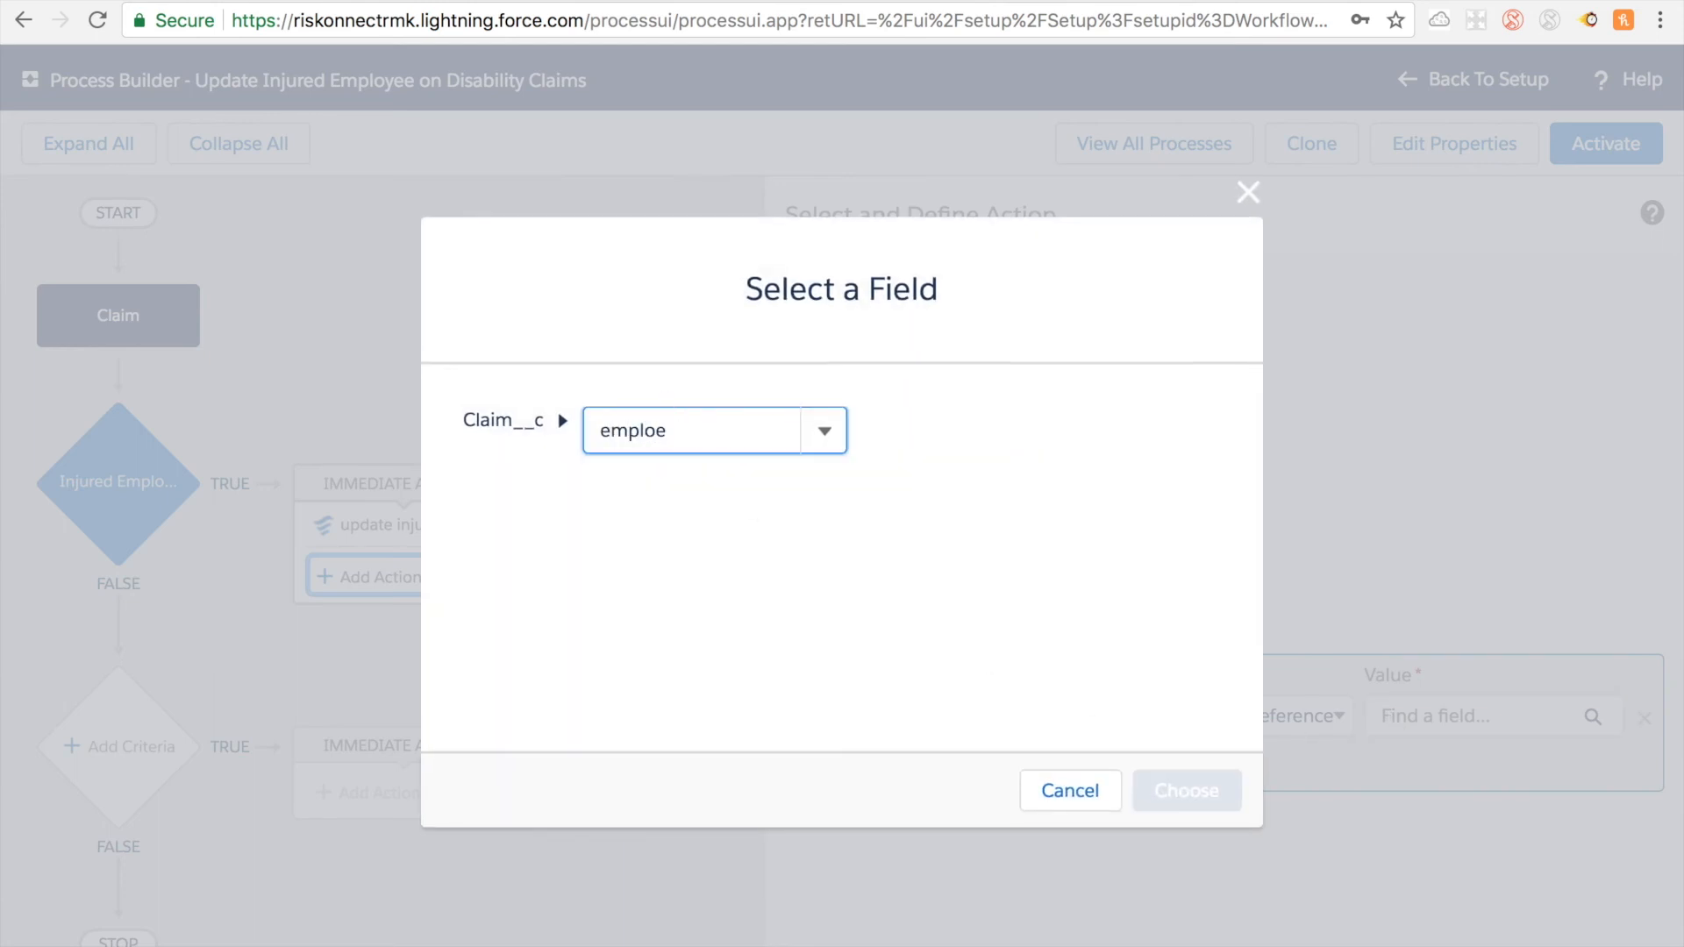
{"action": "key", "text": "BackSpace"}
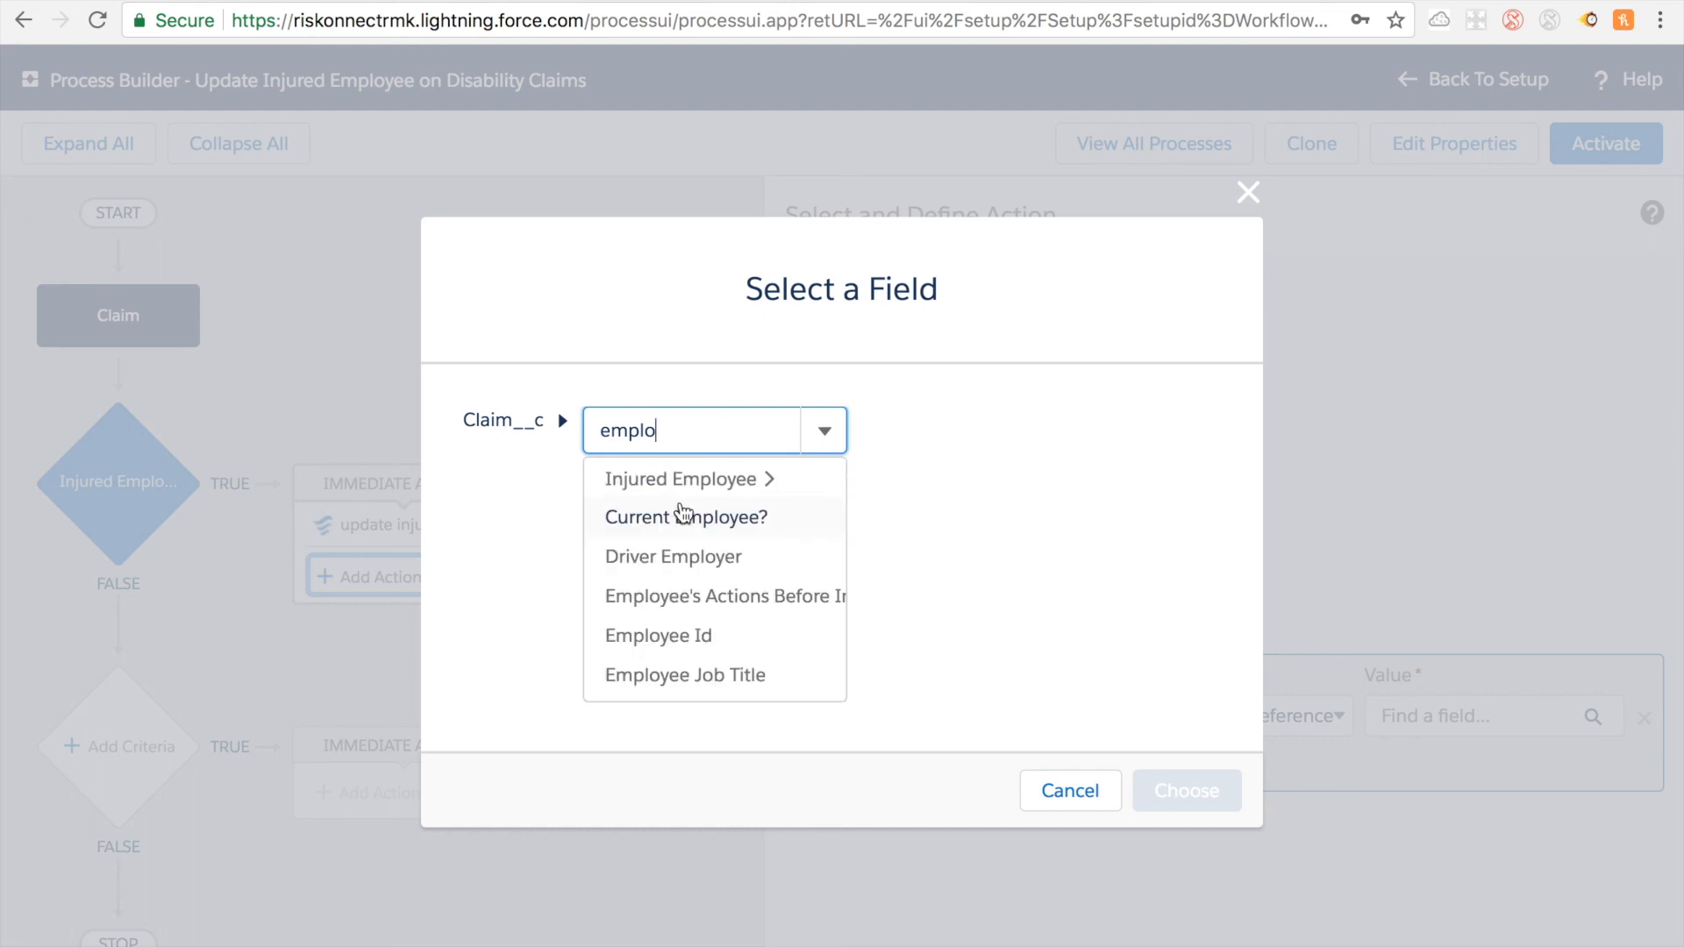
{"action": "left_click", "coordinate": [691, 636]}
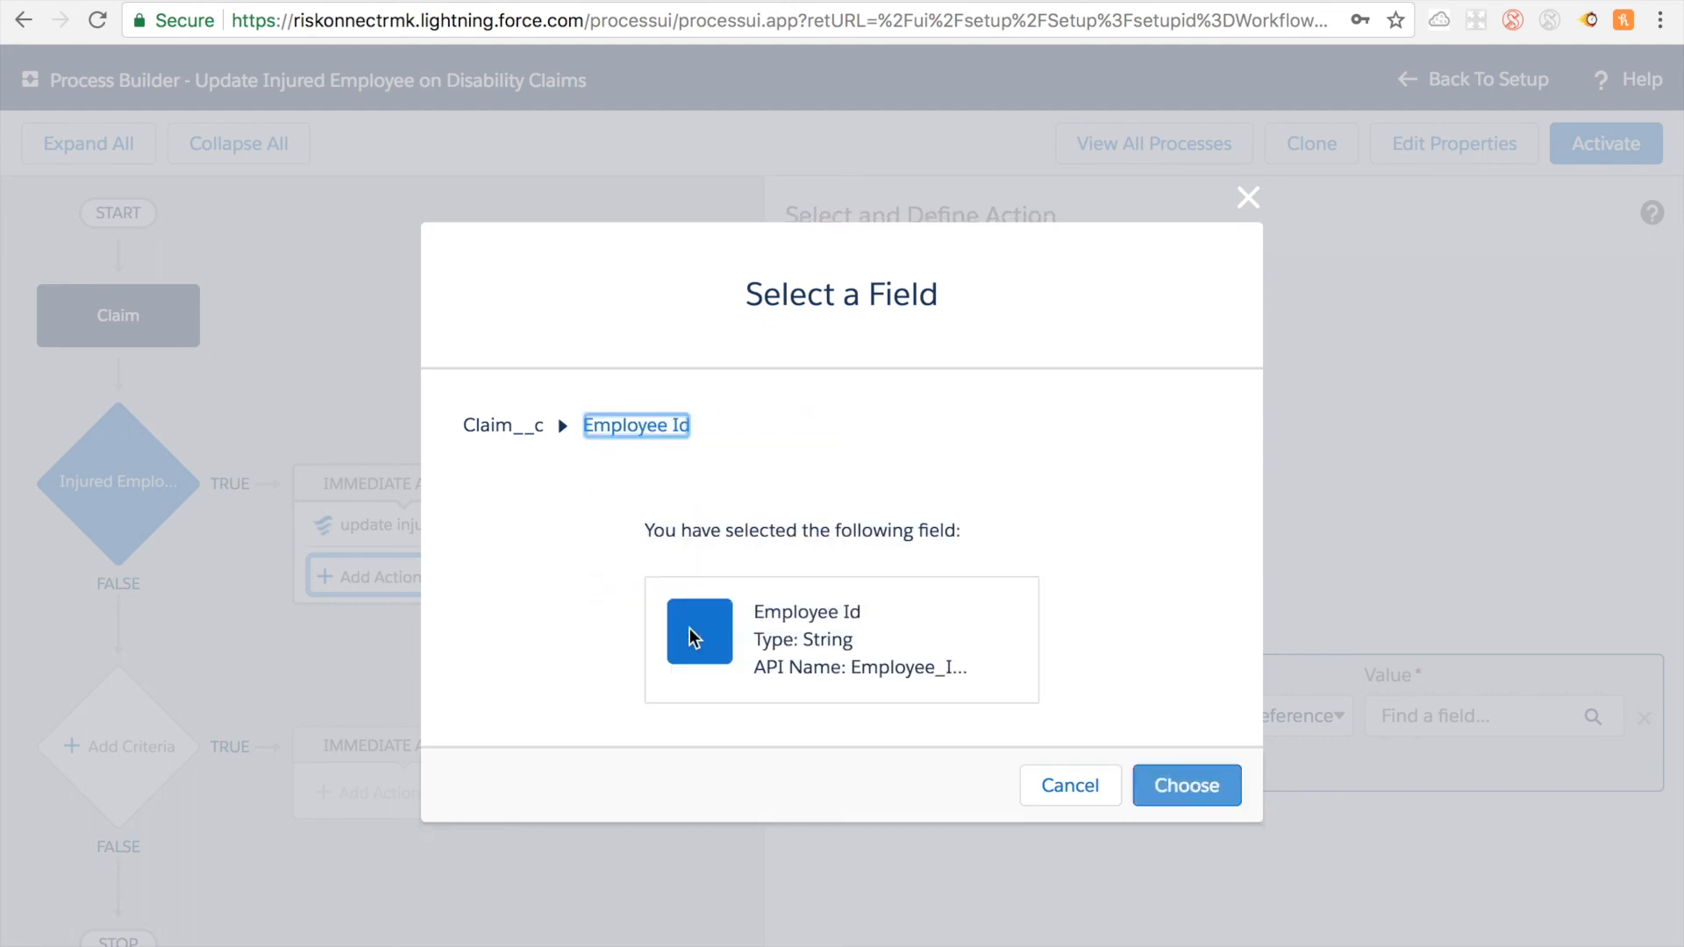
{"action": "left_click", "coordinate": [1156, 796]}
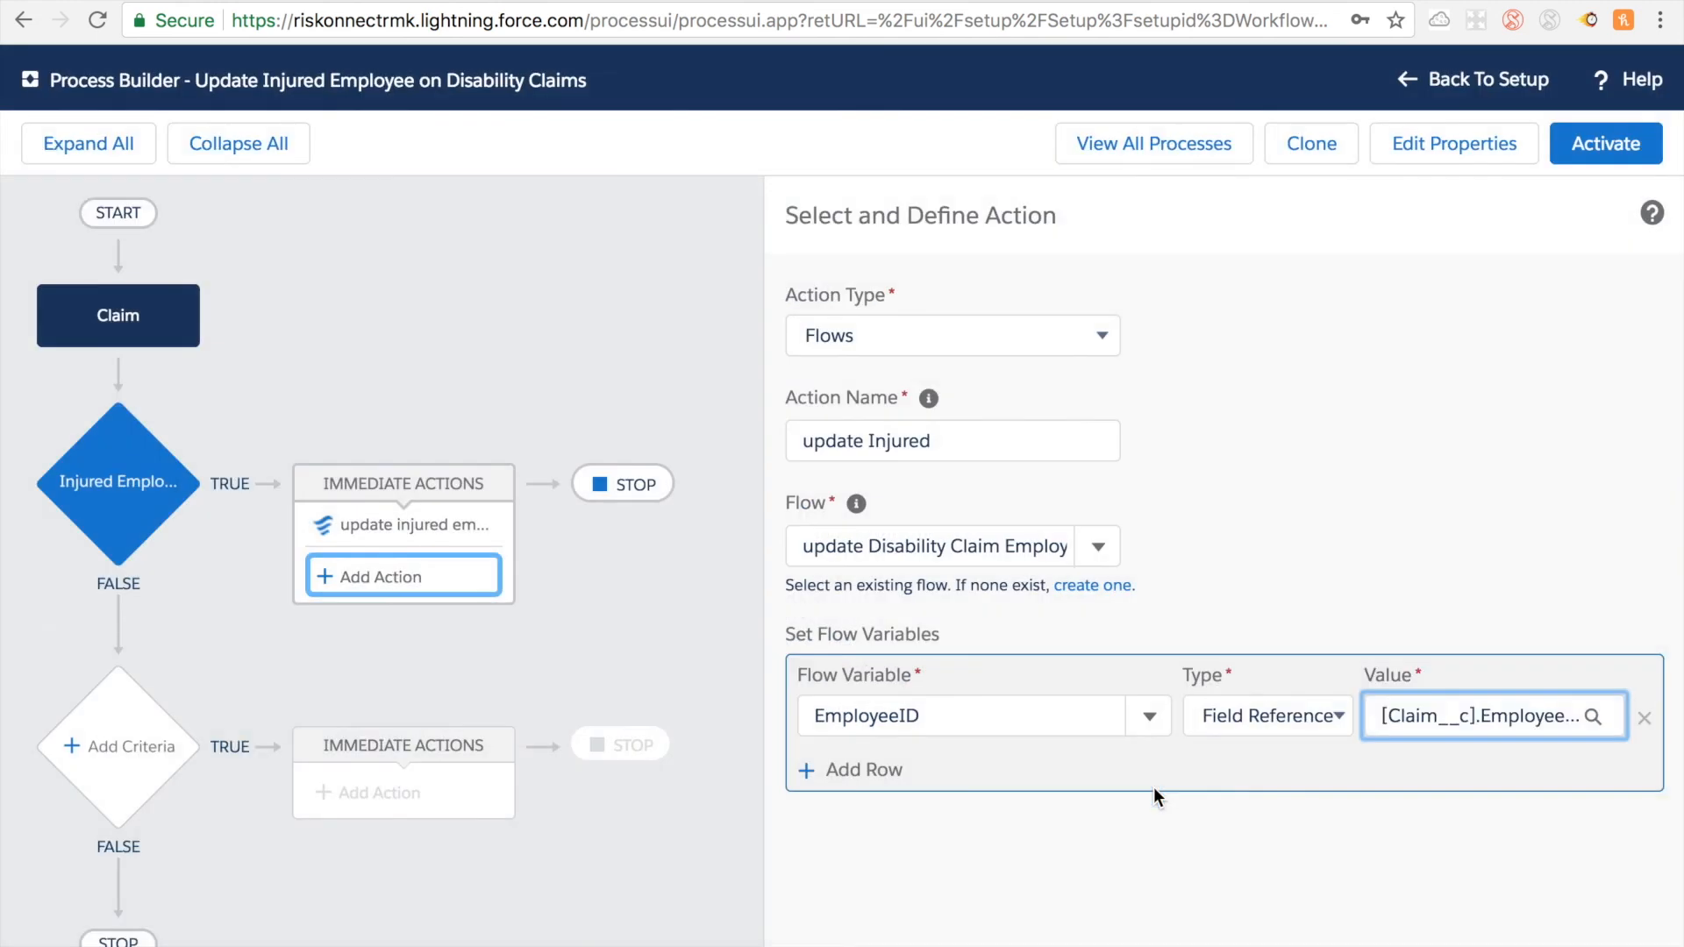
Step: Add a second flow variable row for claimId with the Field Reference type
{"action": "left_click", "coordinate": [873, 770]}
{"action": "left_click", "coordinate": [874, 770]}
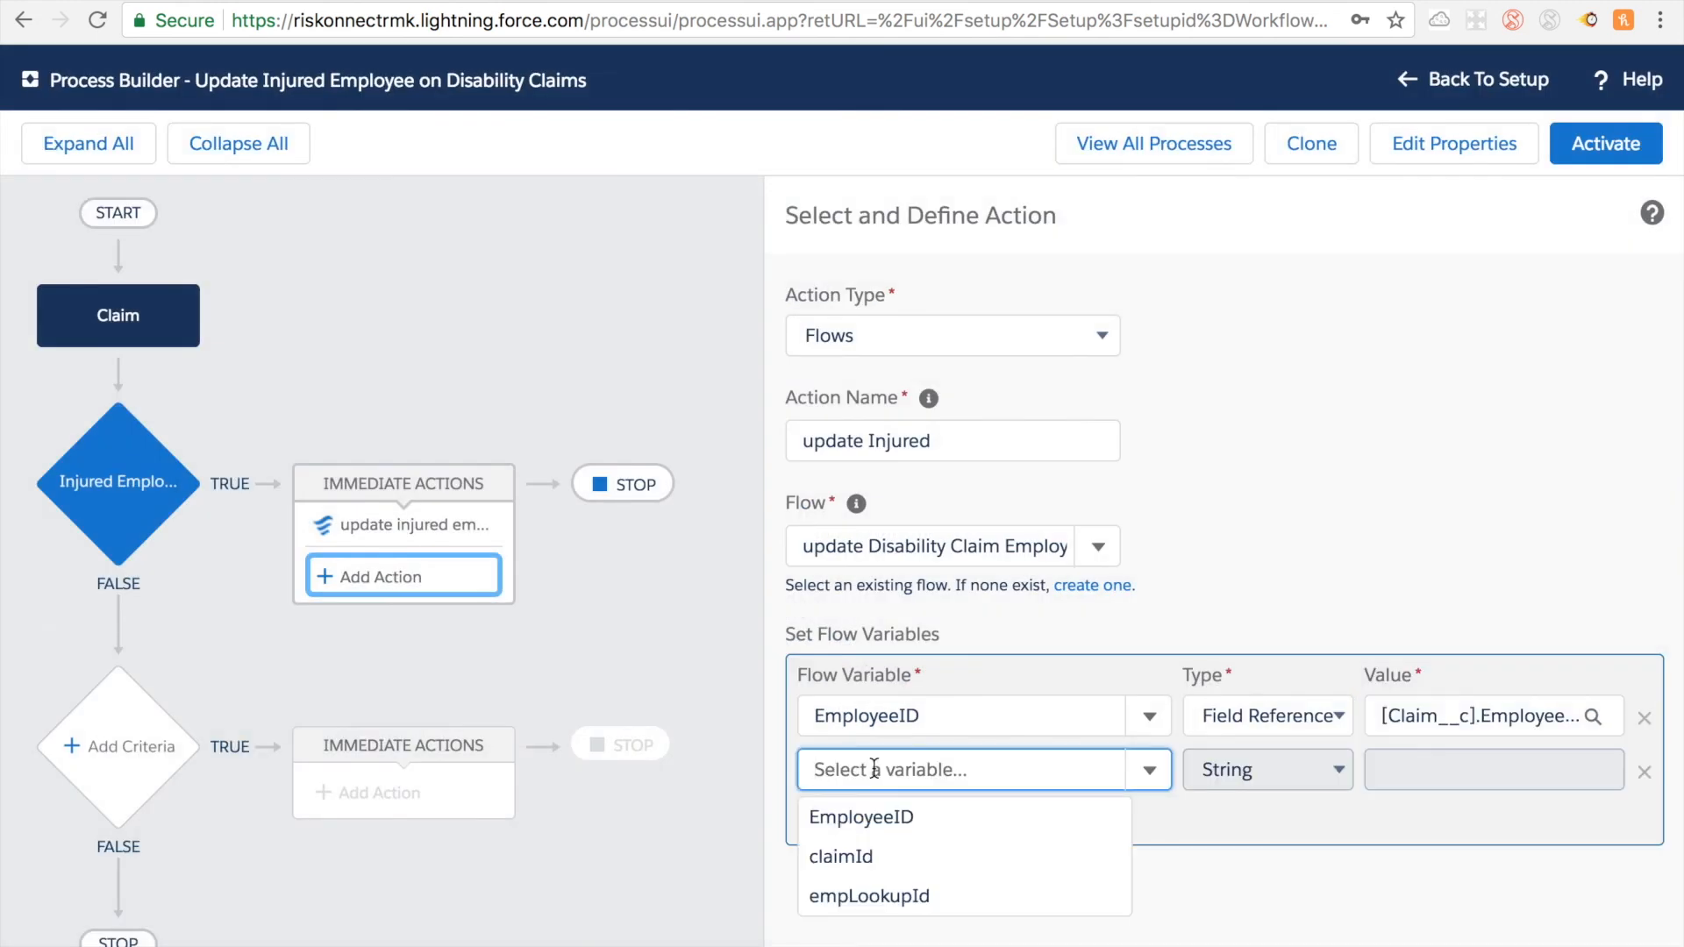
{"action": "type", "text": "cla"}
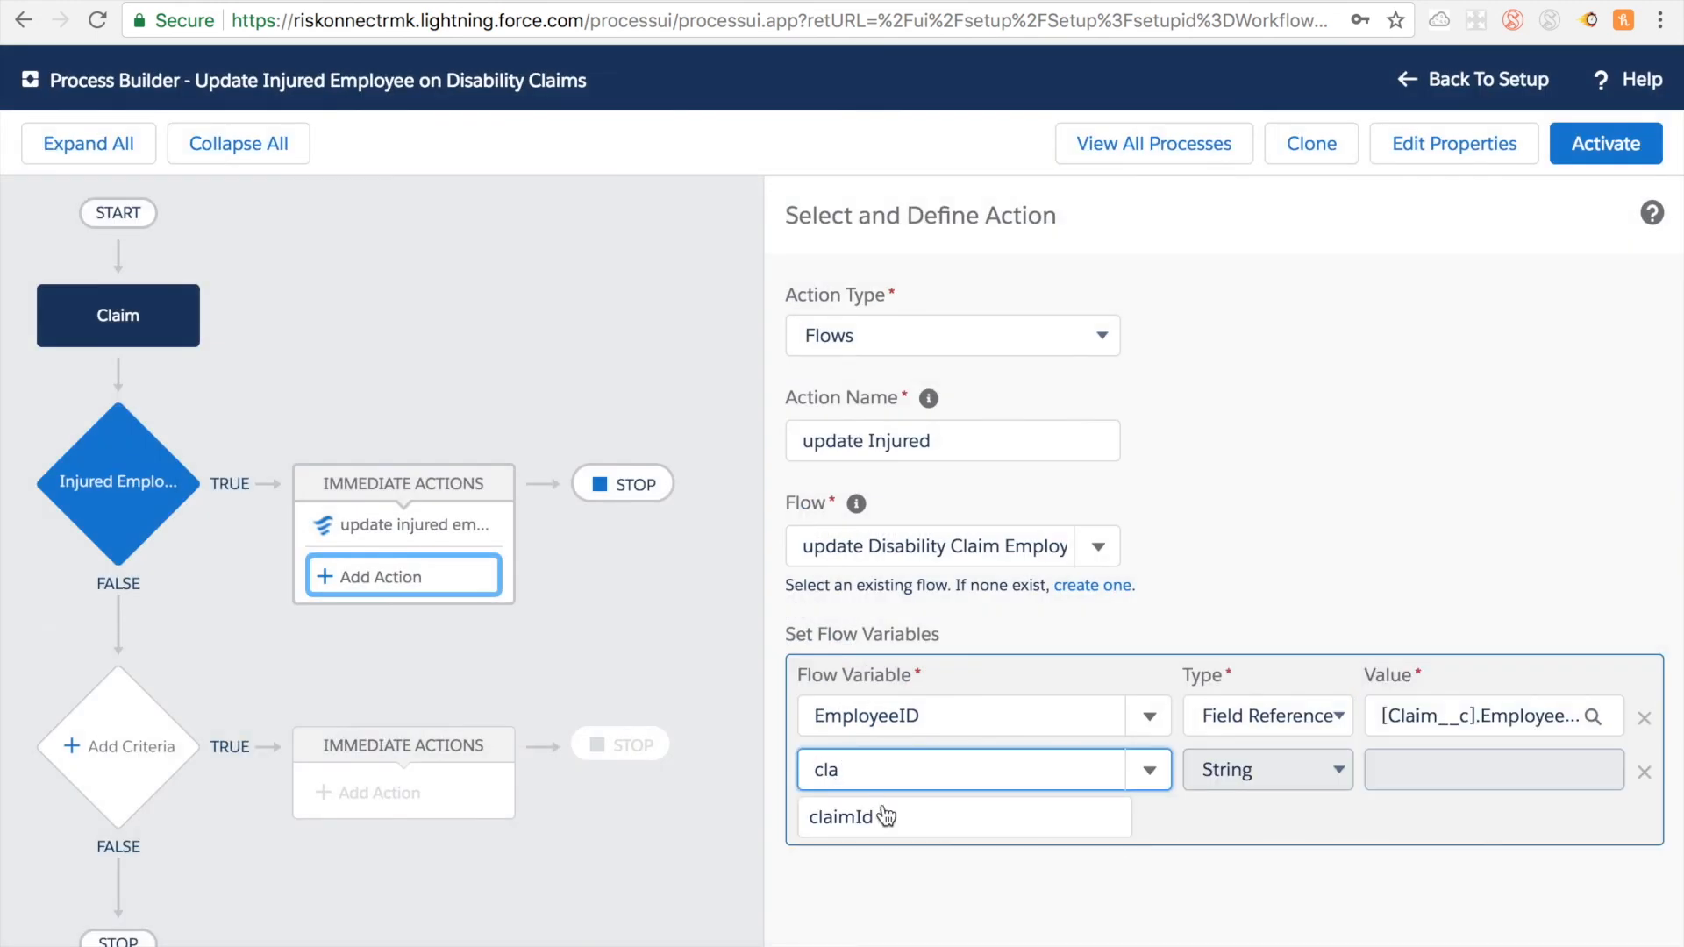
{"action": "left_click", "coordinate": [881, 812]}
{"action": "left_click", "coordinate": [1232, 763]}
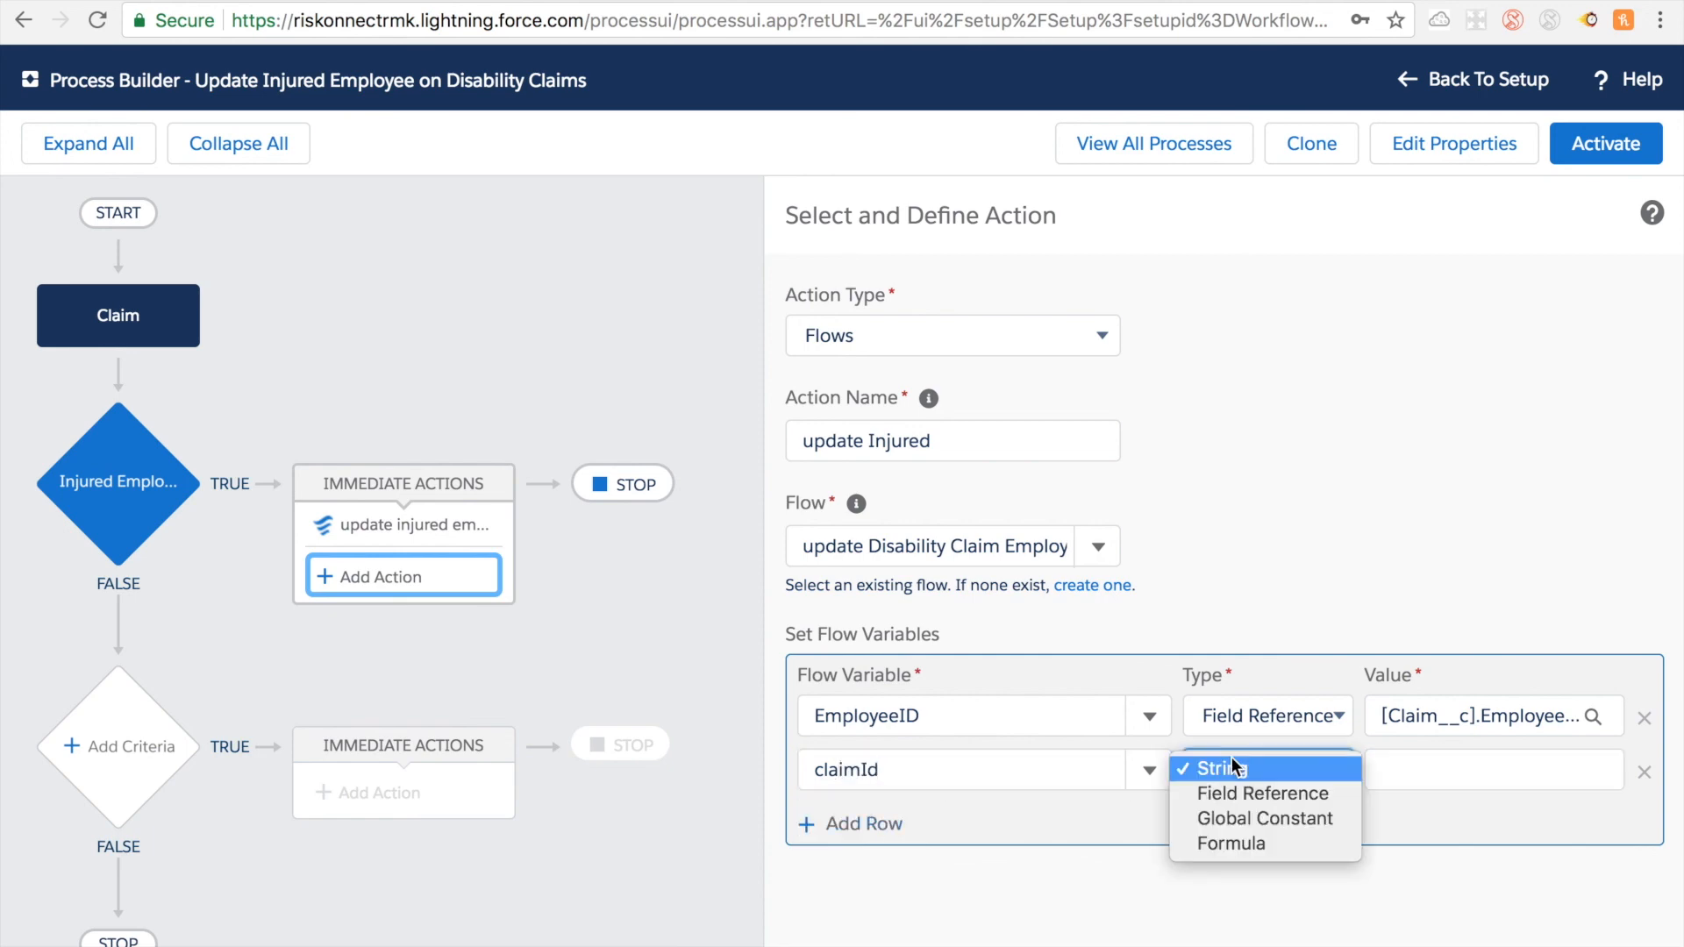
{"action": "left_click", "coordinate": [1234, 793]}
Step: Choose the claim's Record ID field as the value of the claimId variable
{"action": "left_click", "coordinate": [1436, 765]}
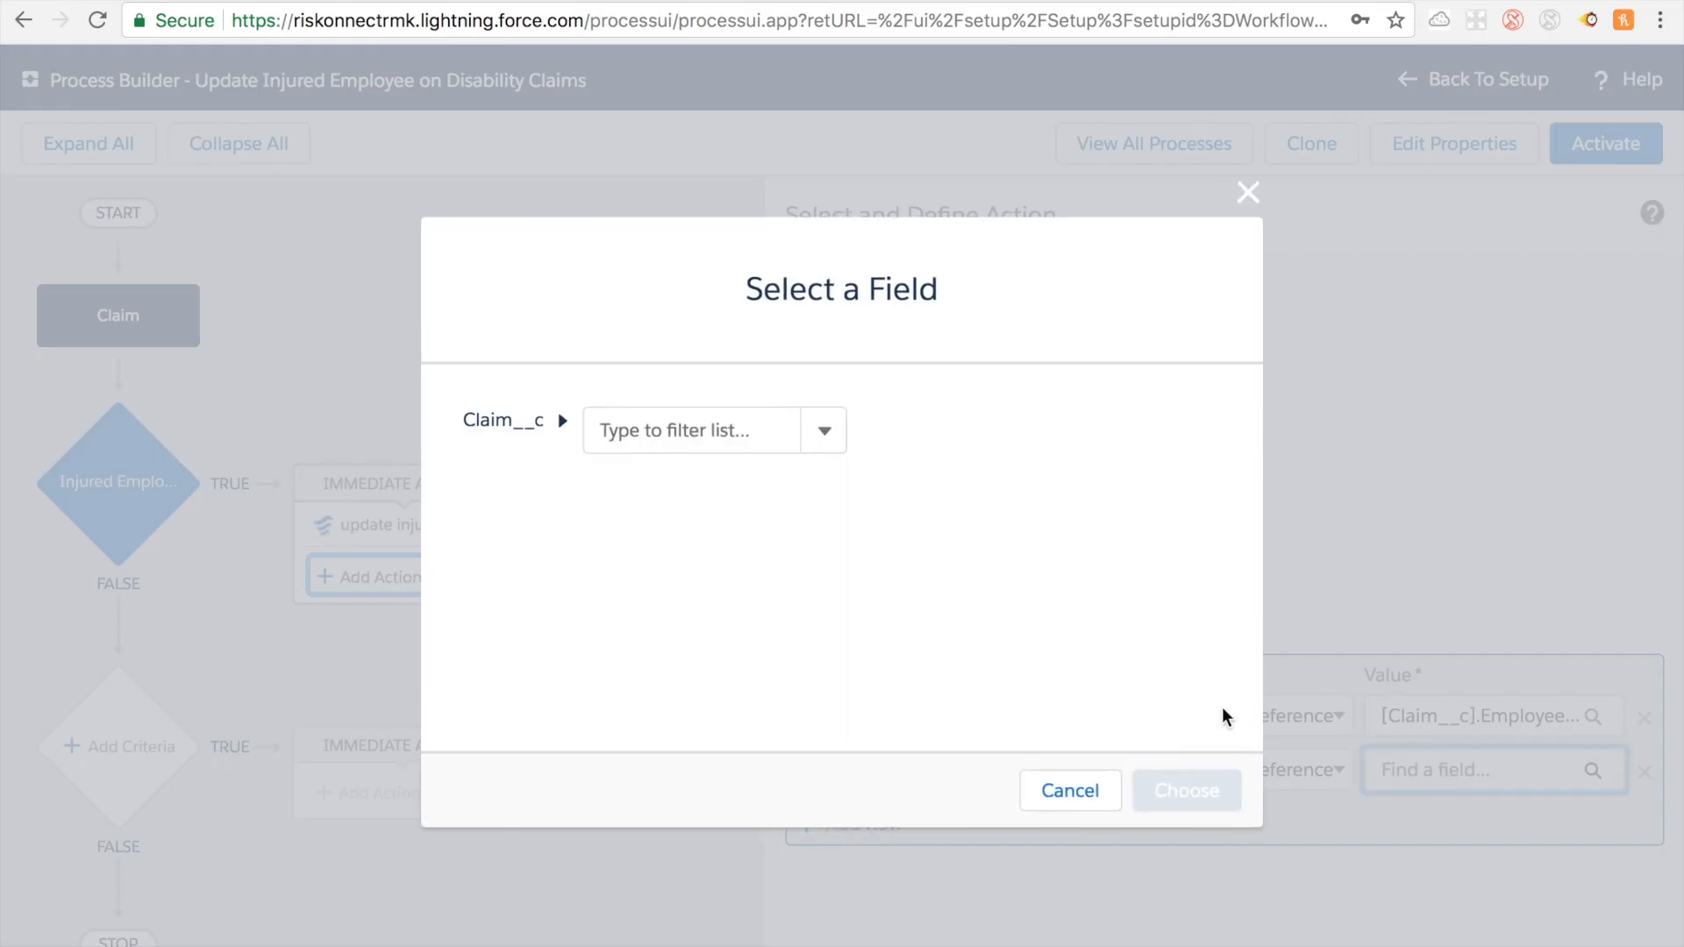
{"action": "left_click", "coordinate": [711, 426]}
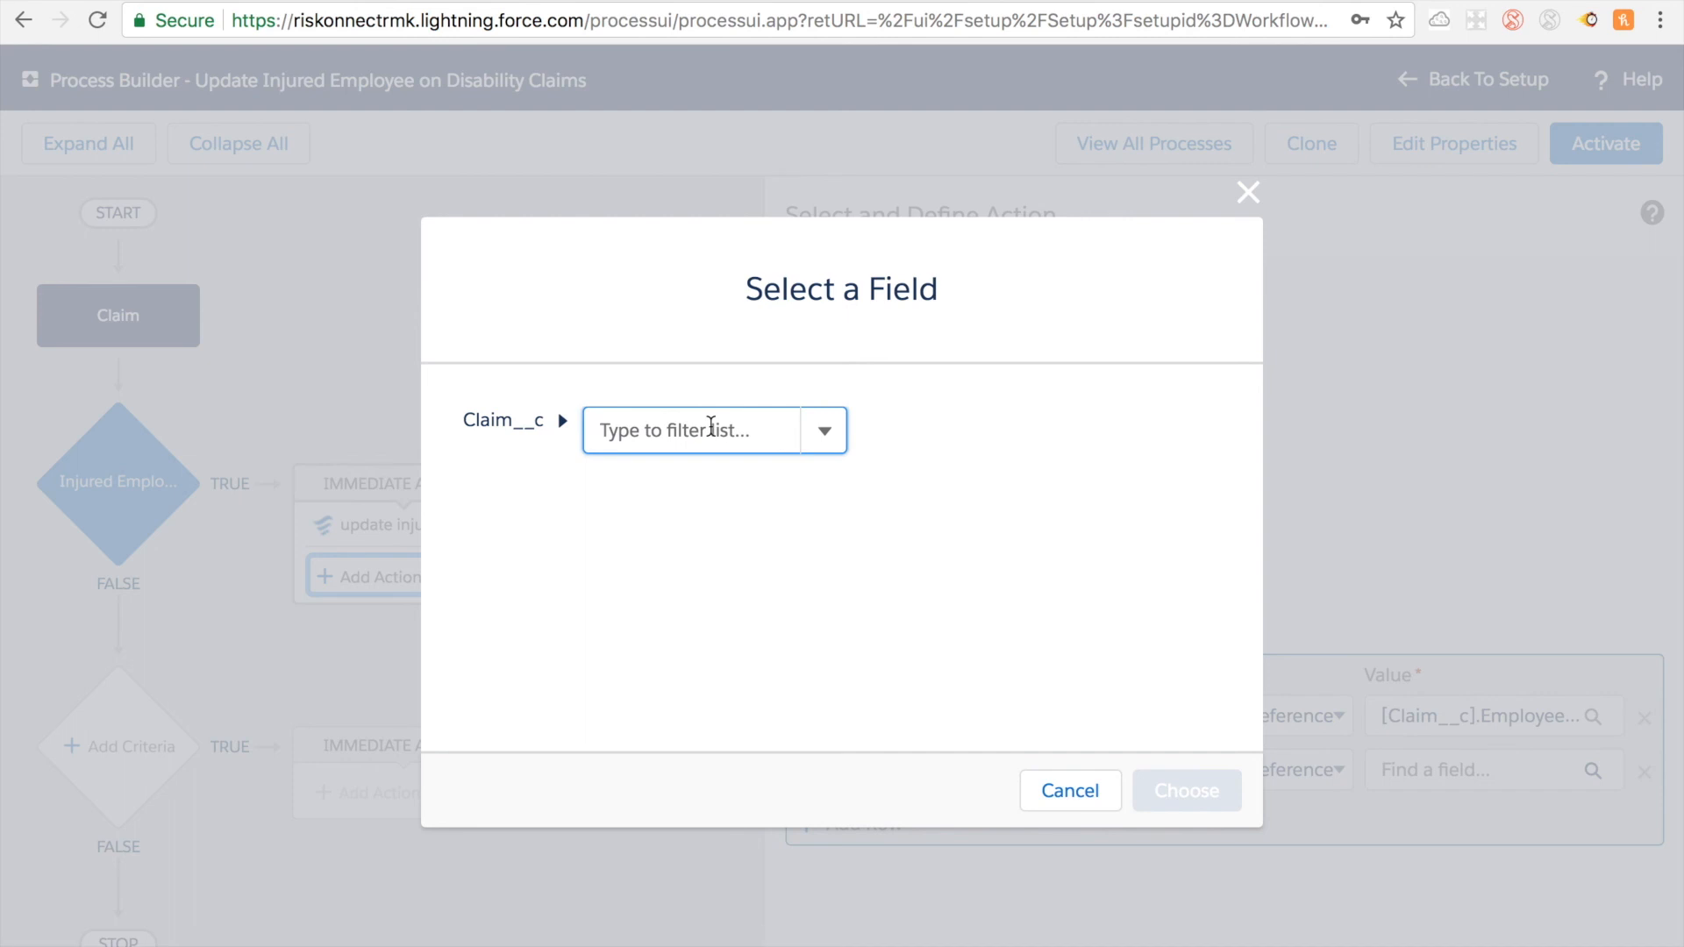
{"action": "type", "text": "id"}
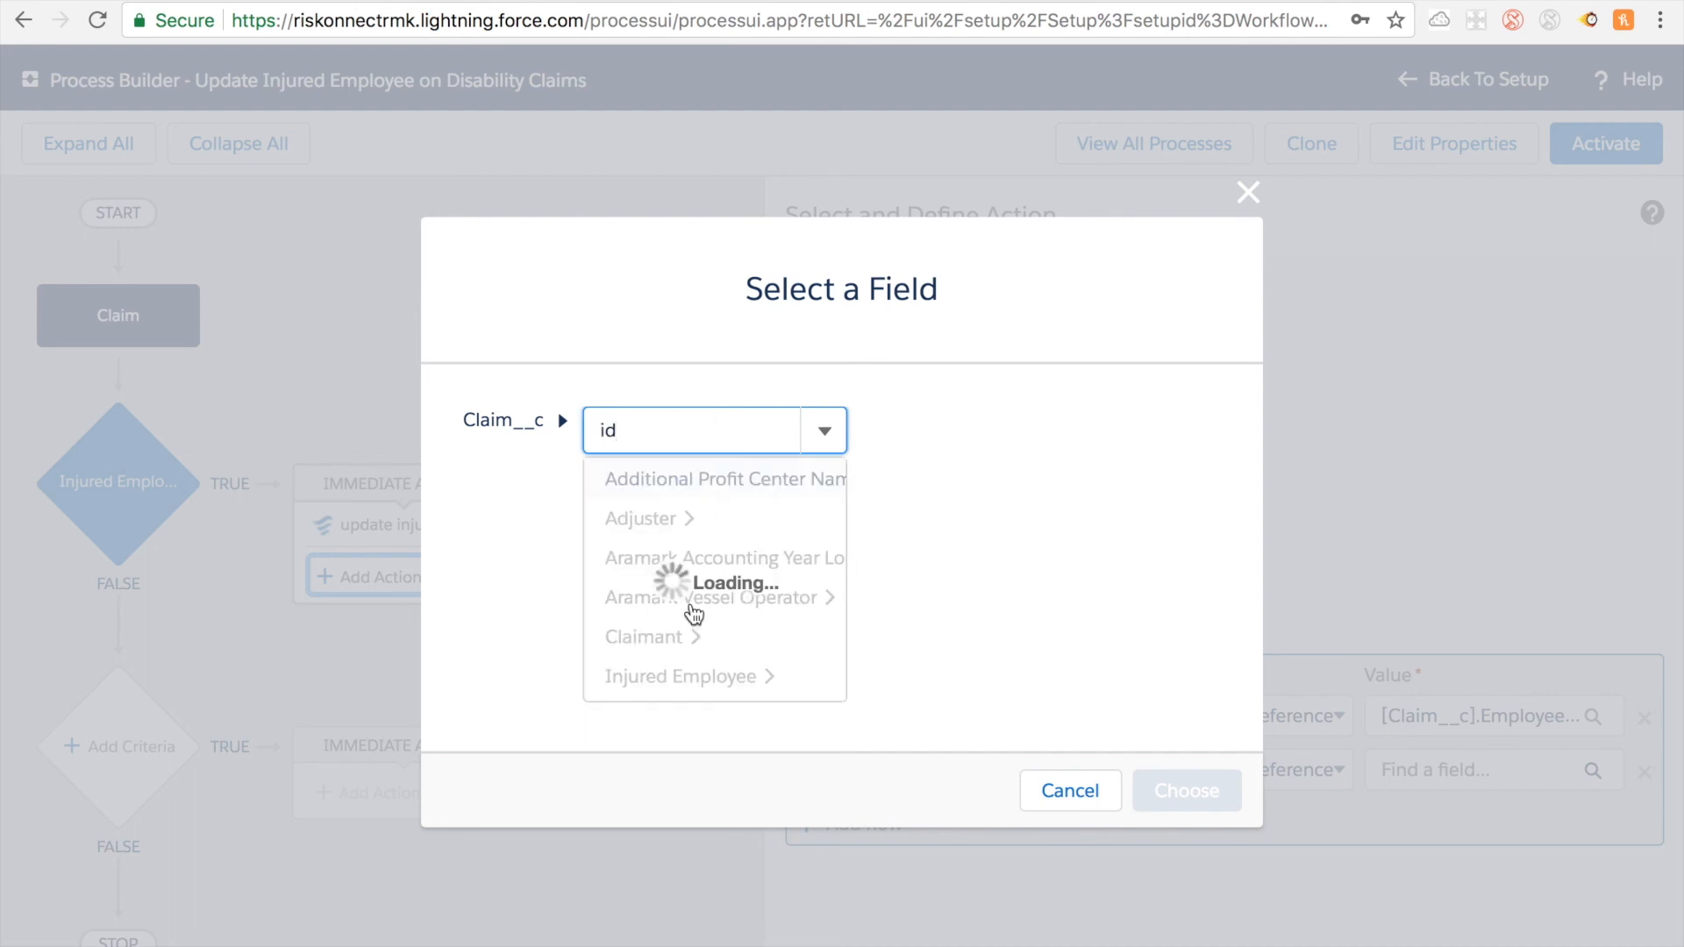
{"action": "scroll", "coordinate": [697, 611], "scroll_direction": "down", "scroll_amount": 2}
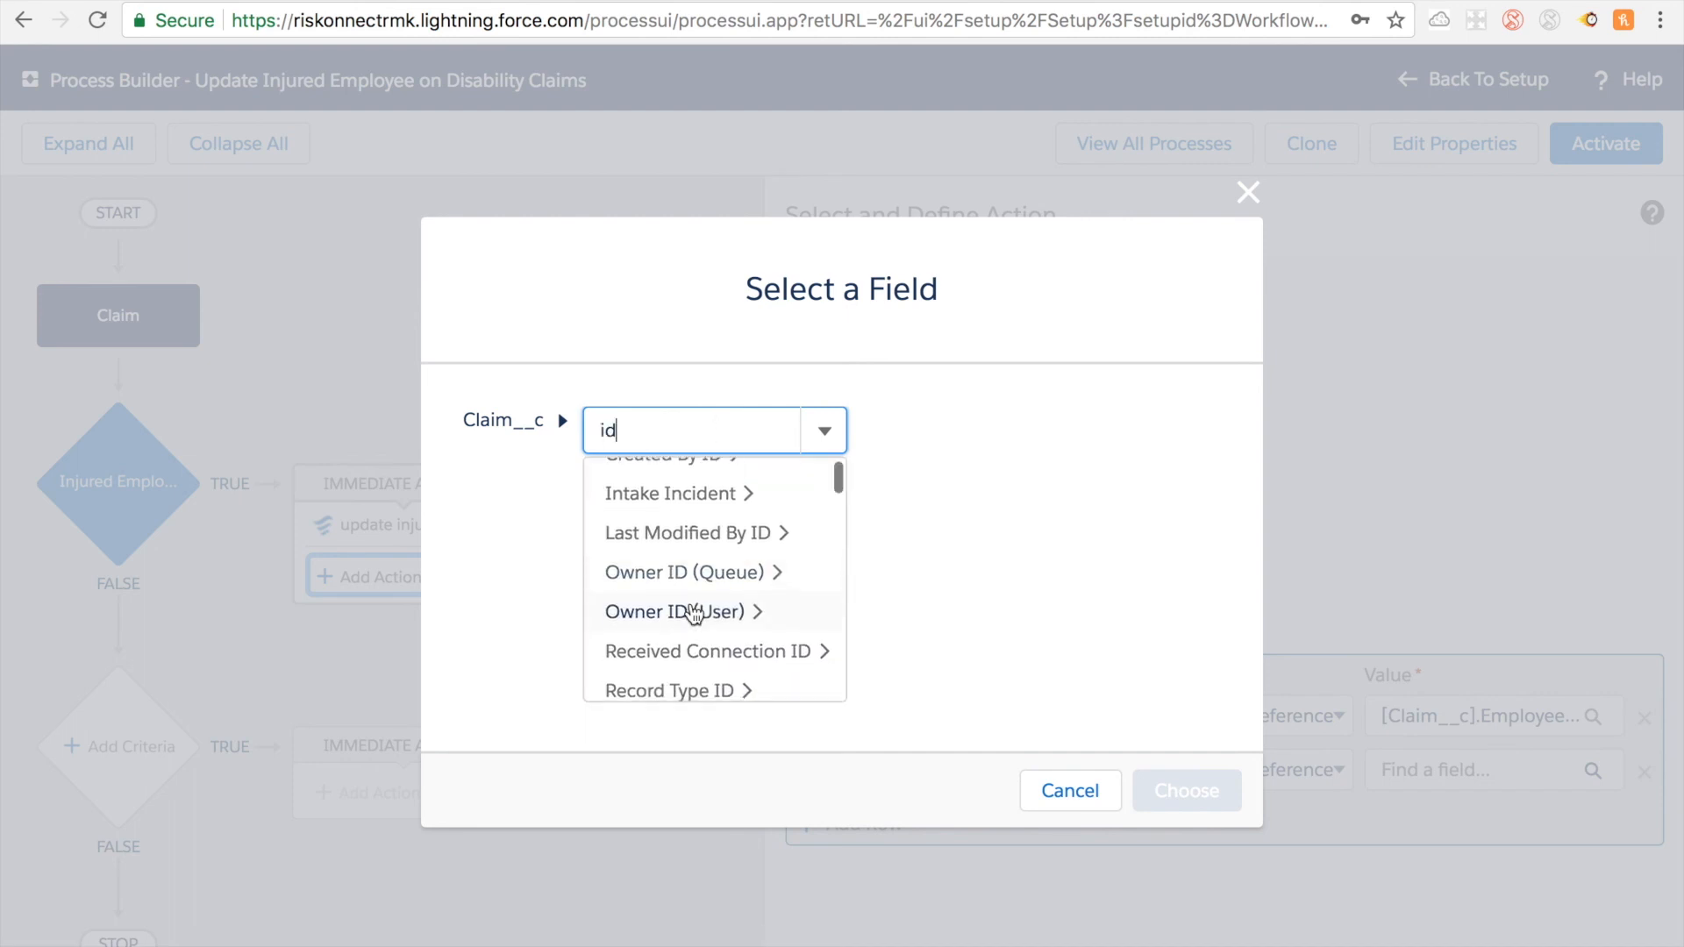
{"action": "scroll", "coordinate": [699, 611], "scroll_direction": "down", "scroll_amount": 2}
{"action": "scroll", "coordinate": [699, 611], "scroll_direction": "up", "scroll_amount": 4}
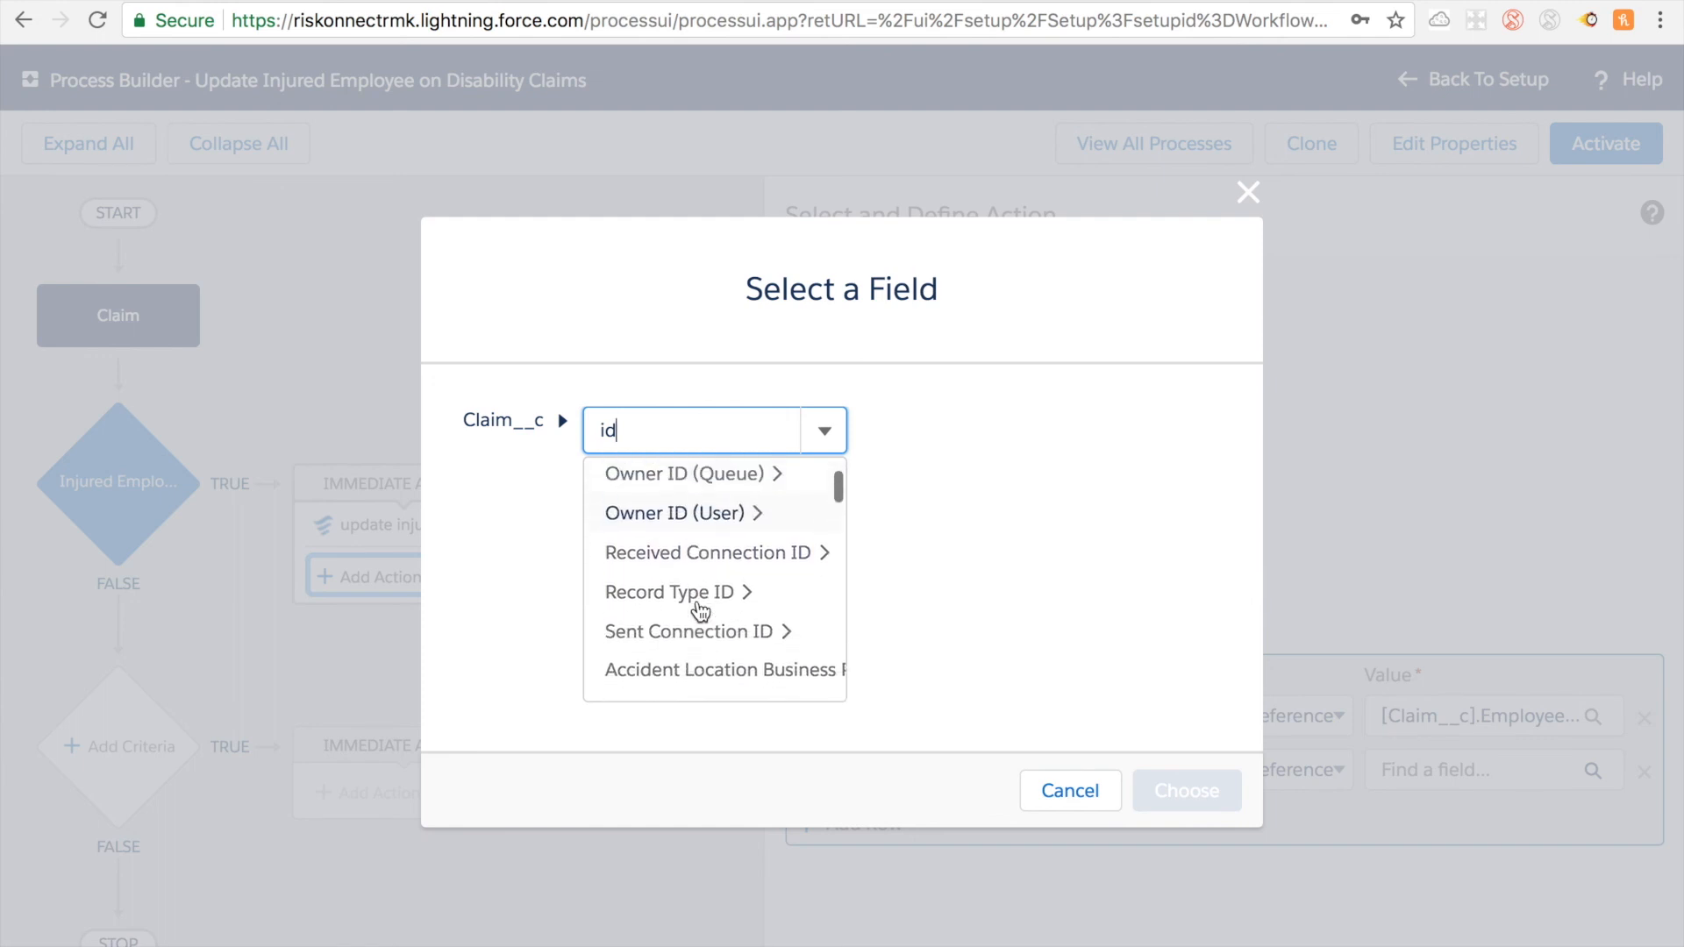
{"action": "key", "text": "BackSpace"}
{"action": "key", "text": "BackSpace"}
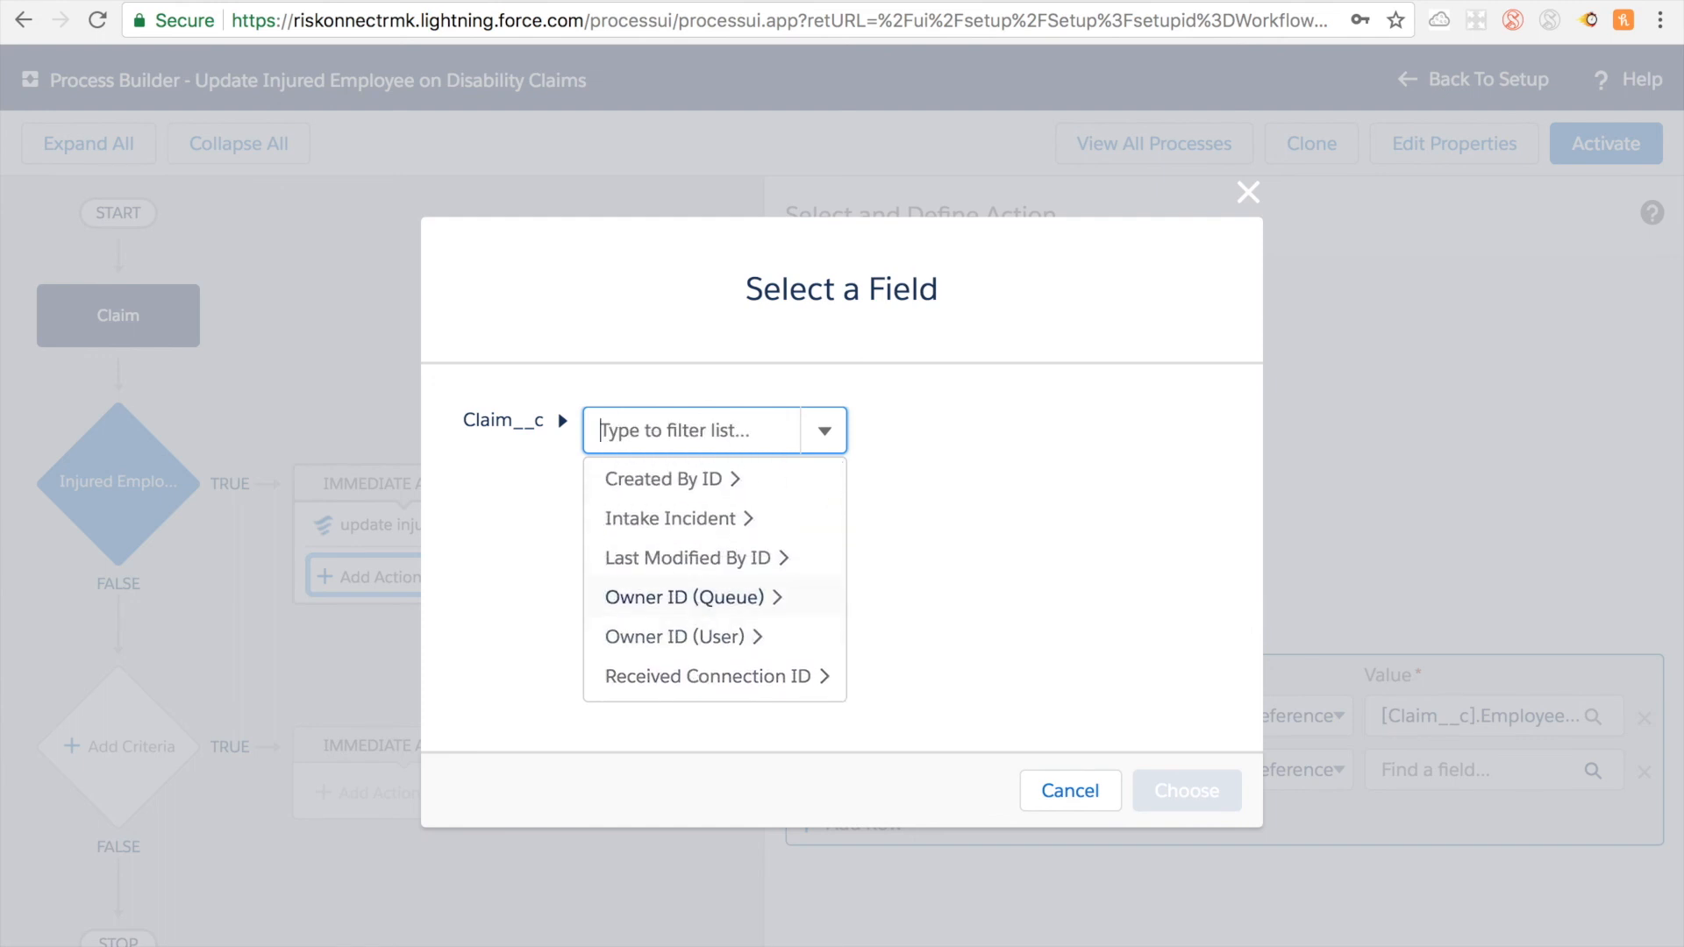
{"action": "type", "text": "reco"}
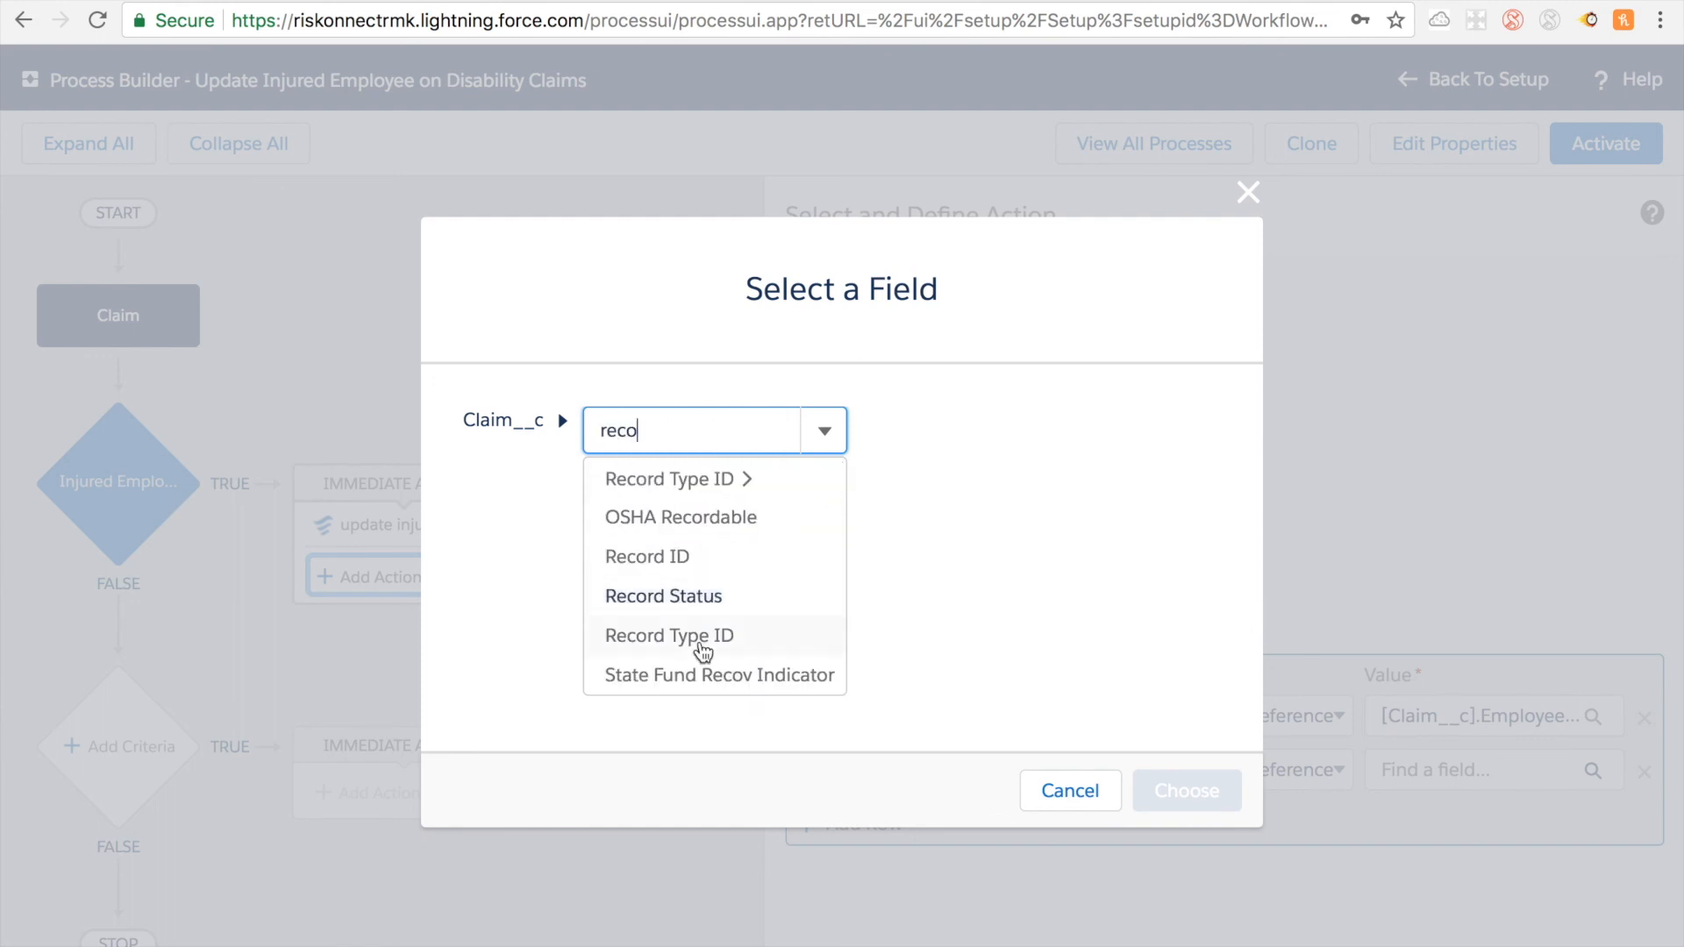
{"action": "left_click", "coordinate": [670, 558]}
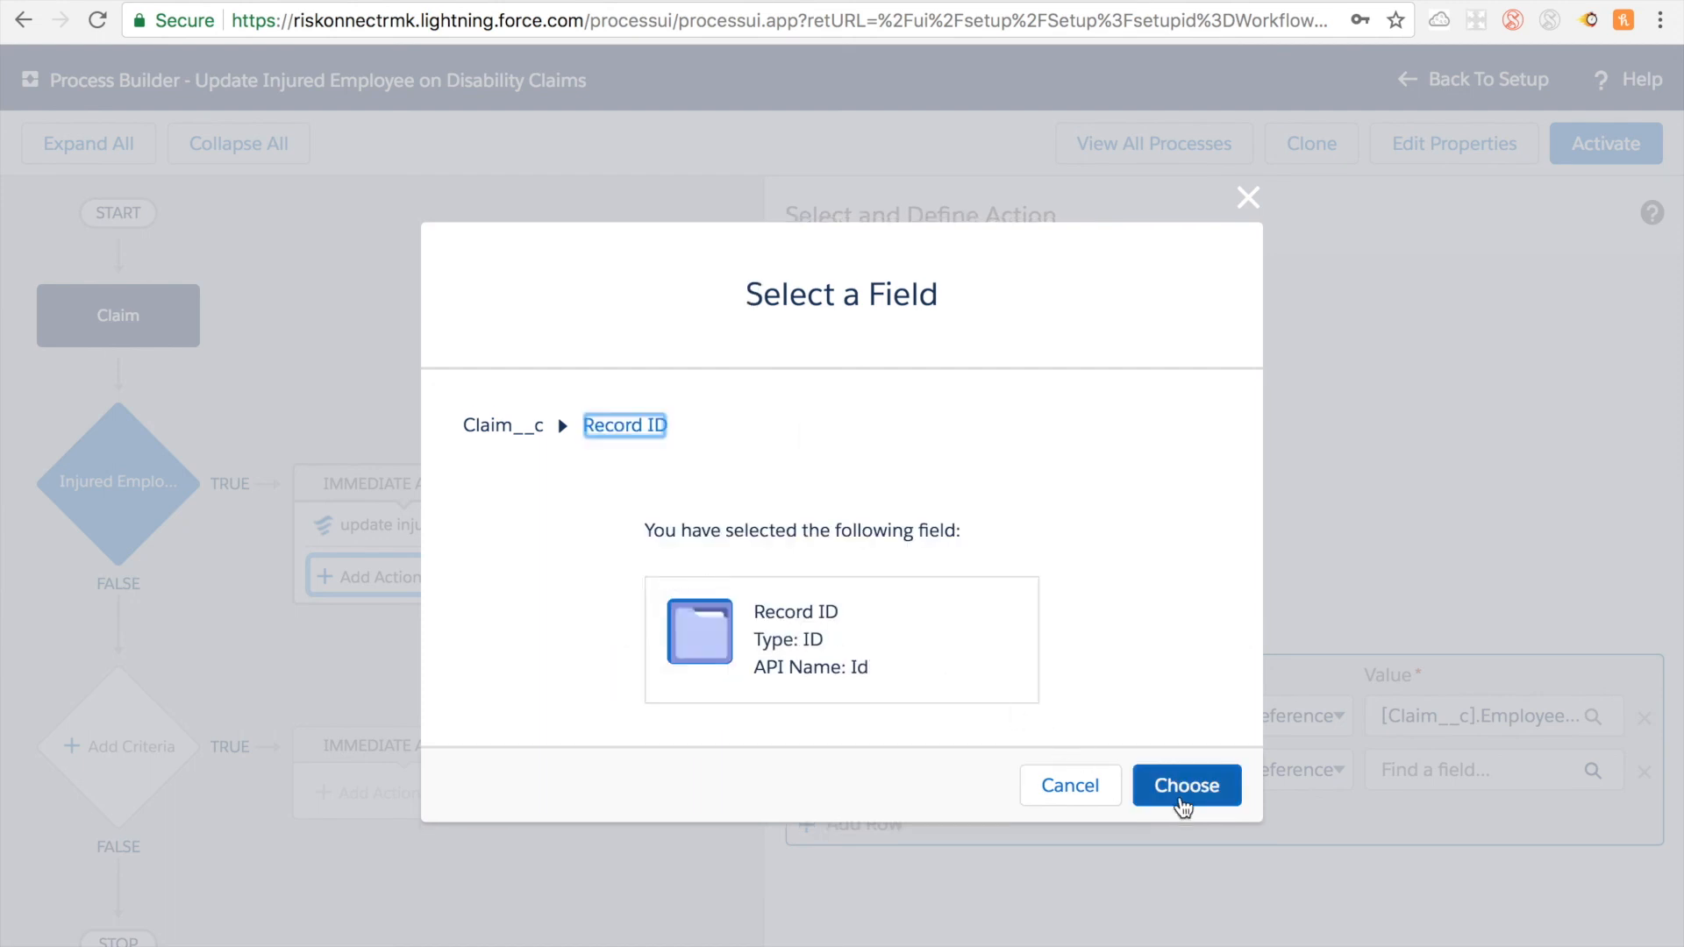
{"action": "left_click", "coordinate": [1181, 793]}
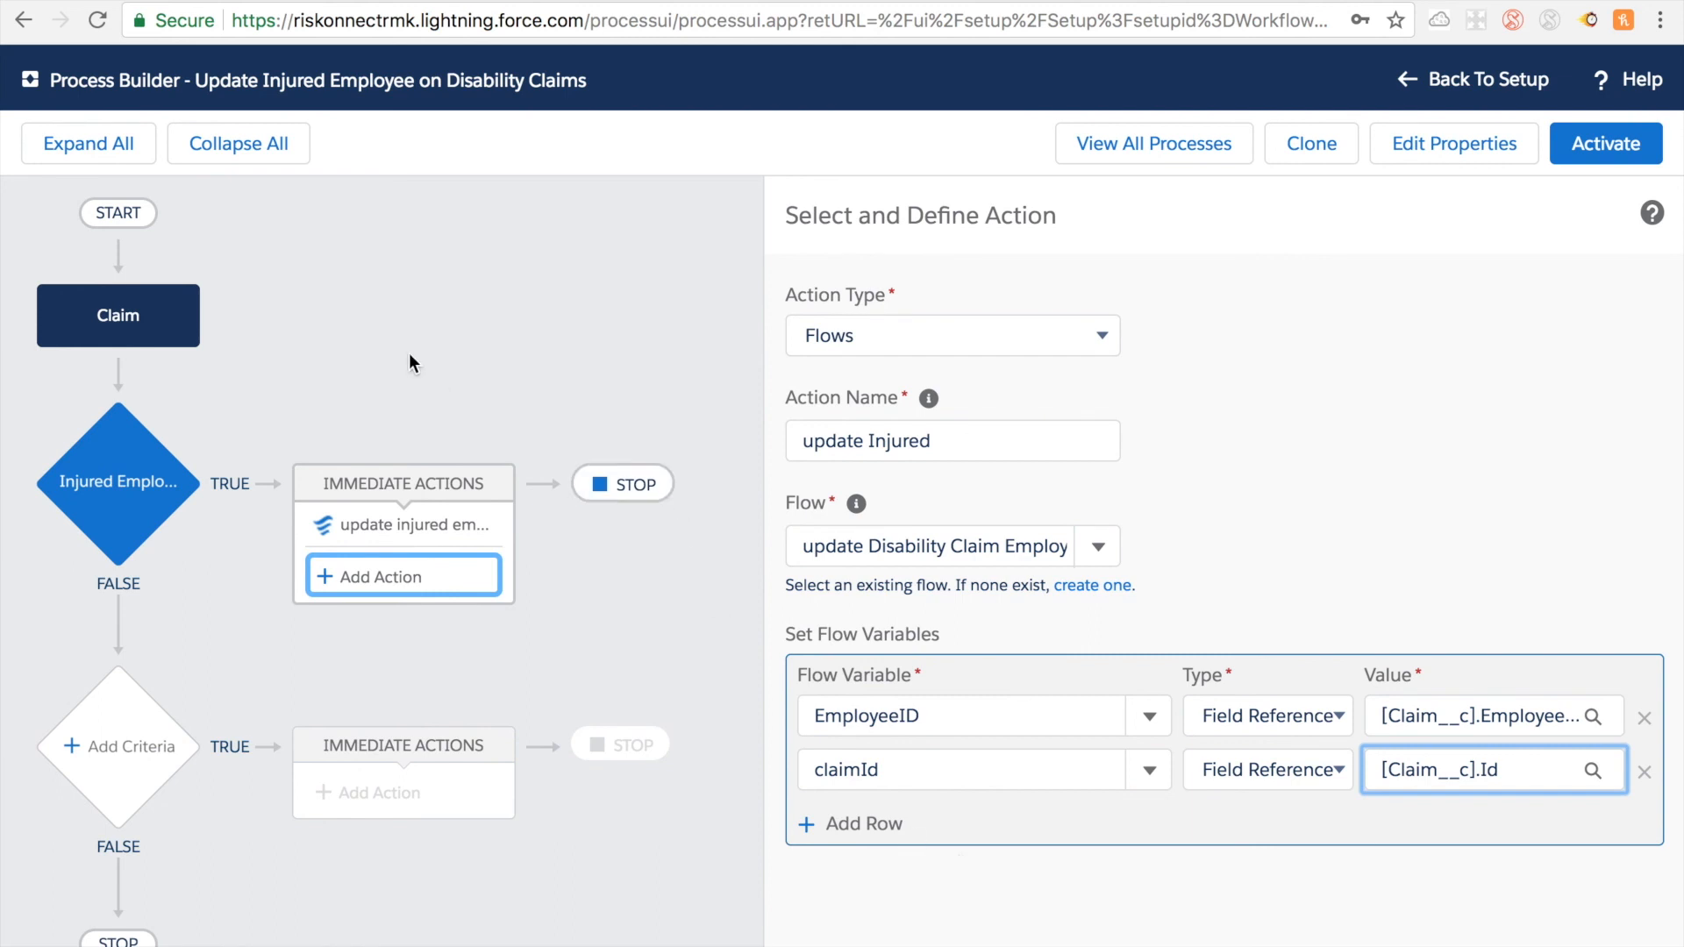
Step: Switch to the updateClaimEmplyee flow's detail page in the sandbox
{"action": "left_click", "coordinate": [1423, 0]}
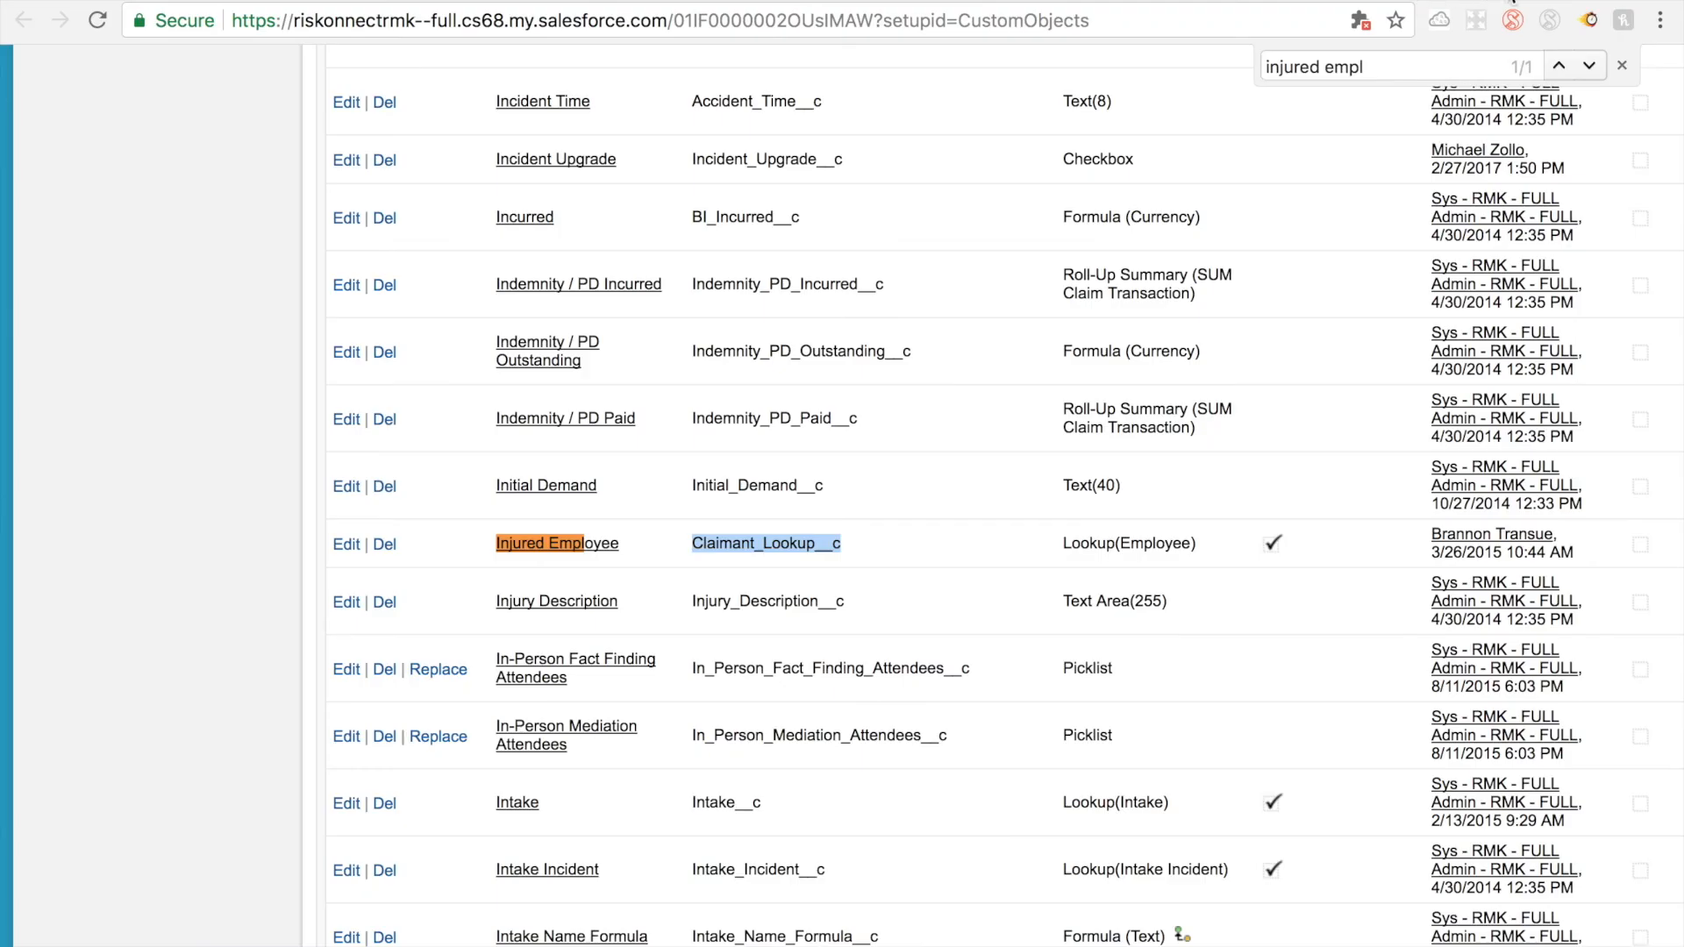
{"action": "left_click", "coordinate": [1492, 2]}
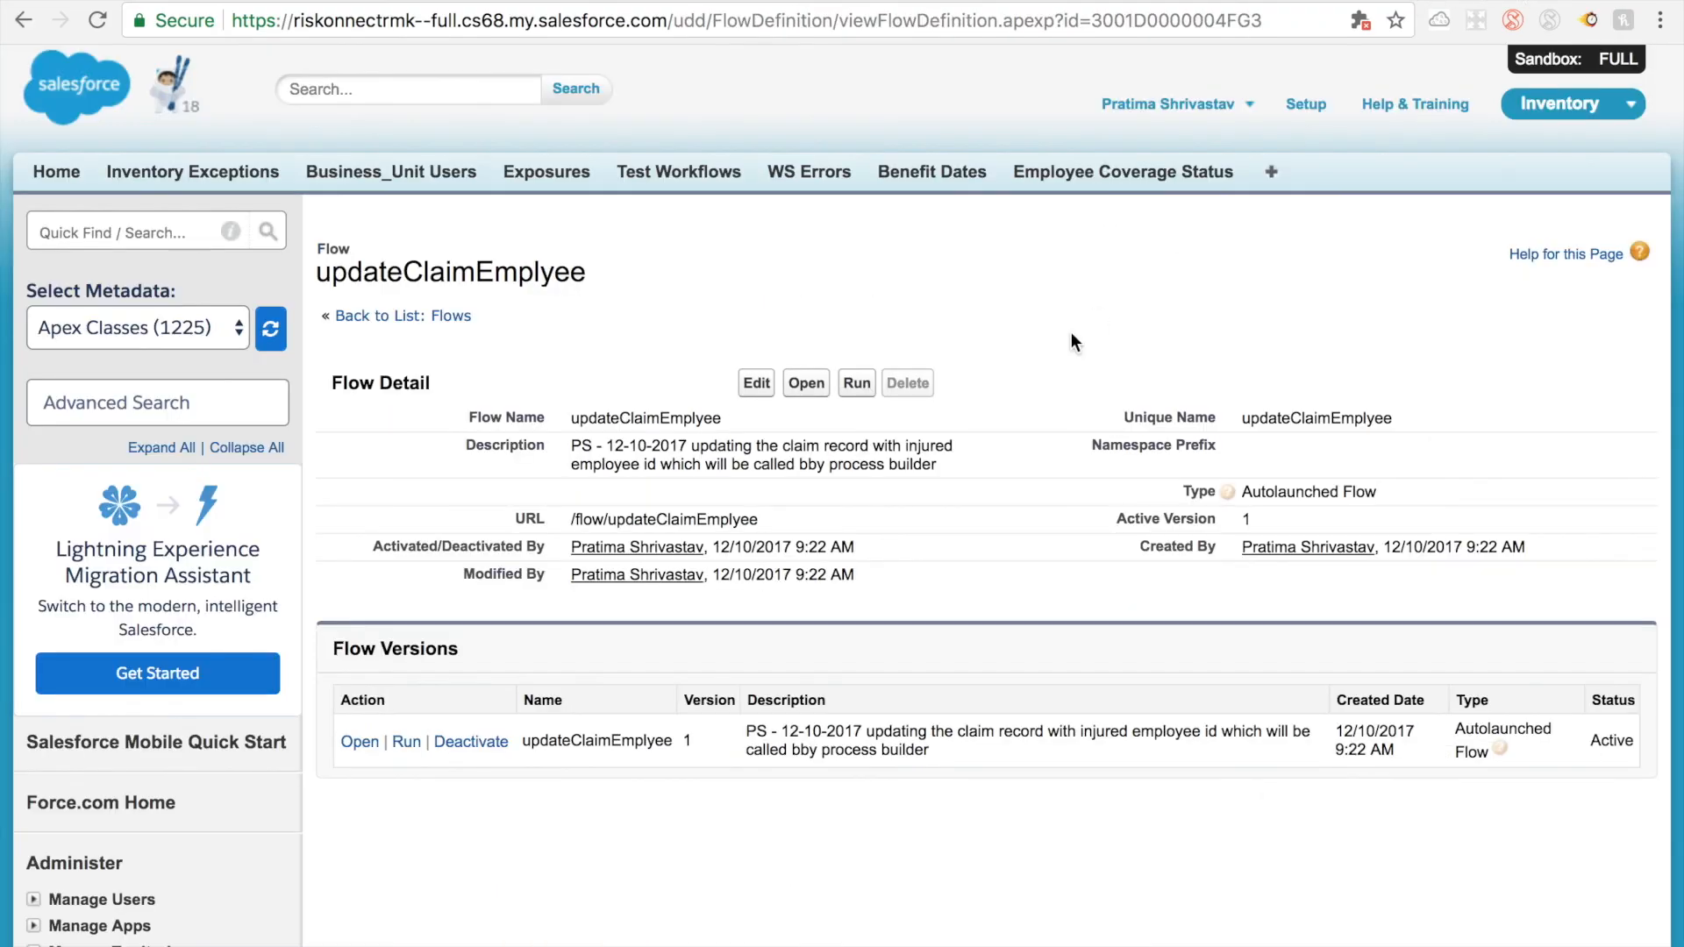